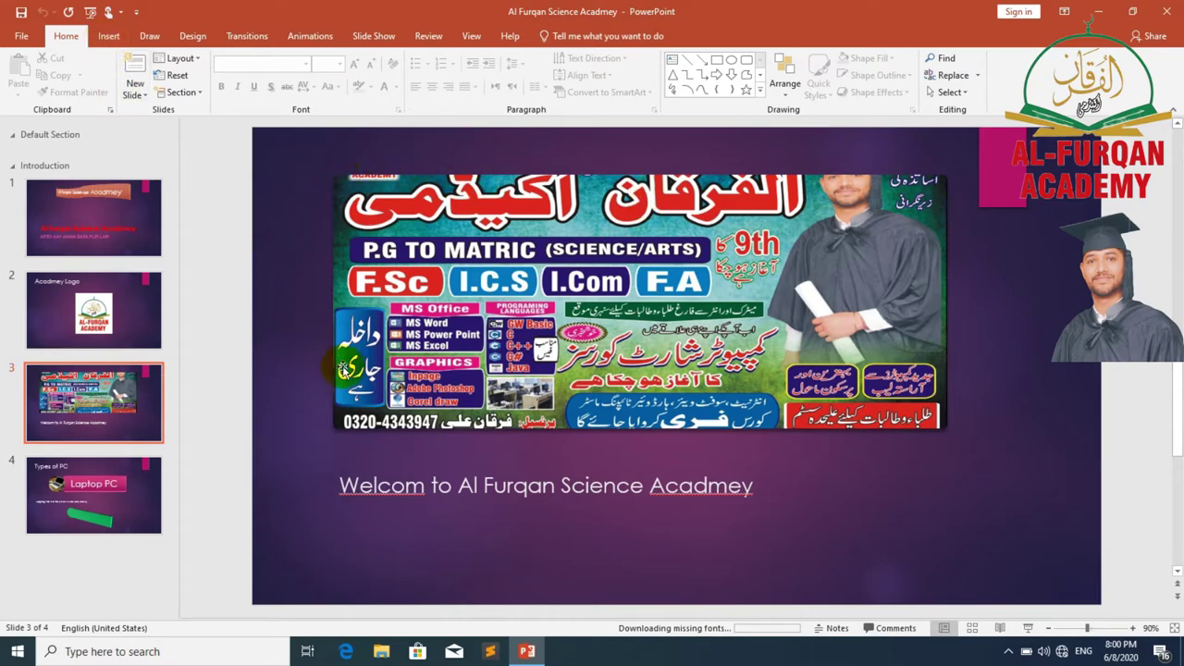
- Scroll to slide 4 'Types of PC' and show the Insert ribbon
scroll(343, 370, up, 2)
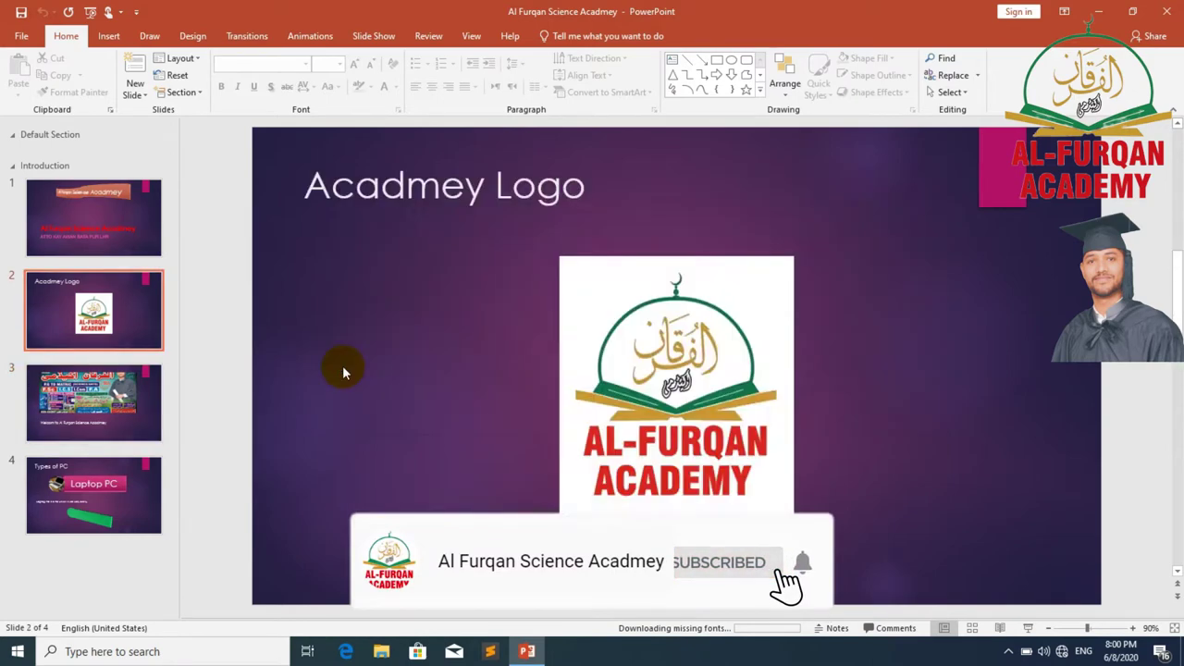
scroll(342, 365, down, 3)
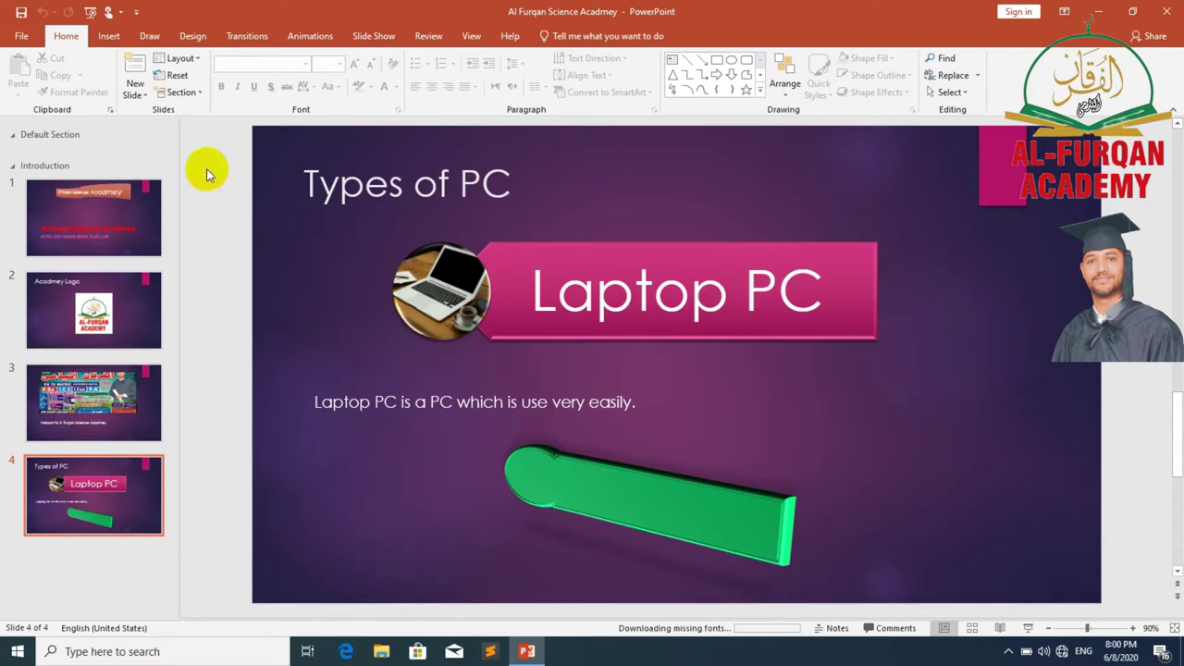
click(109, 38)
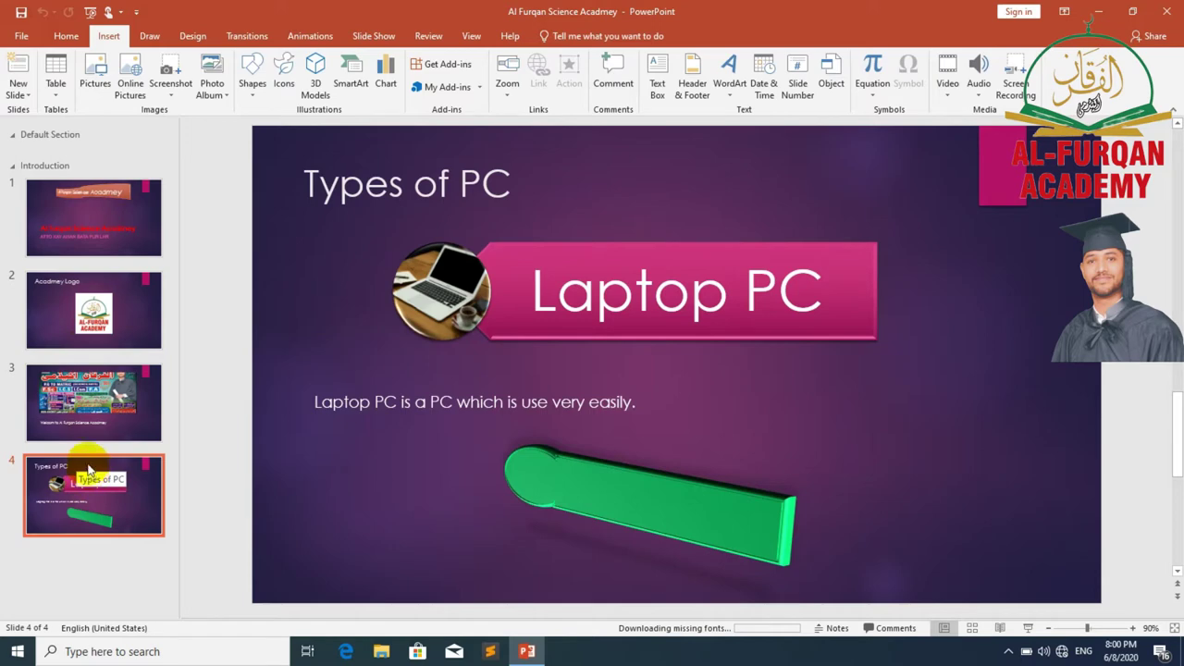
- Add a Title and Content slide, then a Panoramic Picture with Caption slide
click(28, 95)
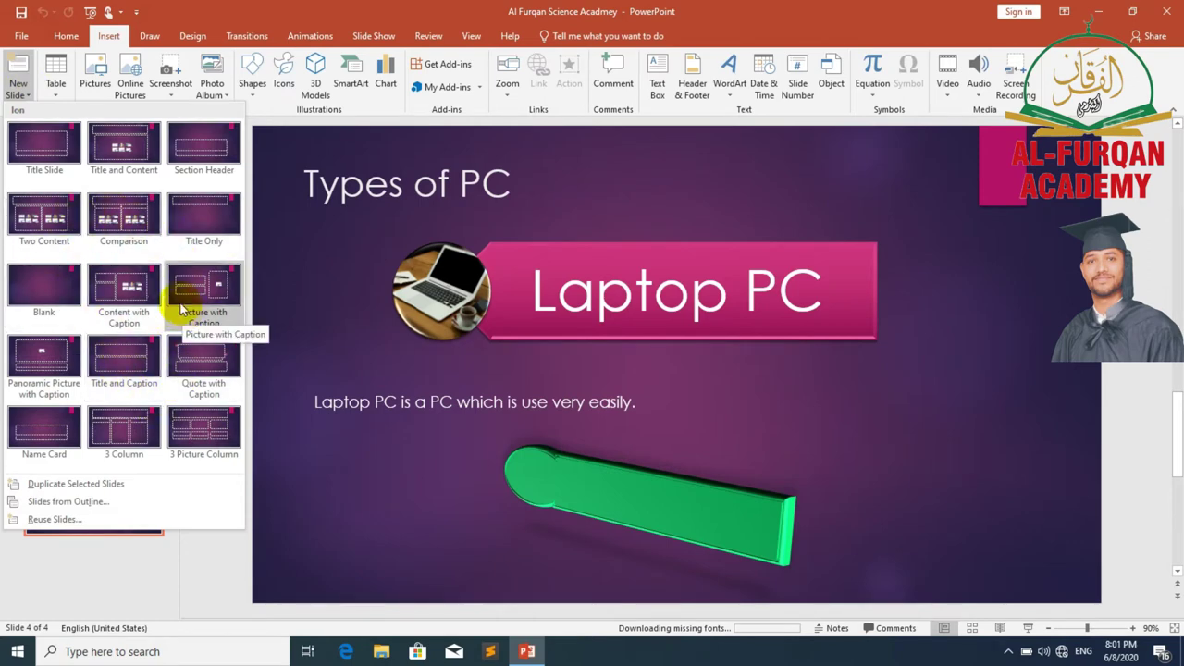
click(118, 148)
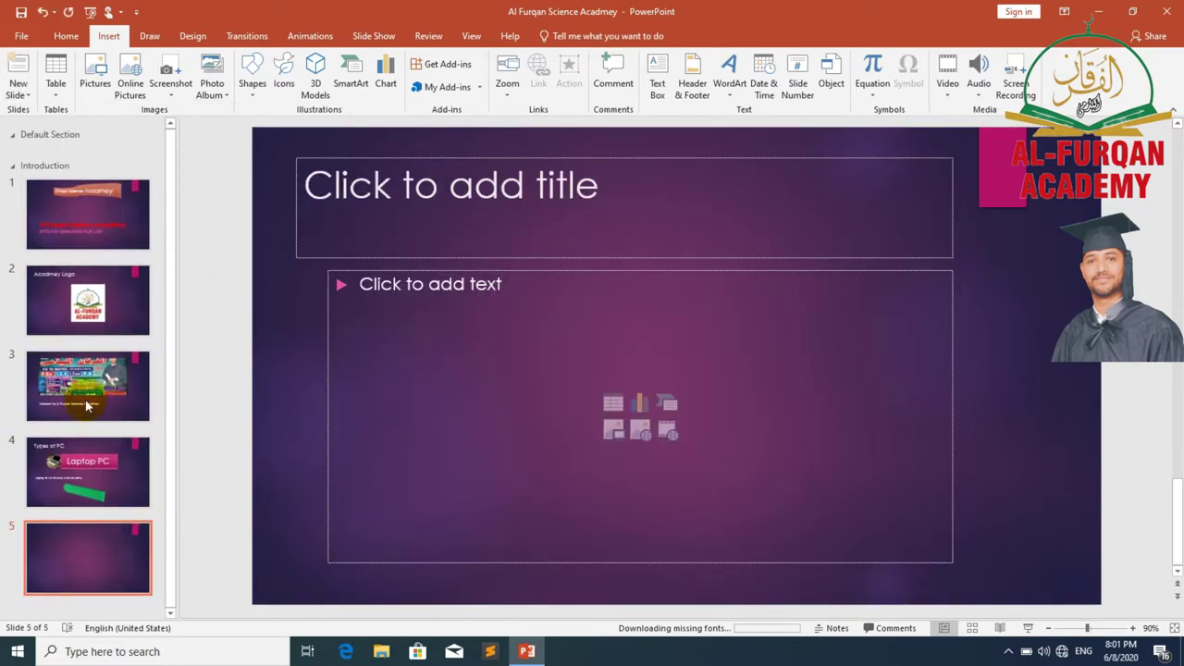
click(19, 88)
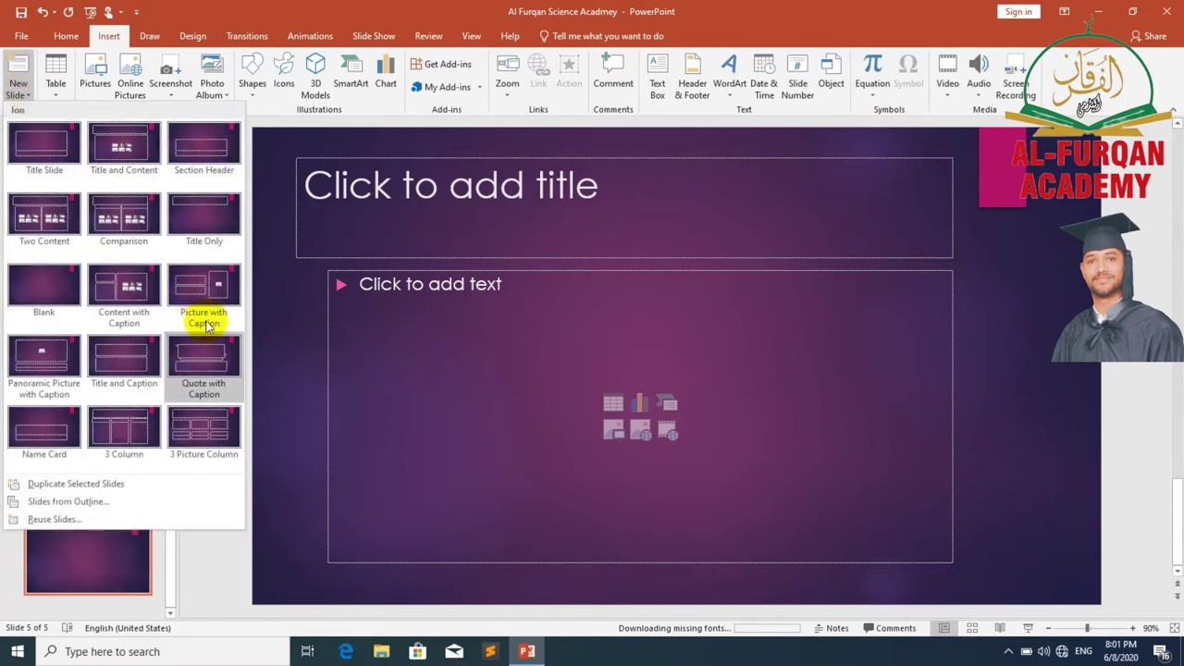
click(46, 357)
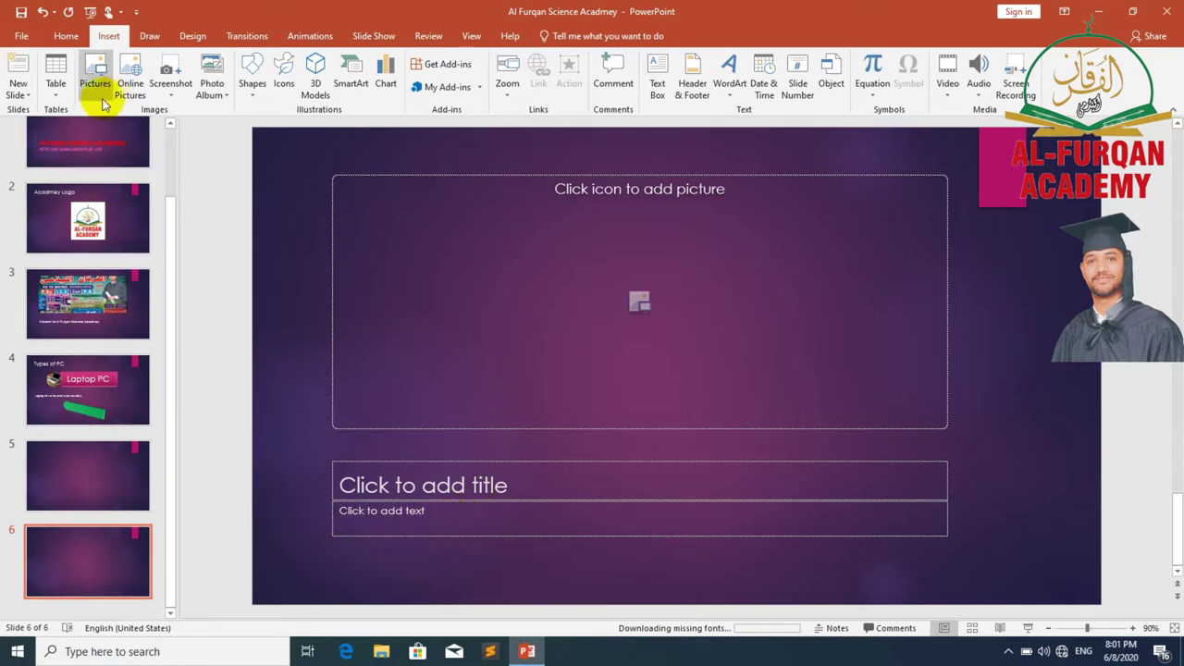
- Insert a 5-column, 2-row table on slide 6 and drag it taller
click(57, 85)
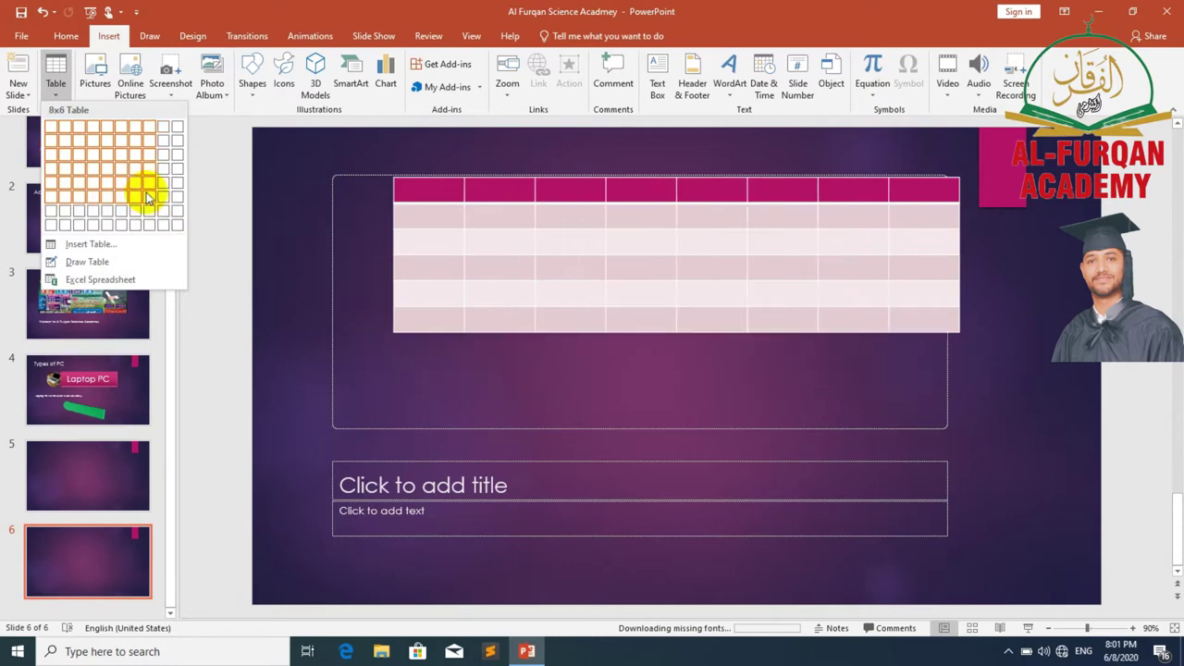
click(112, 243)
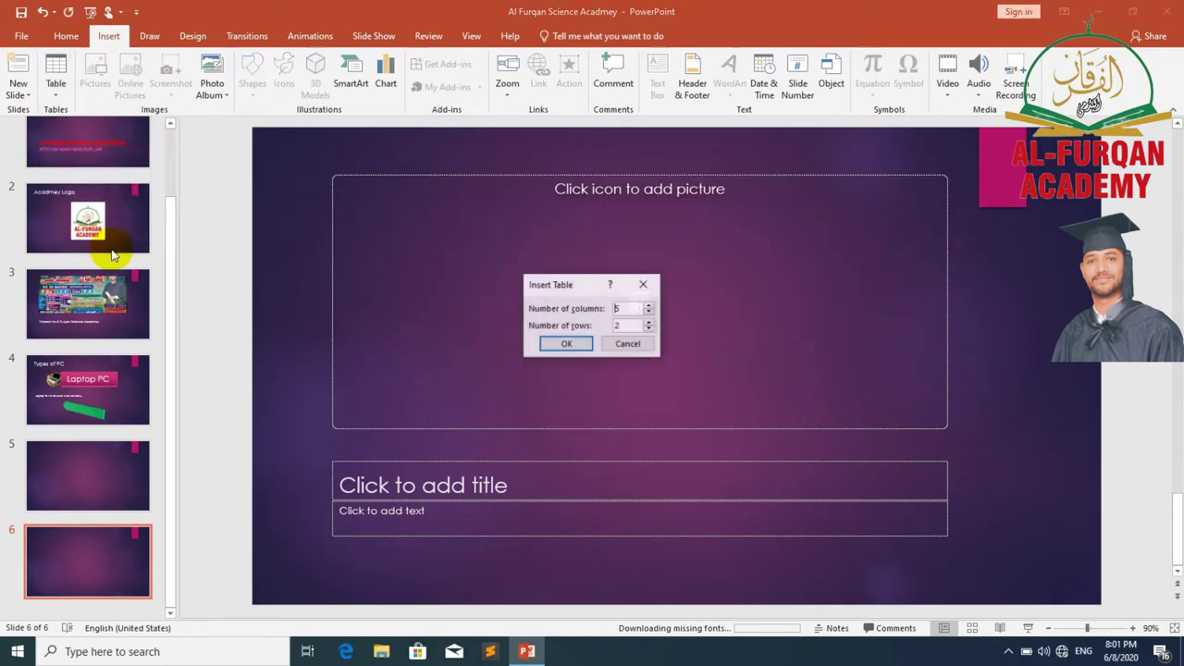
click(577, 346)
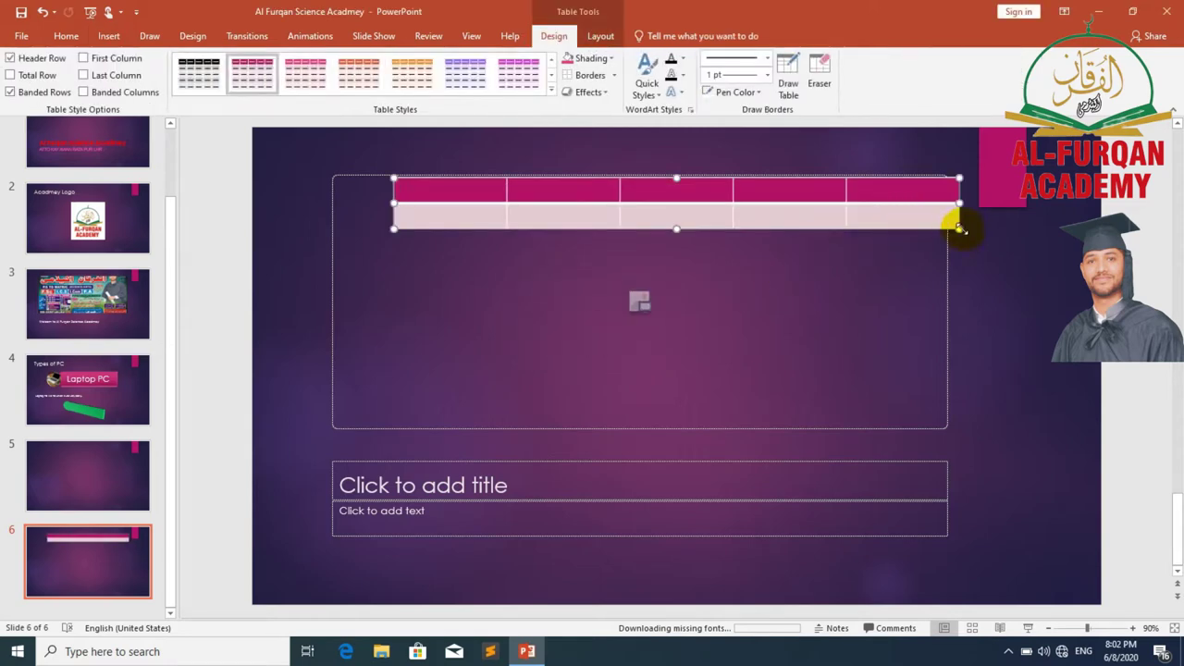
drag(959, 229, 910, 380)
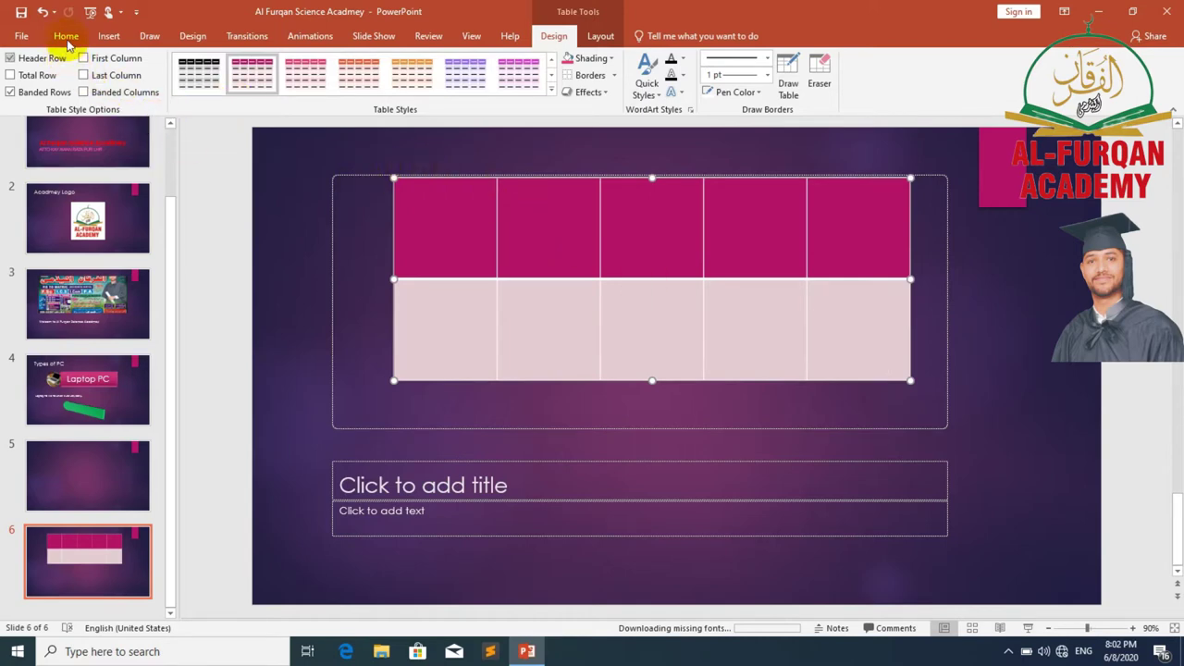
- Insert the Al Furqan Science Acadmey Logo picture from Software (F:) > Al furqan onto slide 5
click(108, 36)
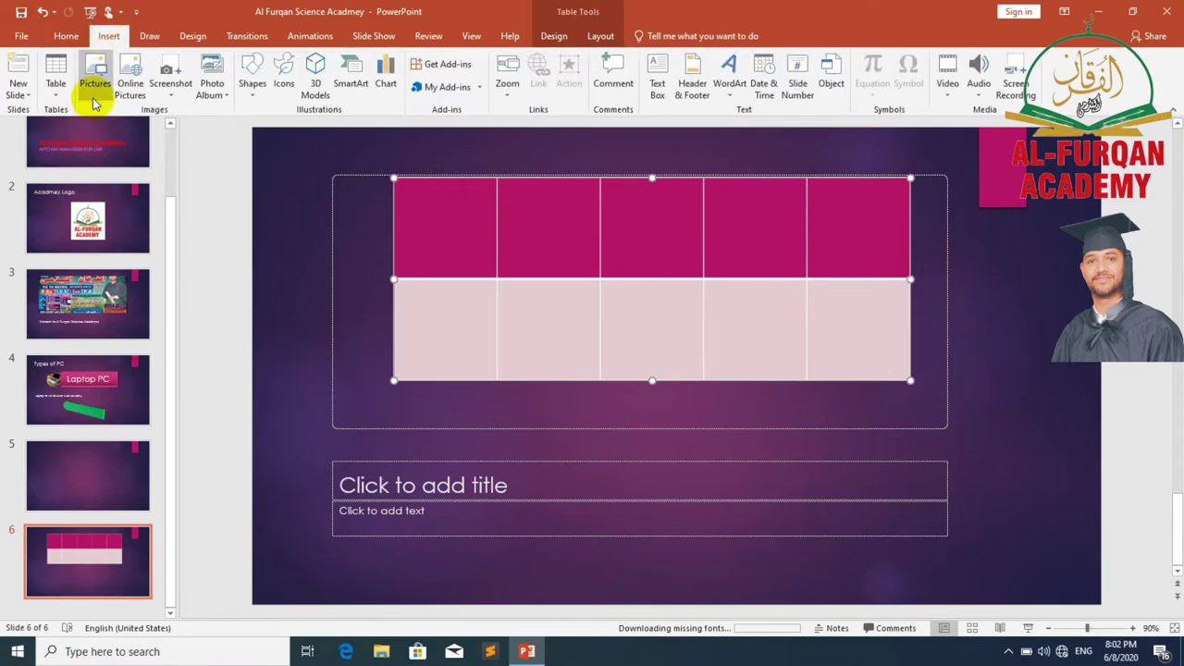
click(69, 498)
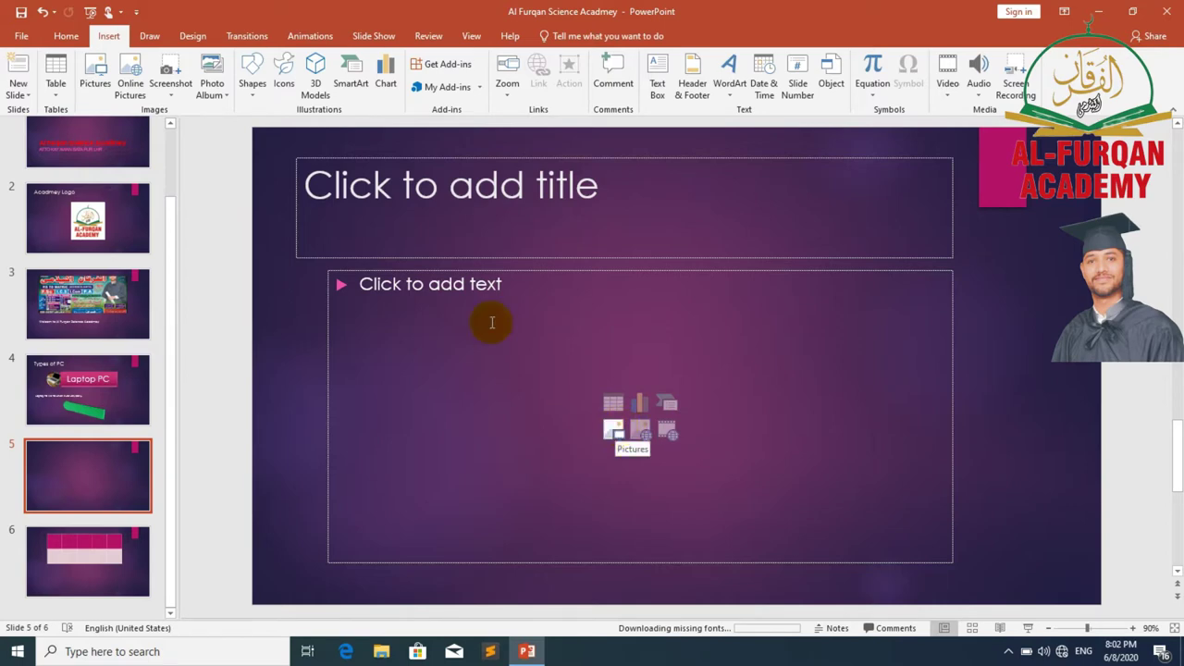
click(96, 83)
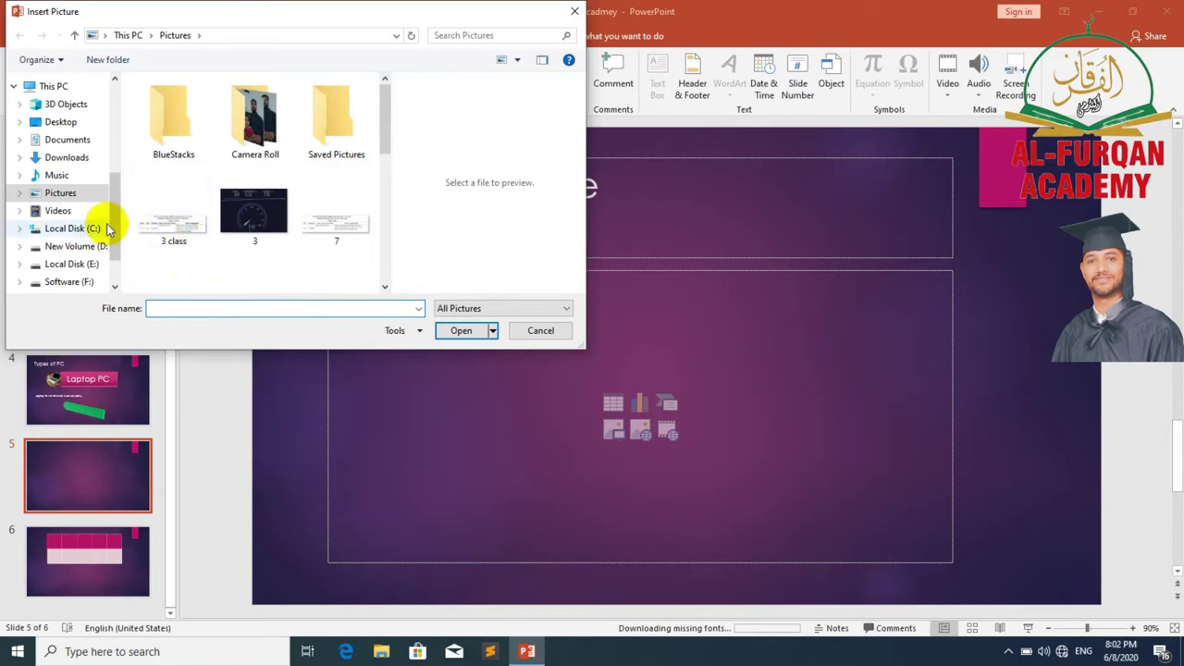
click(82, 245)
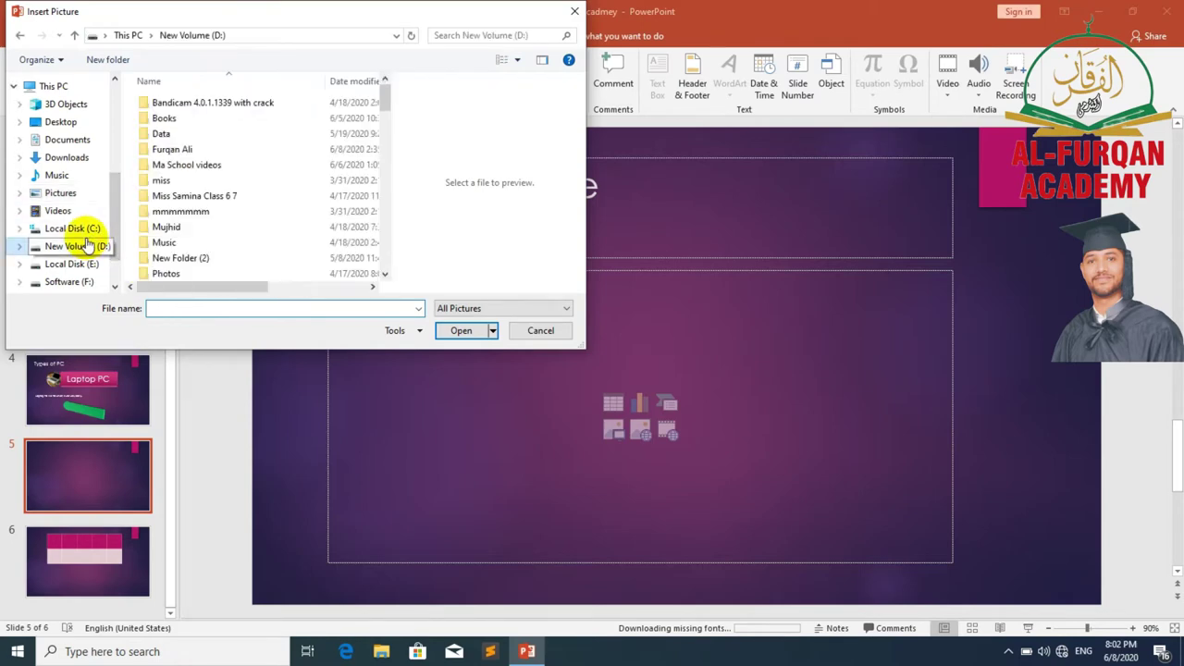
click(207, 151)
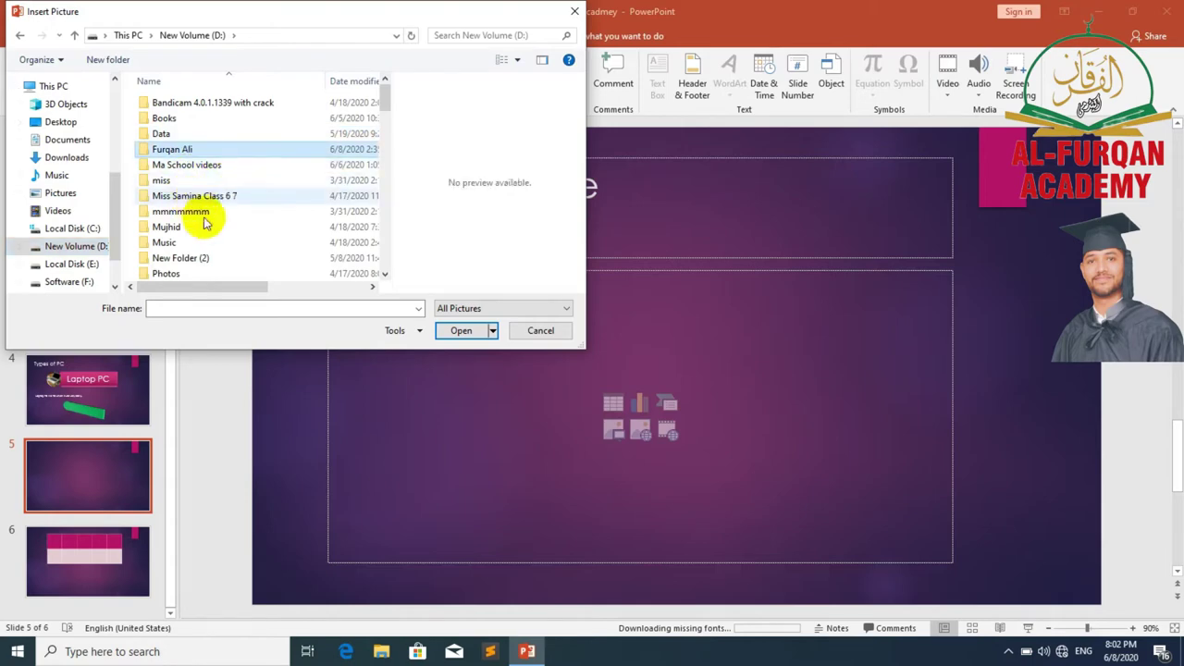
click(58, 264)
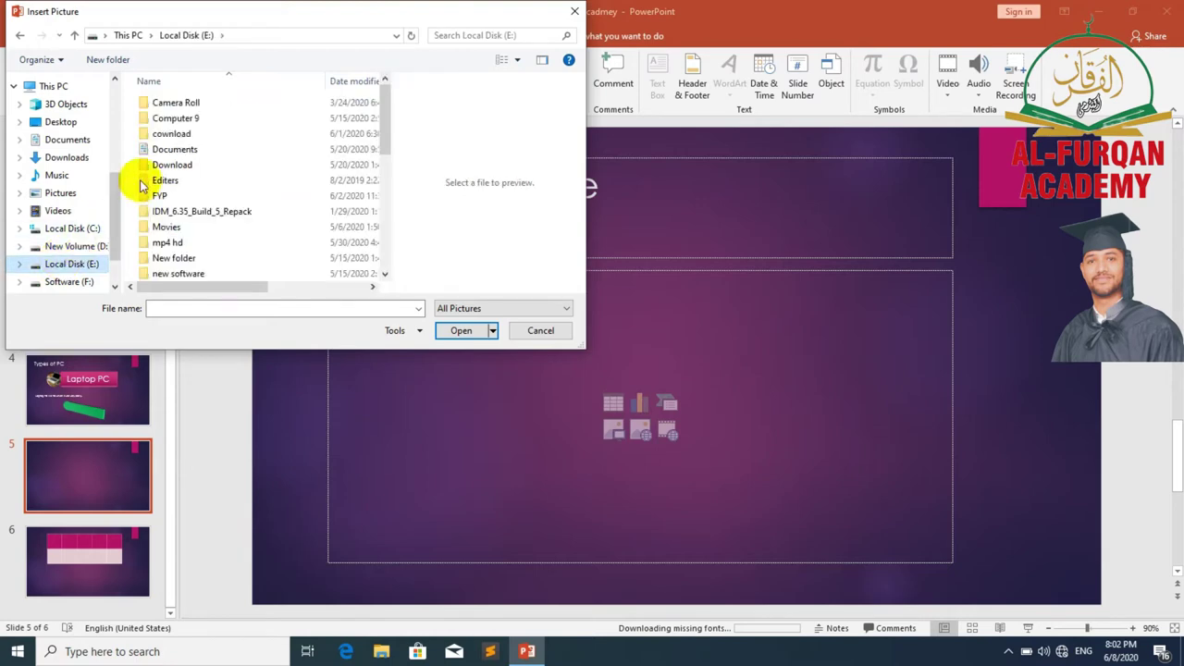
double_click(204, 135)
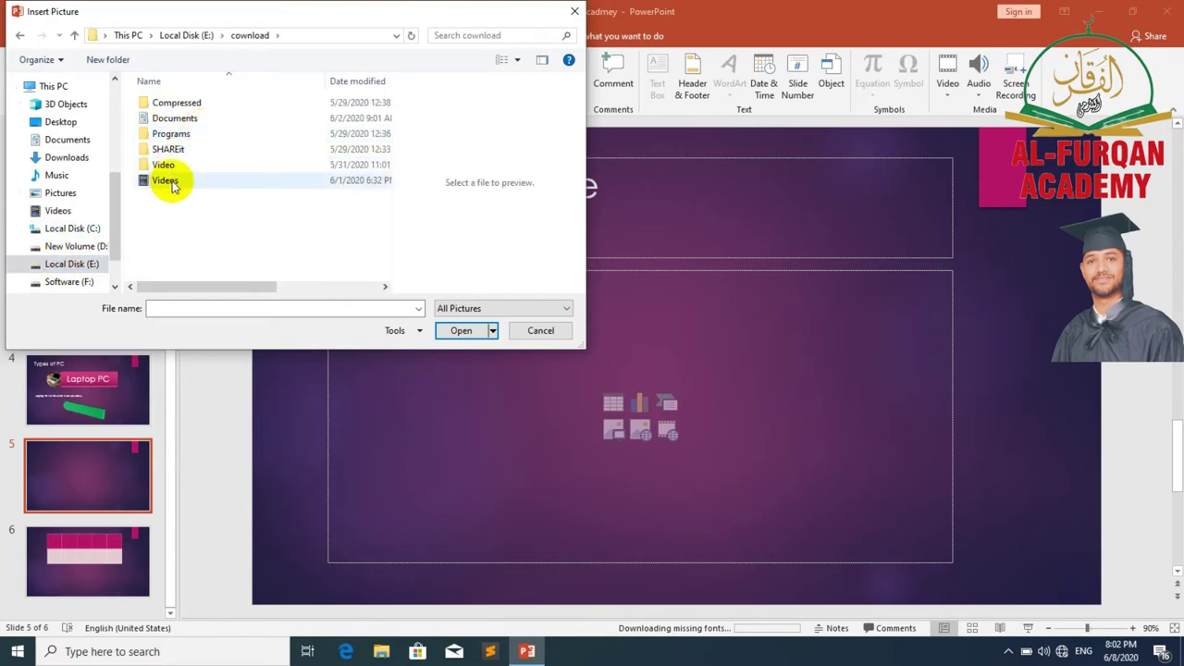
key(BackSpace)
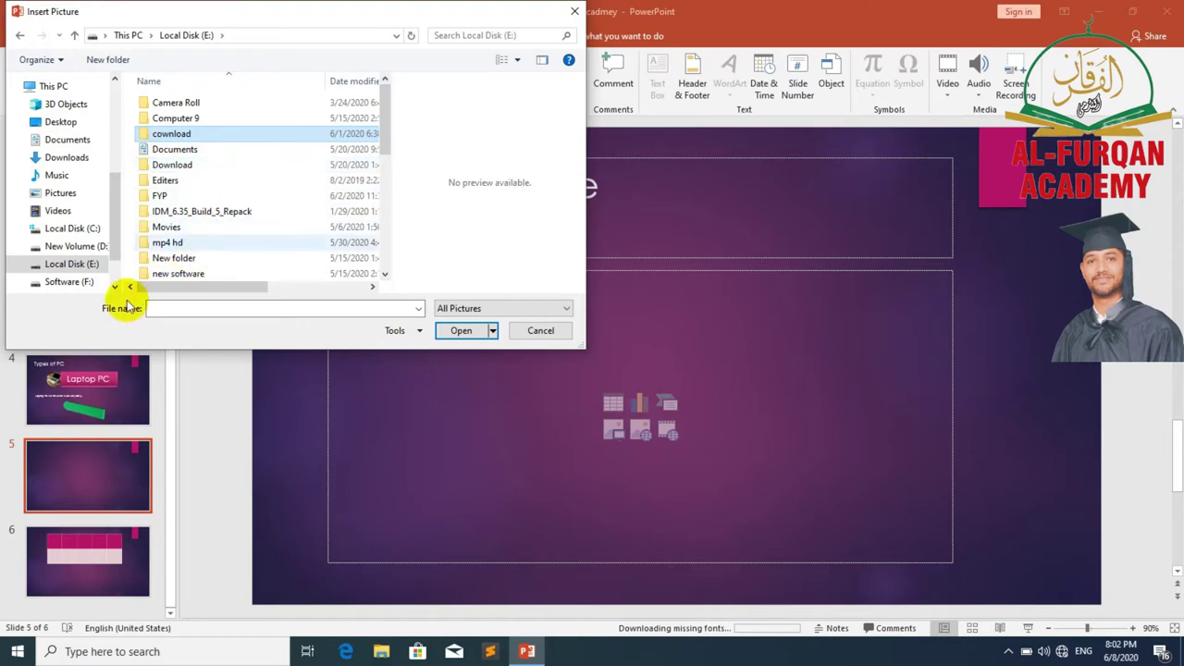
click(71, 284)
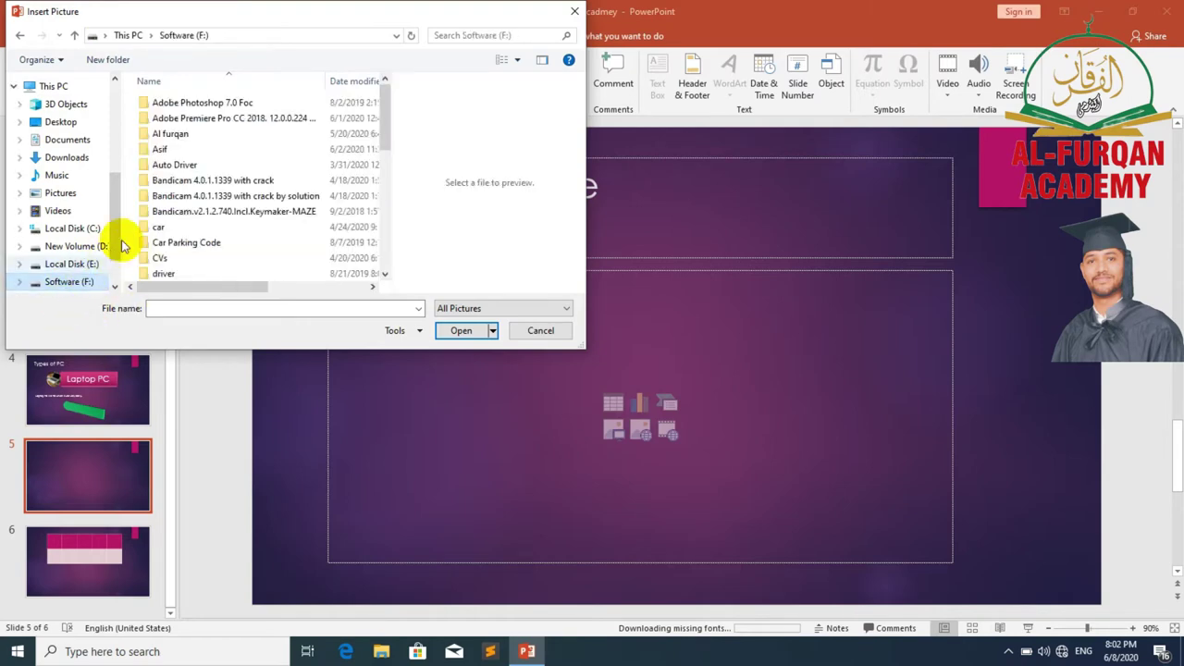
double_click(189, 133)
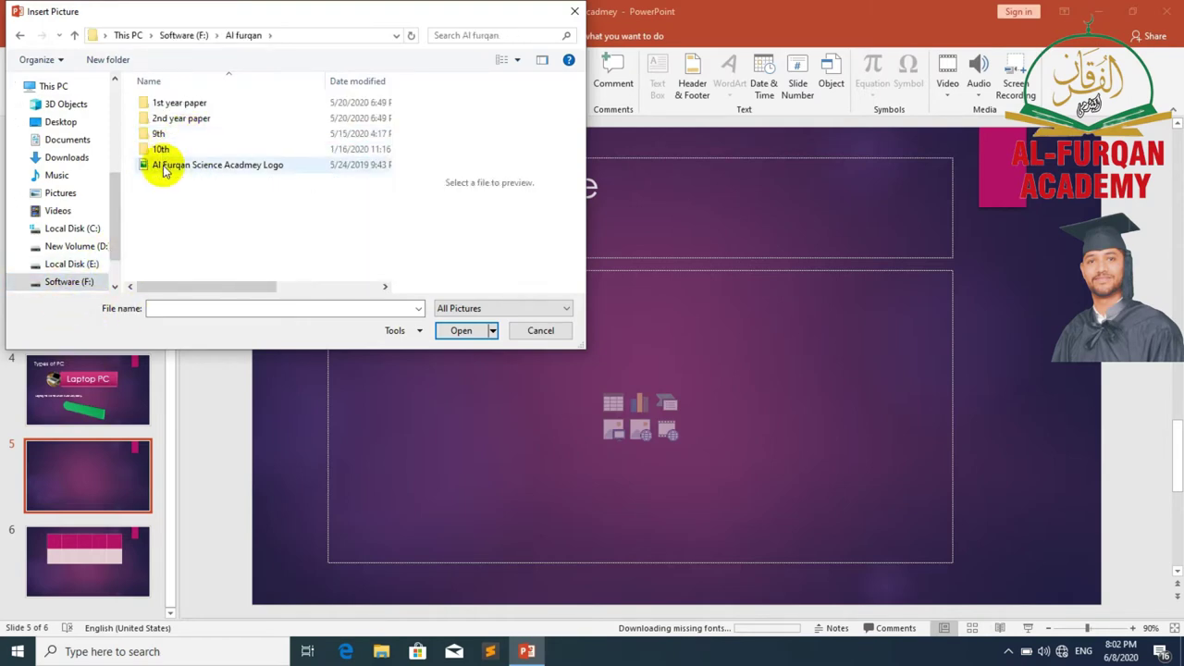
double_click(167, 165)
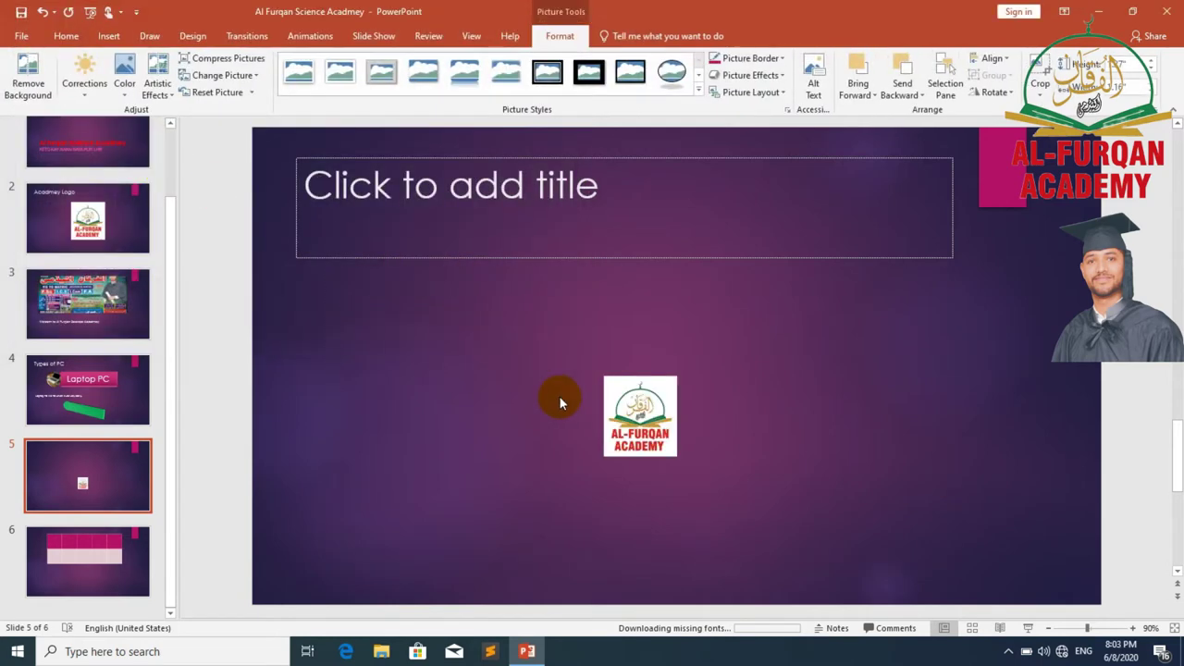
- Enlarge the logo toward the upper left, then move it down and right under the title
click(626, 422)
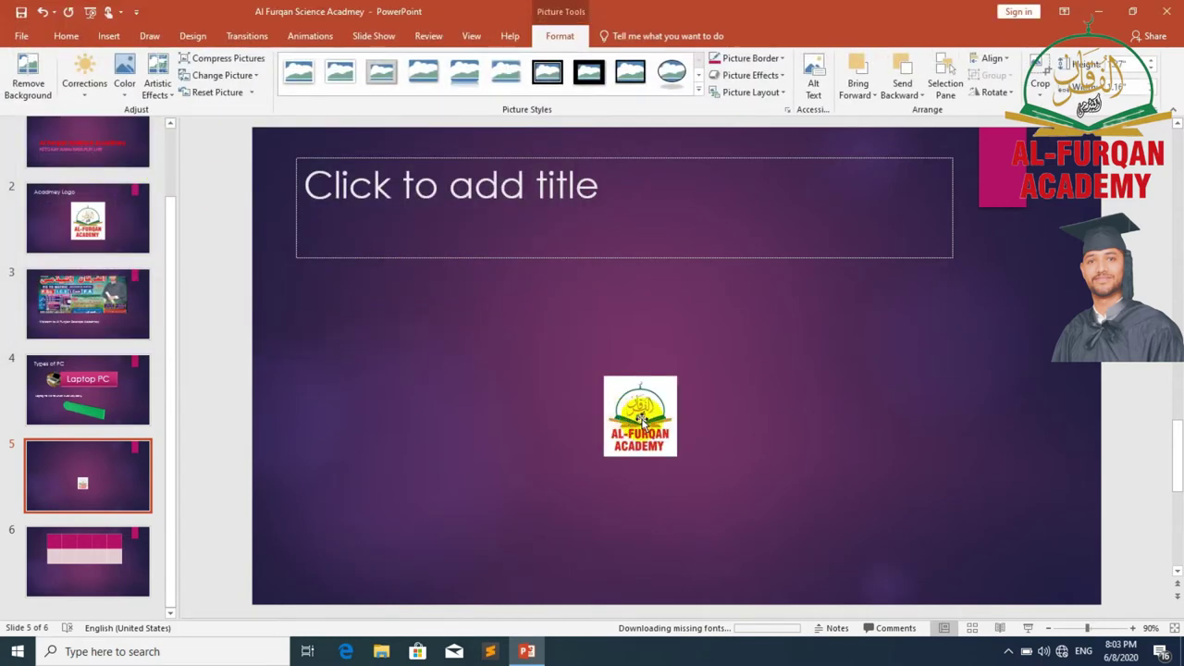
click(658, 440)
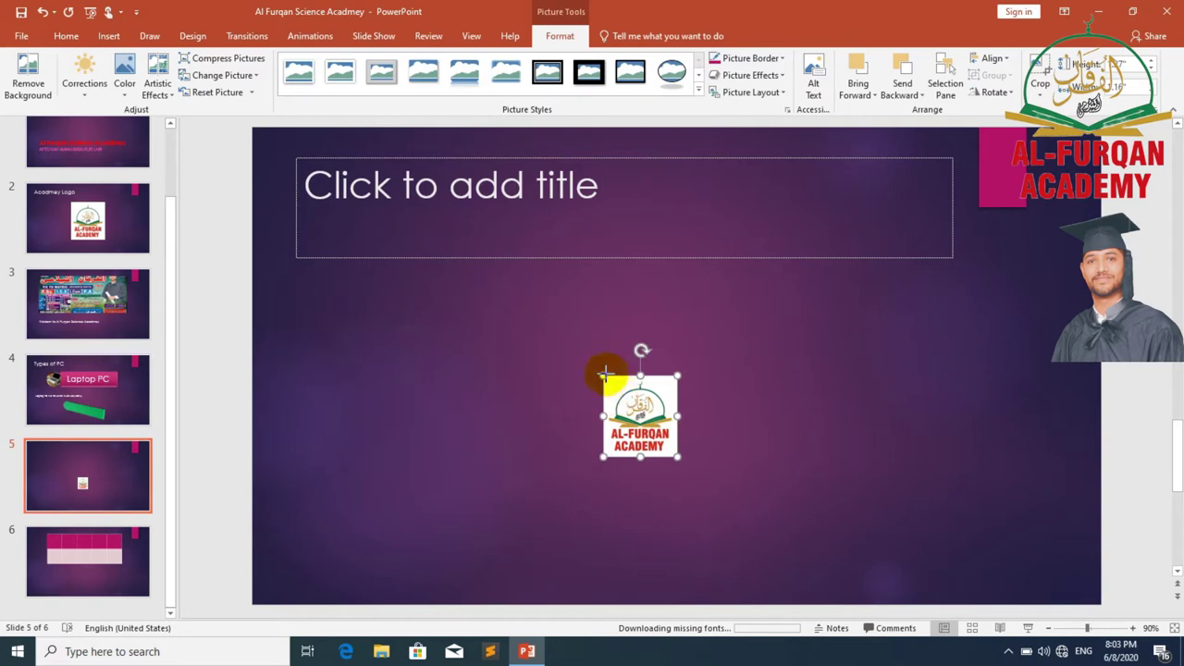
drag(599, 374, 489, 344)
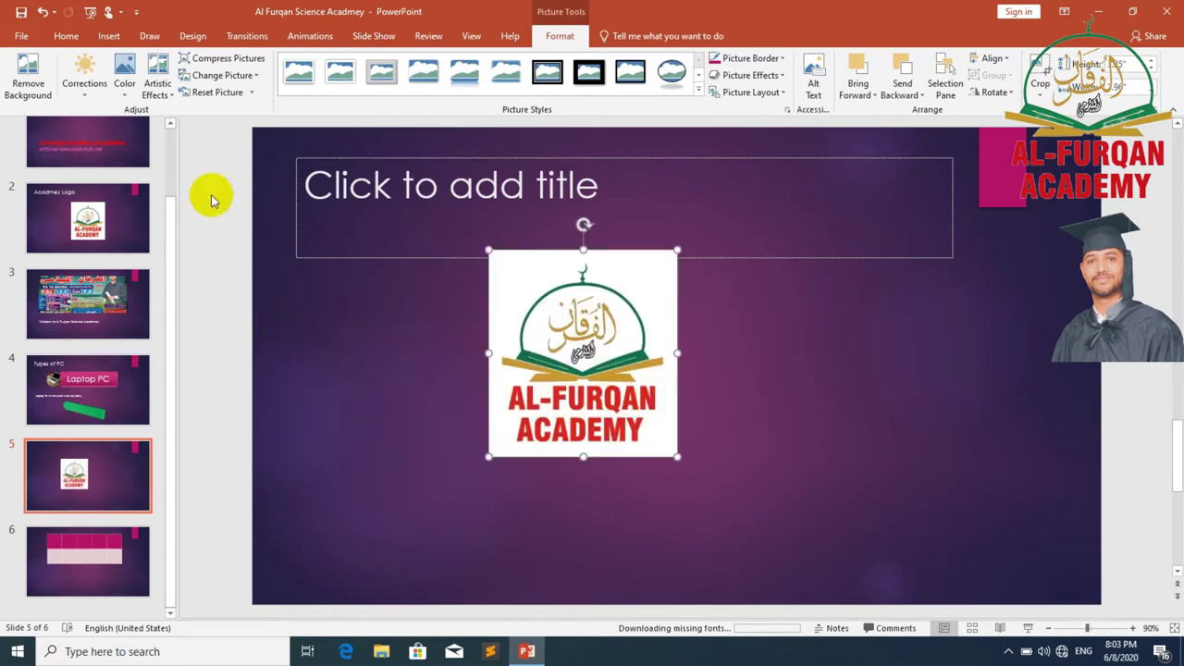
click(108, 37)
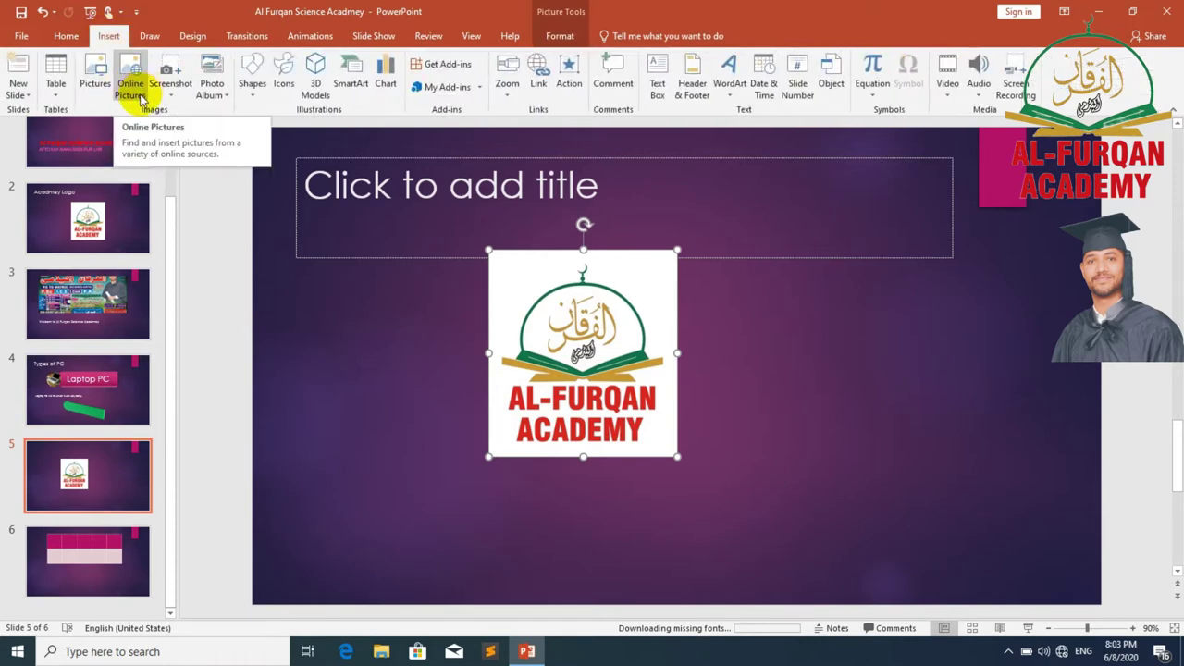
double_click(550, 299)
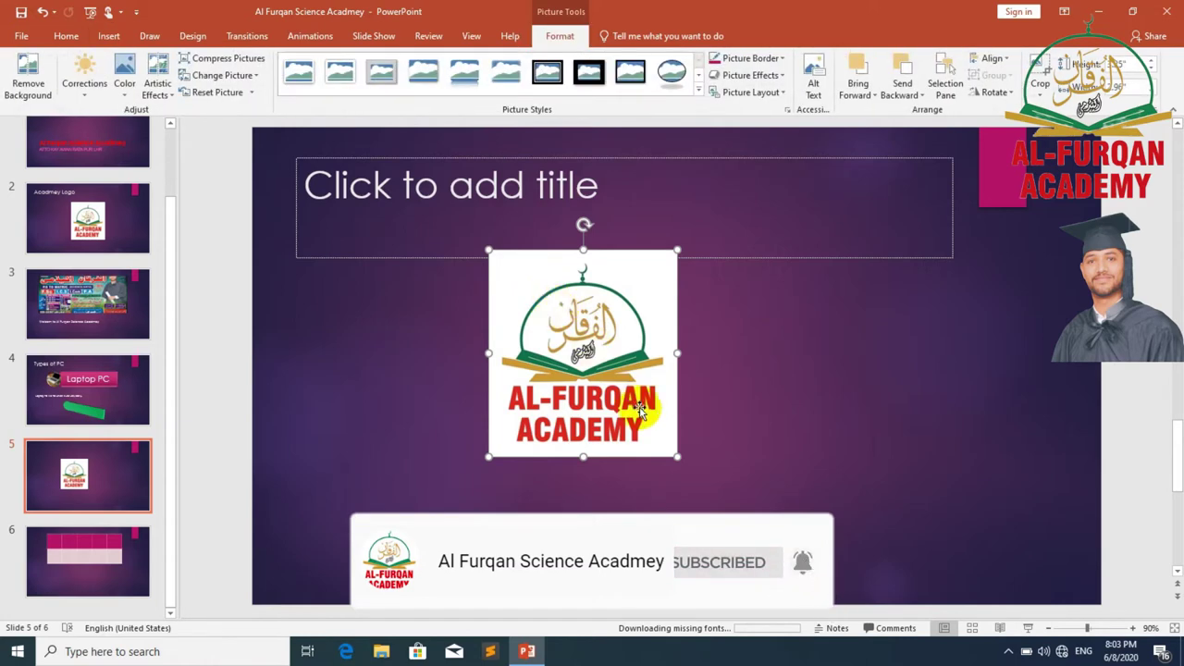
drag(588, 365, 636, 419)
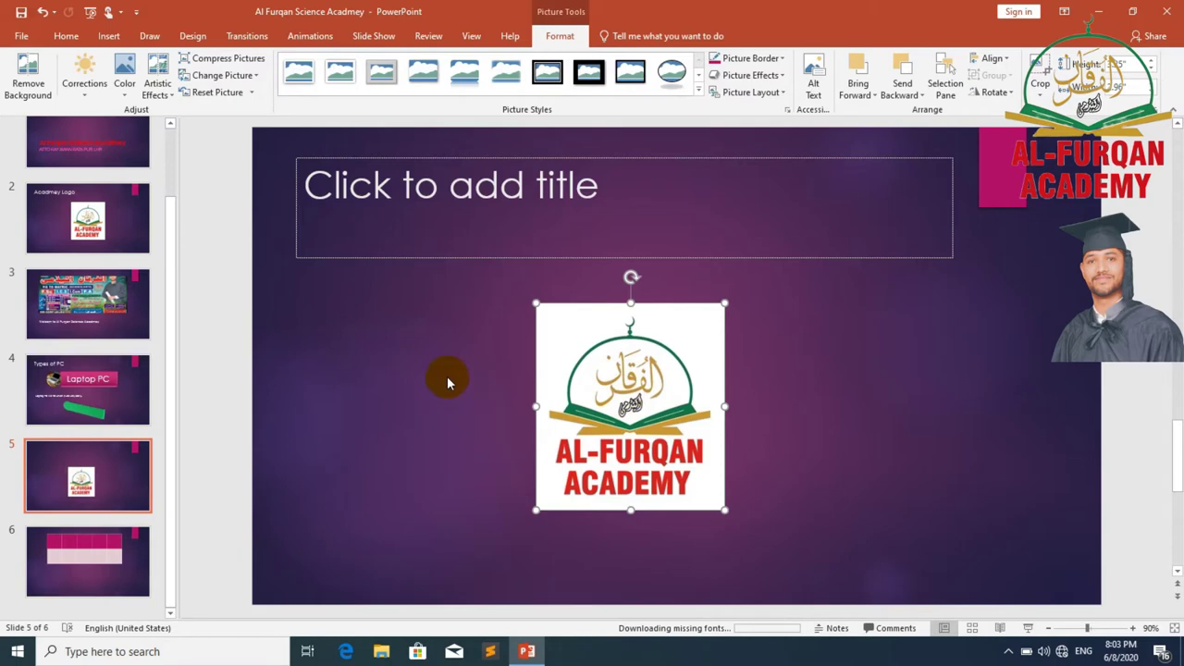
click(111, 37)
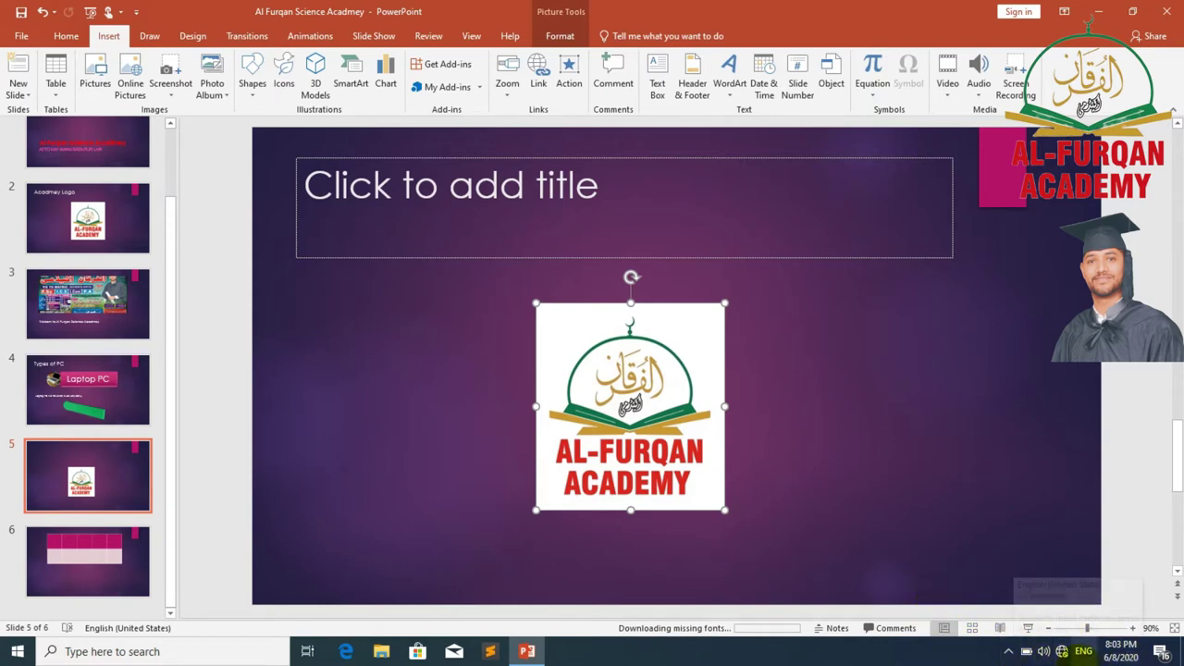
mouse_move(1062, 653)
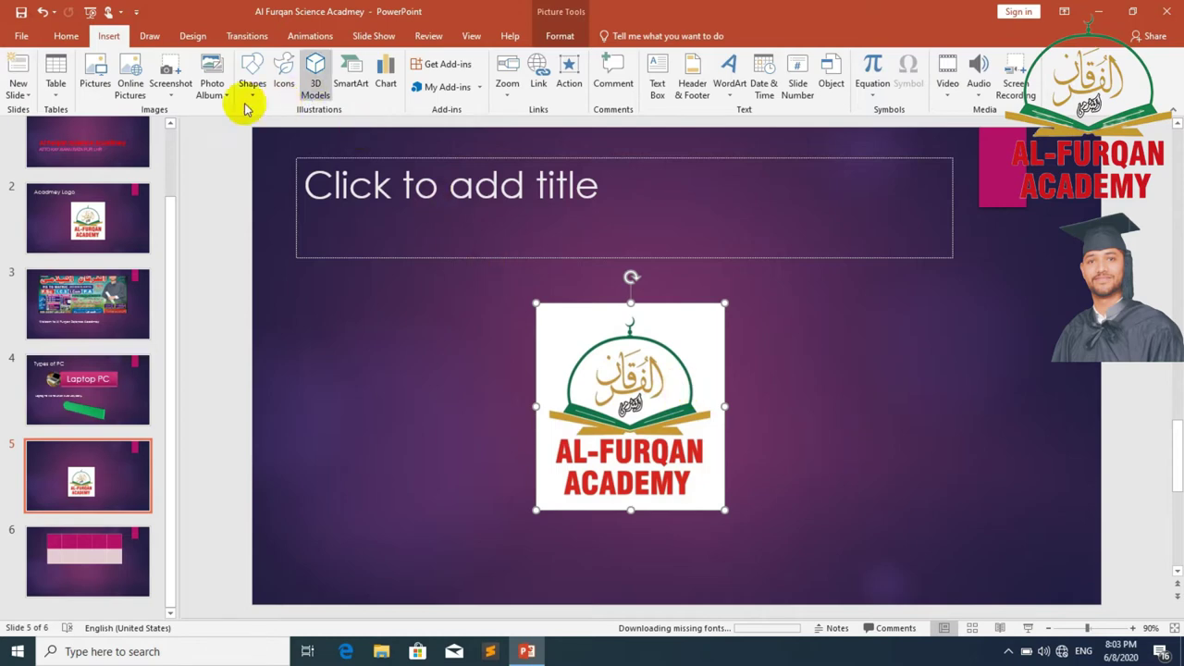
click(131, 83)
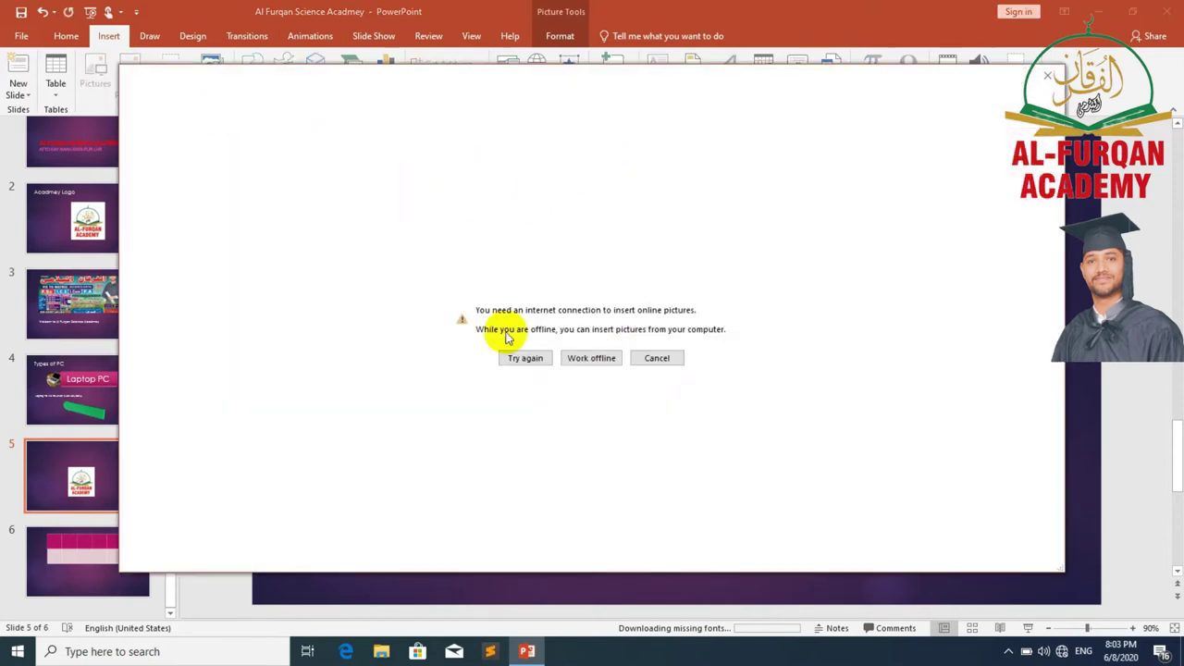
click(655, 358)
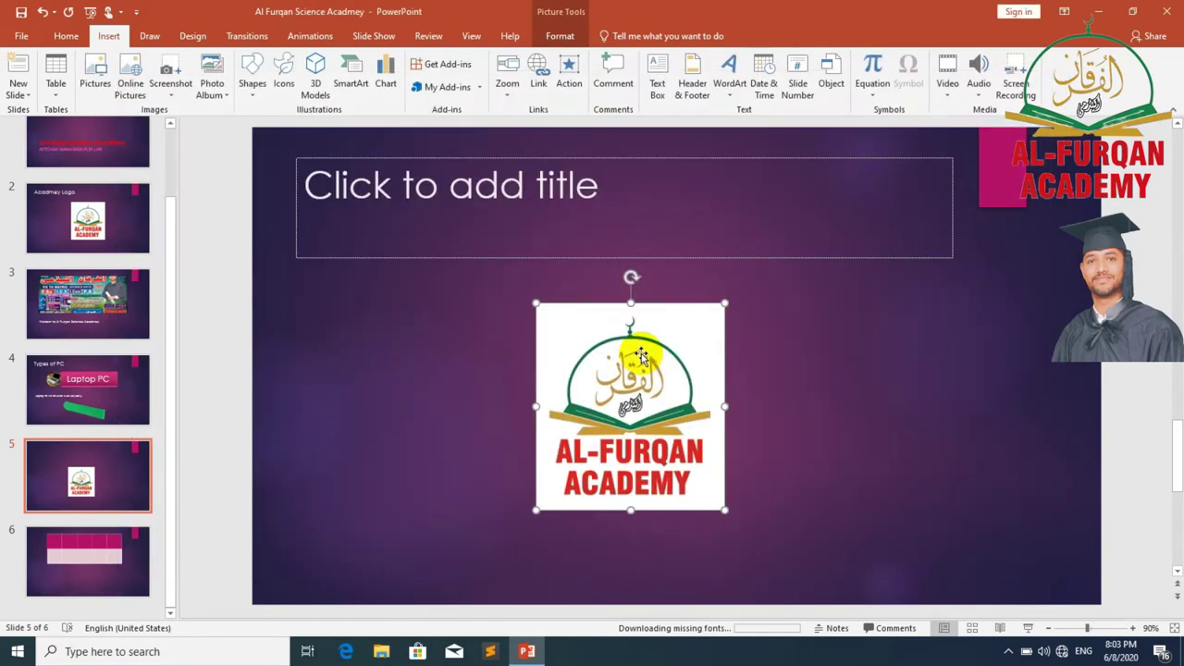
- Insert a screen clipping of the left desktop area and shrink it over the logo's lower right
click(178, 90)
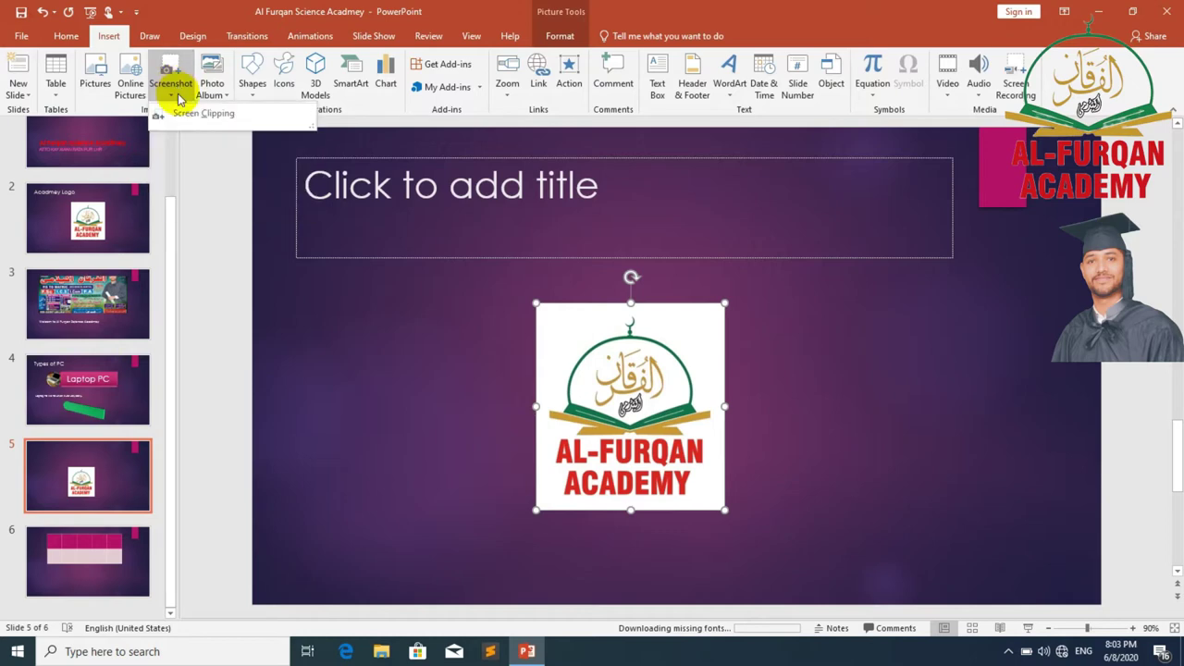
click(209, 112)
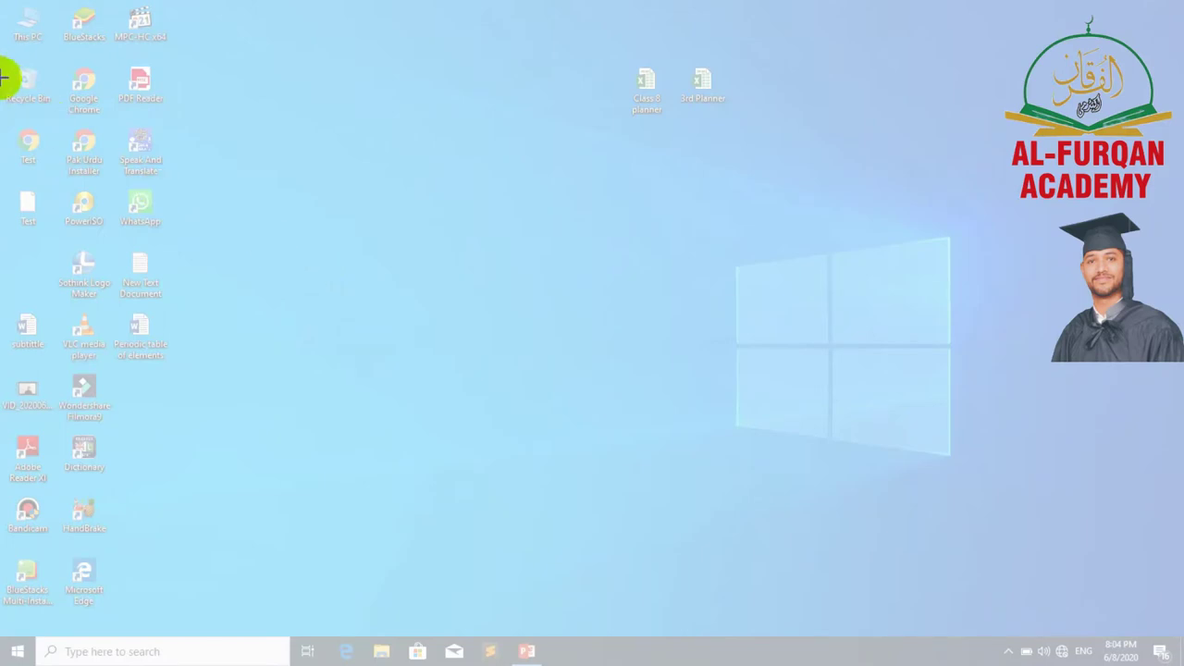
drag(3, 13, 455, 612)
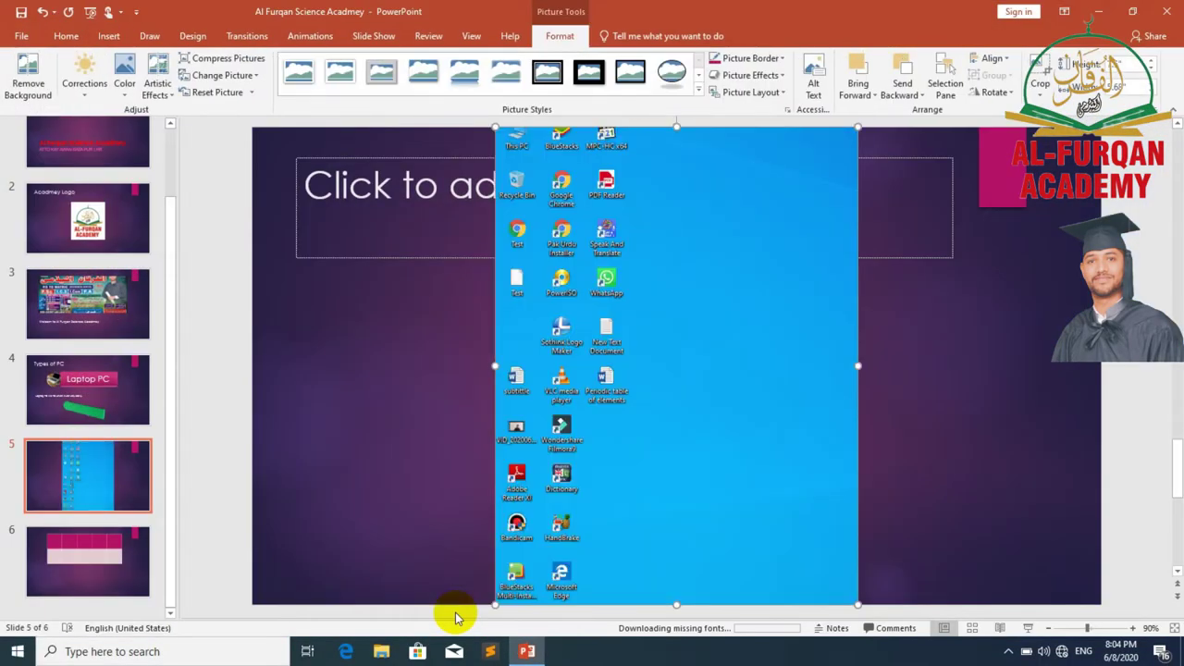
click(665, 499)
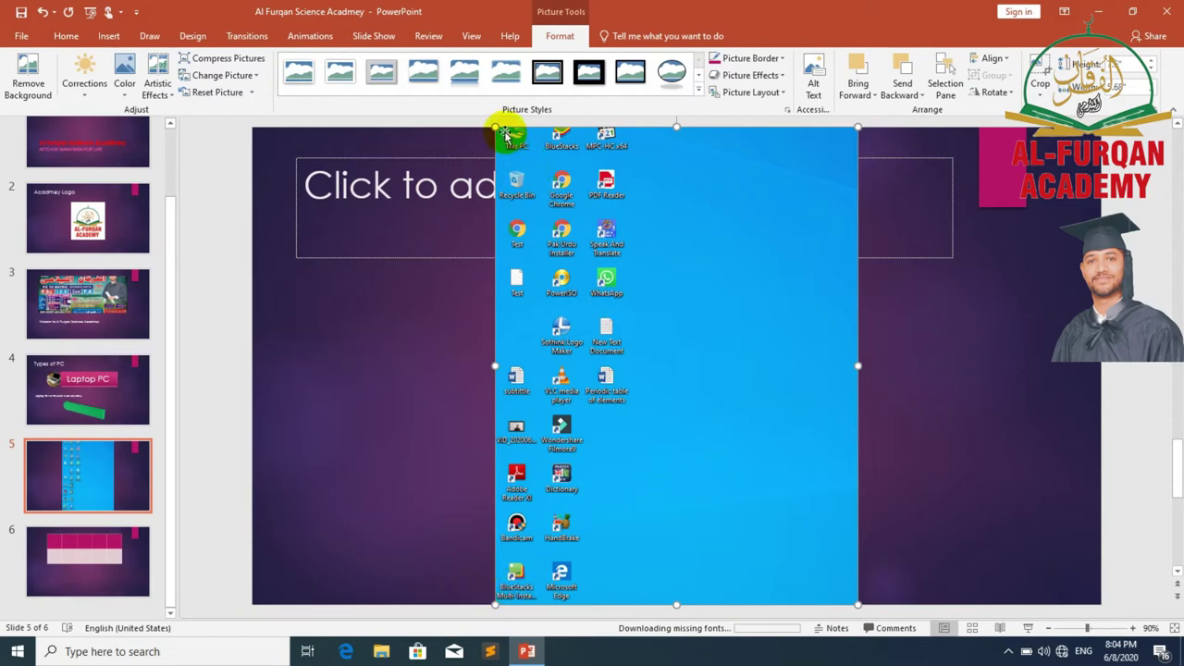
drag(495, 127, 666, 350)
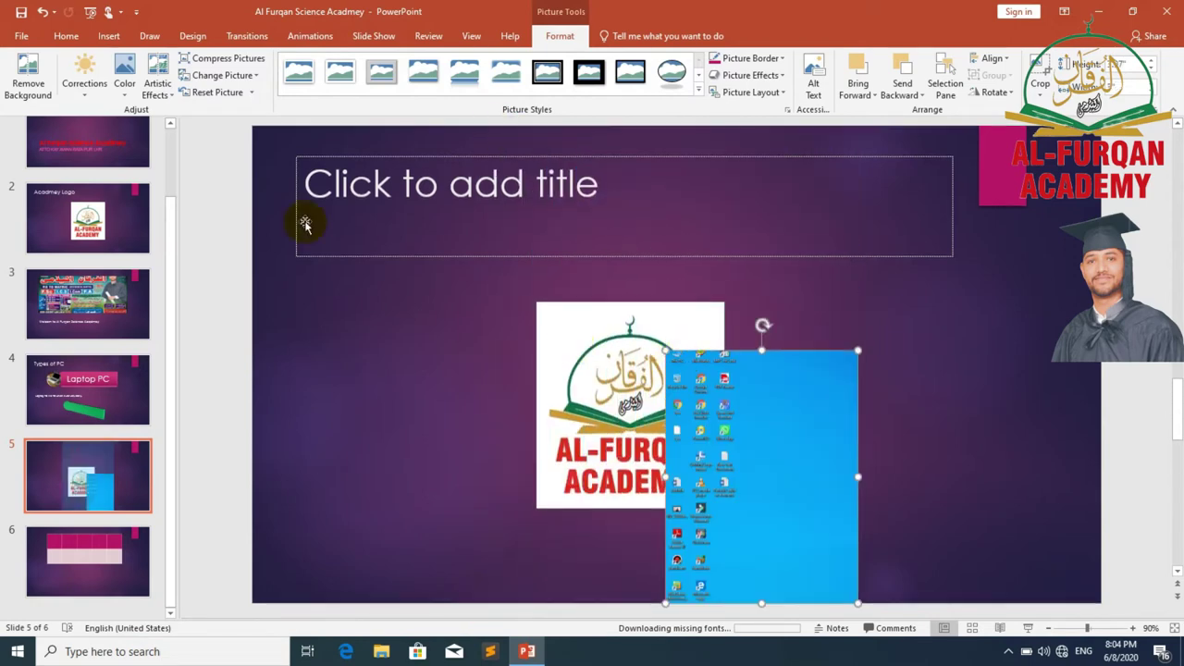
click(106, 34)
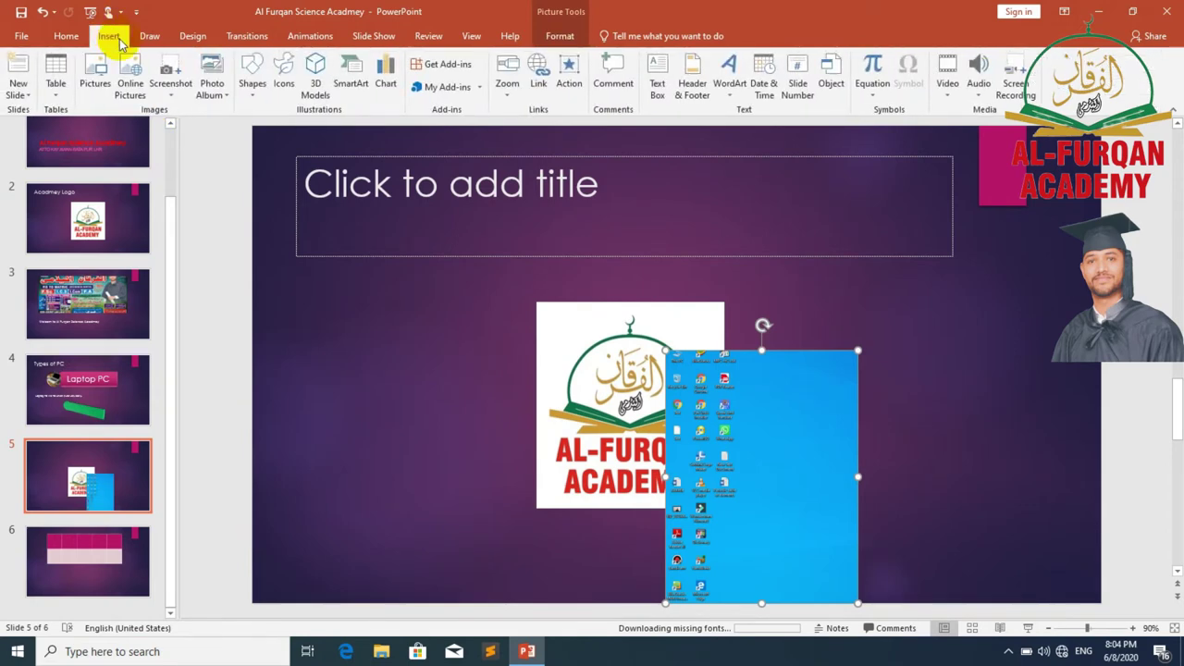
- Start a new photo album and add the Al Furqan Science Acadmey Logo picture
click(222, 95)
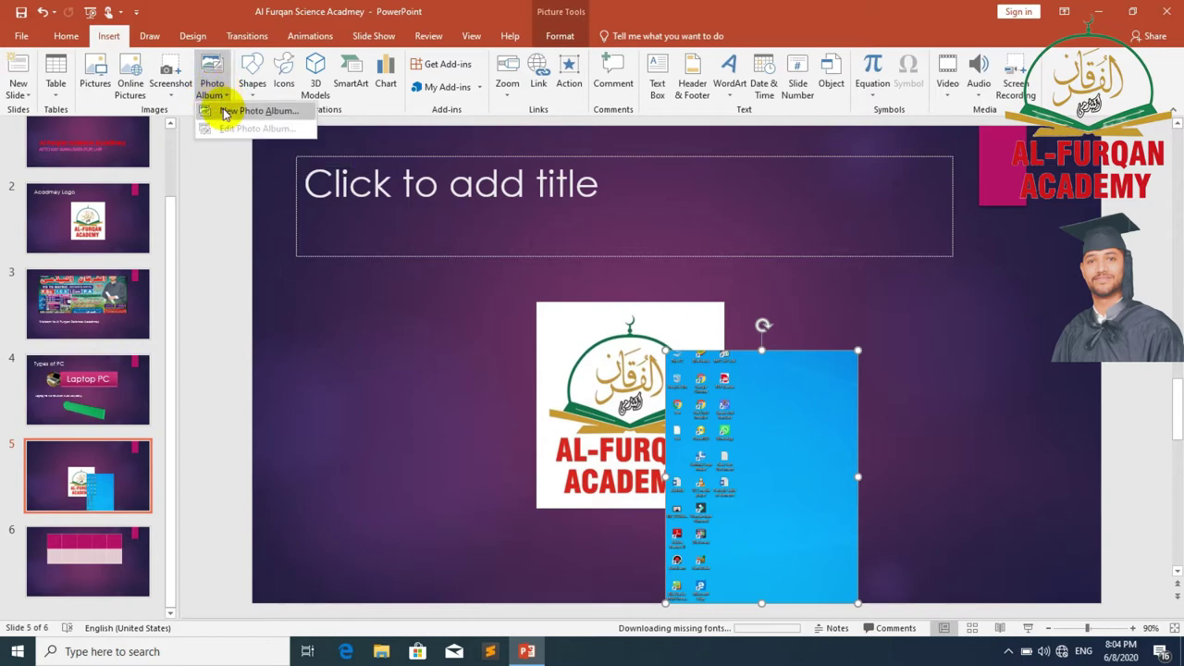
click(225, 111)
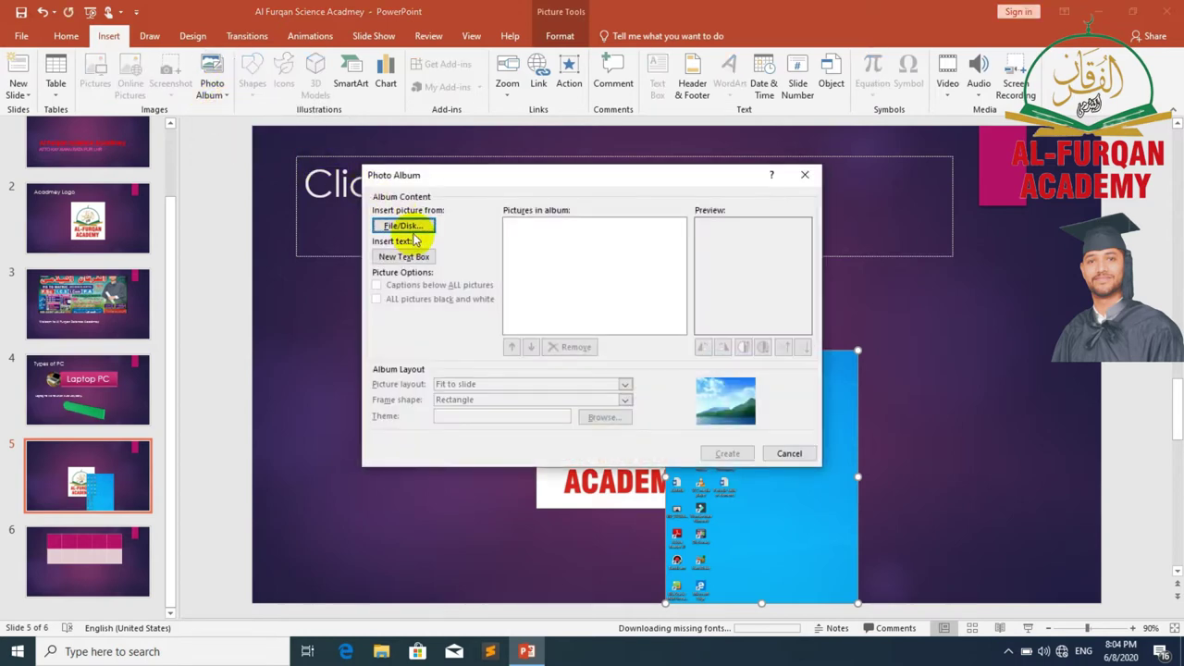
click(419, 230)
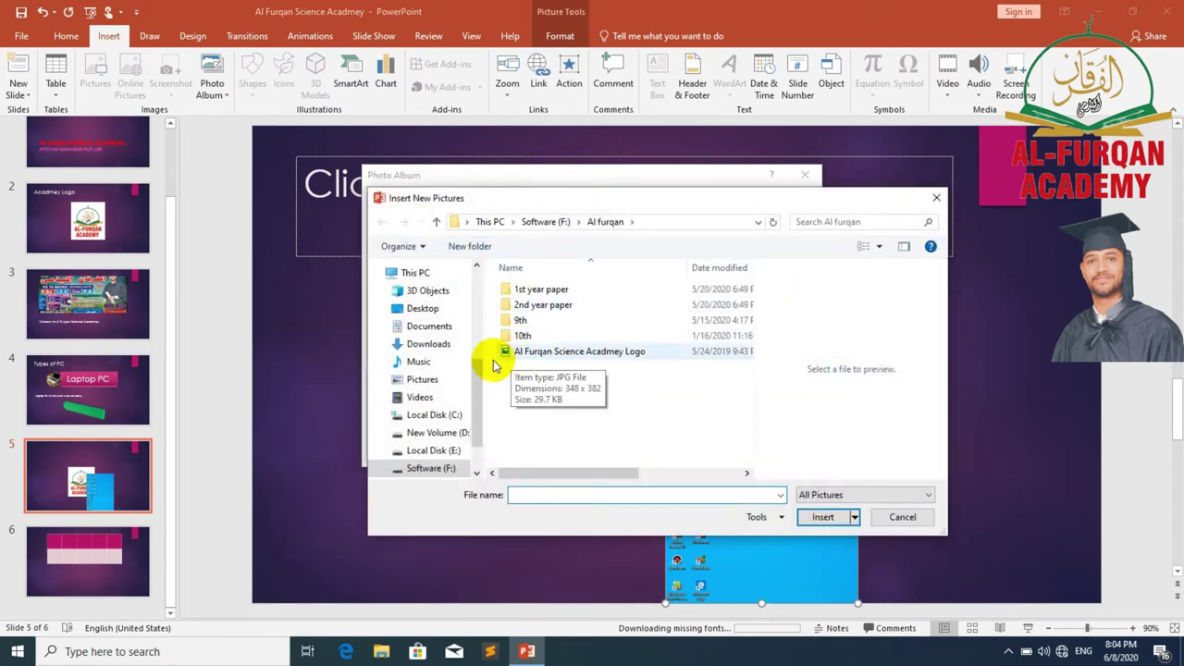
click(523, 354)
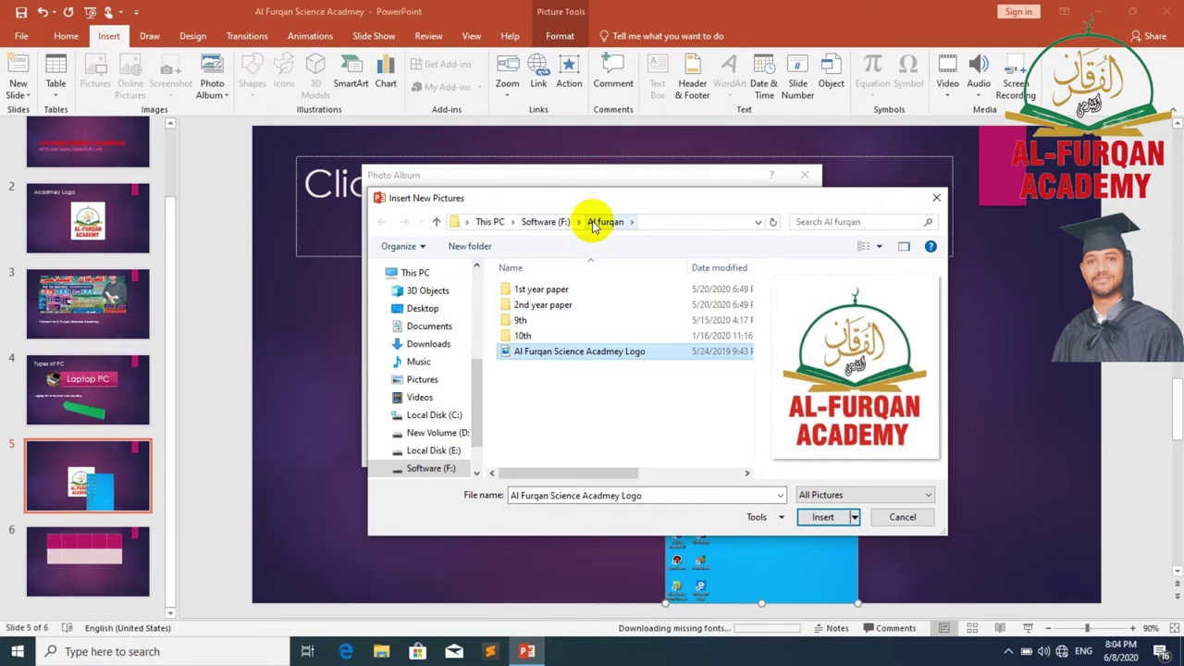
click(819, 517)
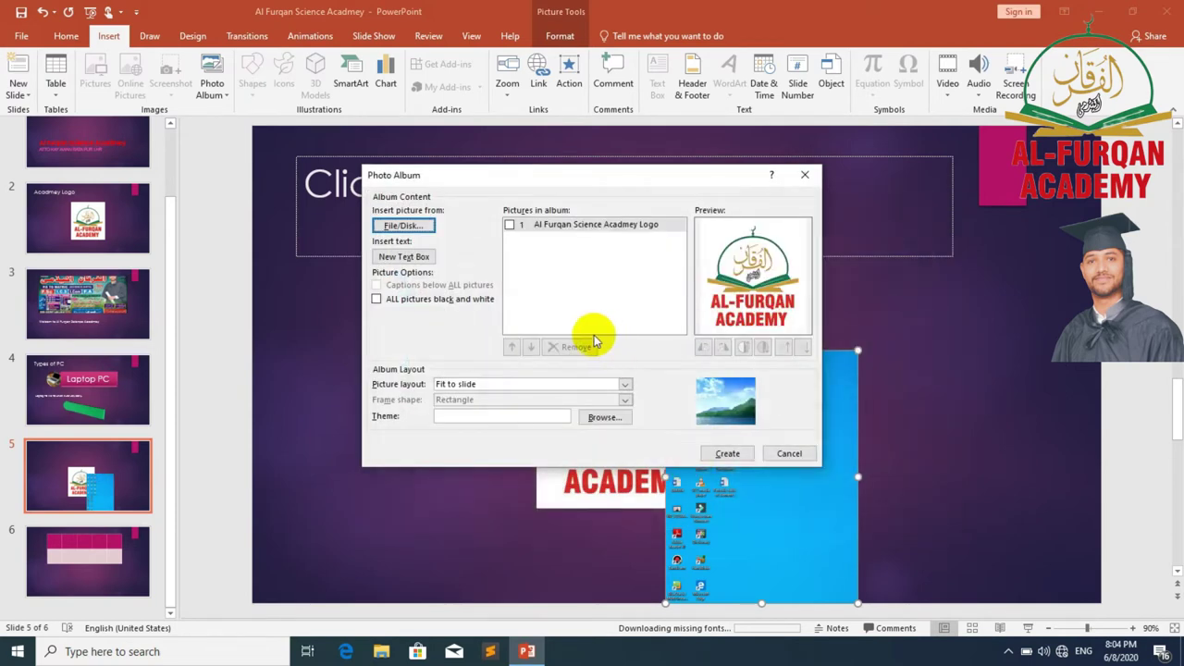
- Add pictures 36, 666, 6520 and 2620 from the Pictures folder to the album
click(396, 228)
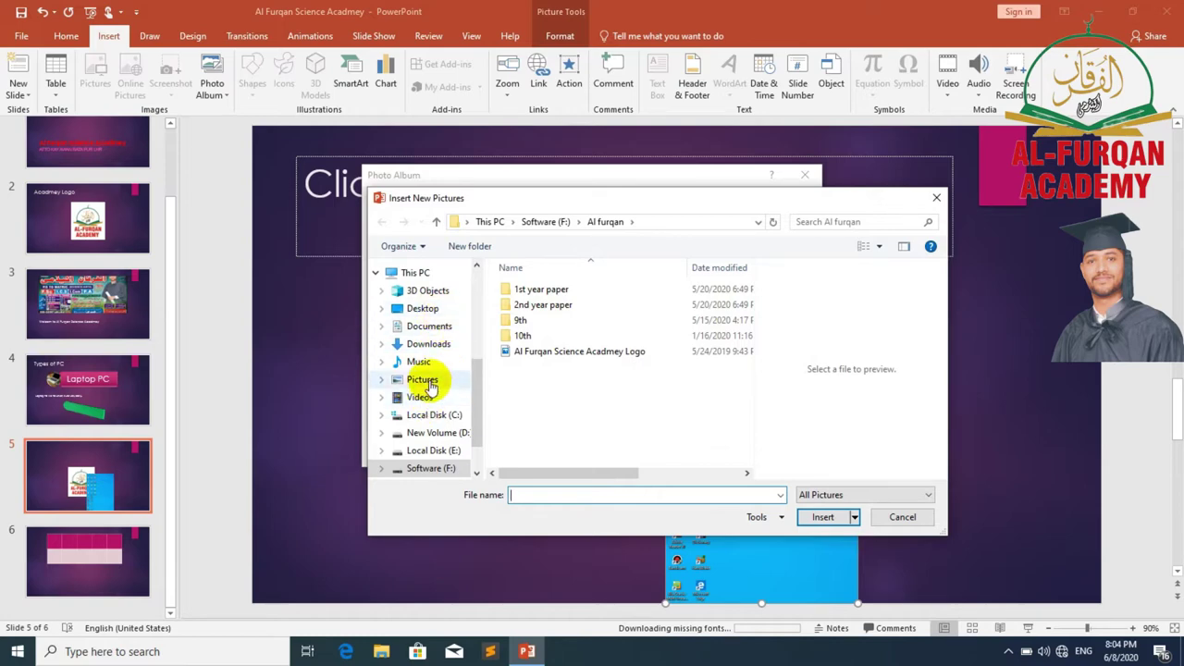
click(426, 383)
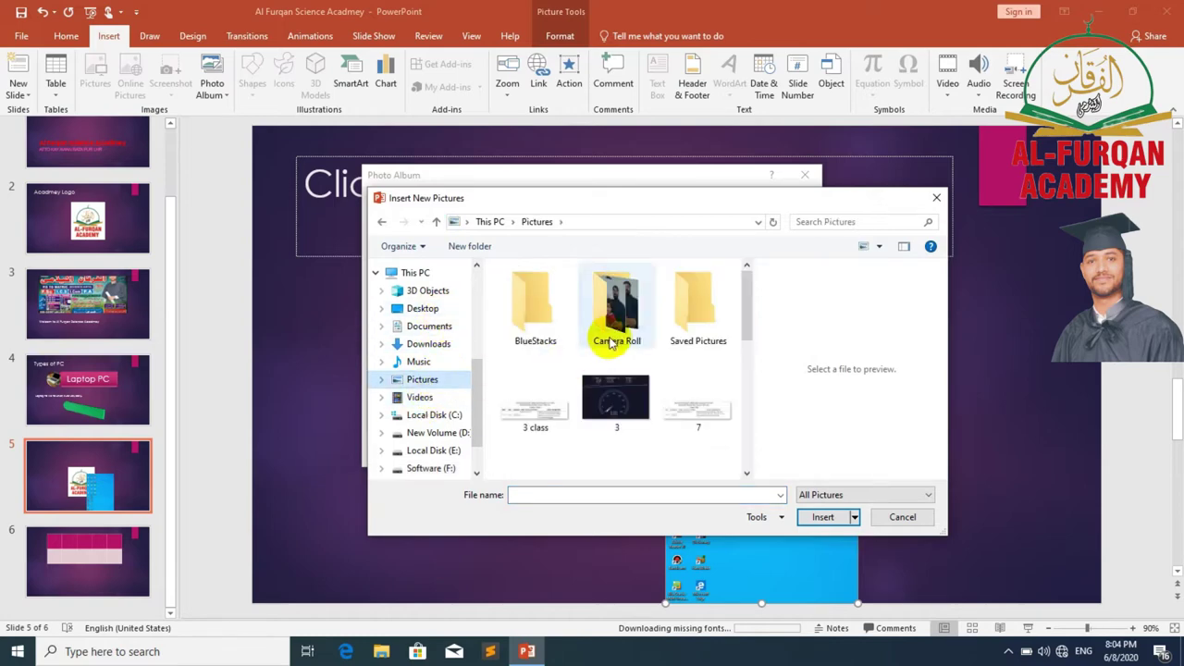
click(627, 403)
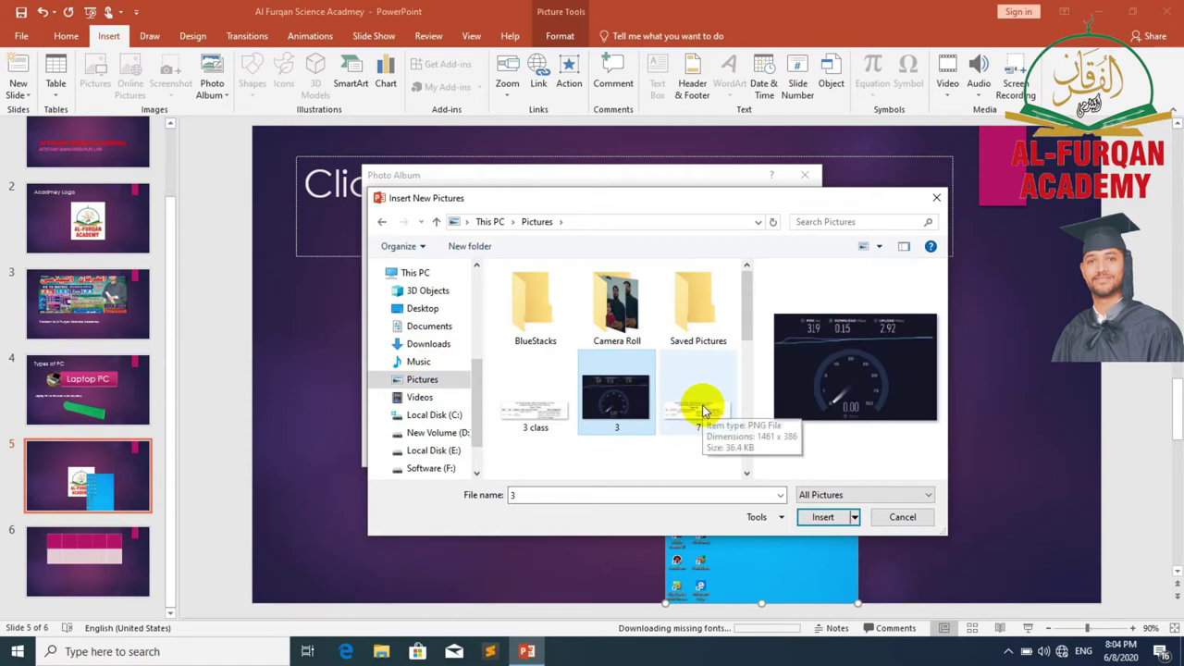
scroll(676, 407, down, 3)
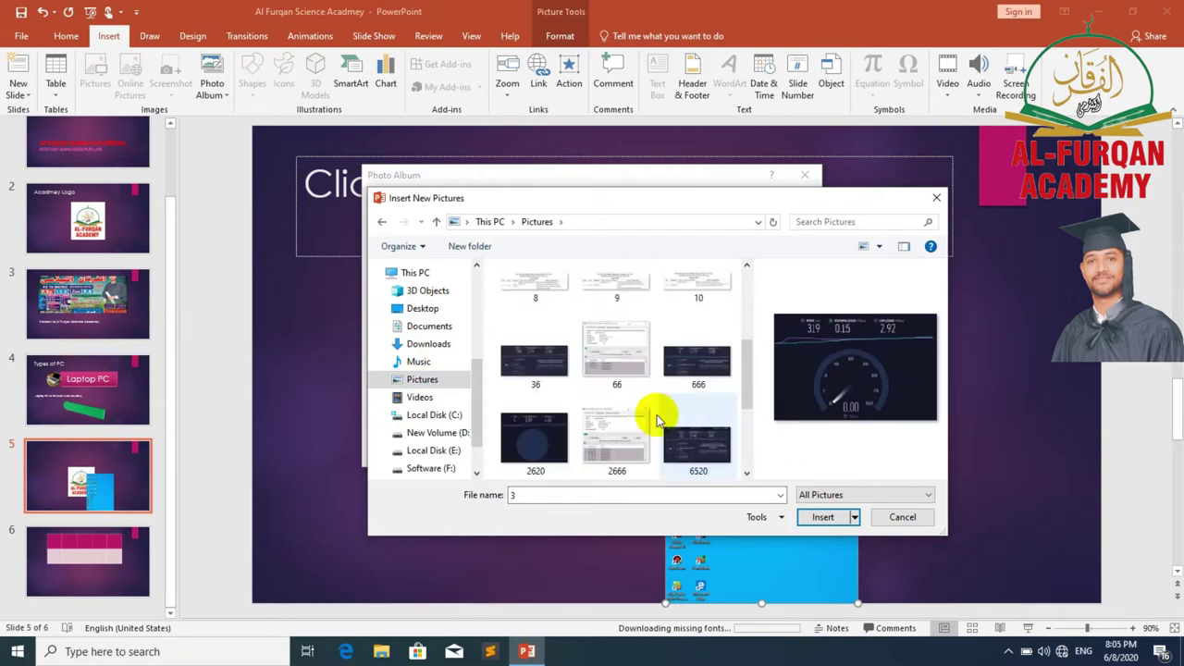
click(533, 379)
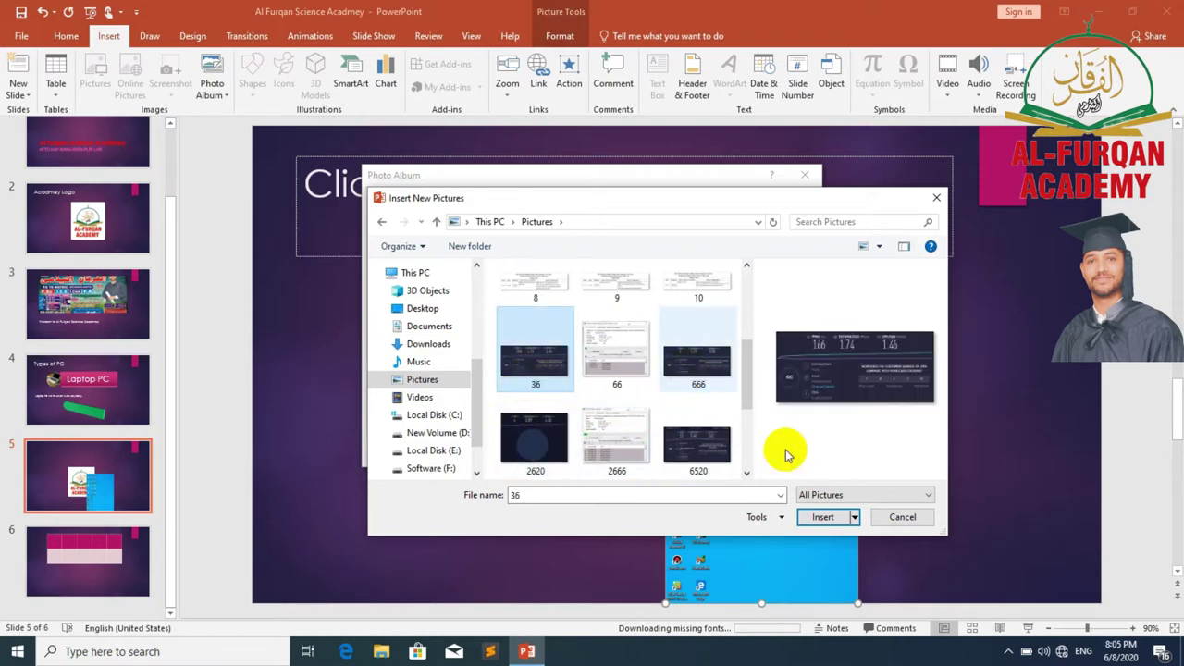
ctrl+click(700, 368)
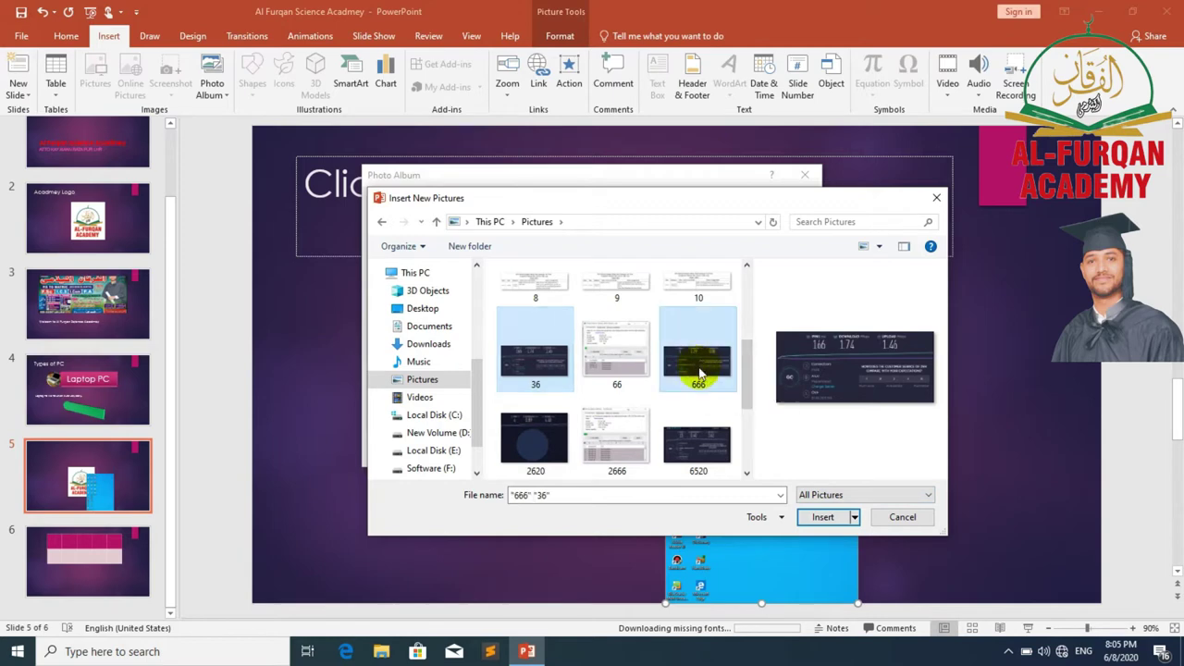
ctrl+click(680, 451)
ctrl+click(535, 442)
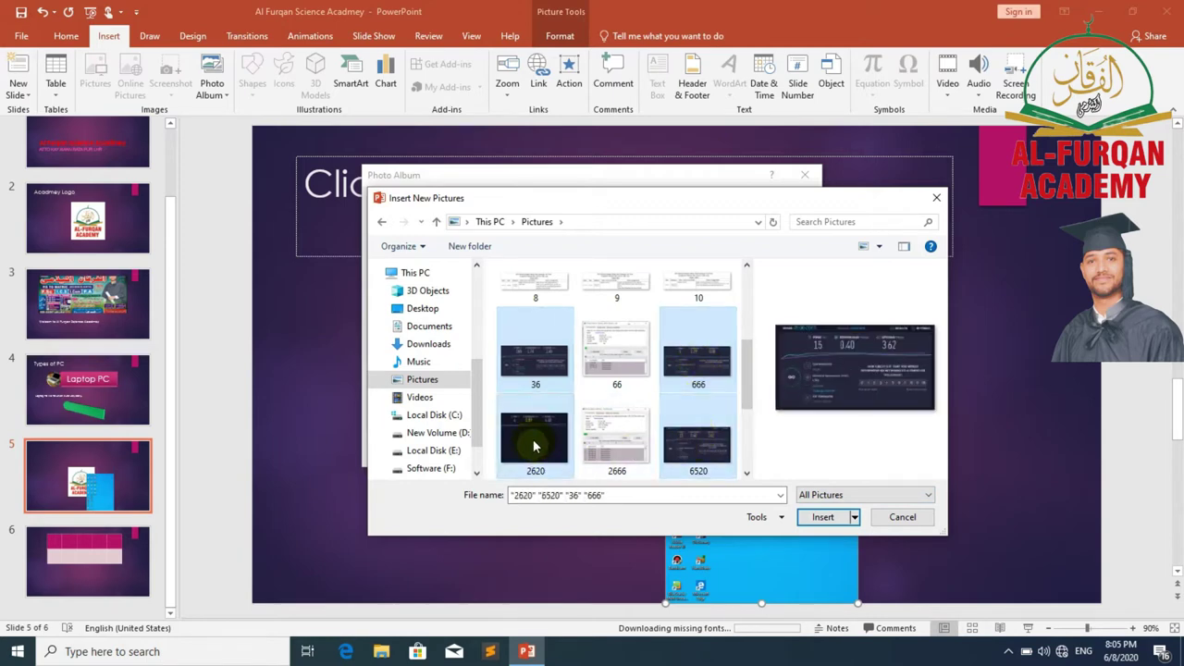
click(822, 517)
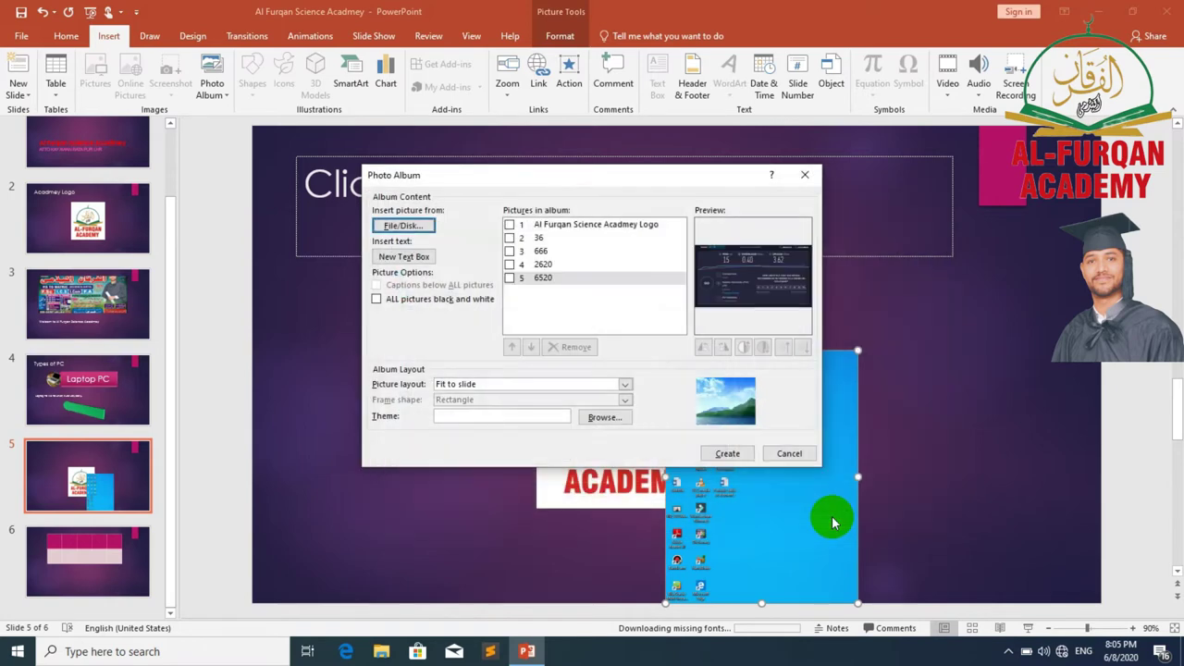
- Tick the logo, 36, 666 and 2620 in the album list and create the album
click(510, 225)
click(510, 238)
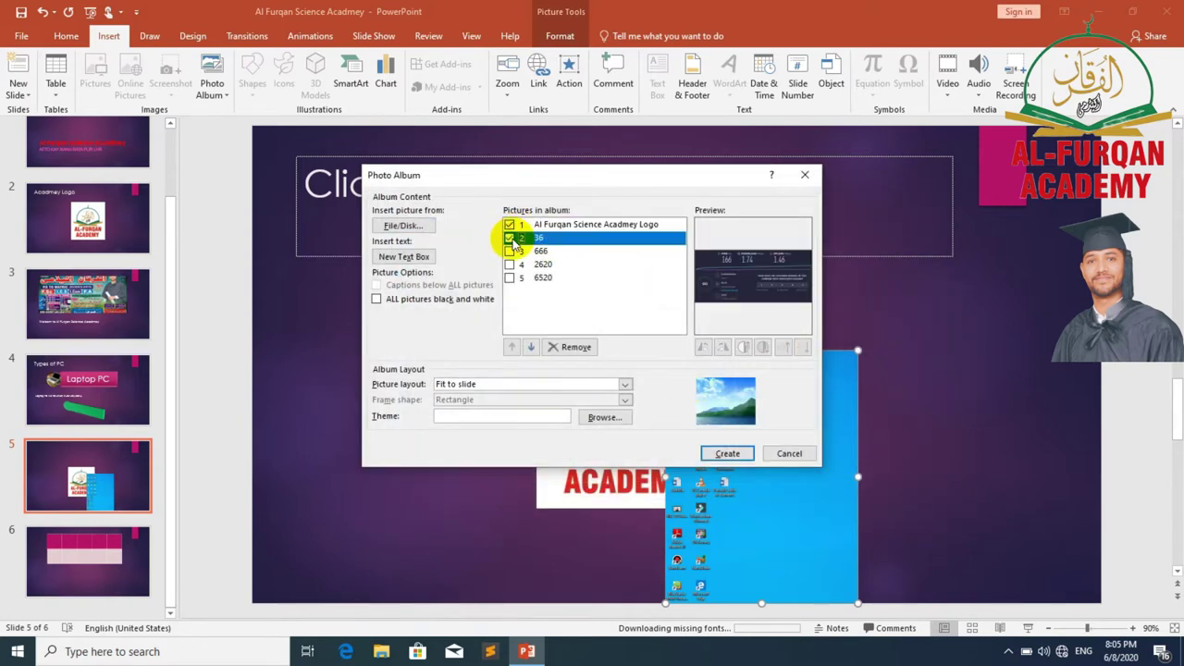
click(509, 251)
click(510, 264)
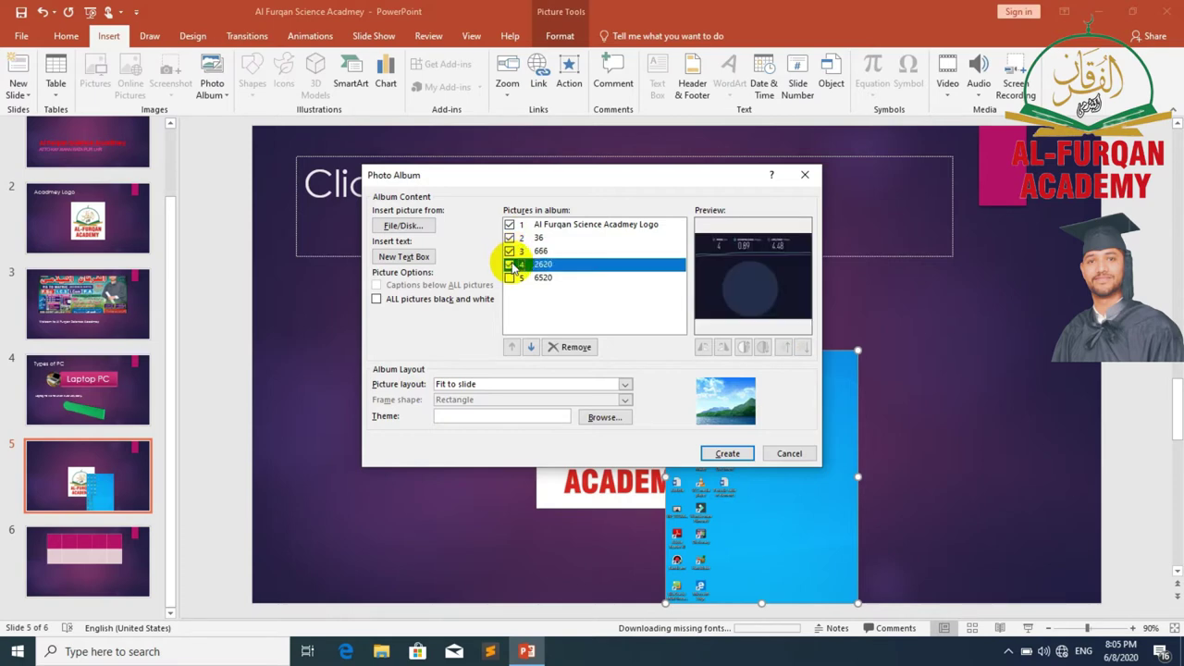
click(728, 454)
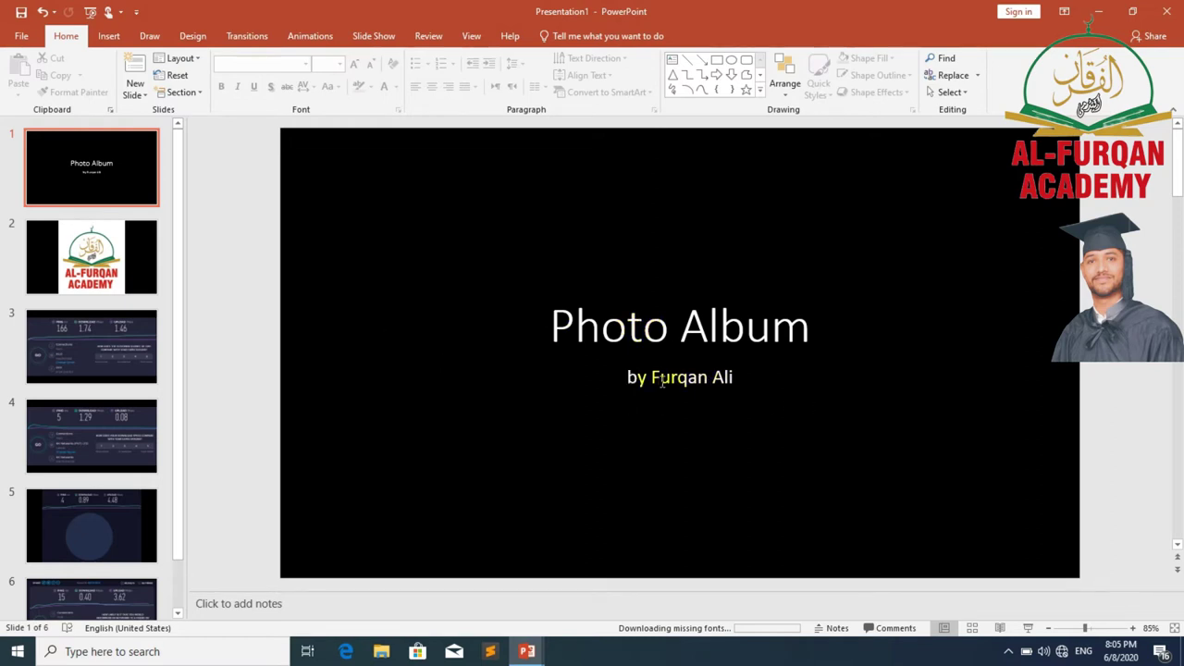
- Step through the album's slides from the logo slide onward, then return to the Al Furqan deck
scroll(96, 257, down, 1)
scroll(96, 257, up, 1)
click(98, 262)
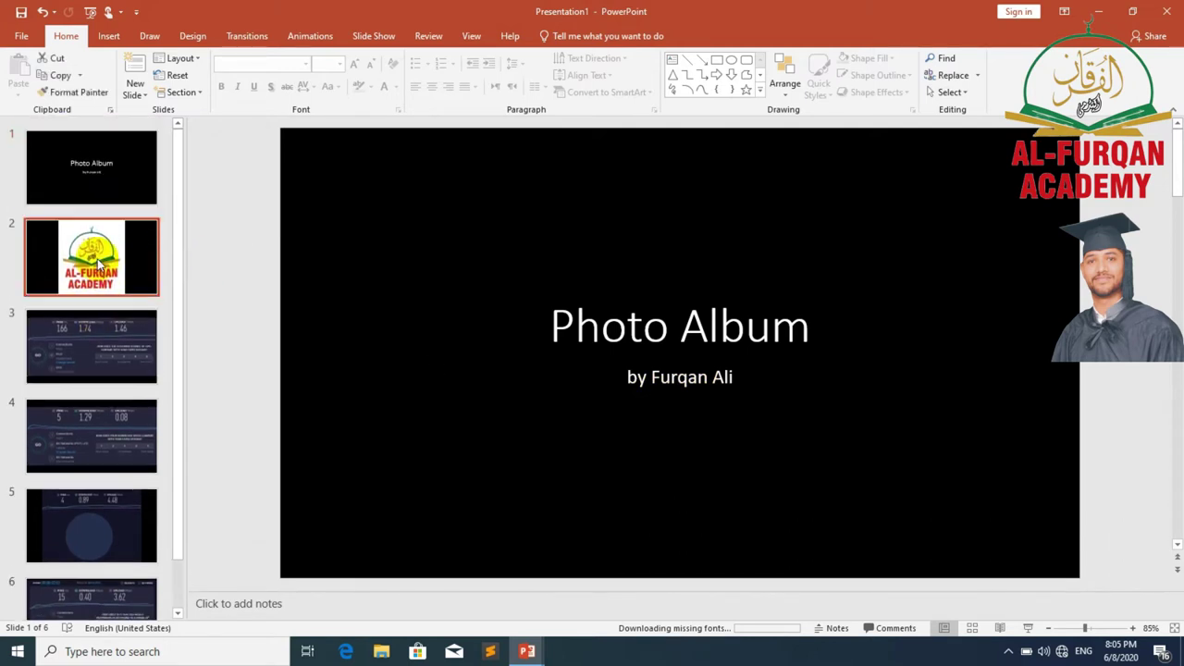
key(Down)
key(Down)
key(Down)
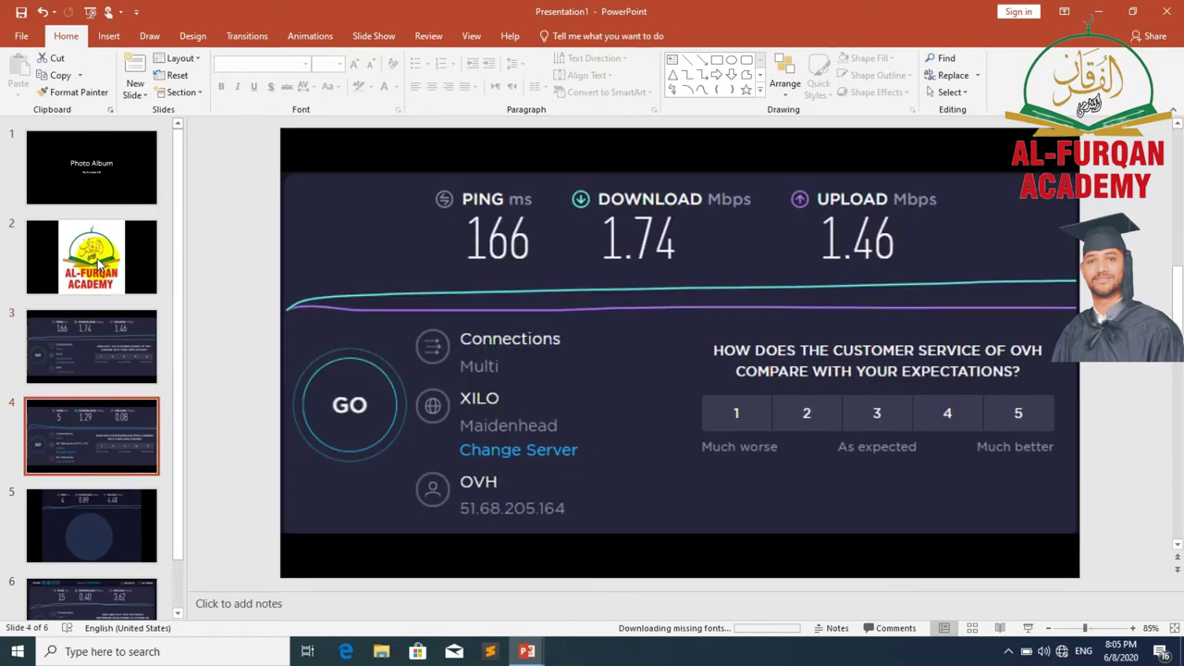
key(Down)
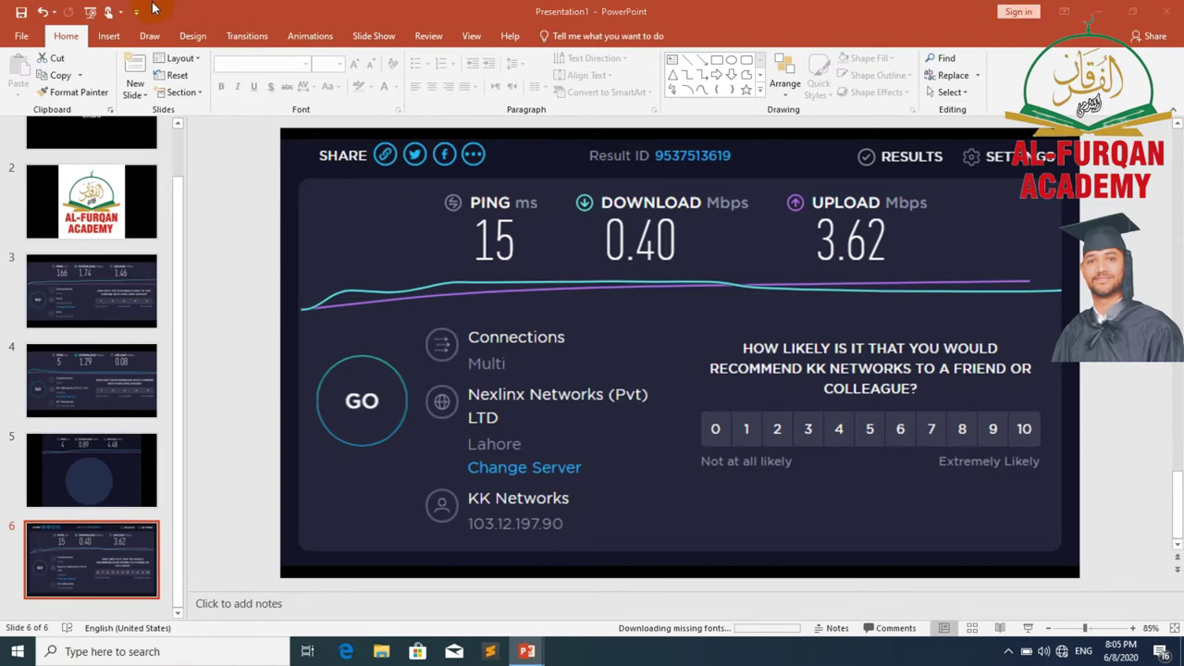
key(alt+Tab)
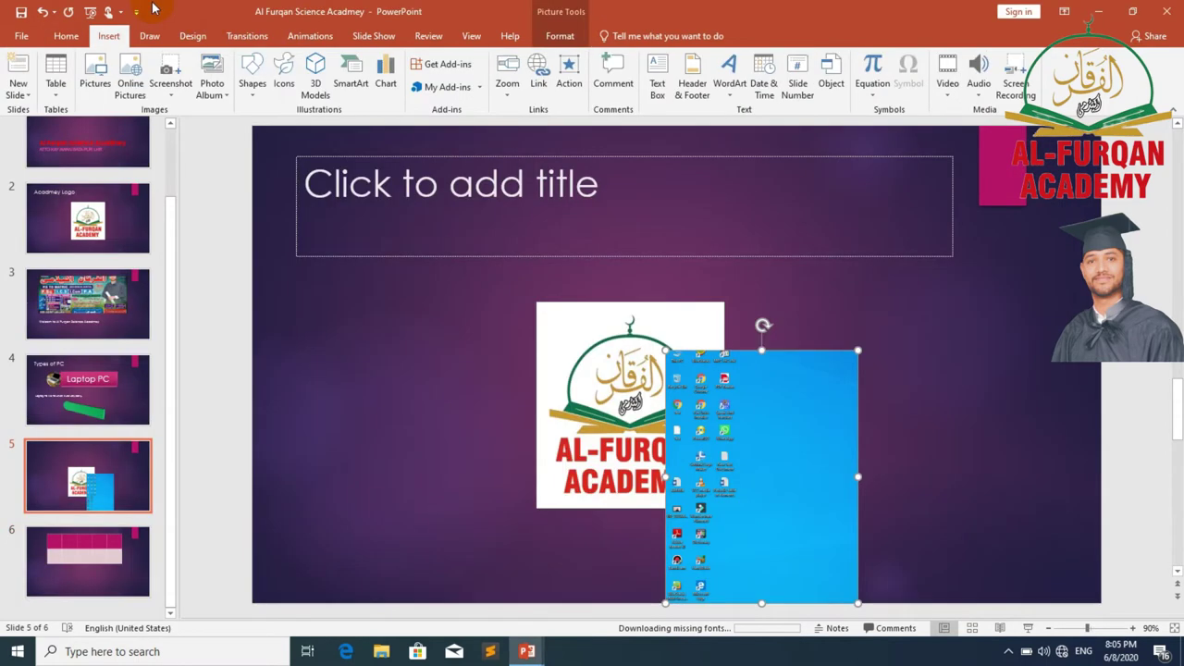
- Draw a pink teardrop left of the logo and apply a 3-D preset to it
click(253, 88)
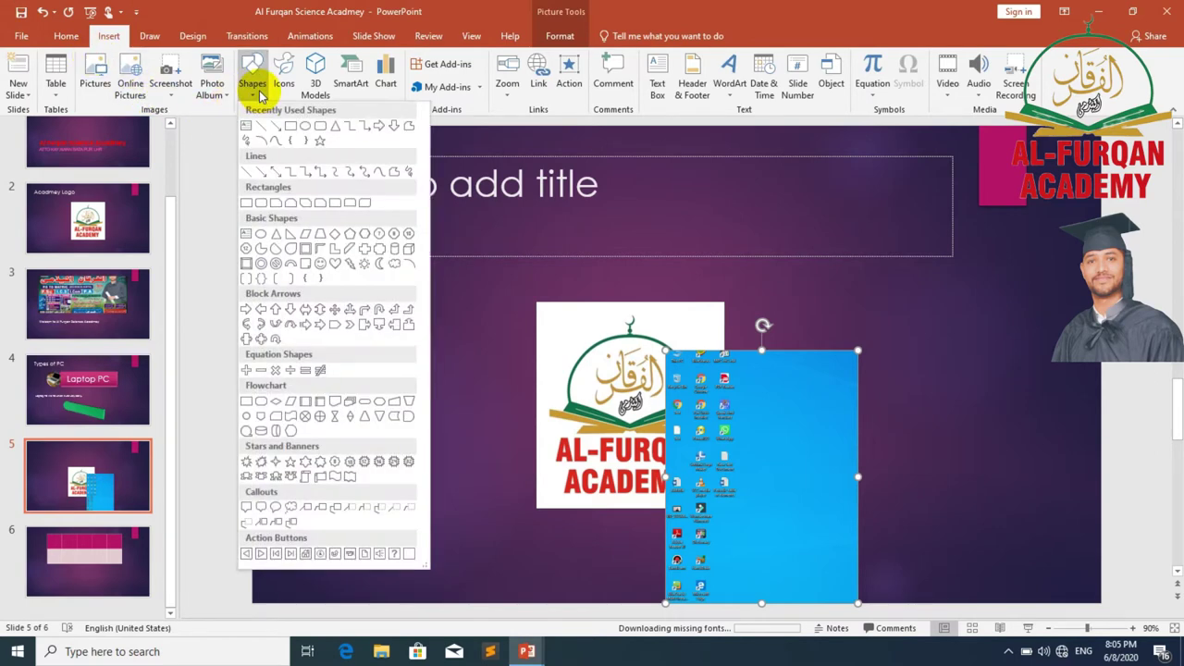
click(291, 250)
mouse_move(343, 278)
mouse_down()
mouse_move(470, 335)
mouse_move(553, 460)
mouse_up()
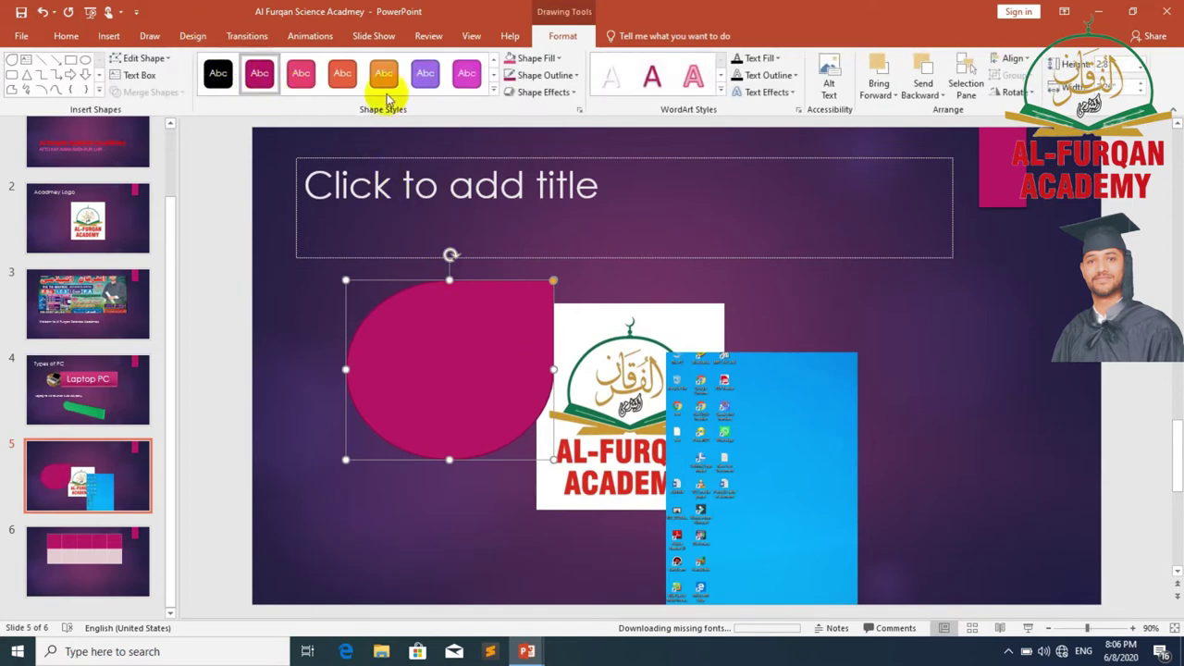
click(515, 93)
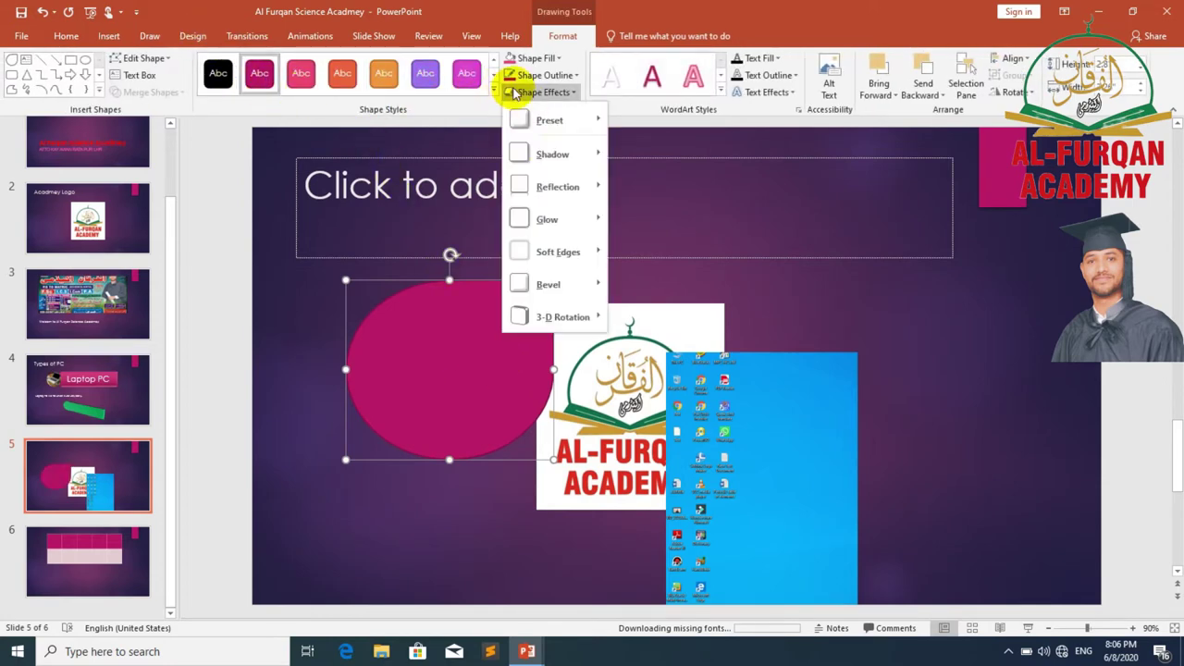
mouse_move(597, 125)
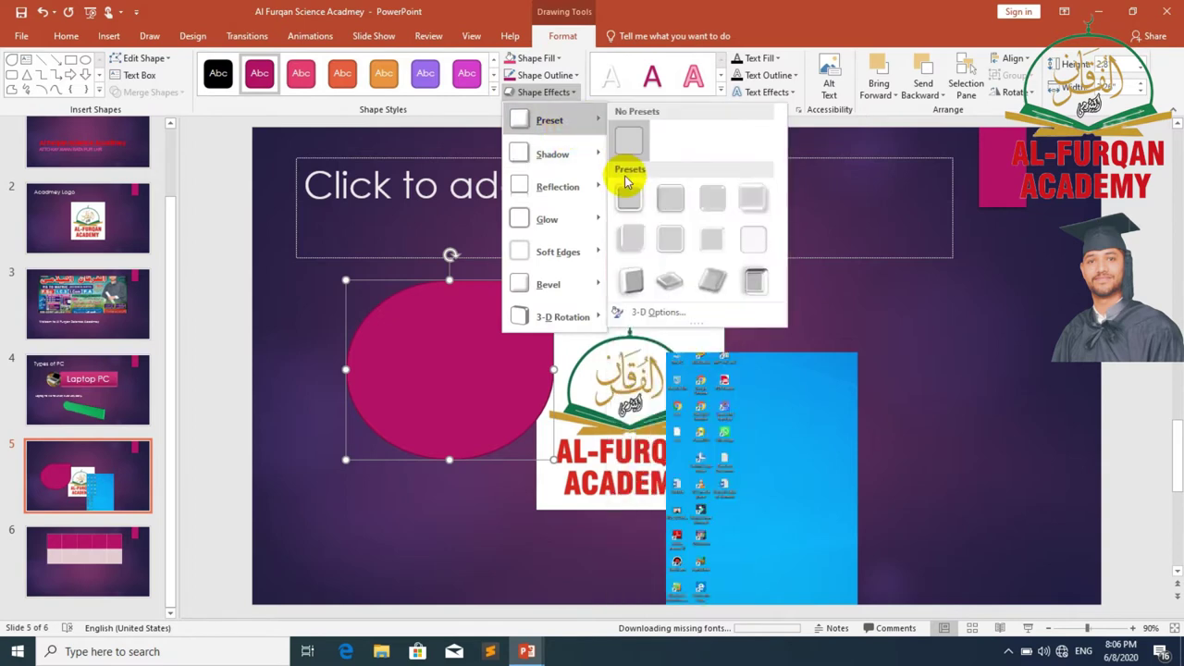
click(669, 241)
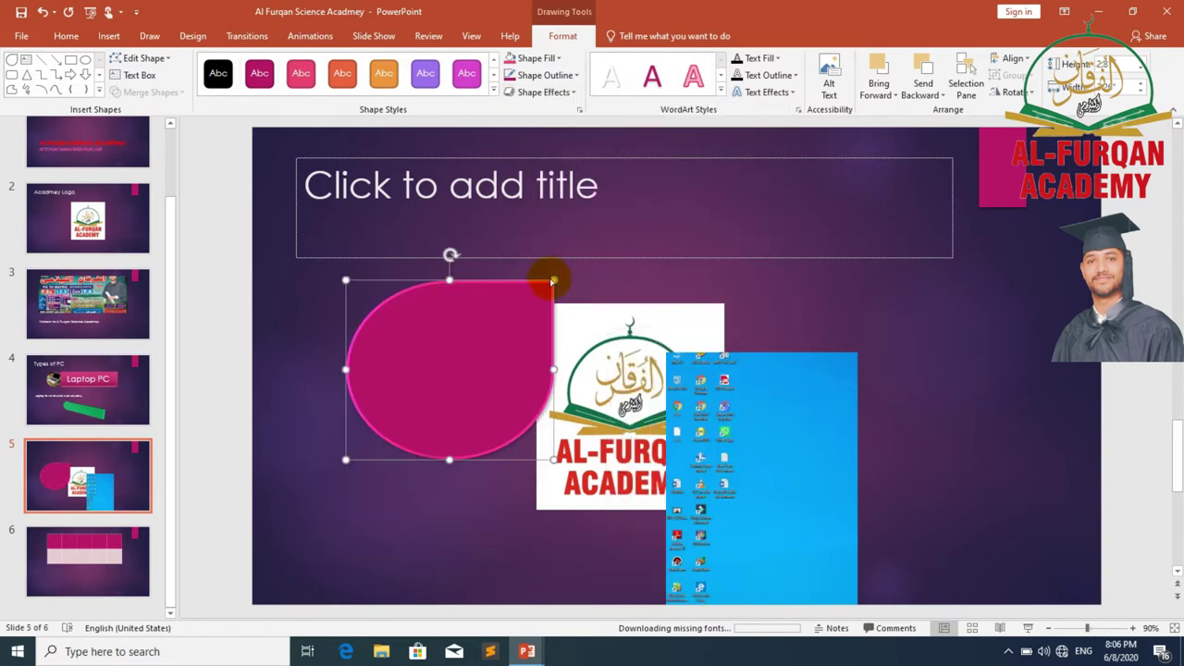
- Stretch the teardrop's tip up toward the title box and dismiss its context menu
drag(552, 280, 607, 266)
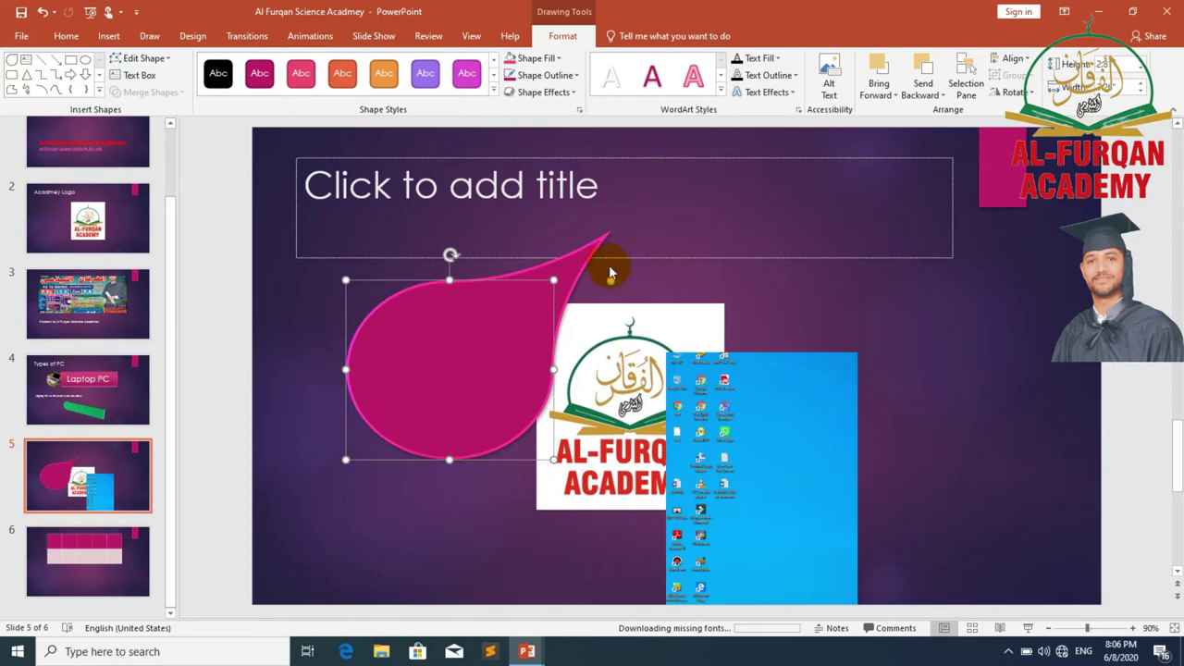
right_click(611, 282)
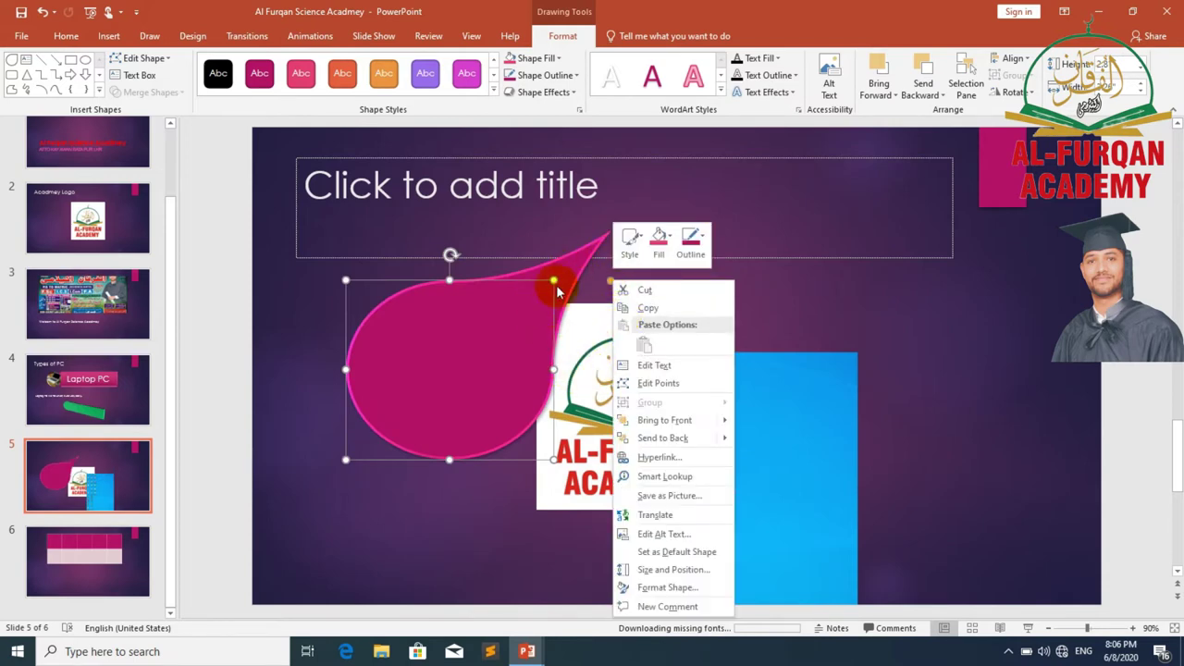
click(538, 309)
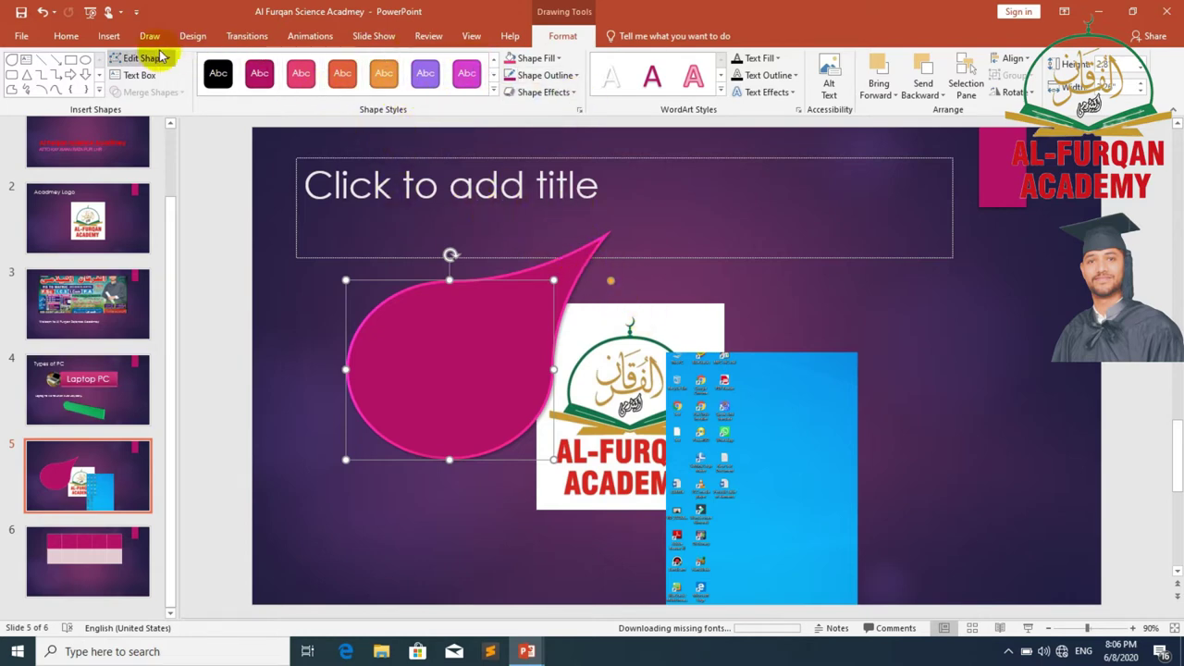
- Try Icons and 3D Models, closing the offline message and cancelling without adding anything
click(108, 35)
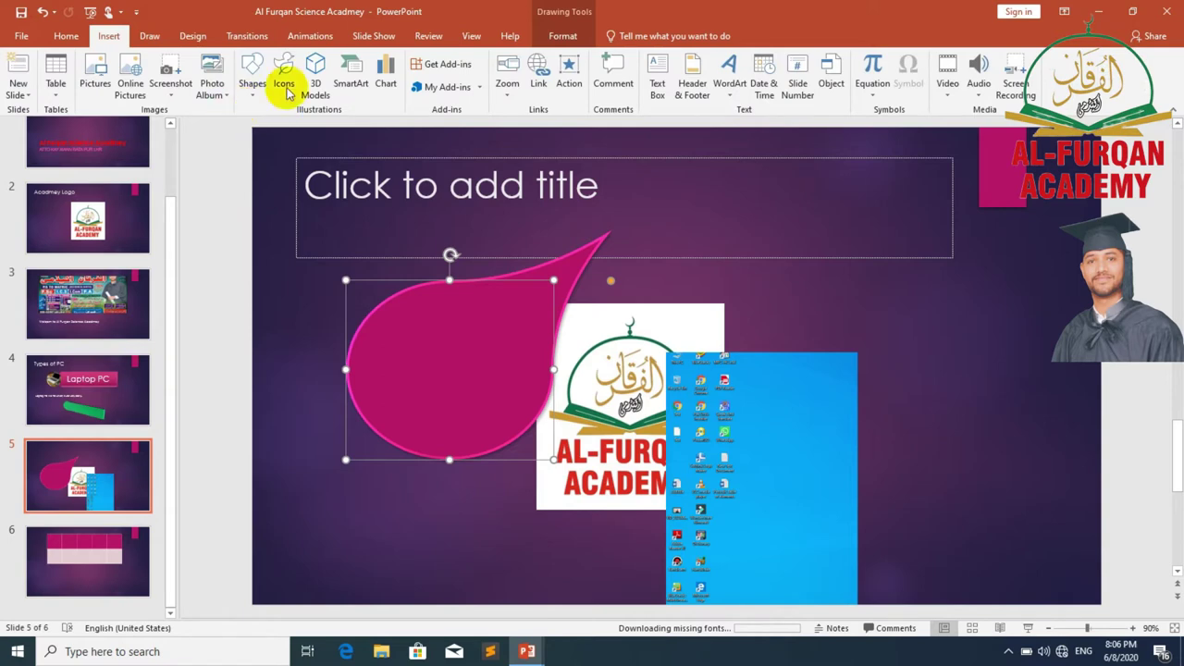
click(283, 85)
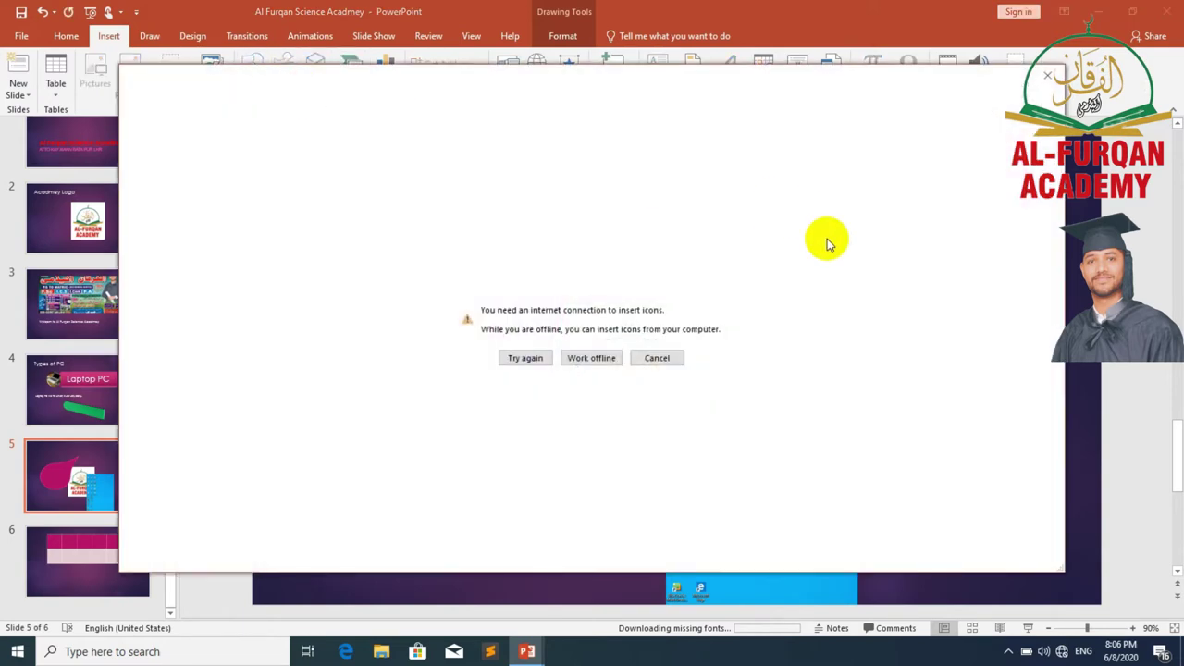
click(1051, 79)
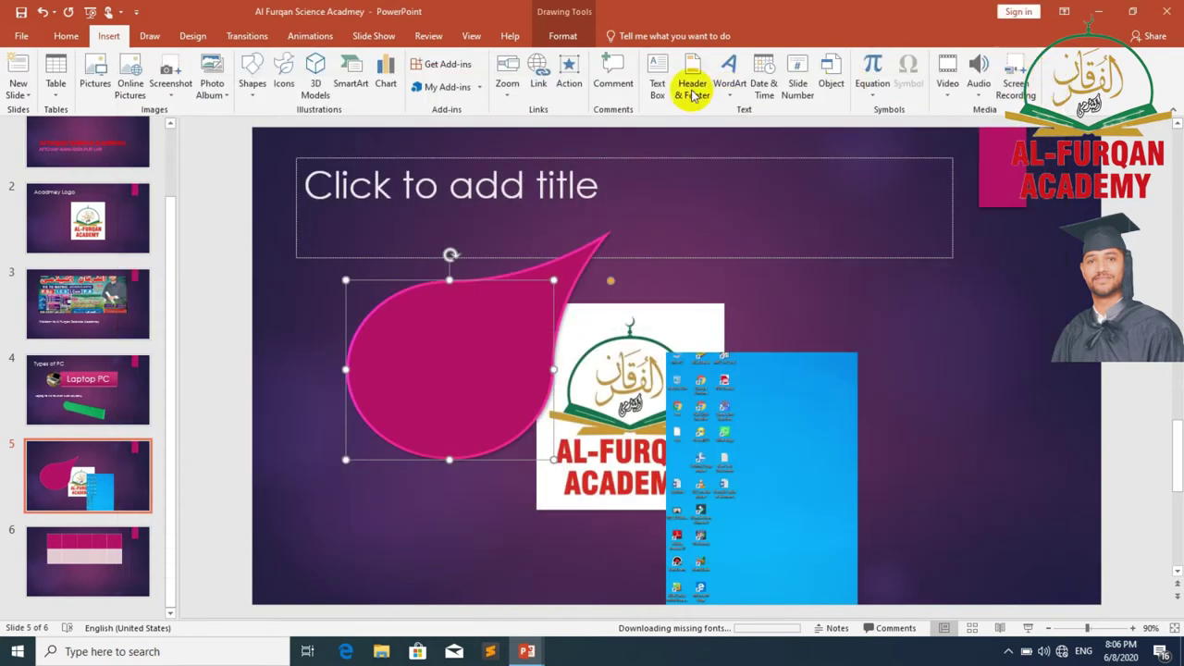
click(323, 85)
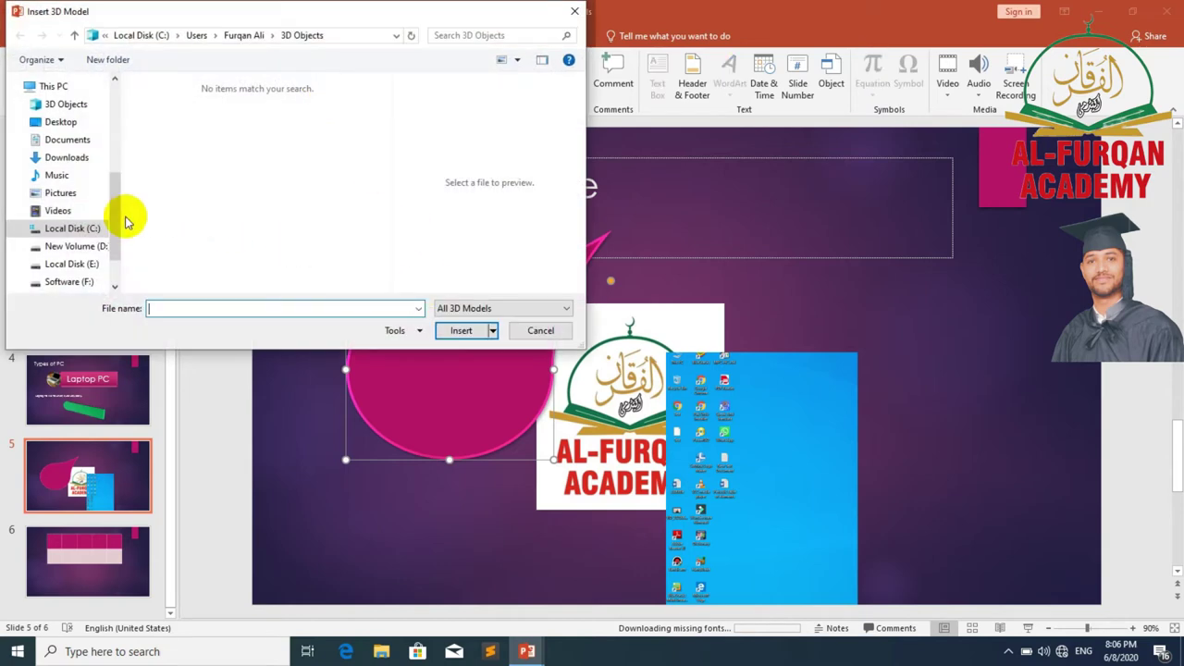
click(544, 331)
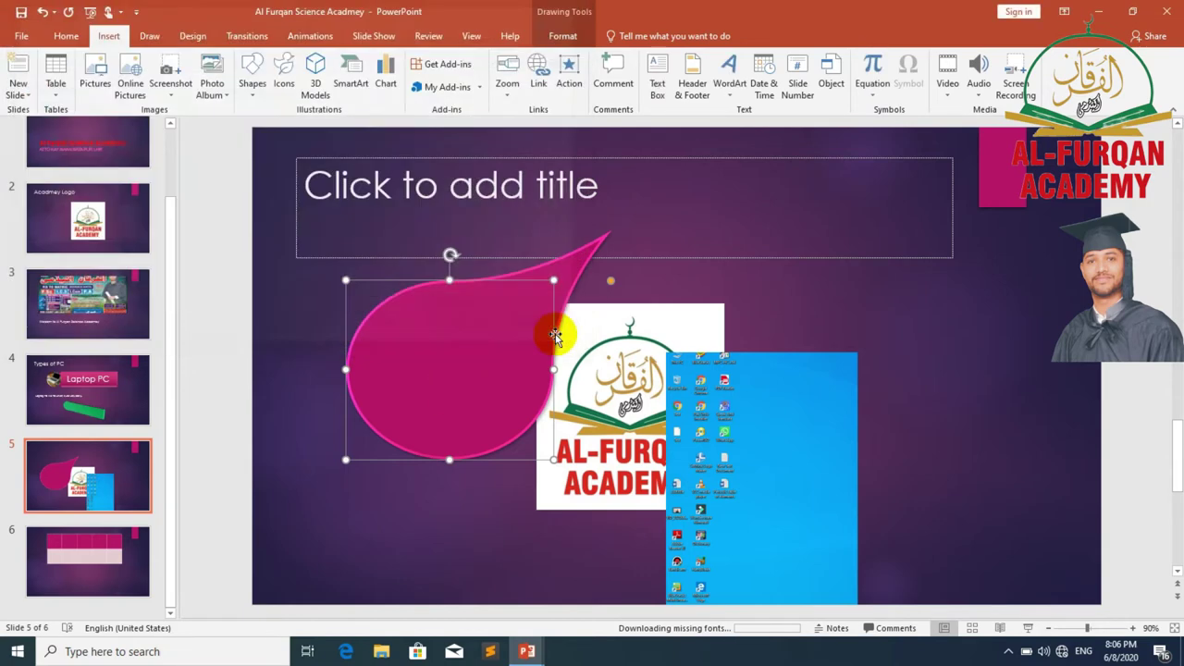
- Filter SmartArt to List layouts and compare Vertical Box List, Basic Block List and Alternating Hexagons
click(367, 84)
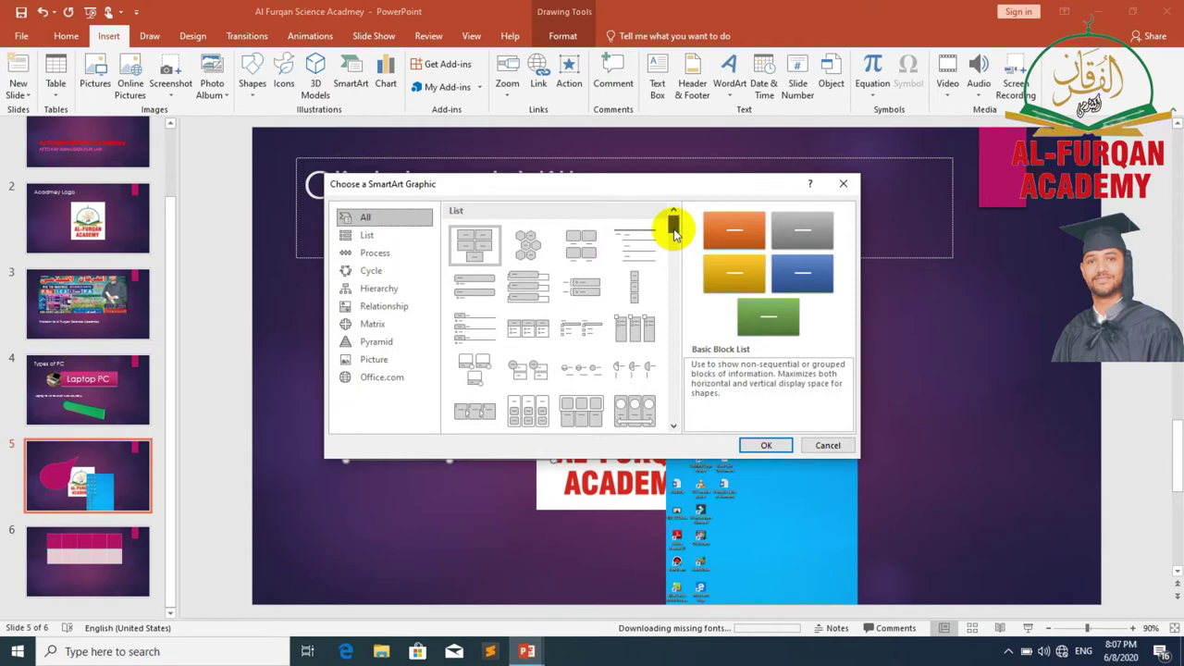
mouse_move(675, 228)
mouse_down()
mouse_move(676, 388)
mouse_move(661, 232)
mouse_up()
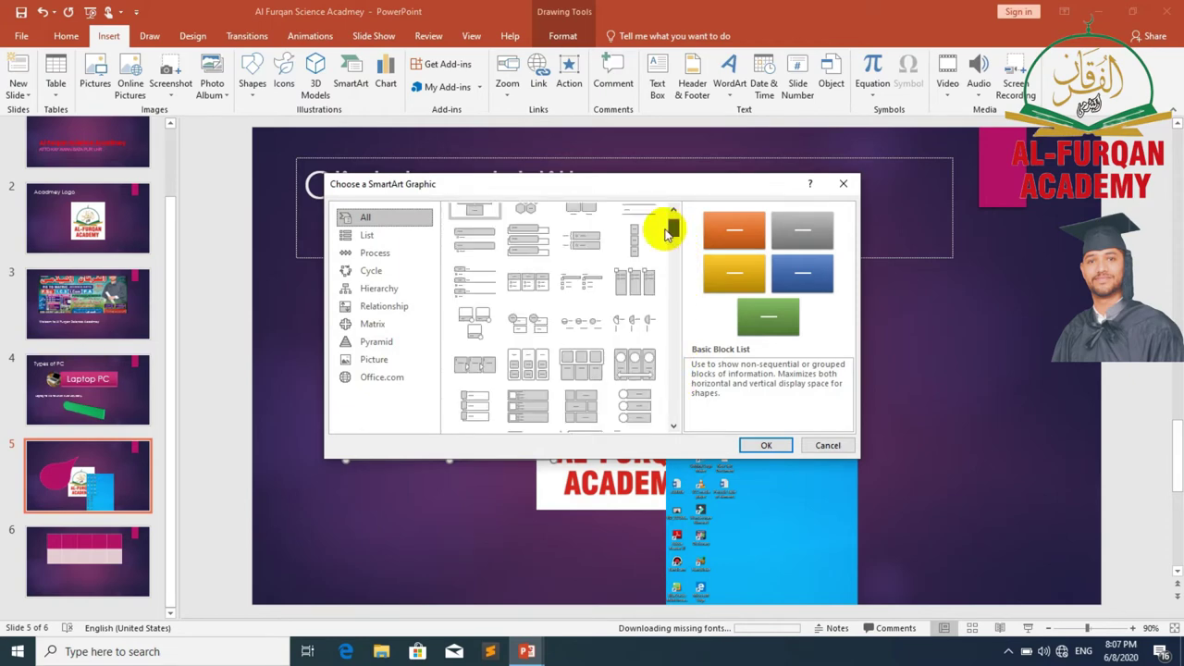
click(364, 235)
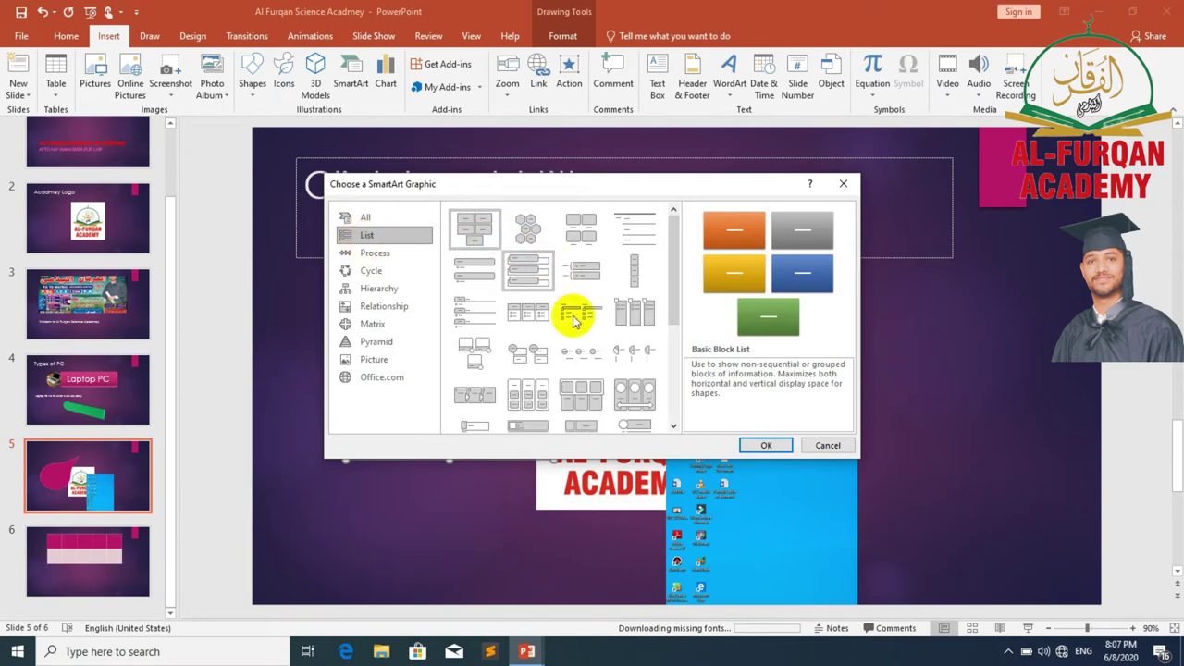
scroll(577, 335, down, 3)
scroll(581, 342, up, 2)
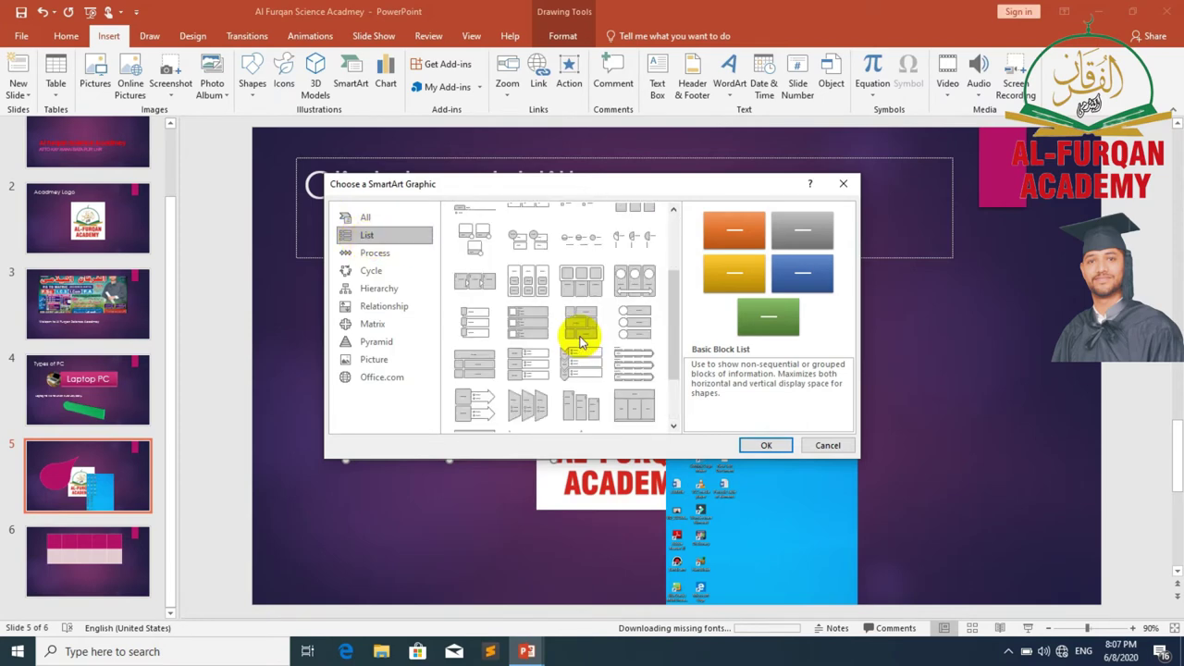
scroll(579, 333, up, 3)
click(517, 268)
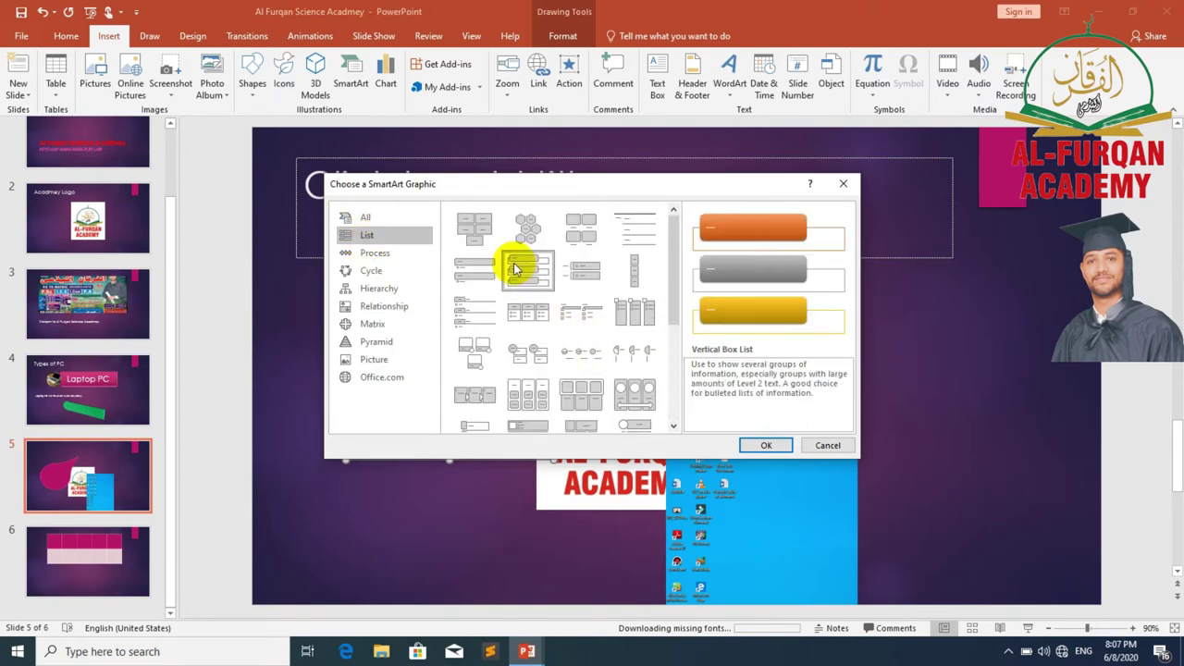
click(485, 242)
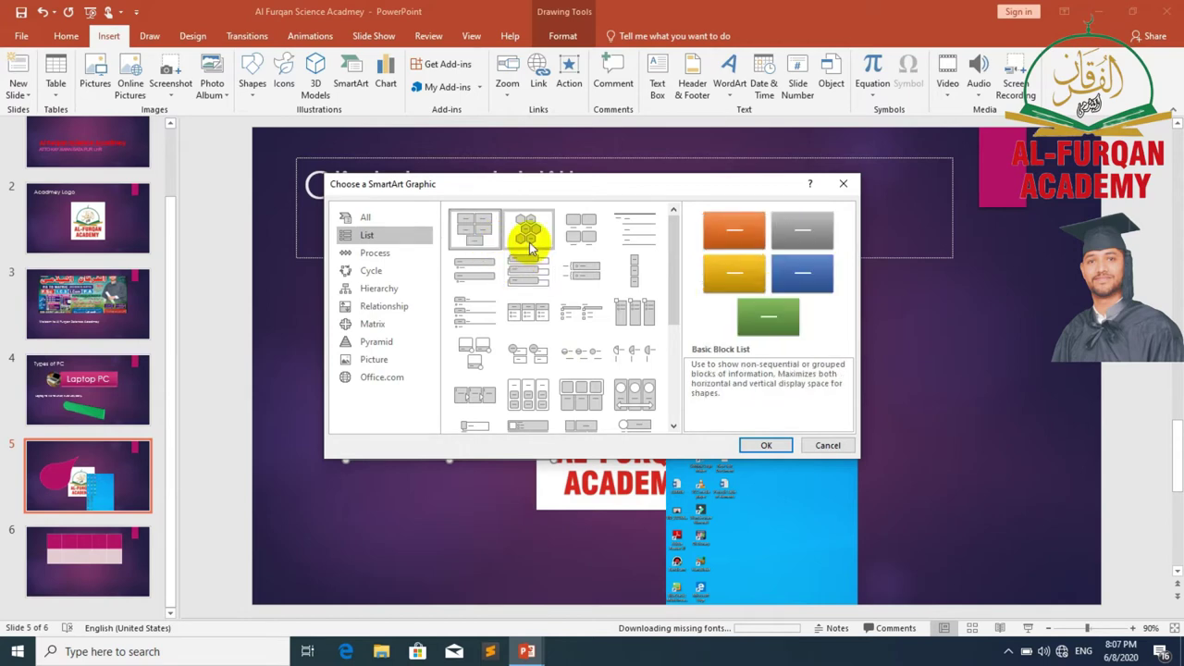
click(529, 243)
click(528, 272)
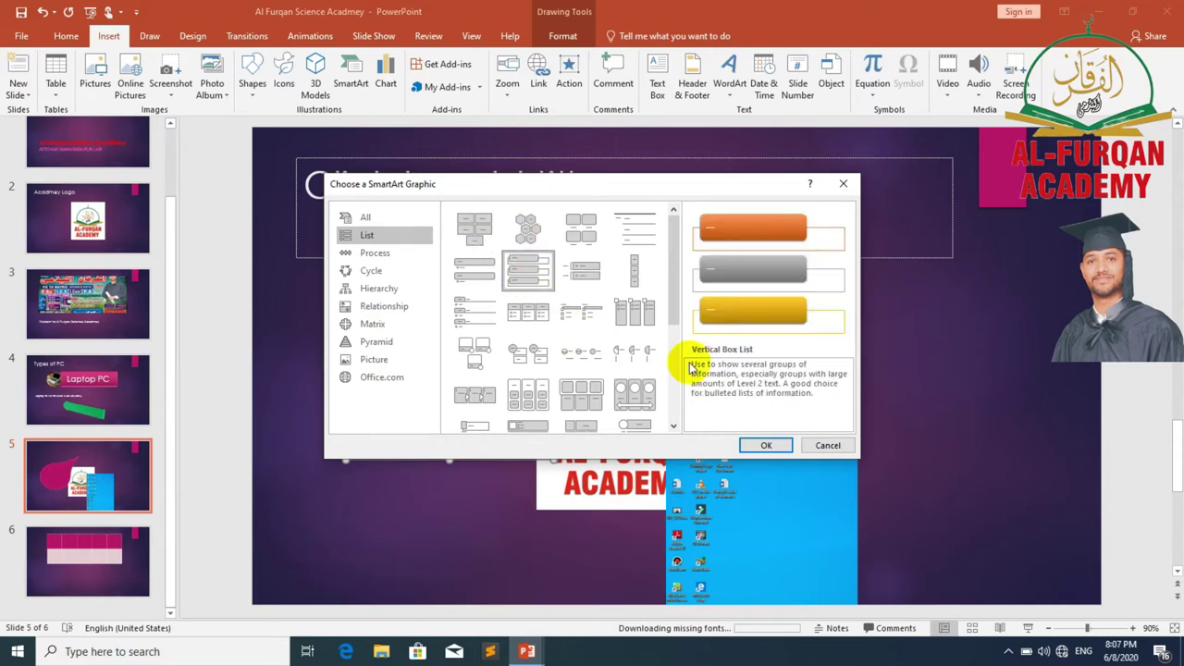
- Browse the other SmartArt categories, then return to List and insert Vertical Box List
click(410, 248)
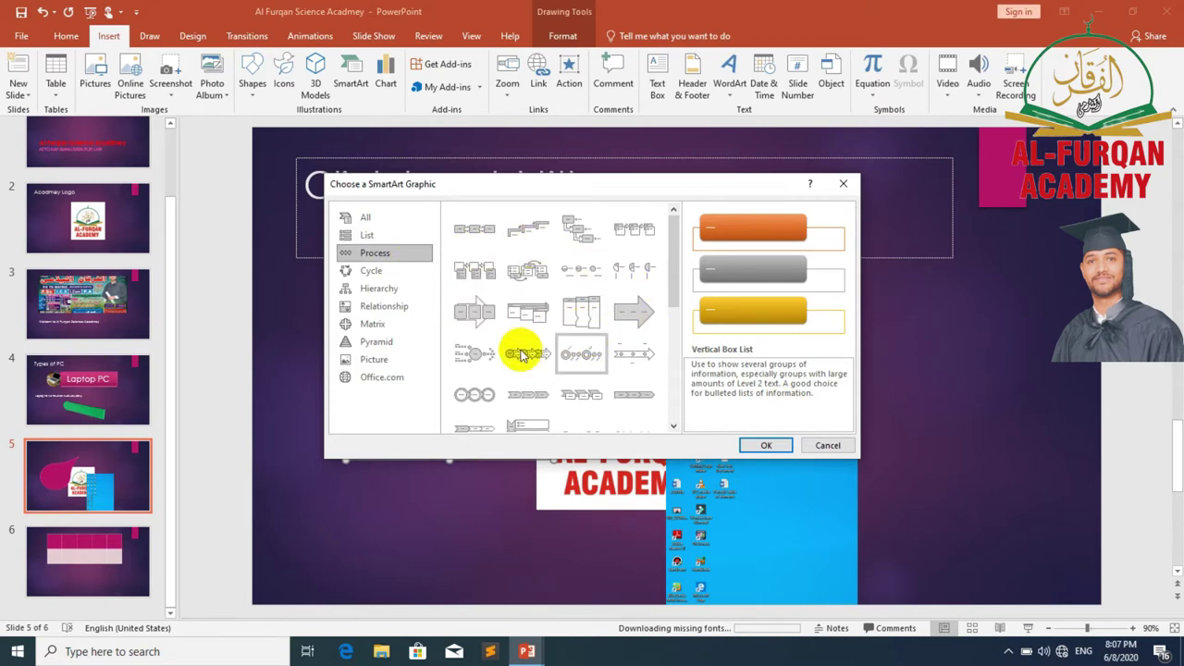
scroll(487, 384, down, 5)
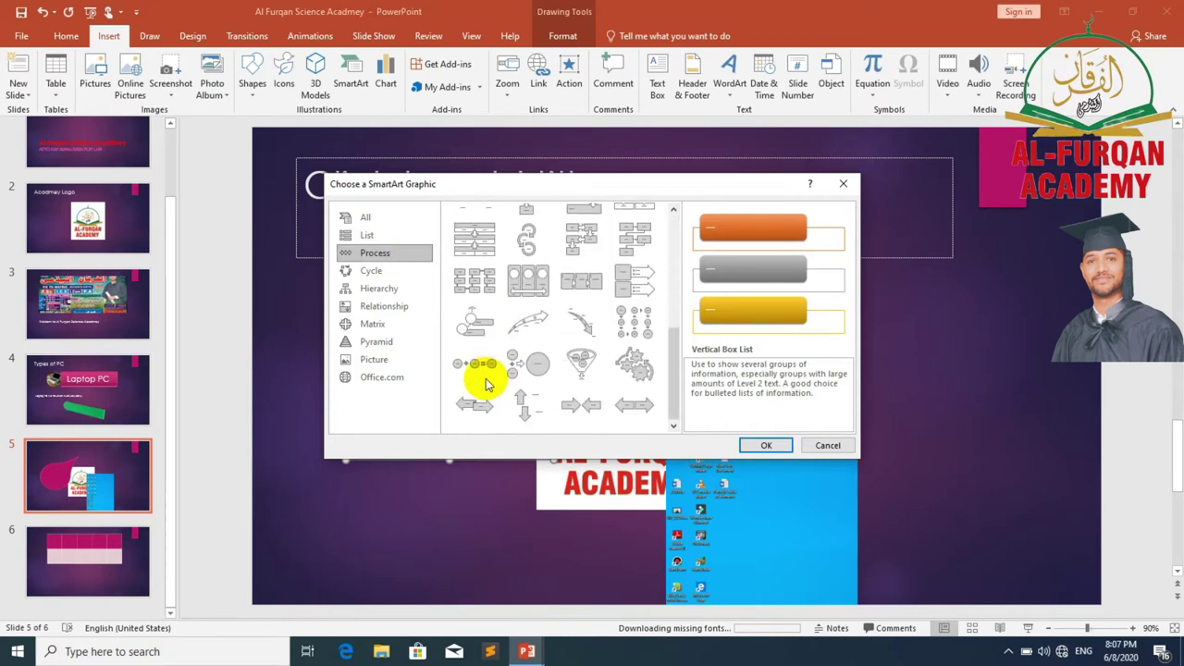
click(389, 273)
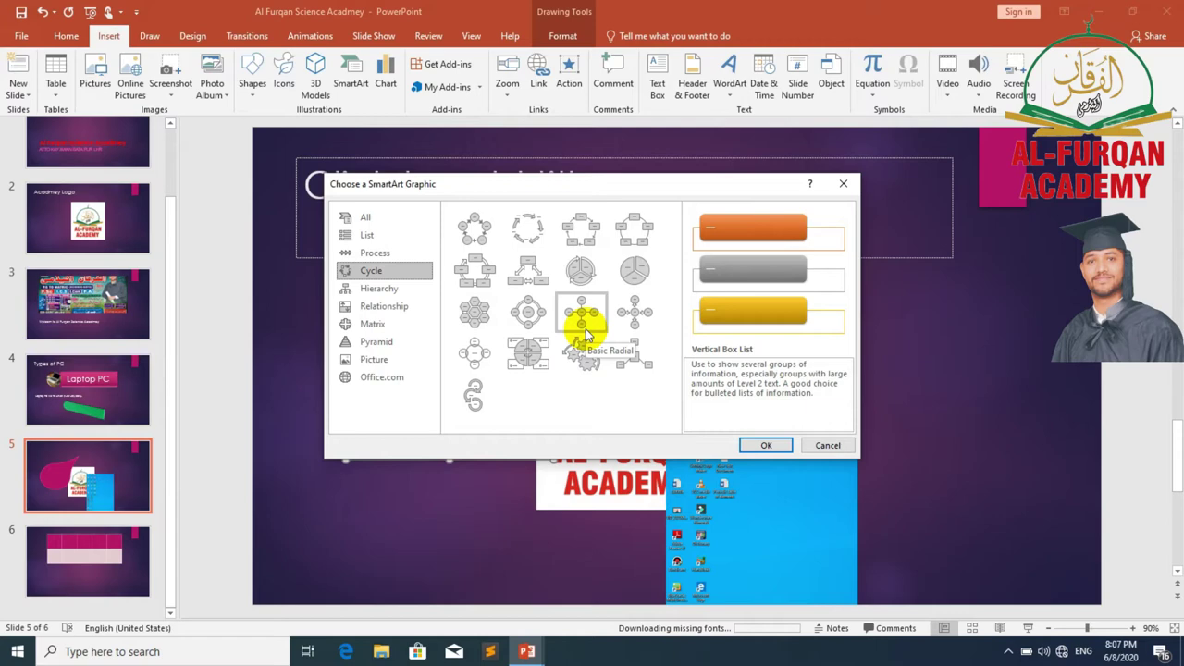
click(372, 289)
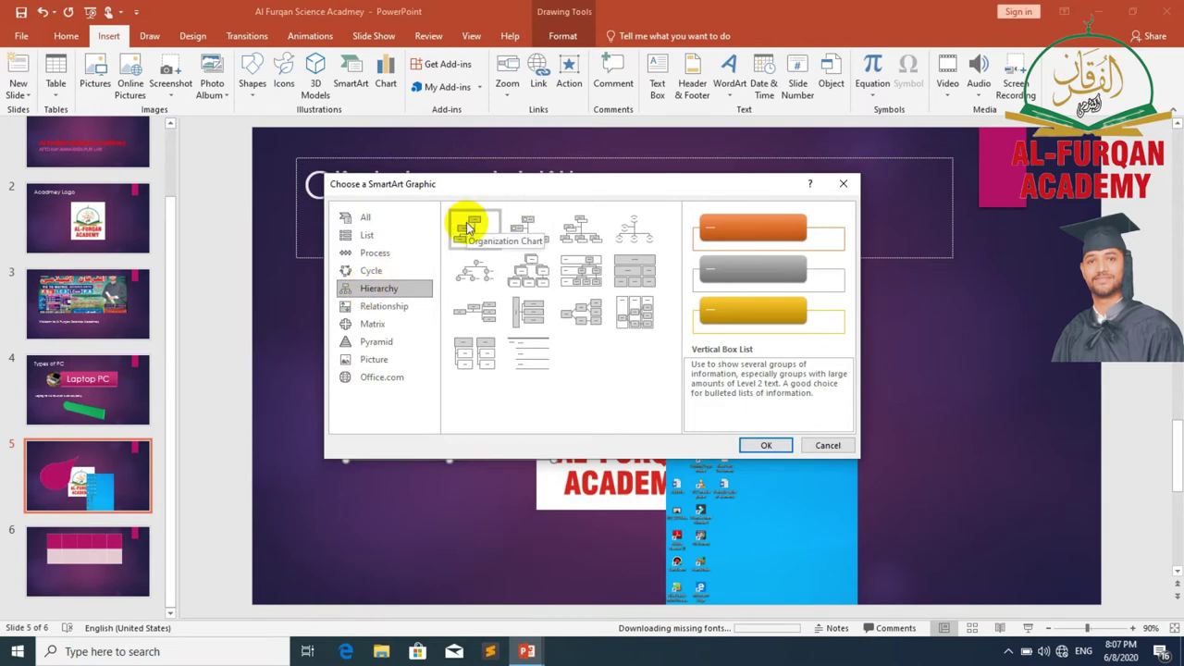
click(372, 313)
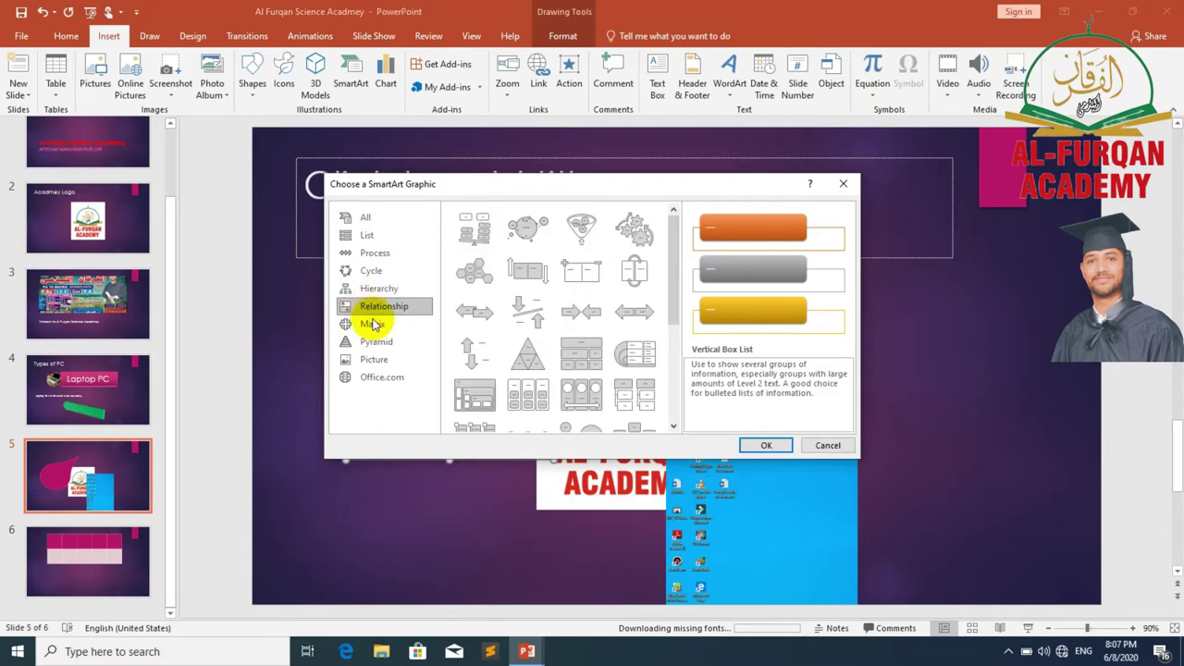
click(375, 325)
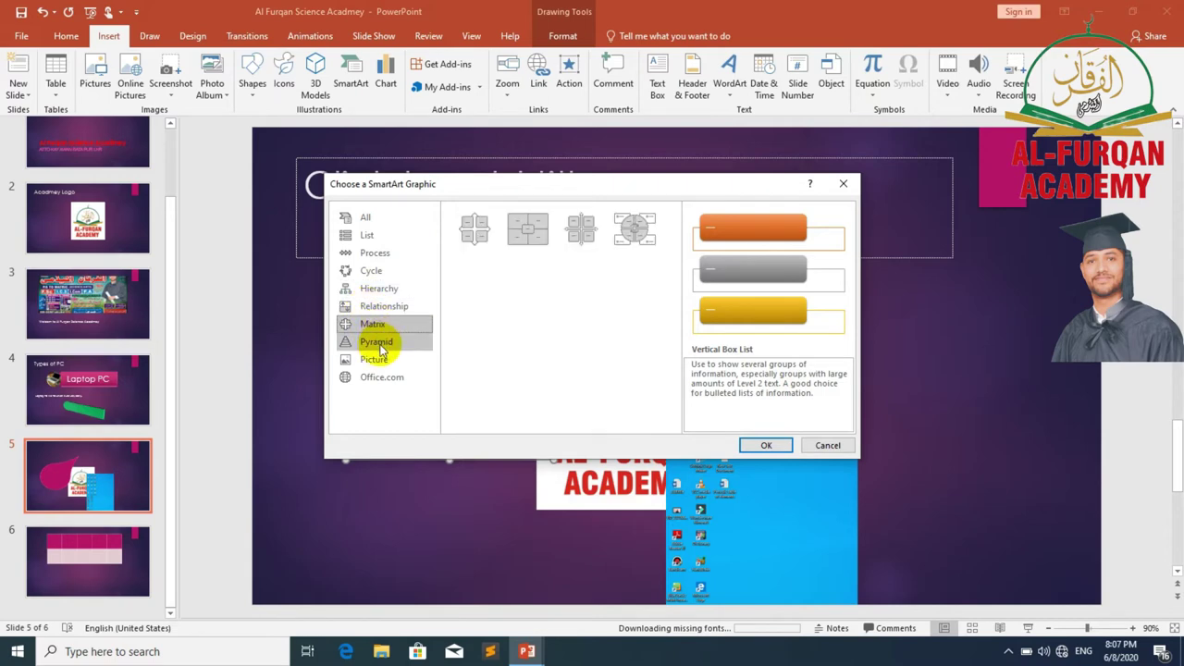
click(380, 344)
click(375, 363)
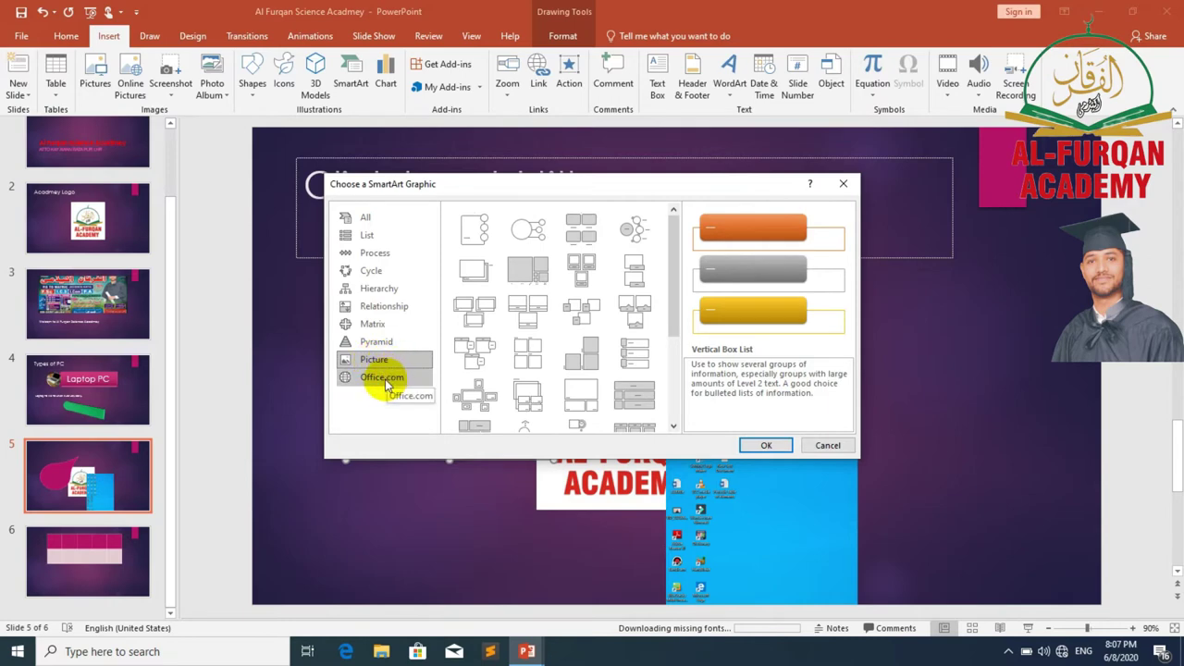
click(385, 379)
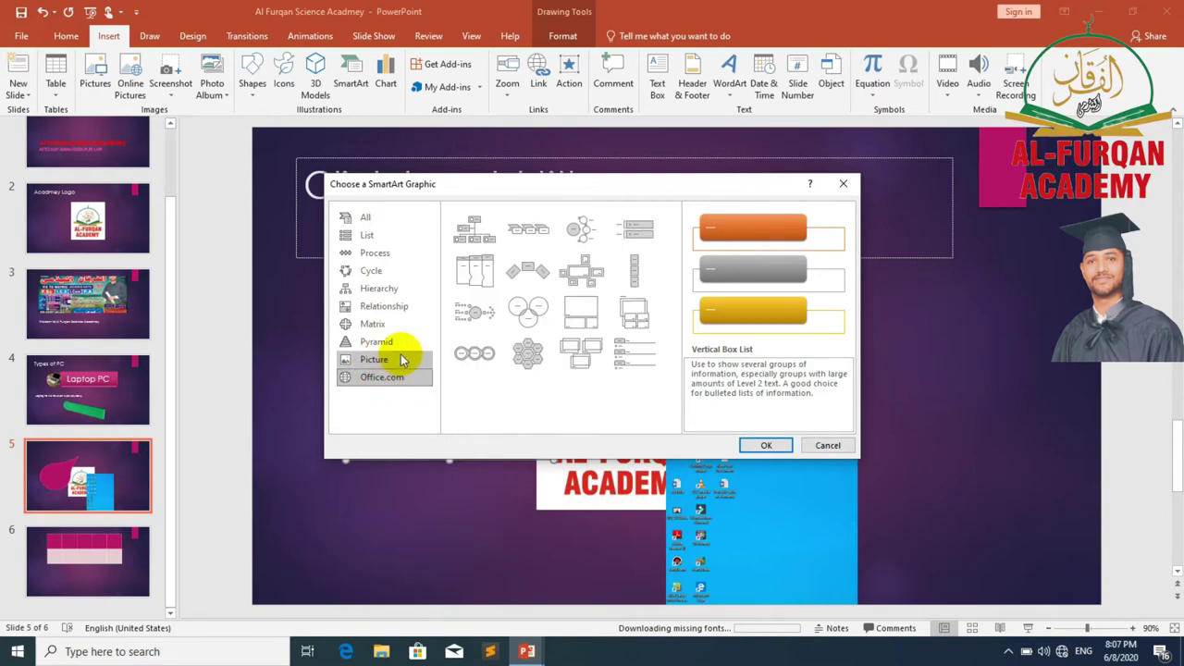
click(416, 238)
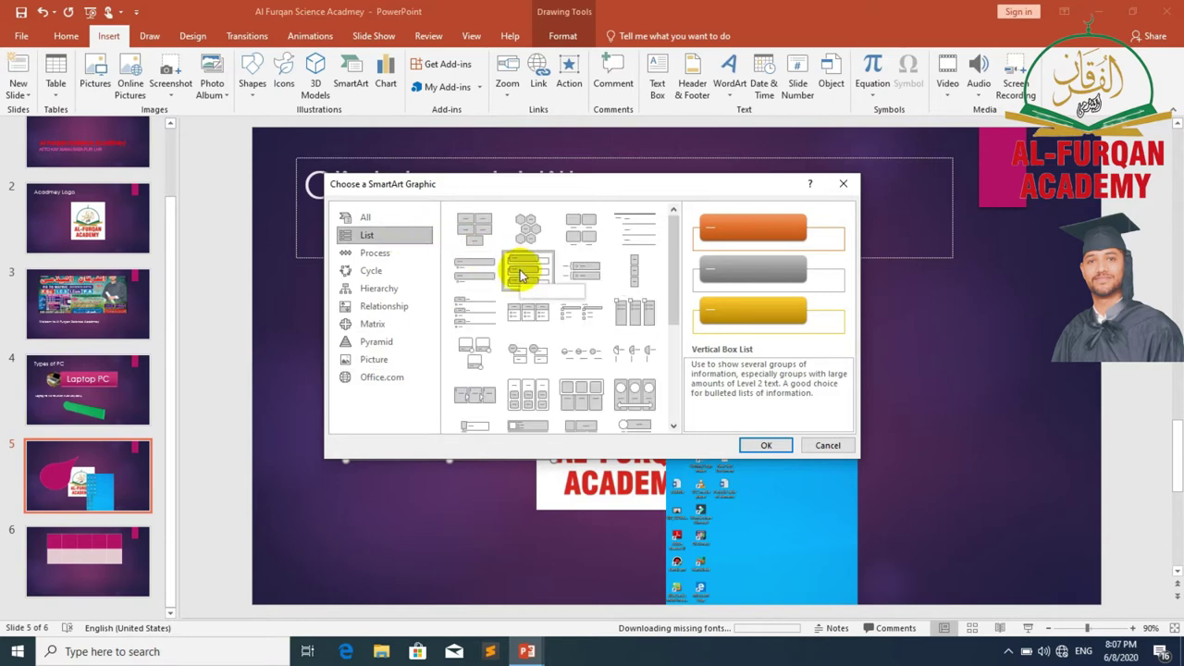
click(761, 446)
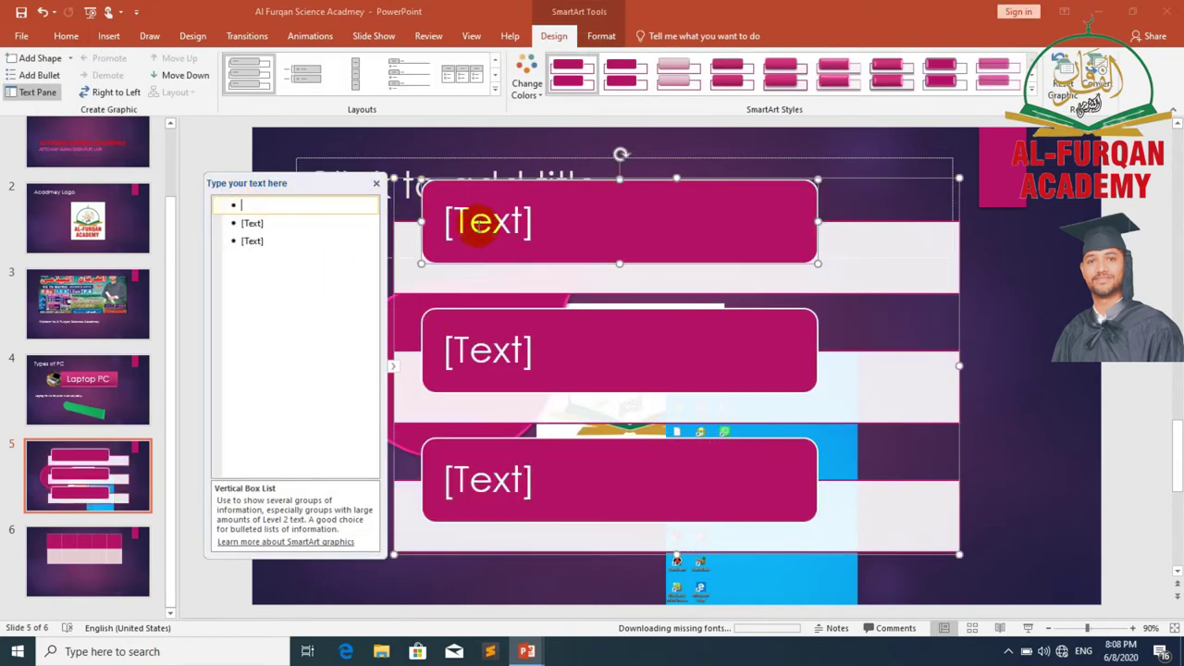
- Label the three SmartArt boxes Laptop, Computer and Tap, then move on to slide 6
click(478, 226)
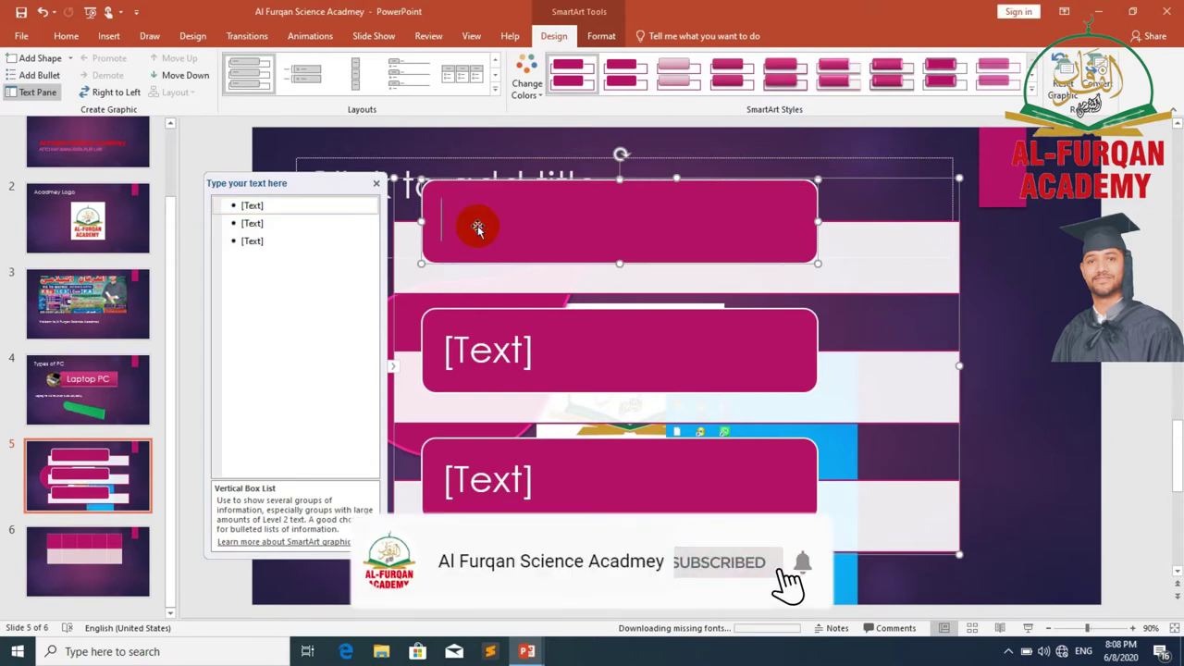
text(L)
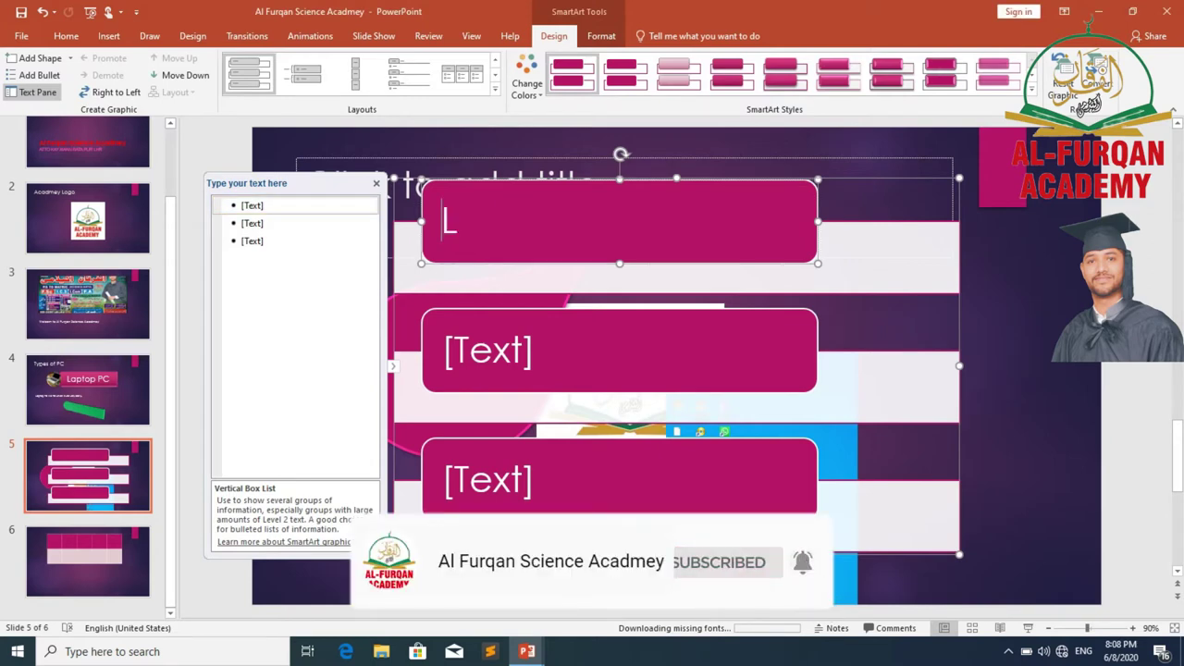
text(aptop)
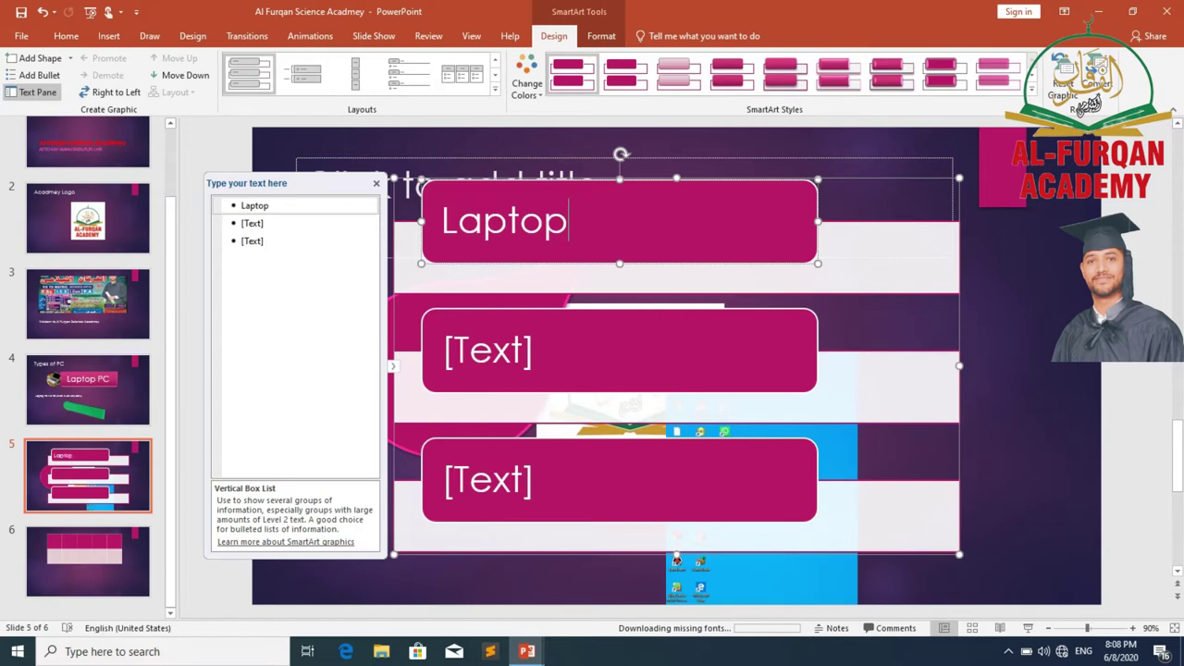
click(495, 353)
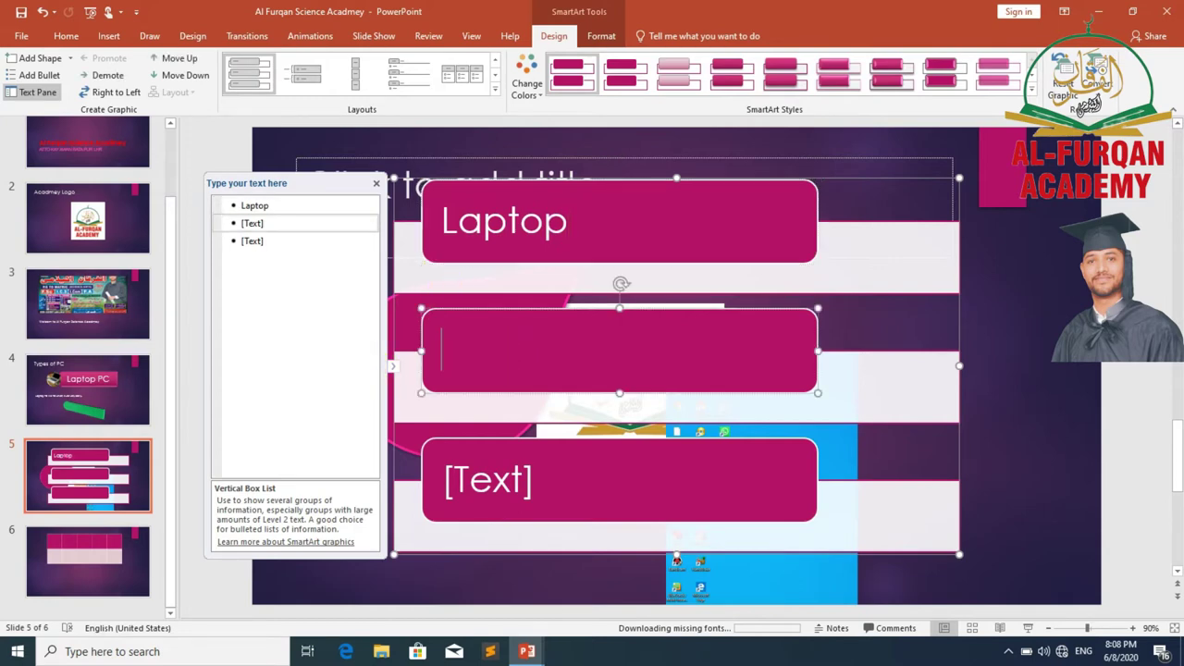
text(Computer)
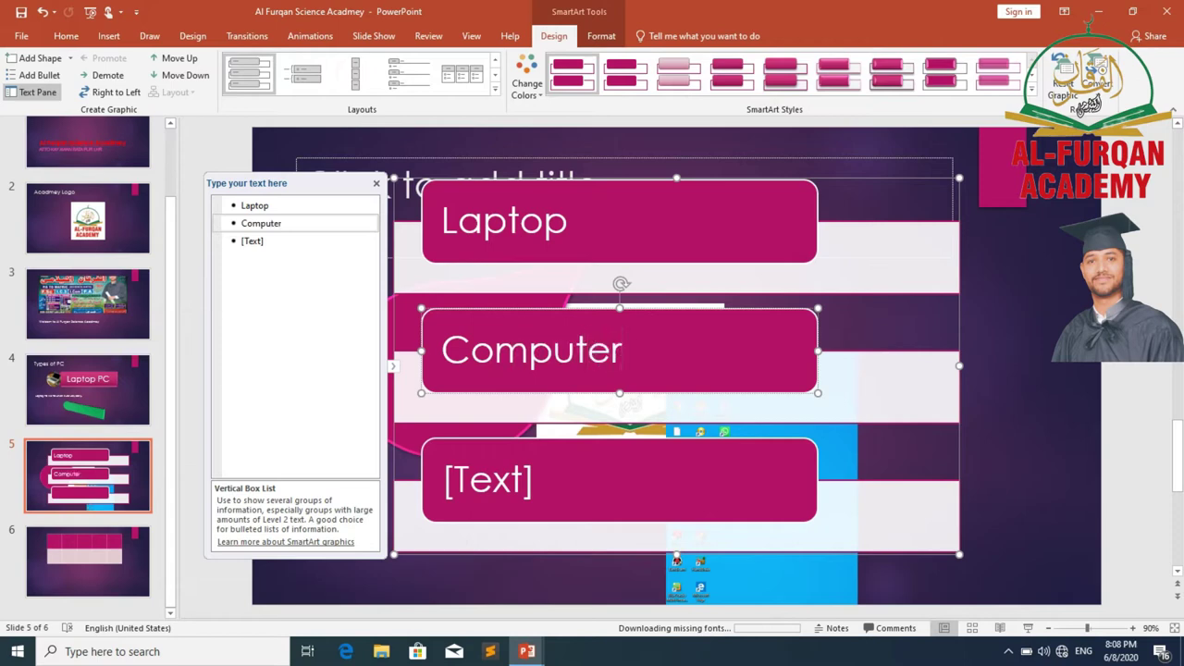
click(466, 488)
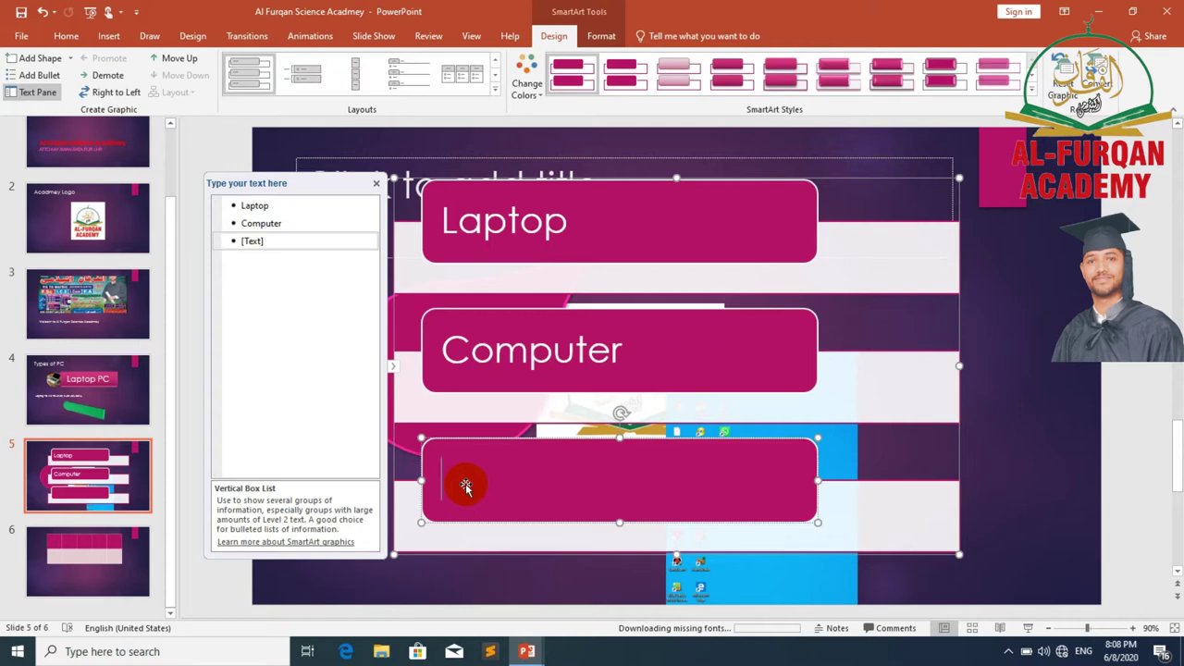
text(Tap)
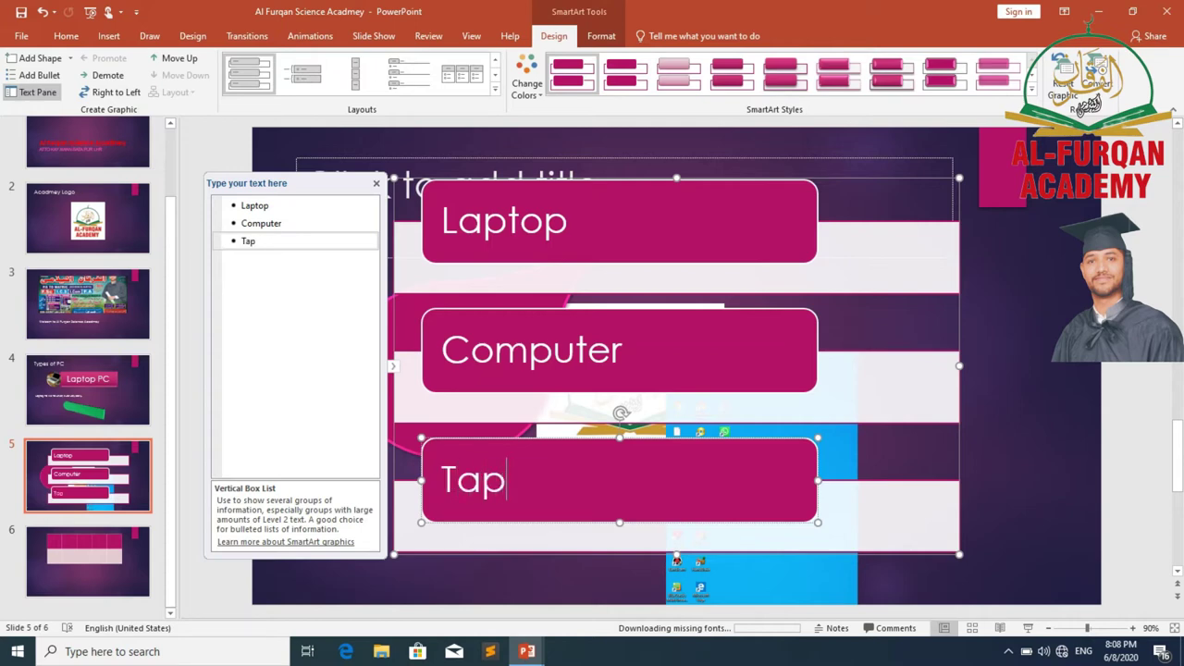
click(997, 470)
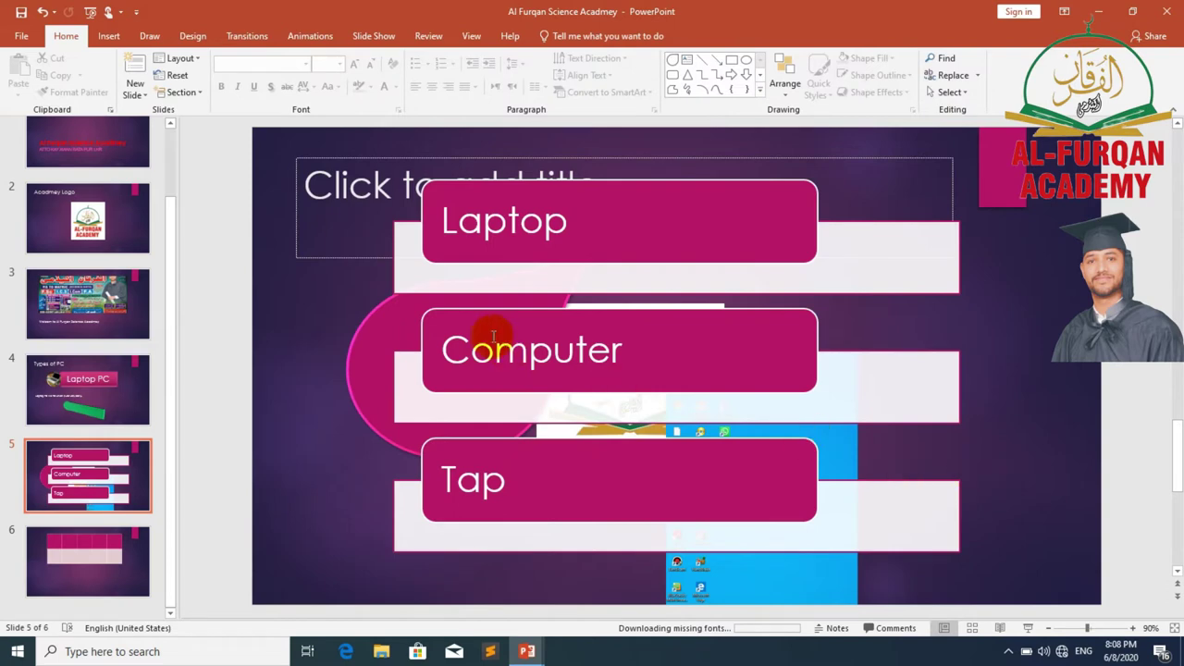
click(128, 558)
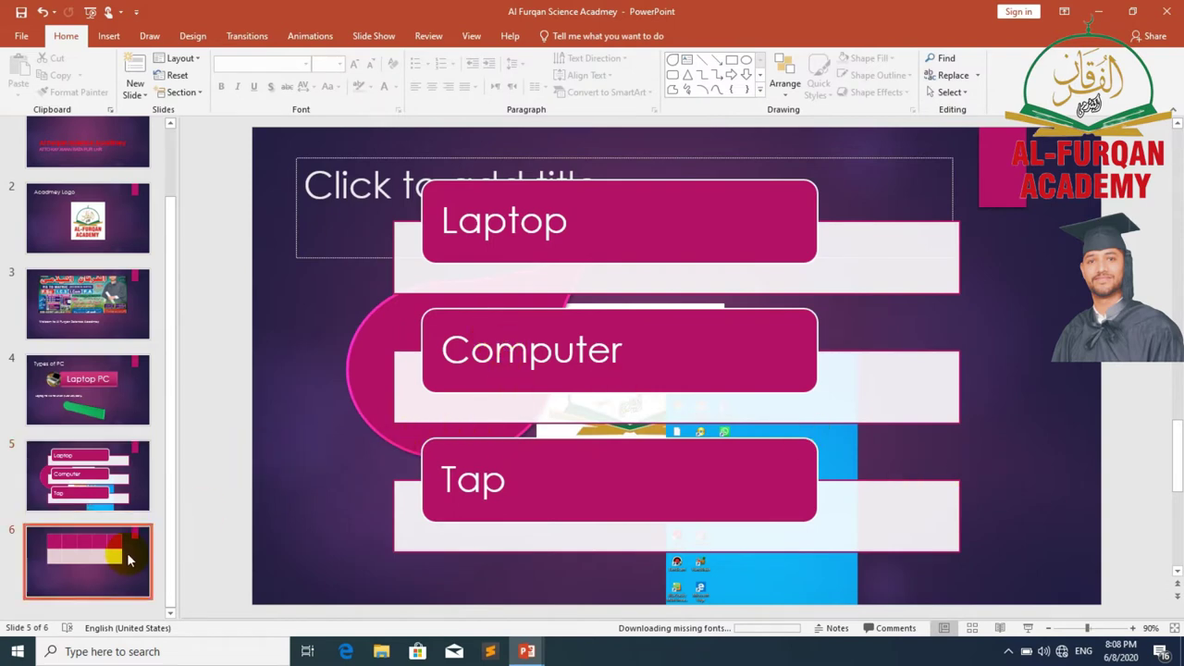
- Add a new picture-layout slide 7 after slide 6 and open Insert Chart
click(119, 43)
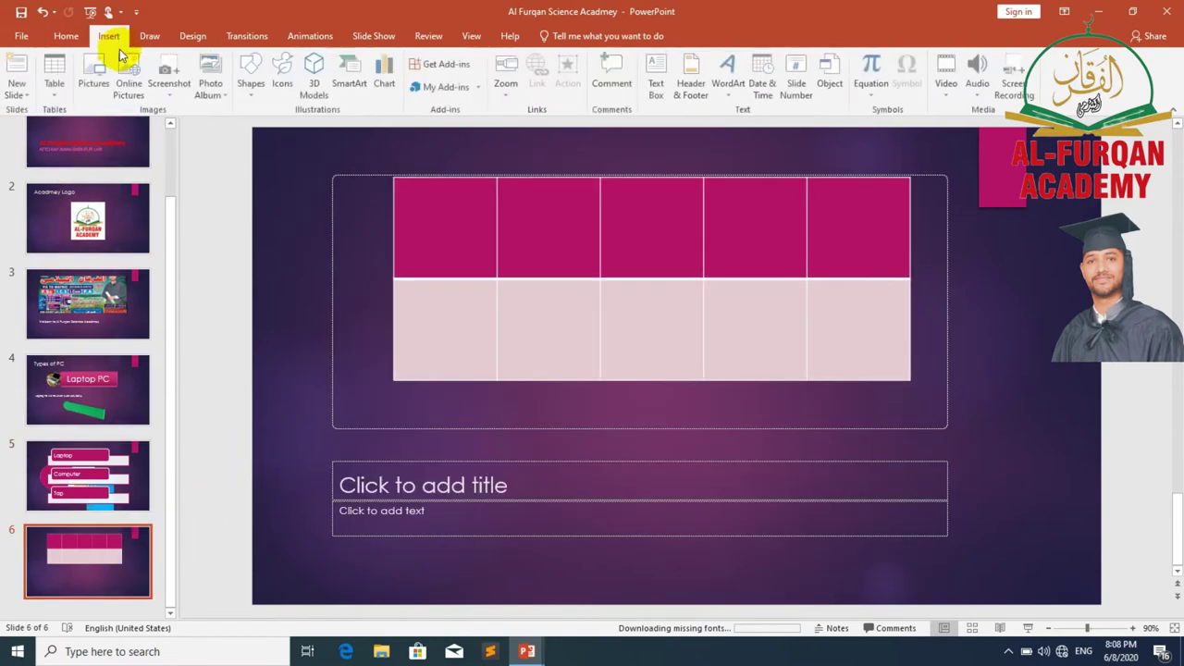
click(15, 74)
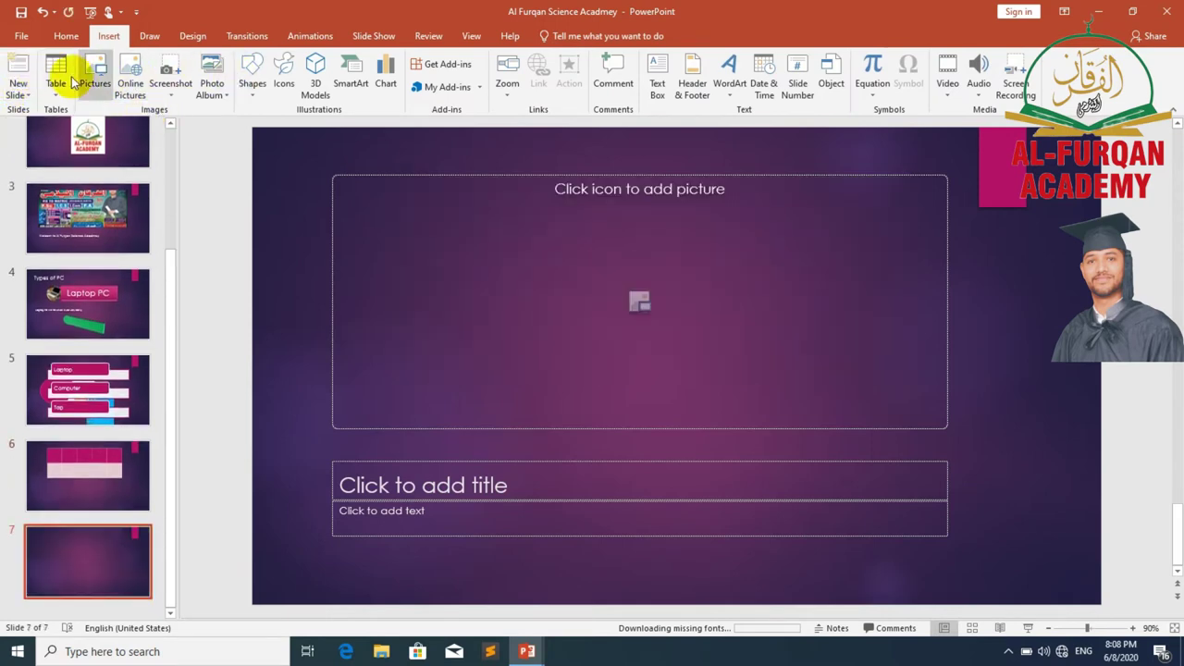
click(384, 87)
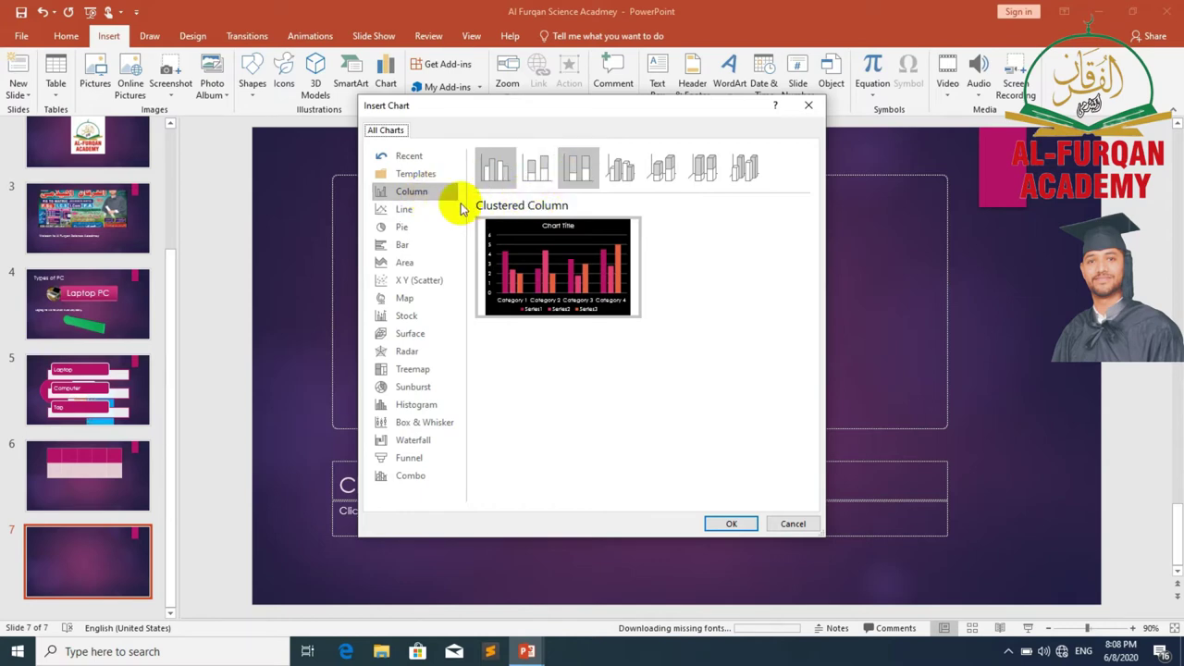
click(392, 212)
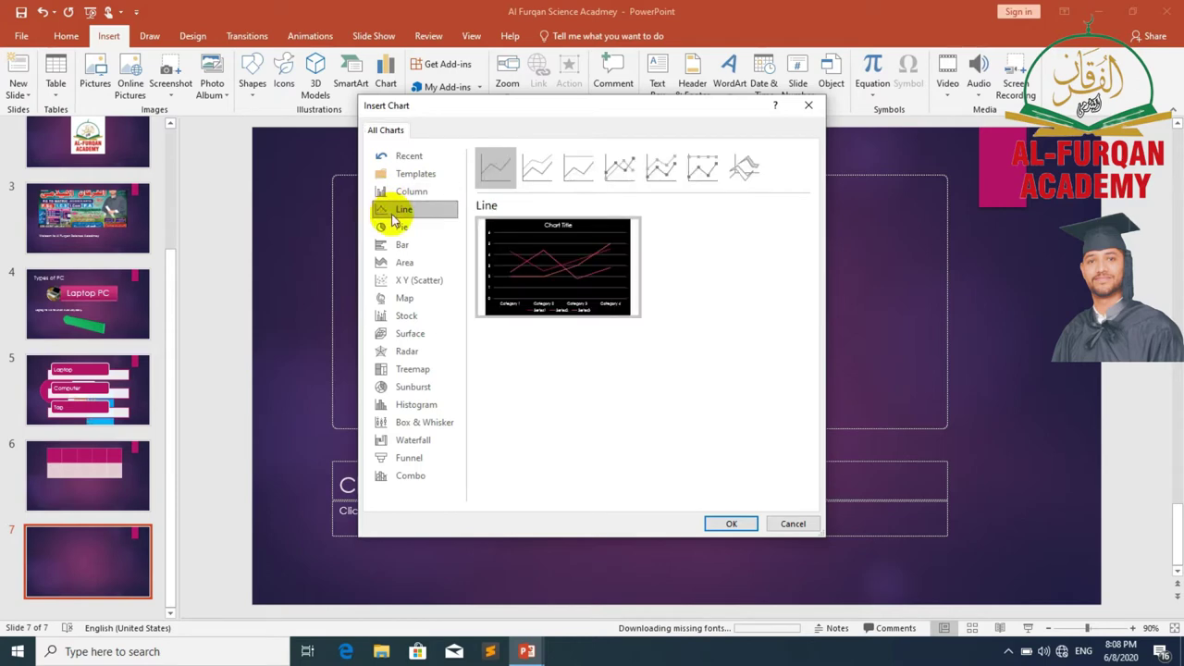
click(401, 227)
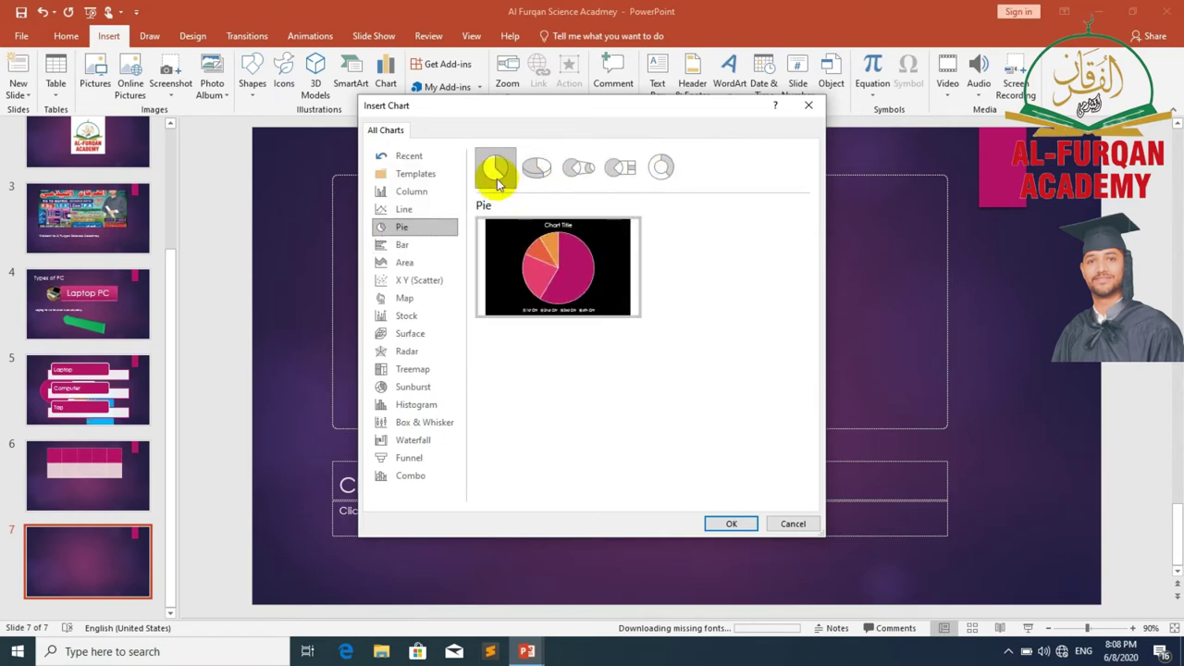
click(421, 245)
mouse_move(597, 277)
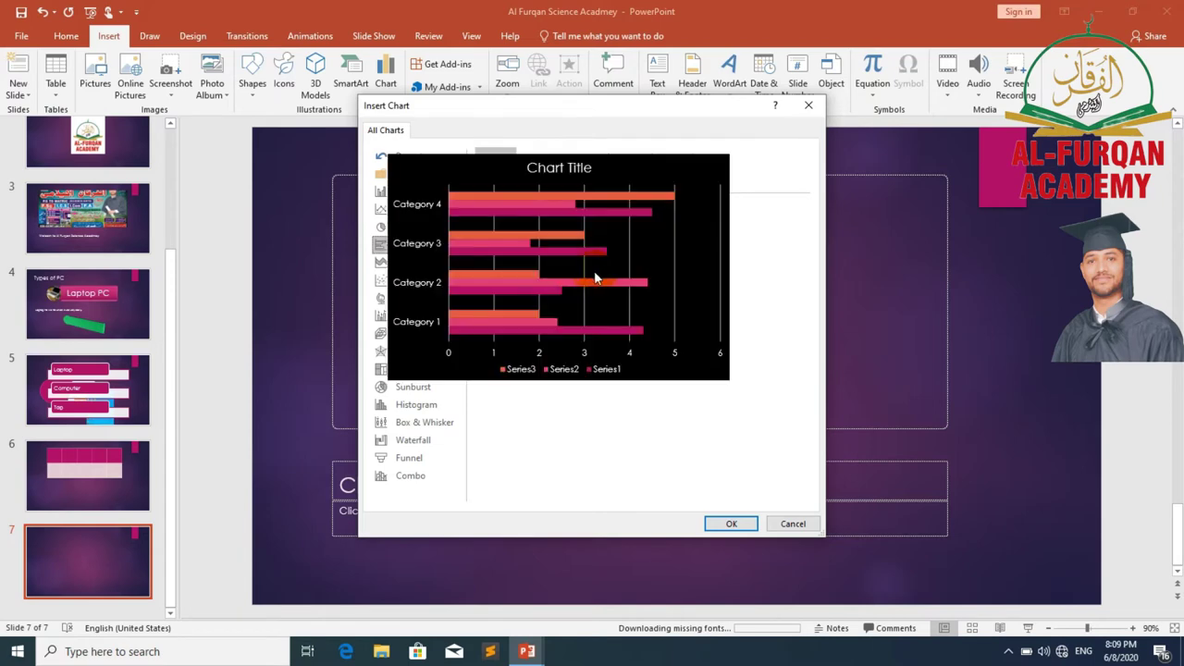
click(391, 262)
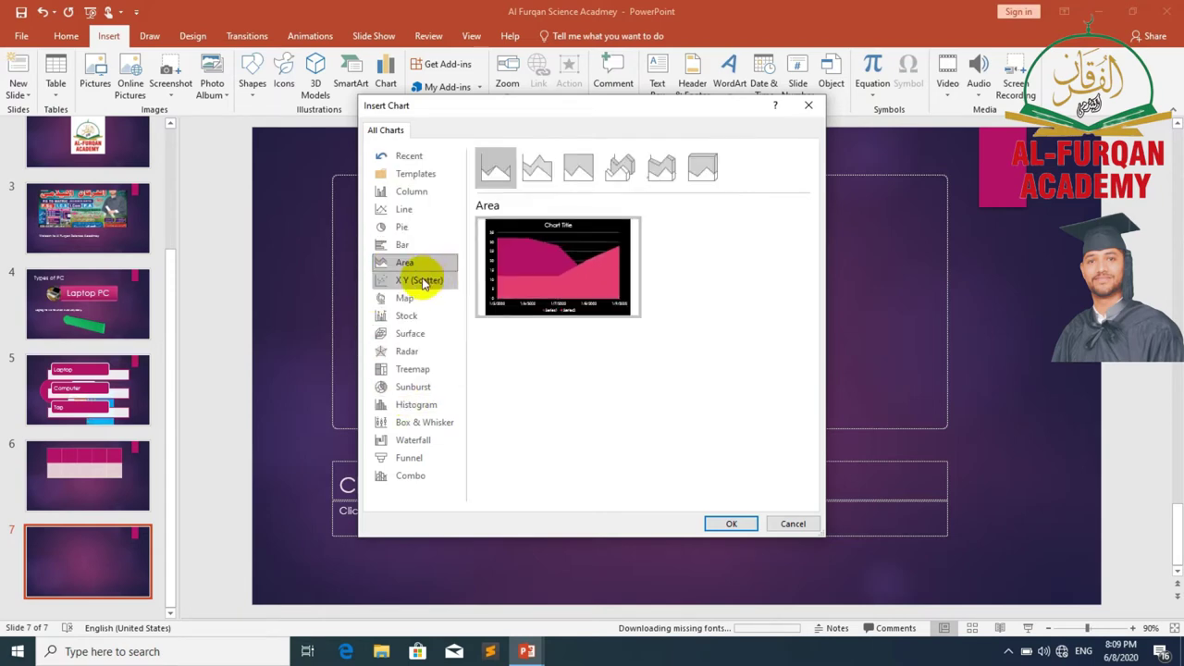
click(425, 282)
click(417, 297)
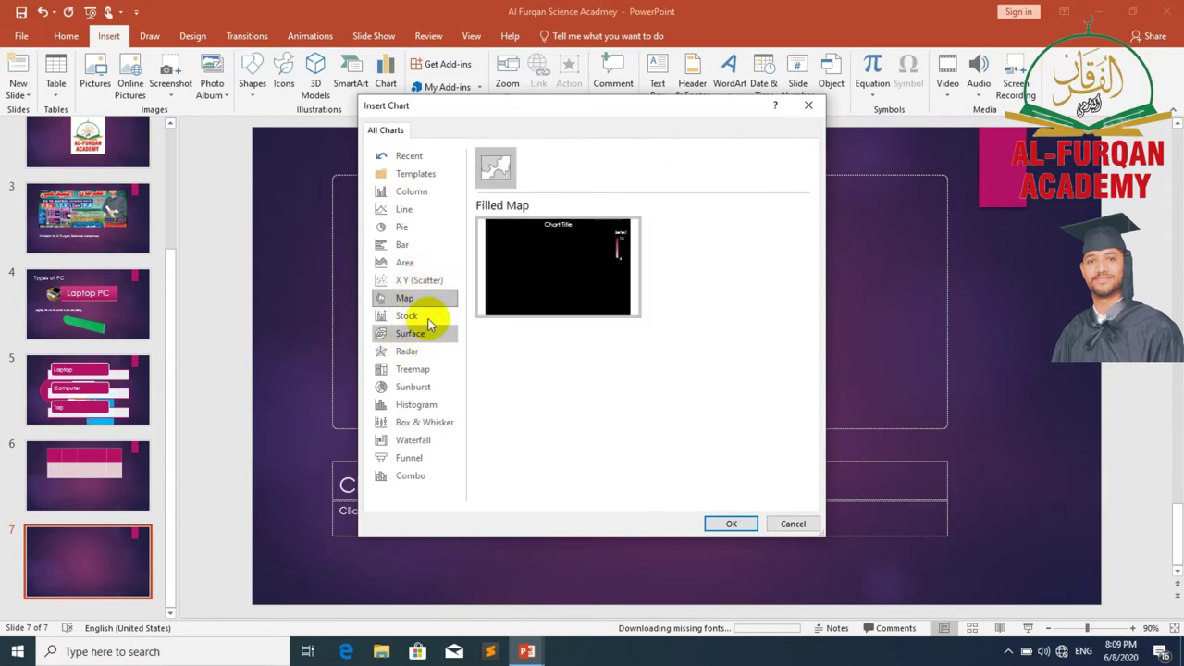
click(428, 317)
click(424, 338)
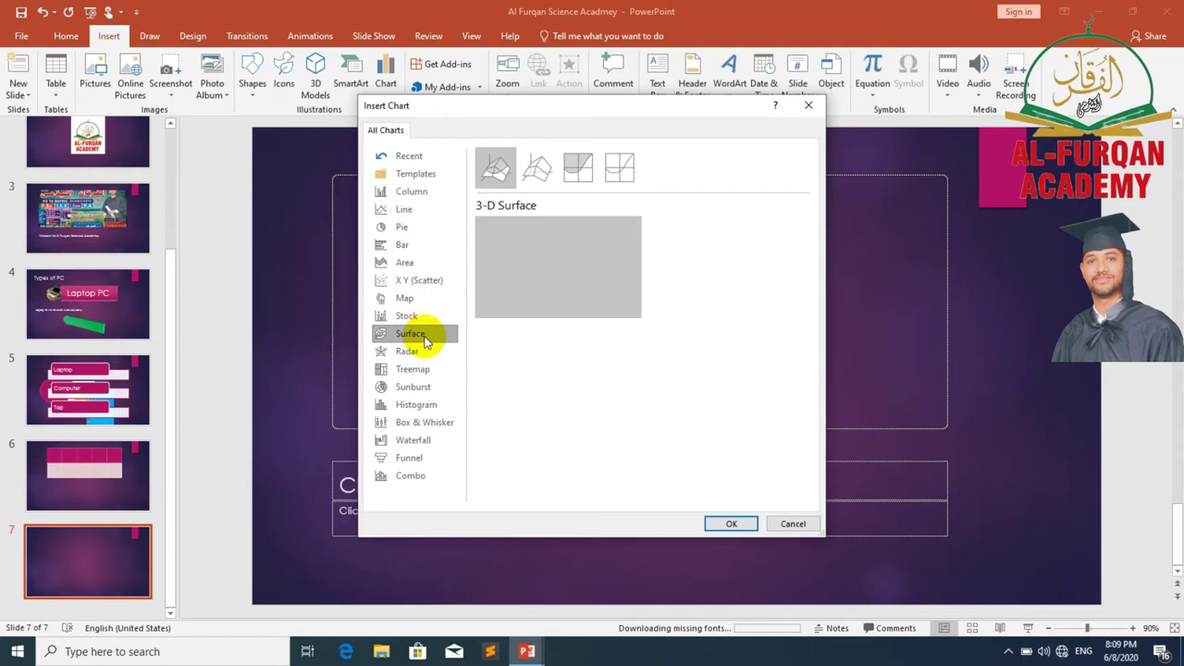
click(418, 352)
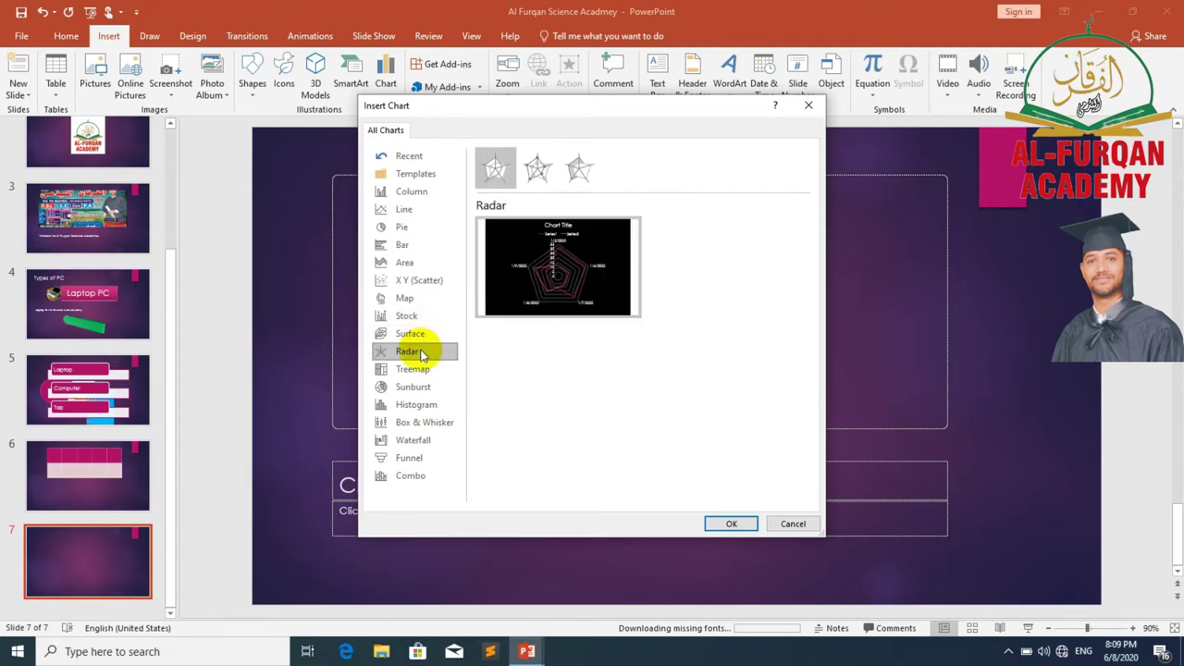
click(422, 369)
click(416, 389)
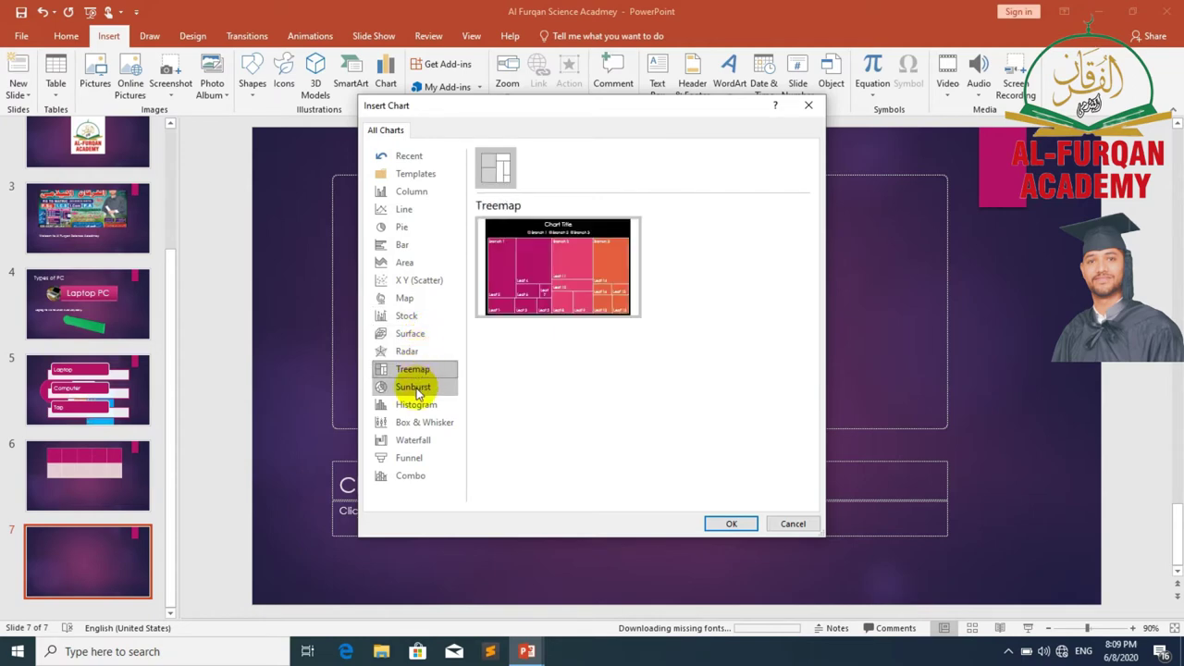
click(417, 404)
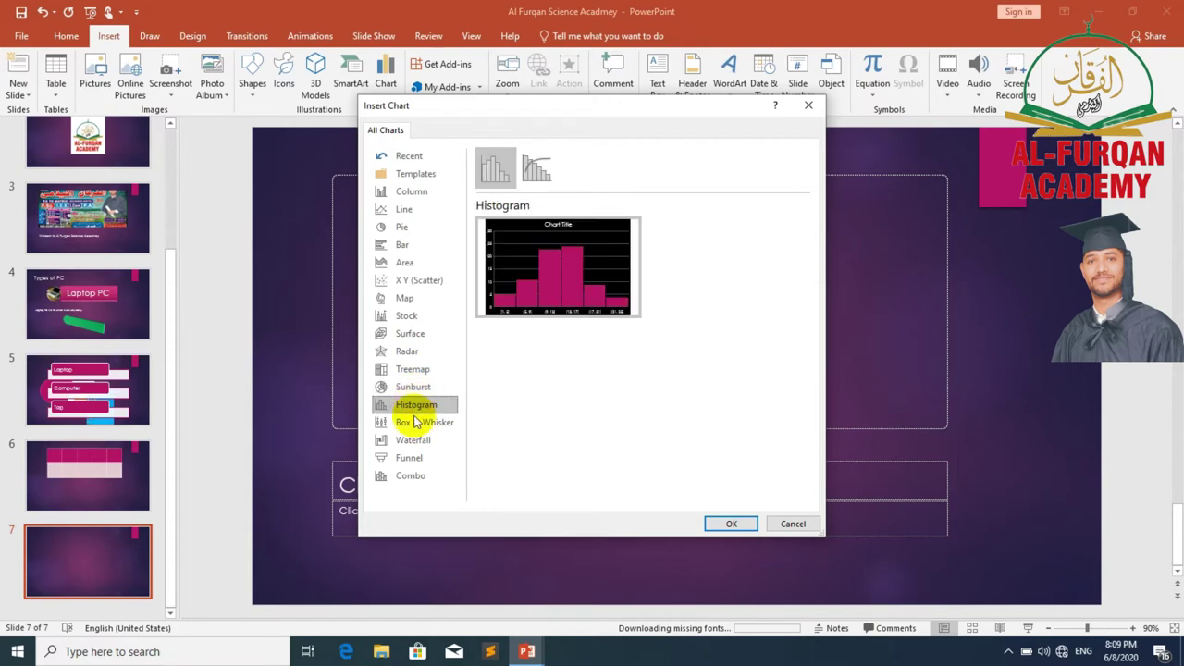
click(415, 424)
click(413, 440)
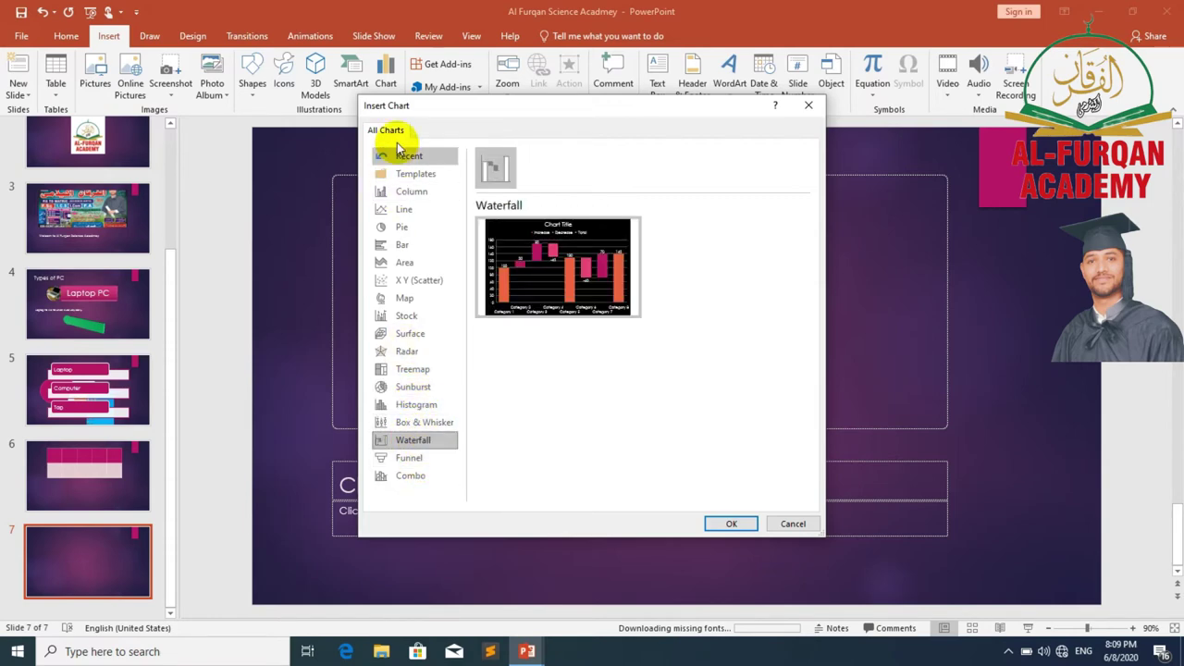
click(411, 193)
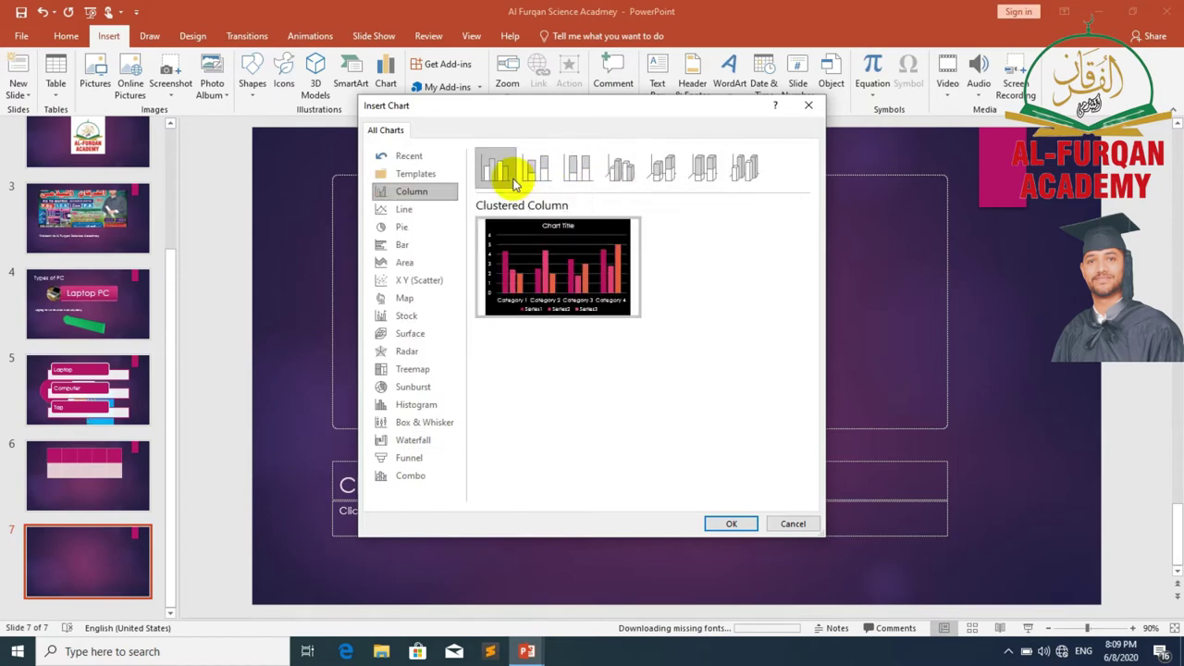
- Insert the Clustered Column chart and rename its series headings Over1, Over2 and over3
click(736, 524)
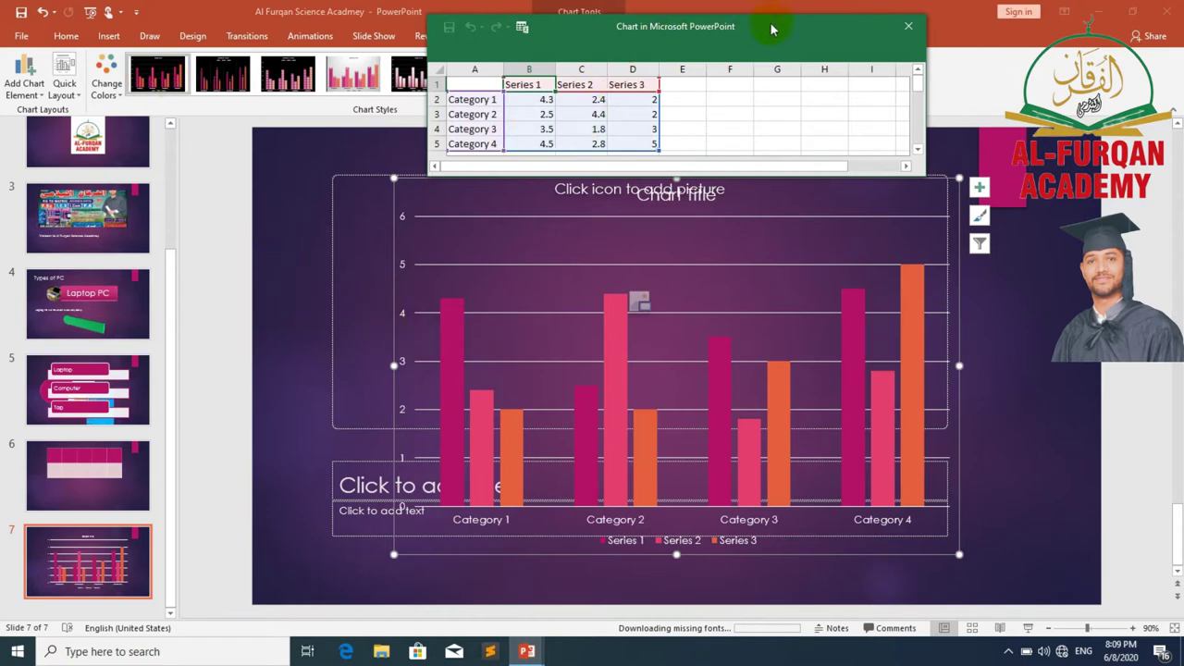
click(530, 84)
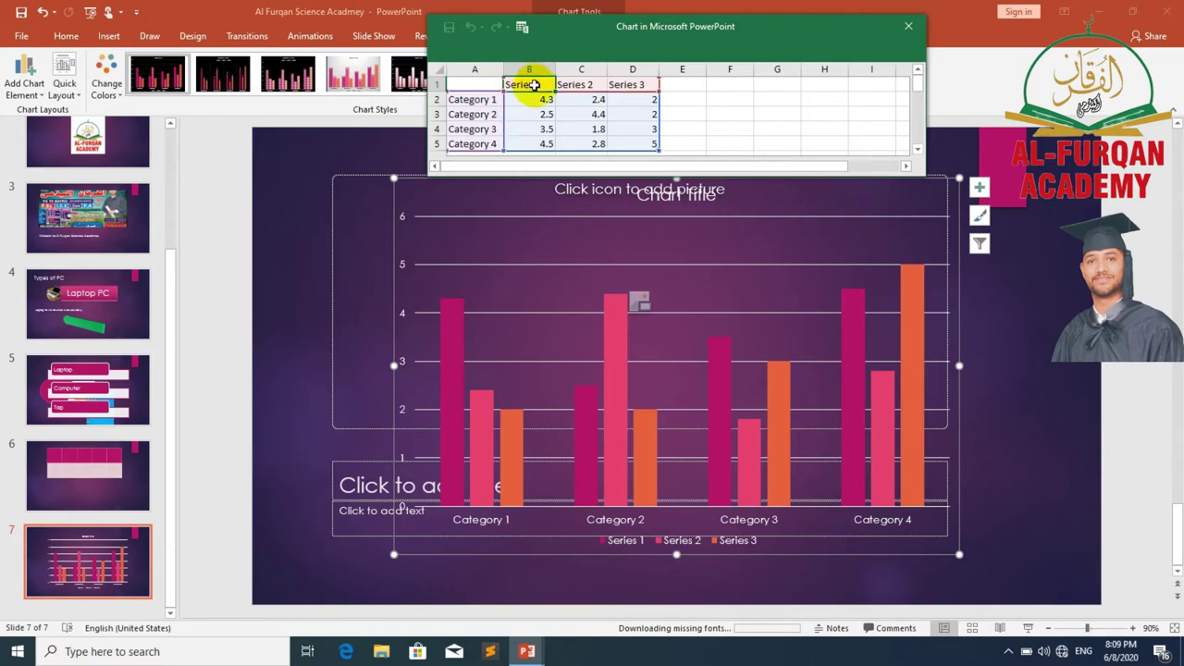
mouse_move(534, 84)
mouse_down()
mouse_move(574, 84)
mouse_move(521, 98)
mouse_move(525, 83)
mouse_up()
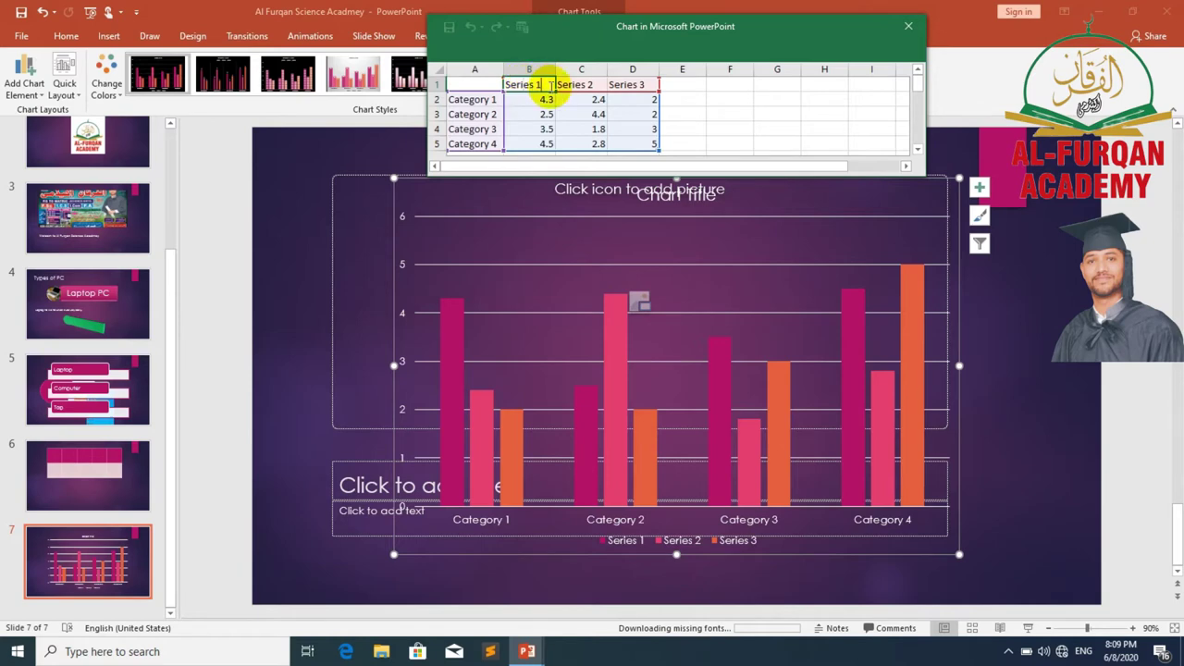
double_click(552, 85)
key(BackSpace)
key(BackSpace)
key(BackSpace)
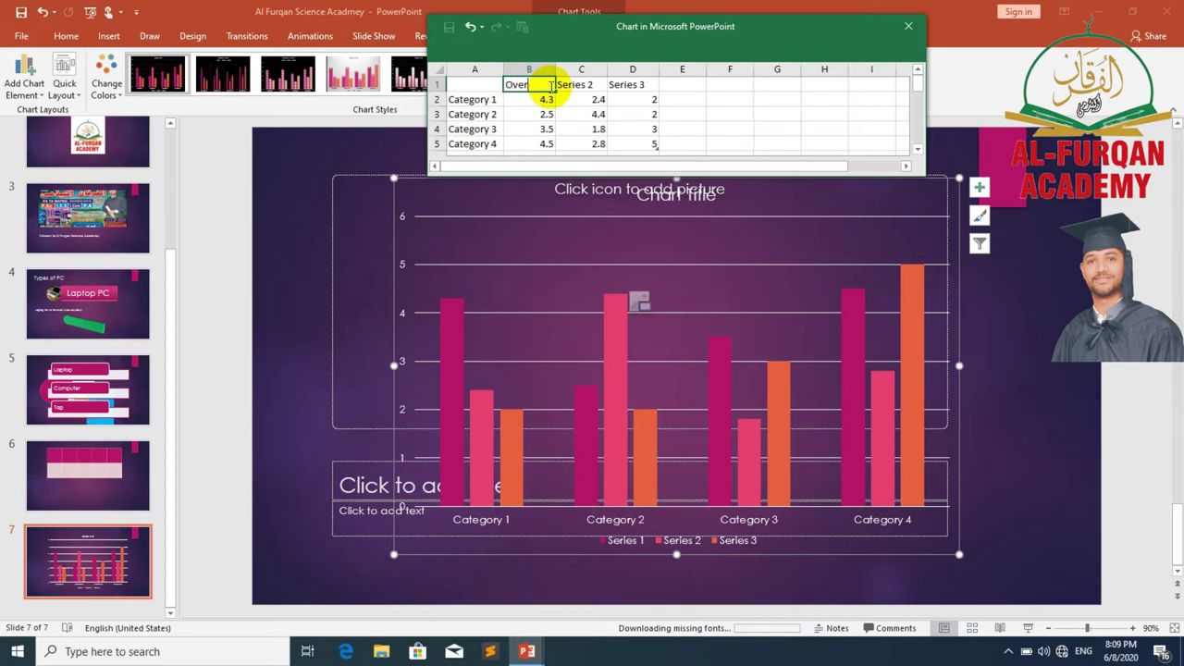
text(Over1)
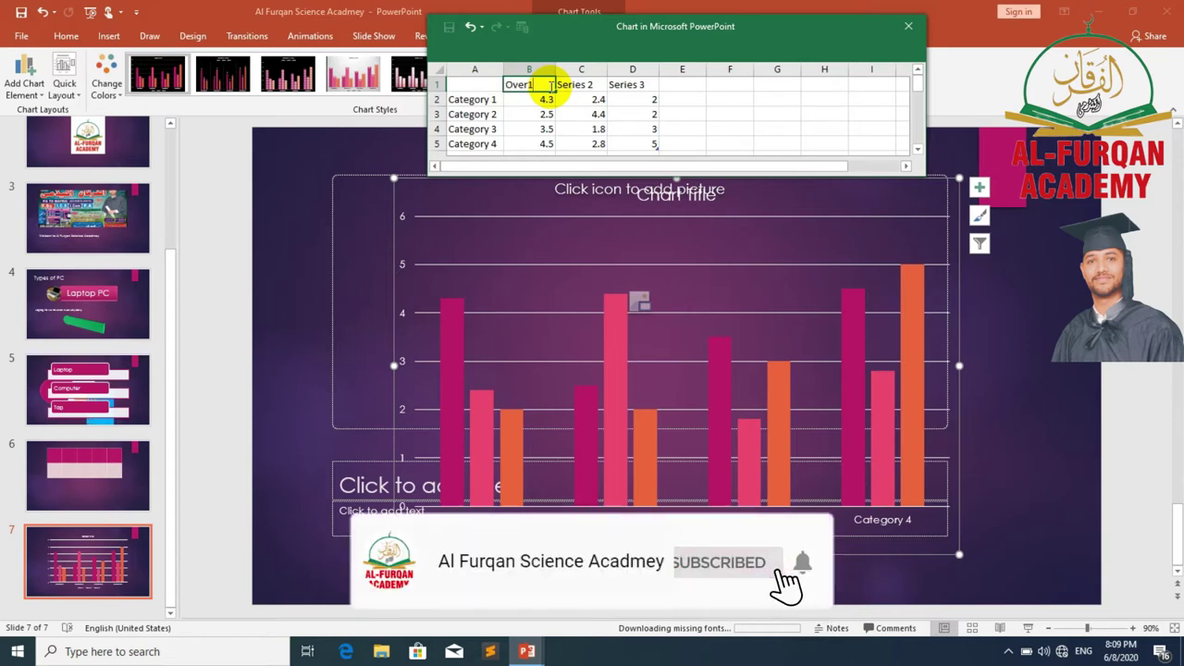
click(570, 85)
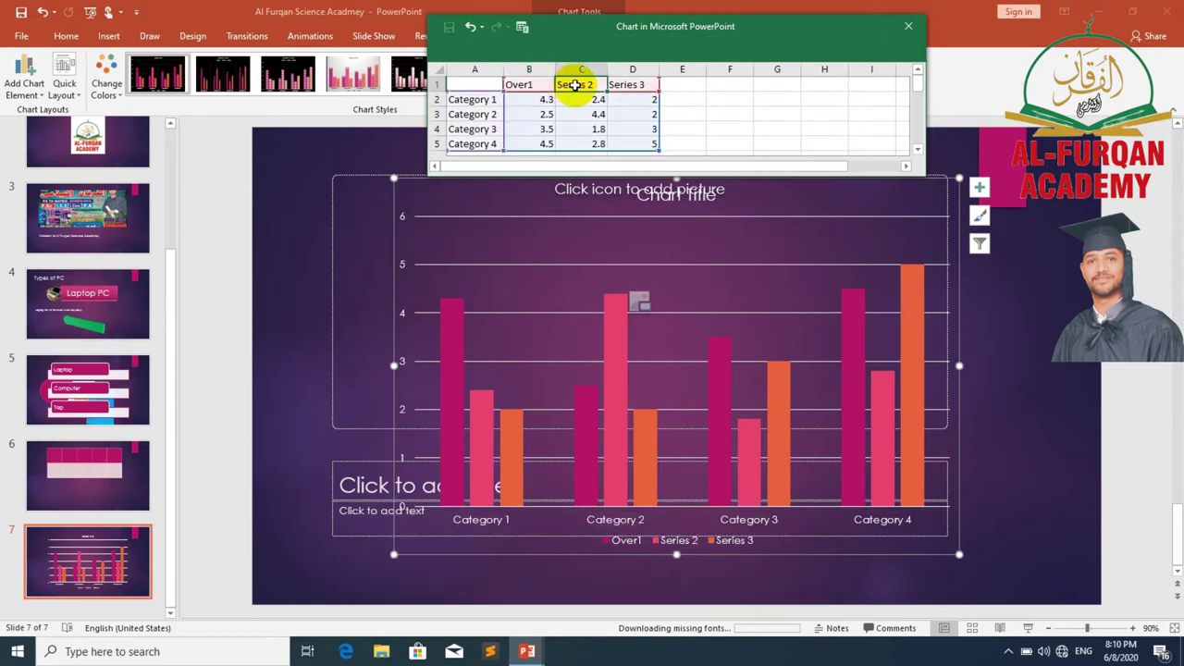
text(Over2)
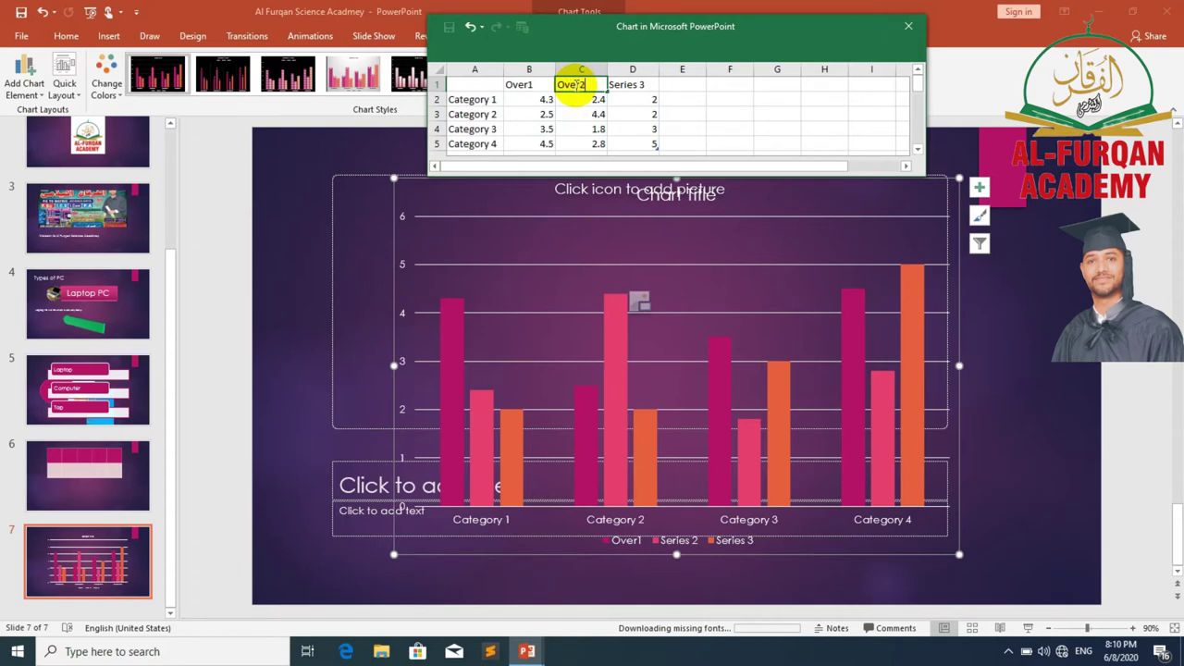
key(Tab)
text(ov)
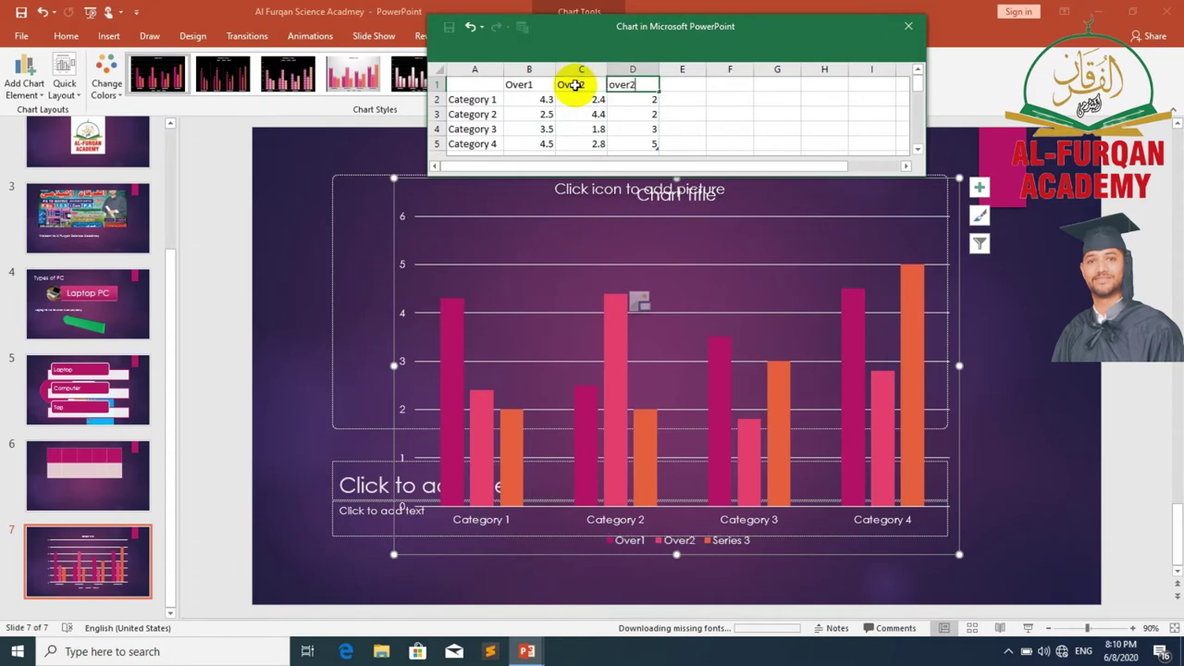
- Rename the chart categories to Ali, Ahmad, haris and Hamza
click(453, 99)
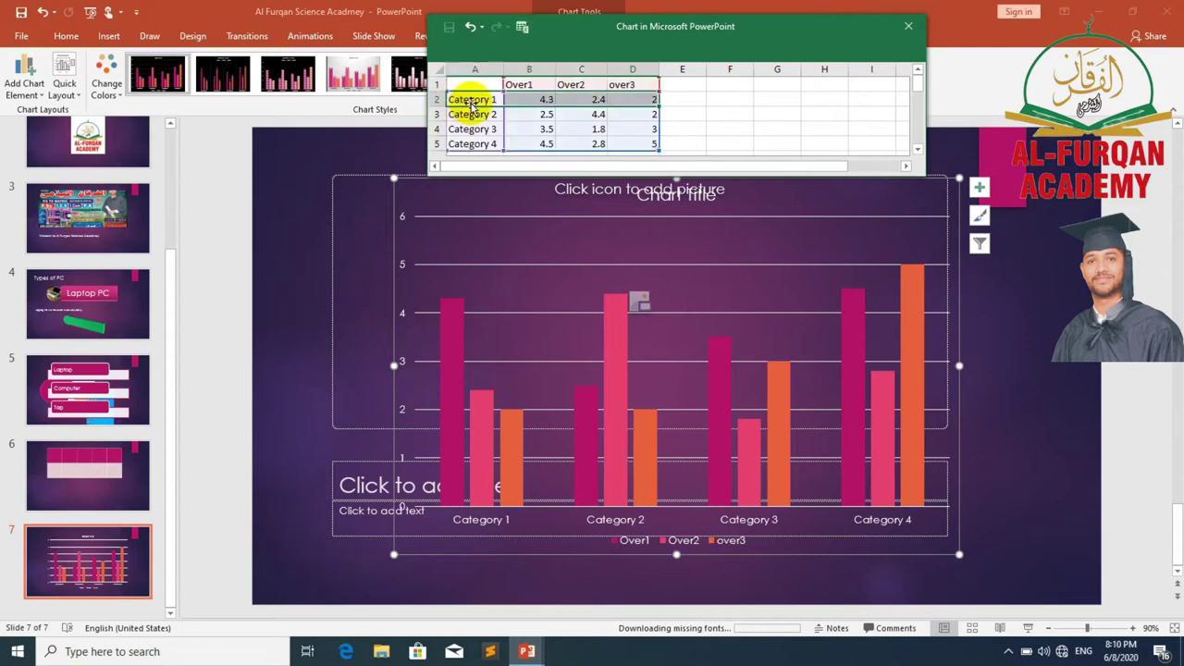
click(474, 100)
text(Ali)
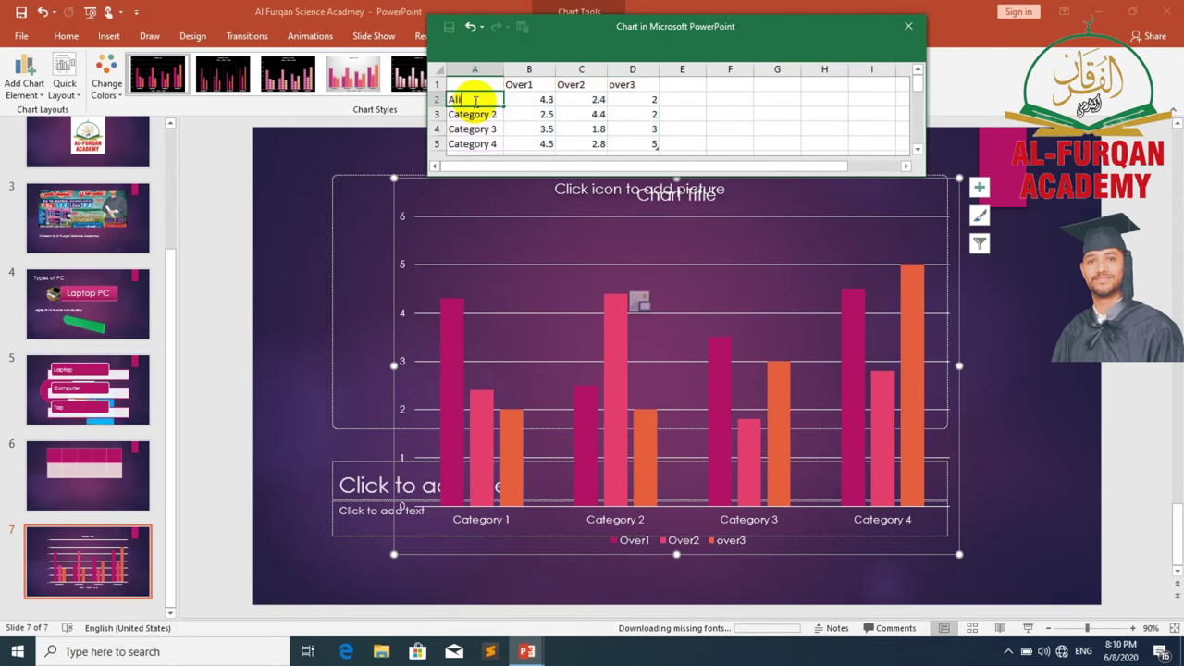
key(Return)
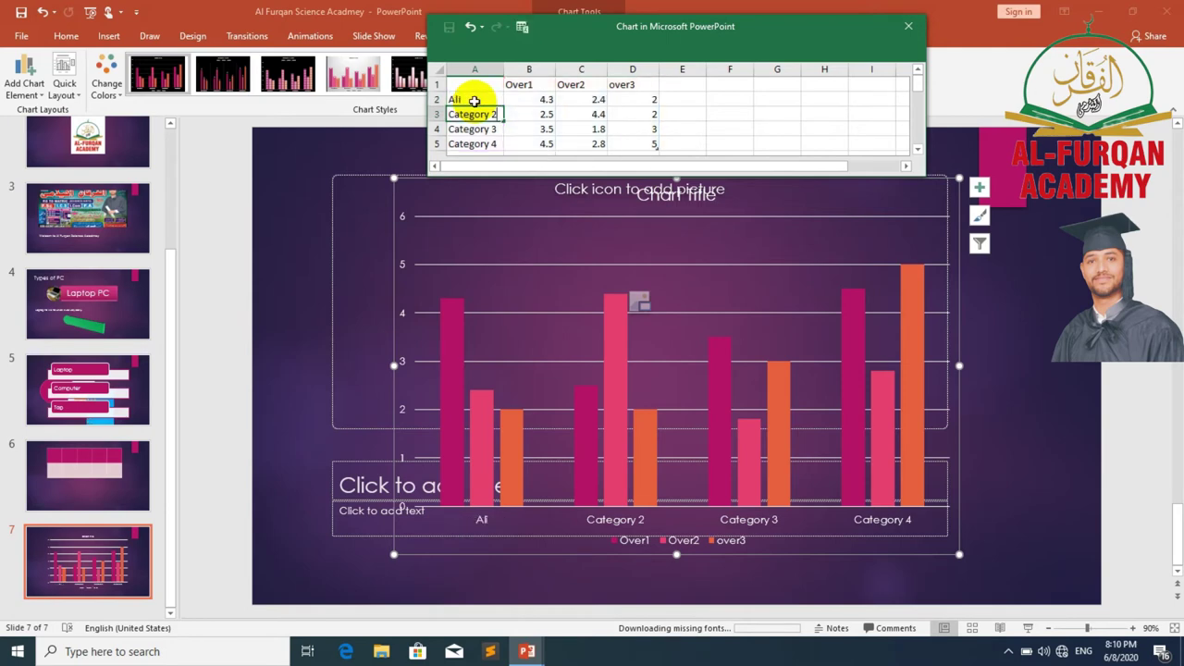
text(Ahmad)
key(Return)
text(haris)
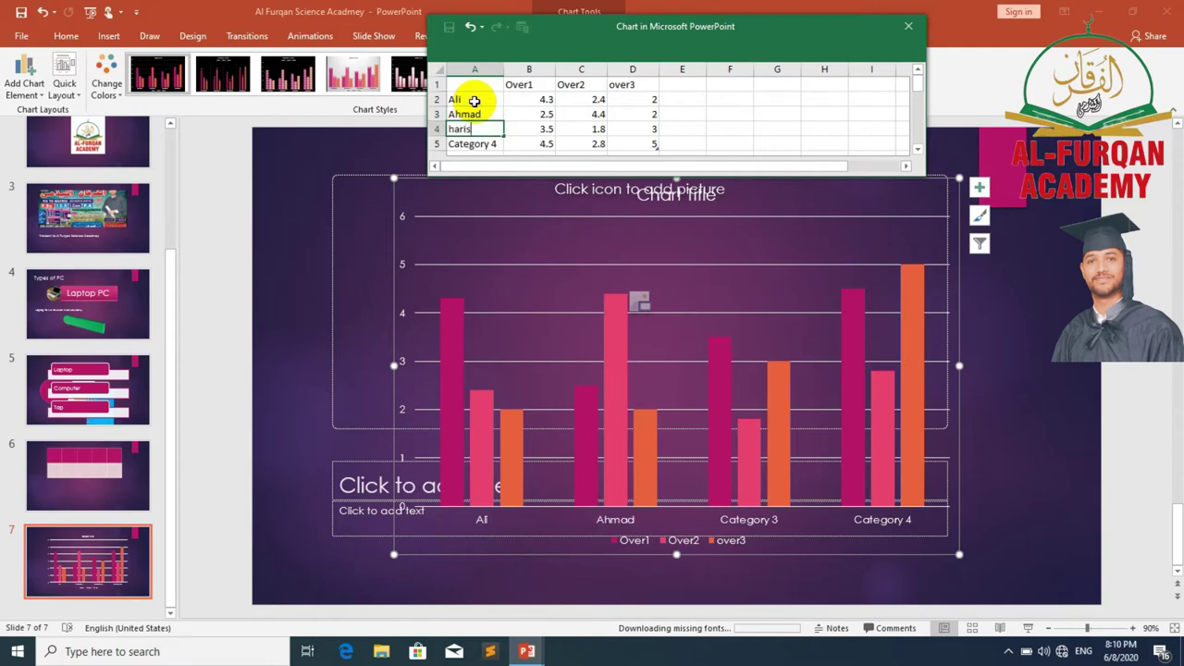
key(Return)
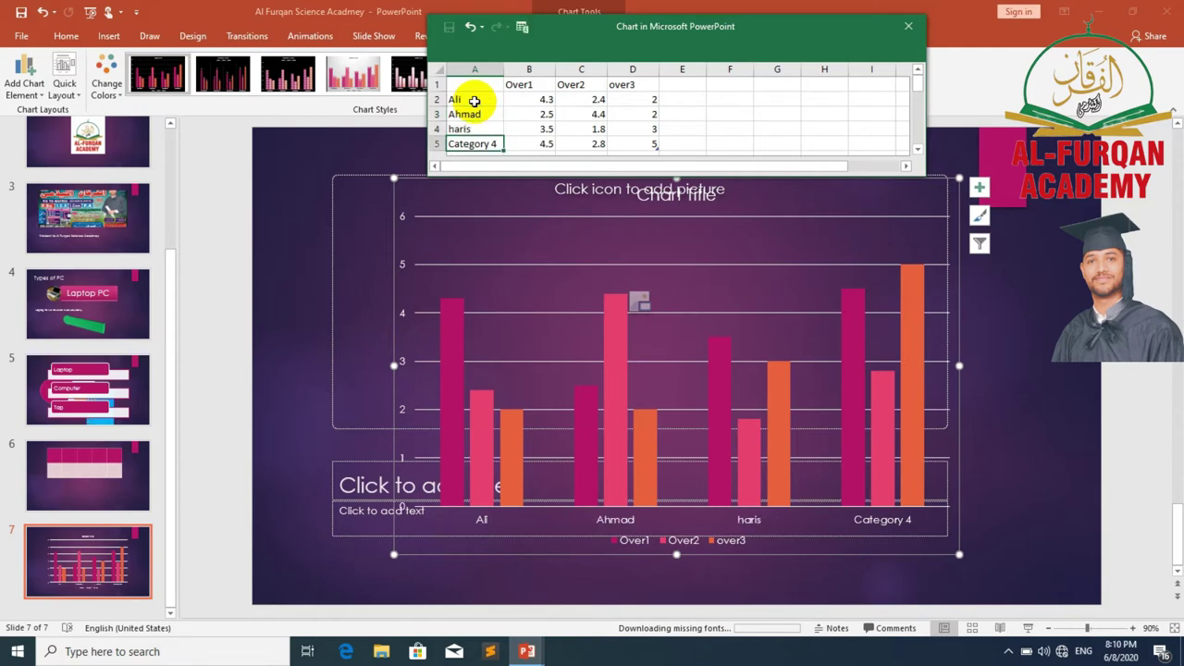
text(Haris)
text(m)
text(za)
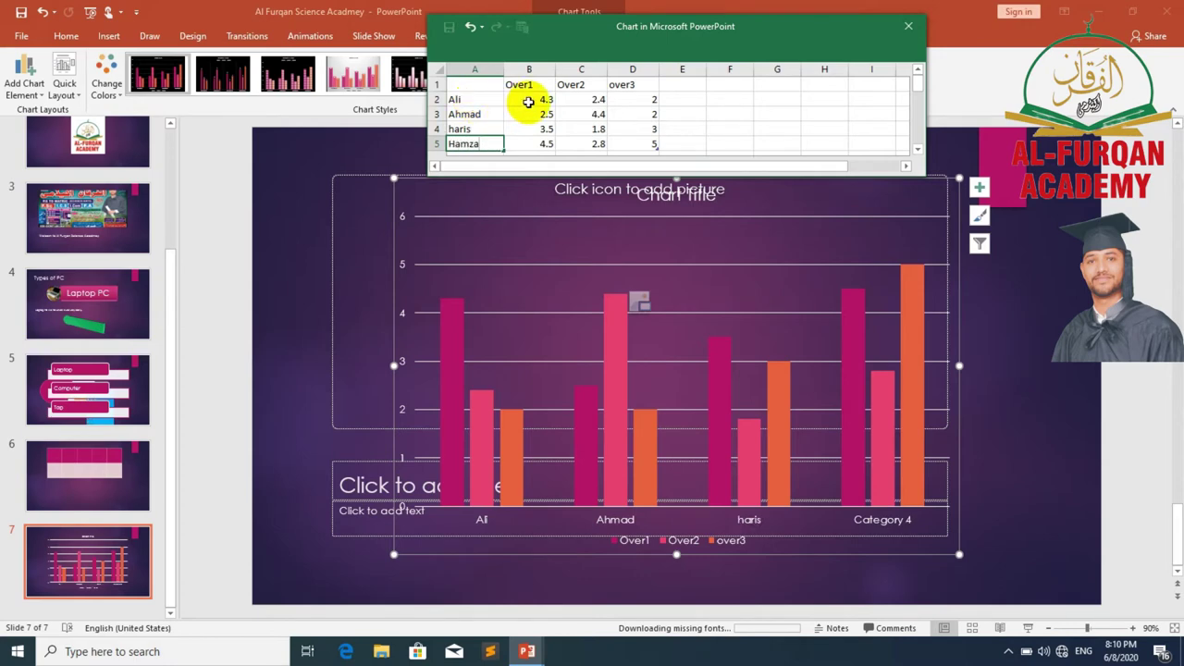
- Enter Over1 and Over2 values of 4 and 5 for Ali, and 5 and 5 for Ahmad
click(527, 99)
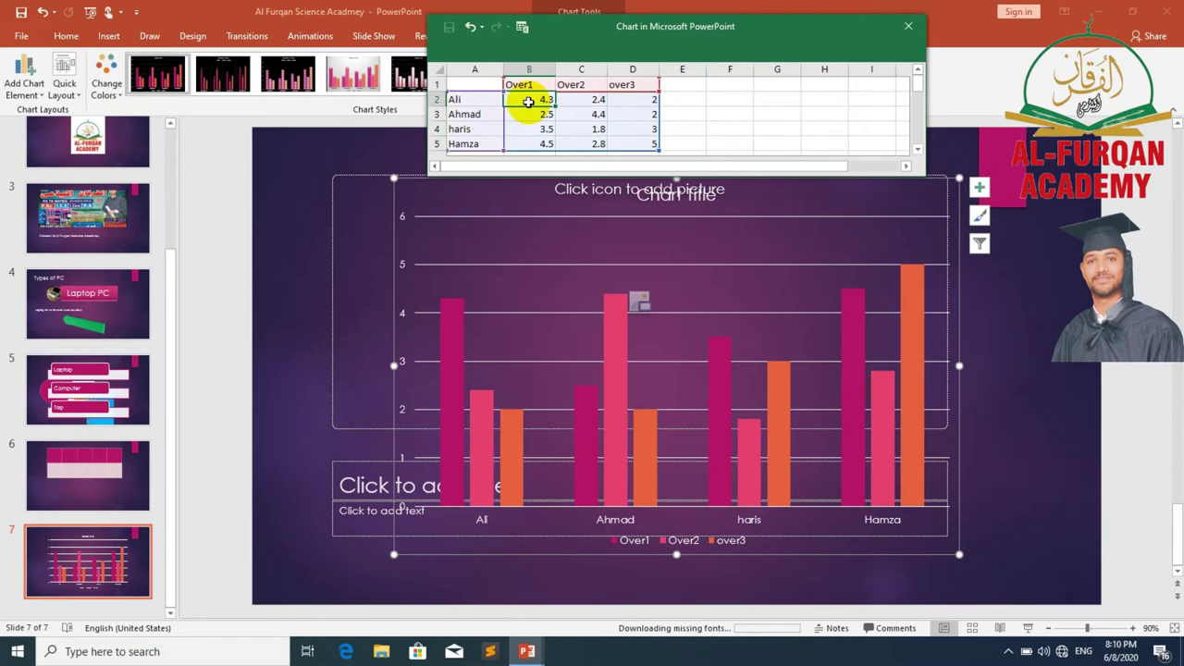
text(4)
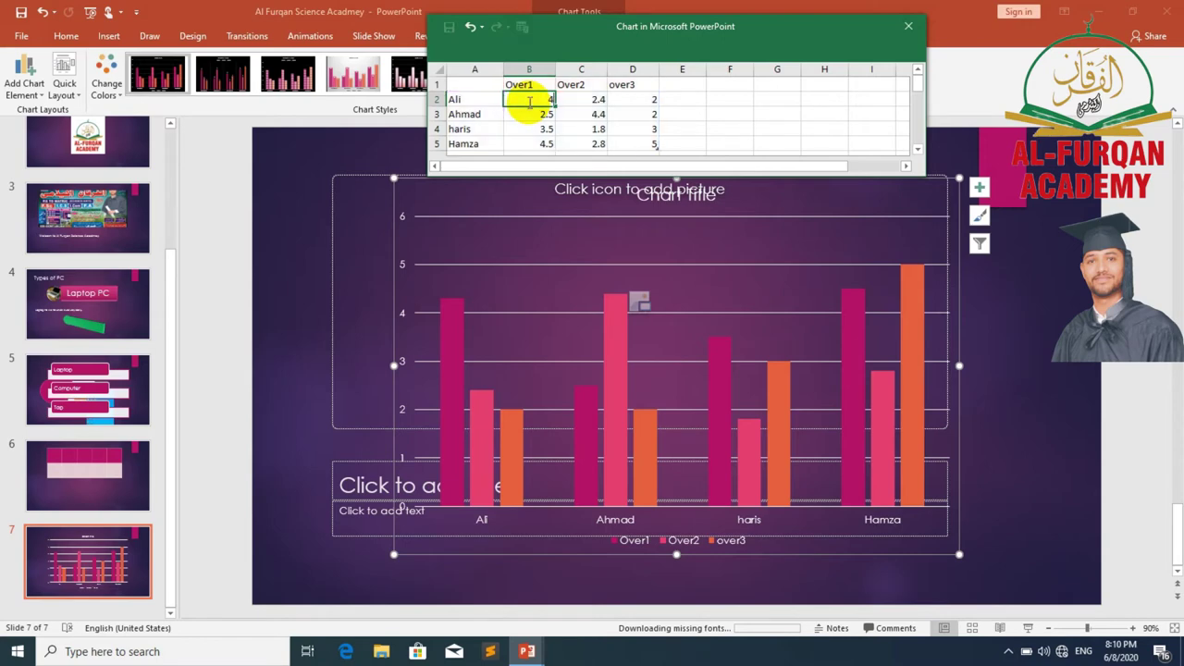
key(Tab)
text(5)
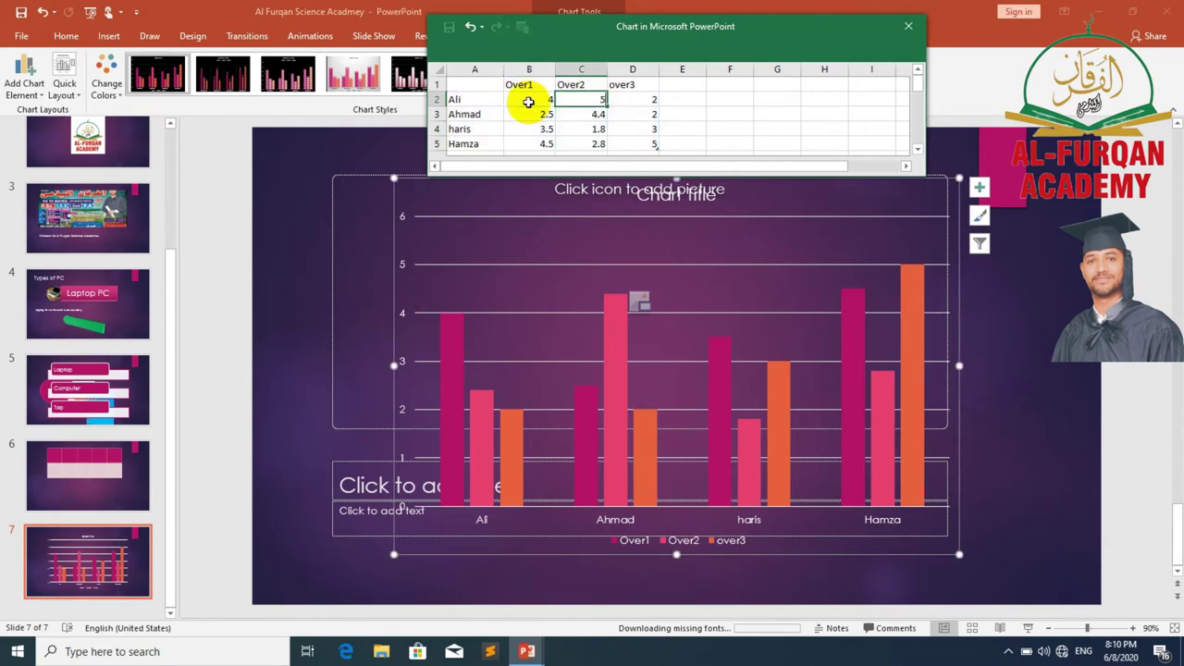
key(Tab)
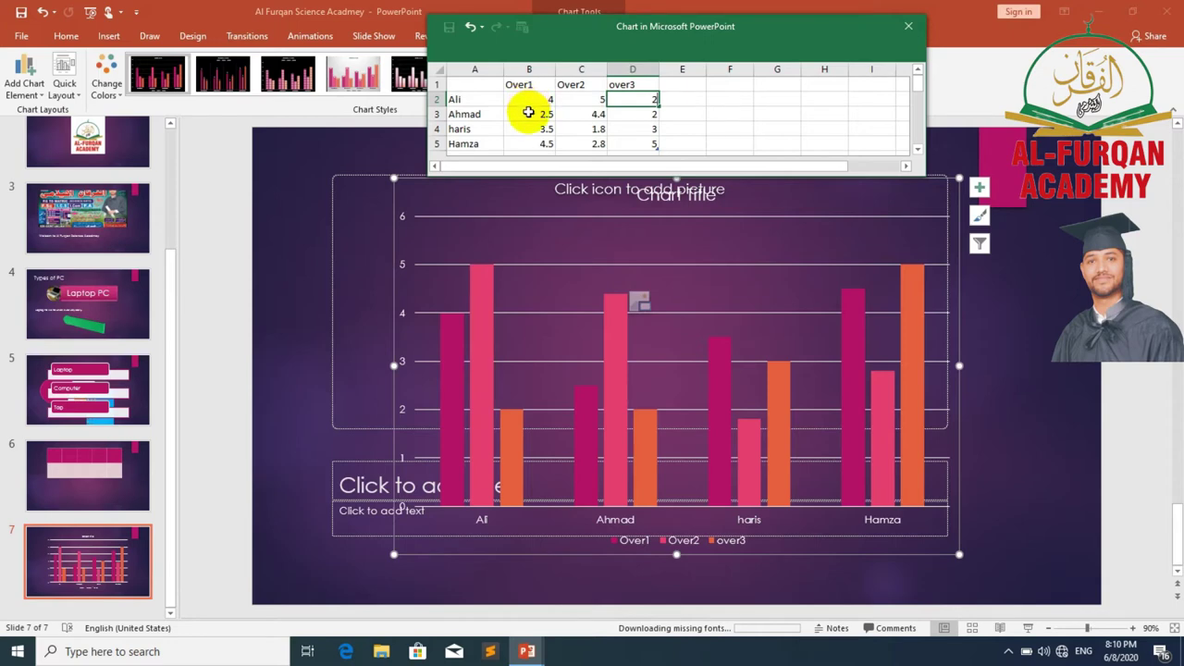
click(528, 114)
text(5)
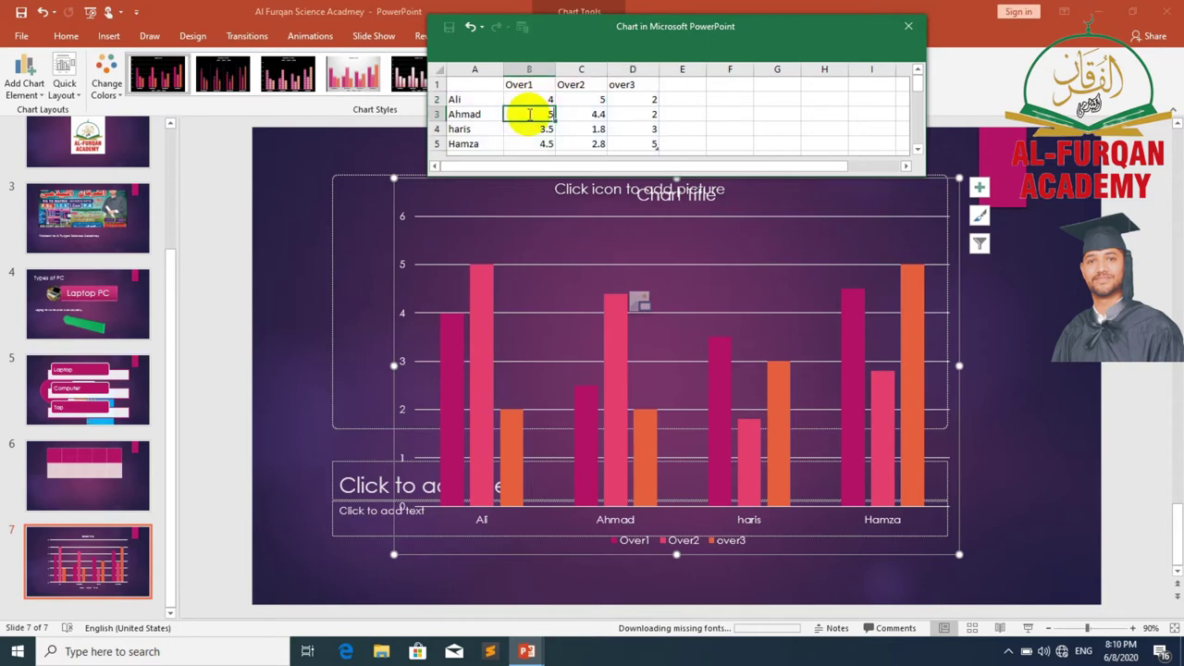
key(Tab)
text(5)
key(Tab)
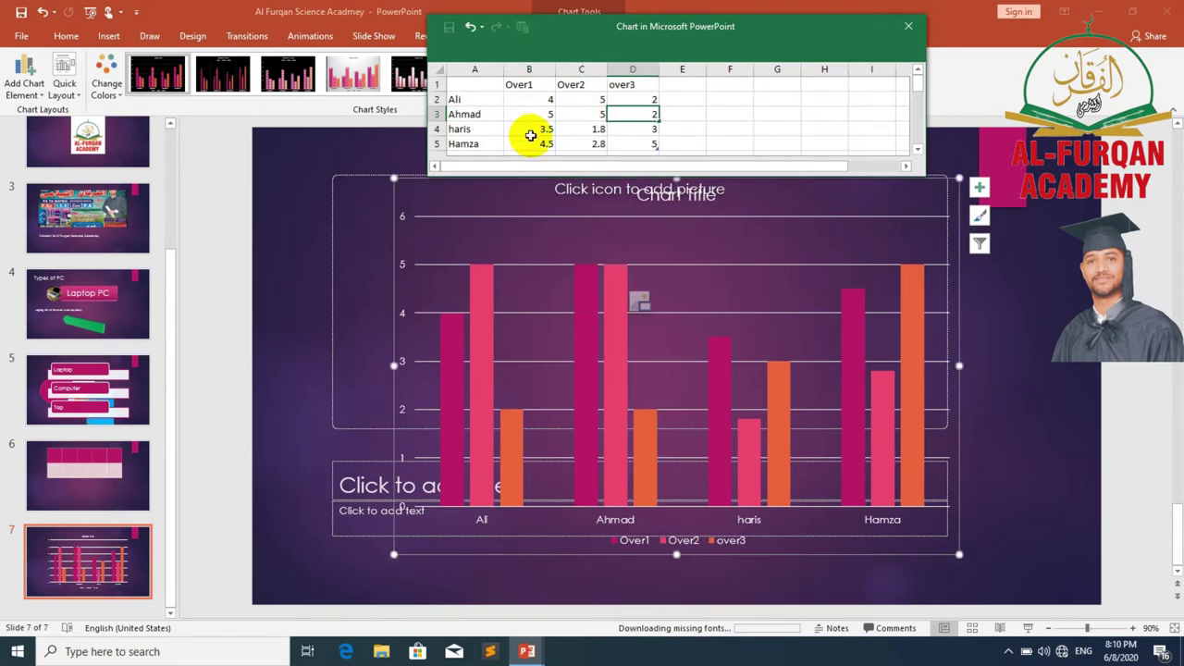
- Enter Over1–over3 values of 4, 5 and 6 for both haris and Hamza
click(536, 130)
text(4)
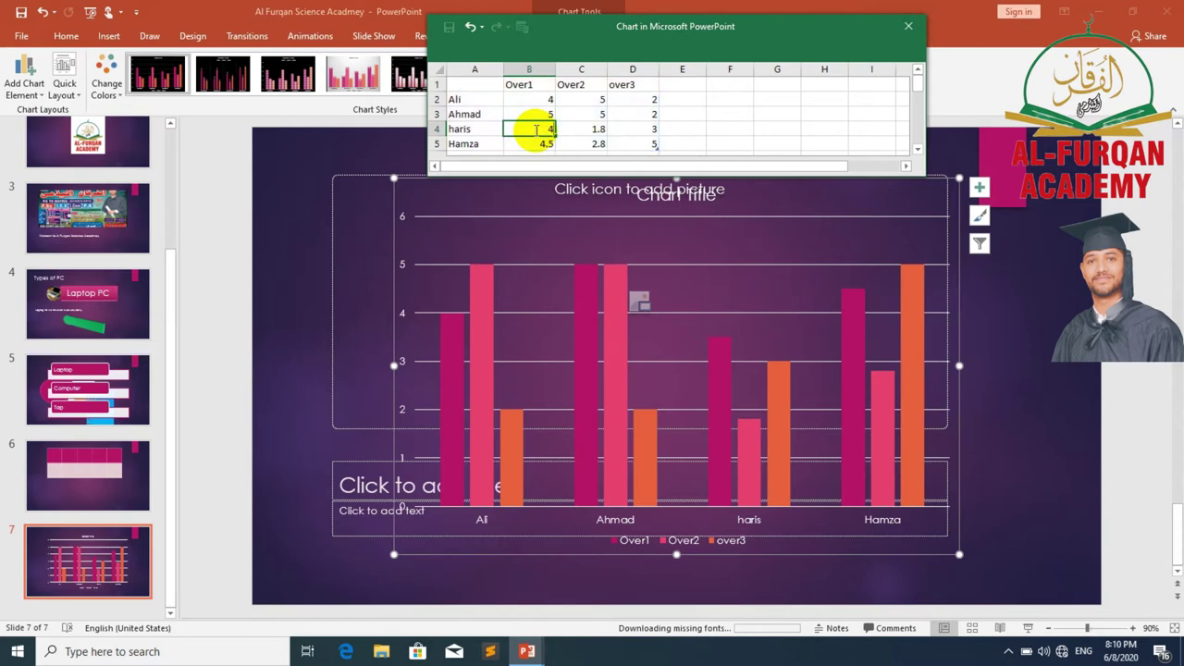
key(Tab)
text(5)
key(Tab)
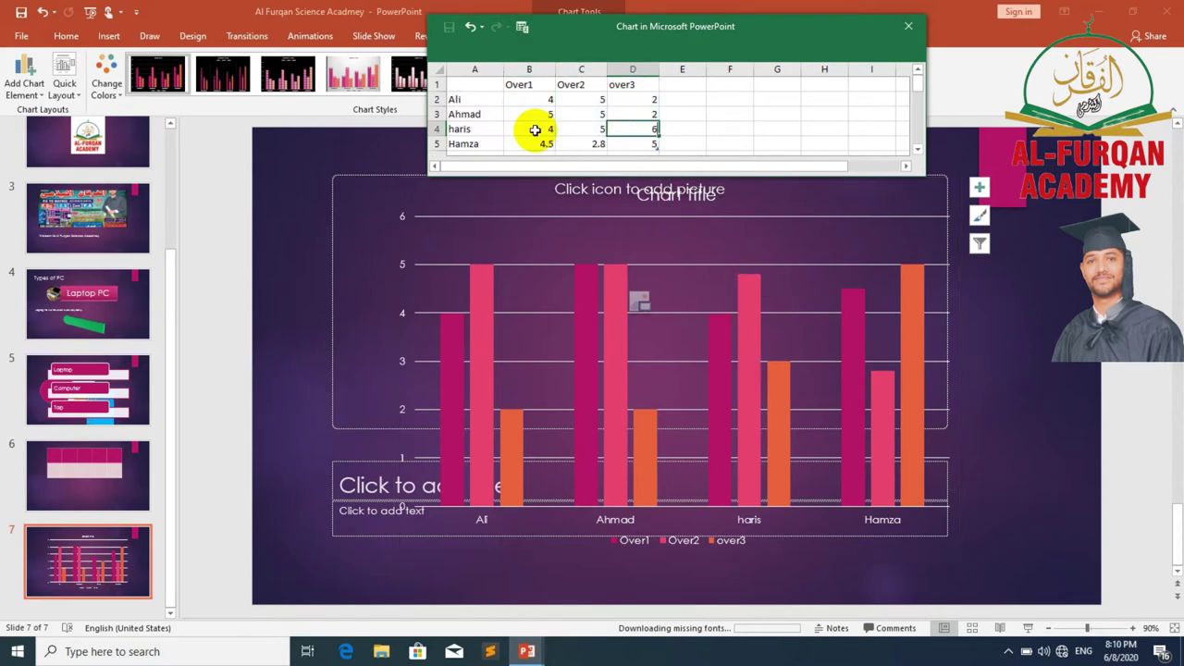
text(6)
key(Return)
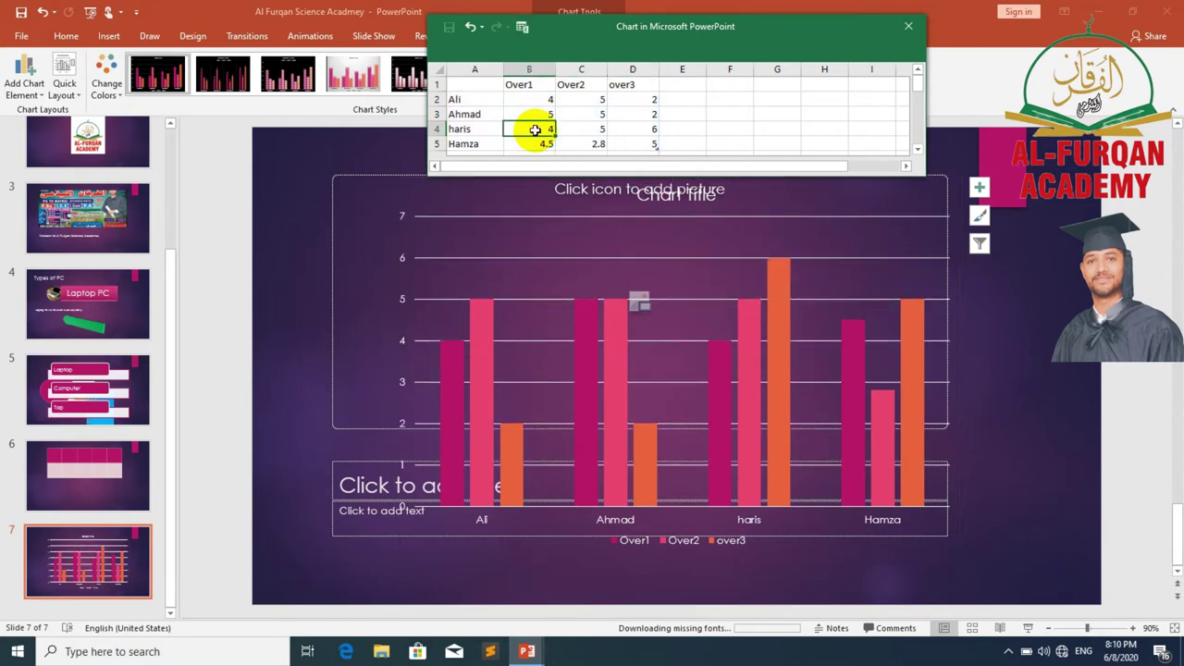
text(4)
key(Tab)
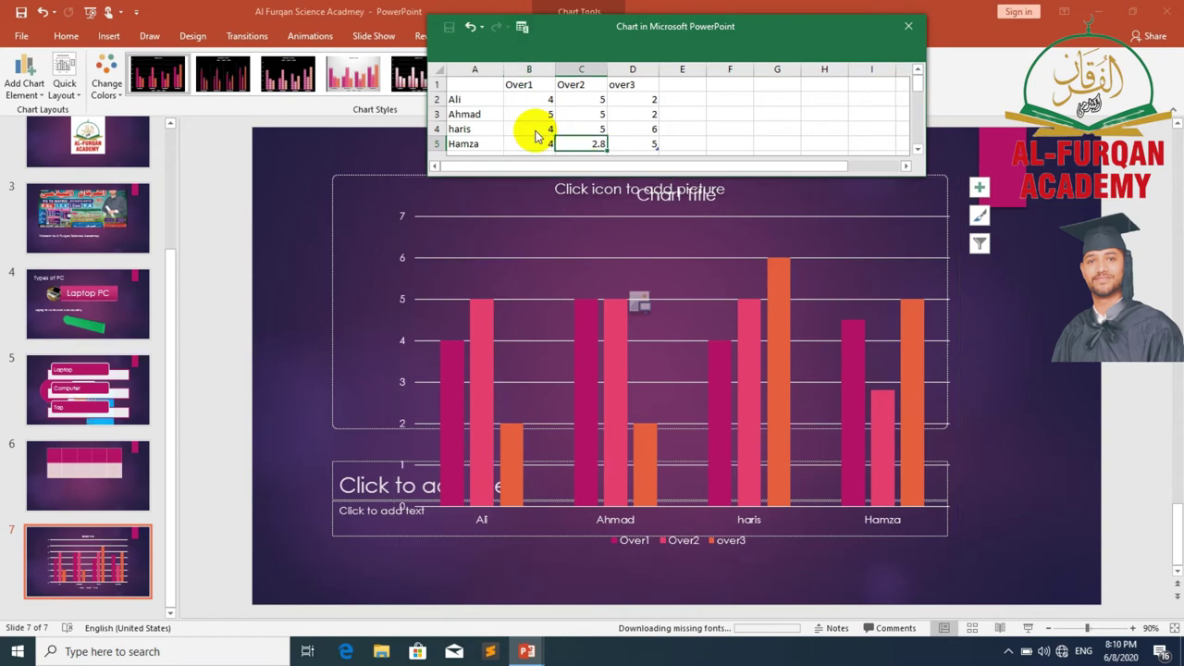
text(5)
key(Tab)
text(6)
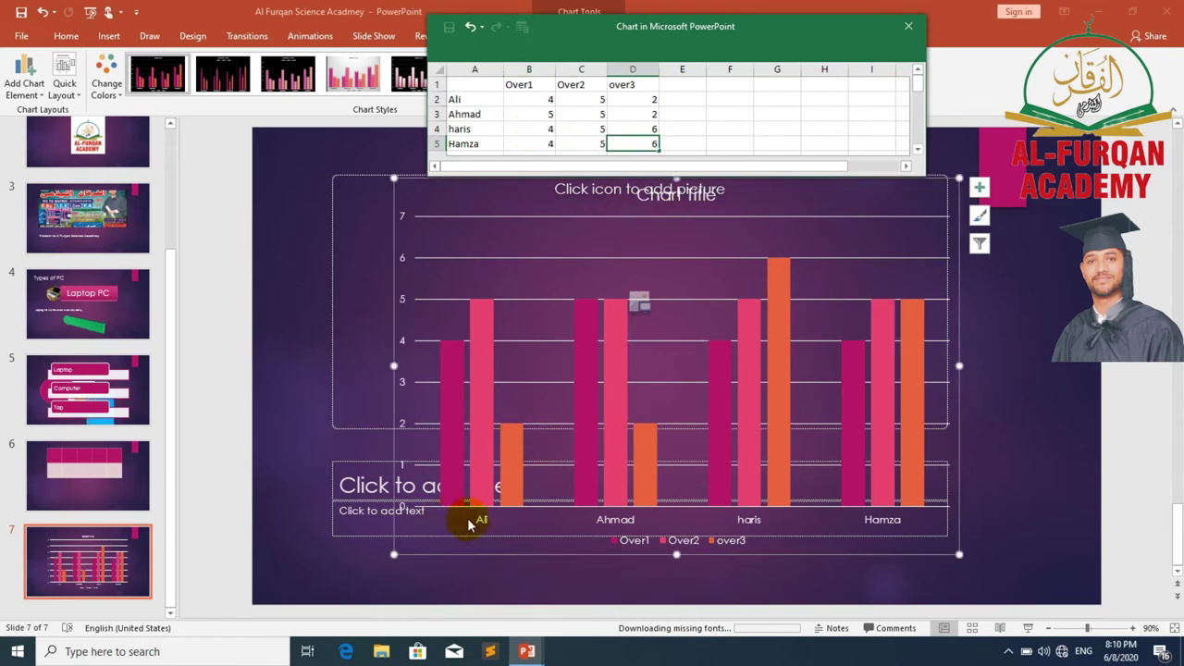
- Select the chart and switch slide 7 to the Blank layout
drag(555, 564, 314, 233)
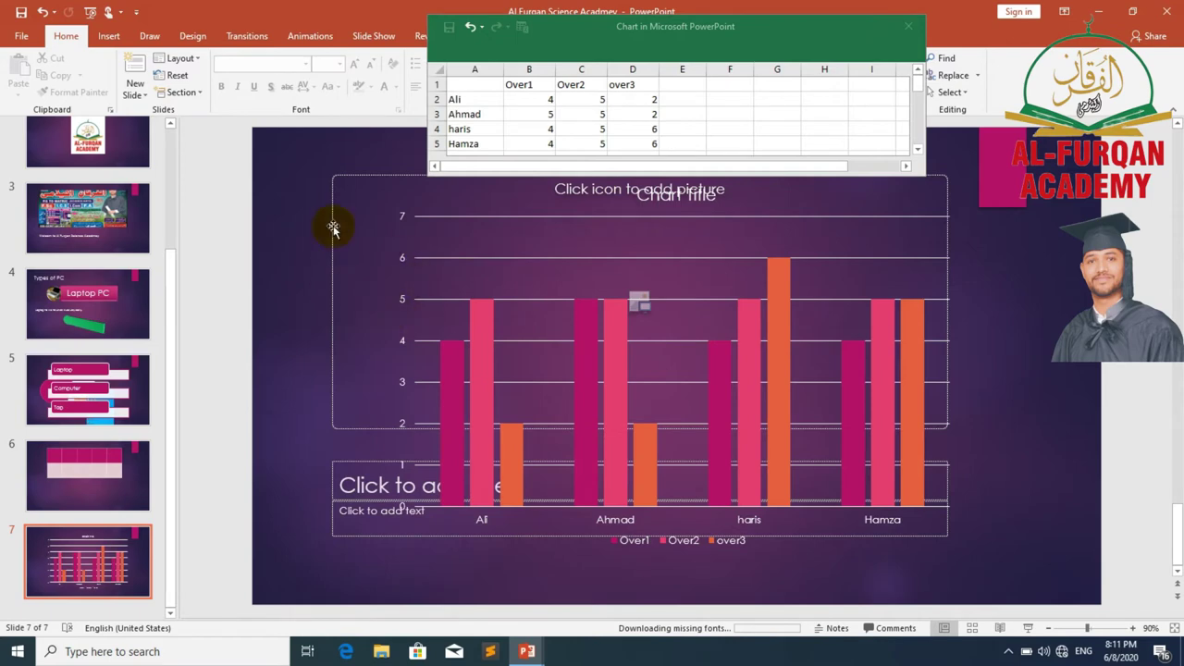
click(509, 378)
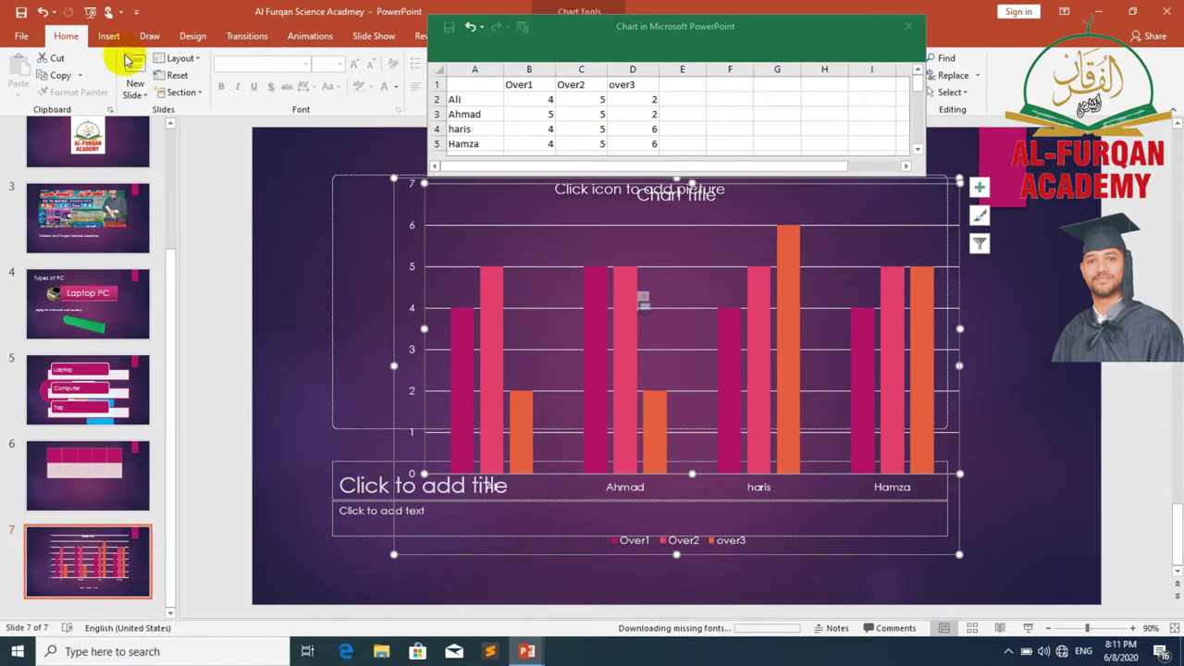
click(178, 57)
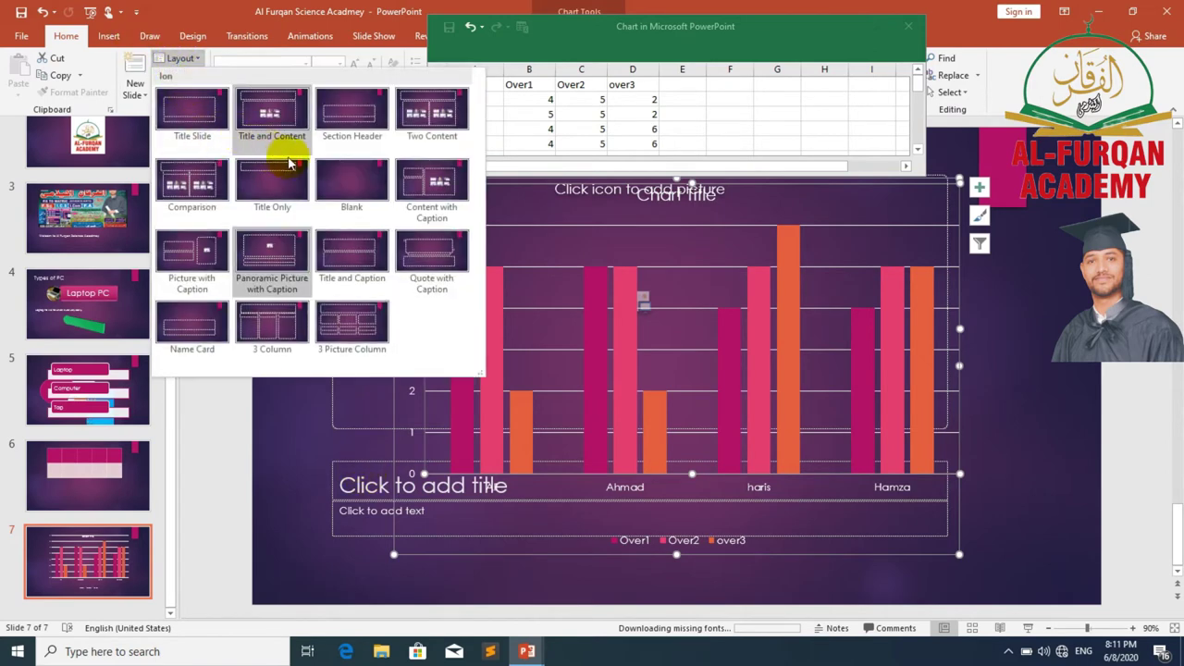
click(326, 166)
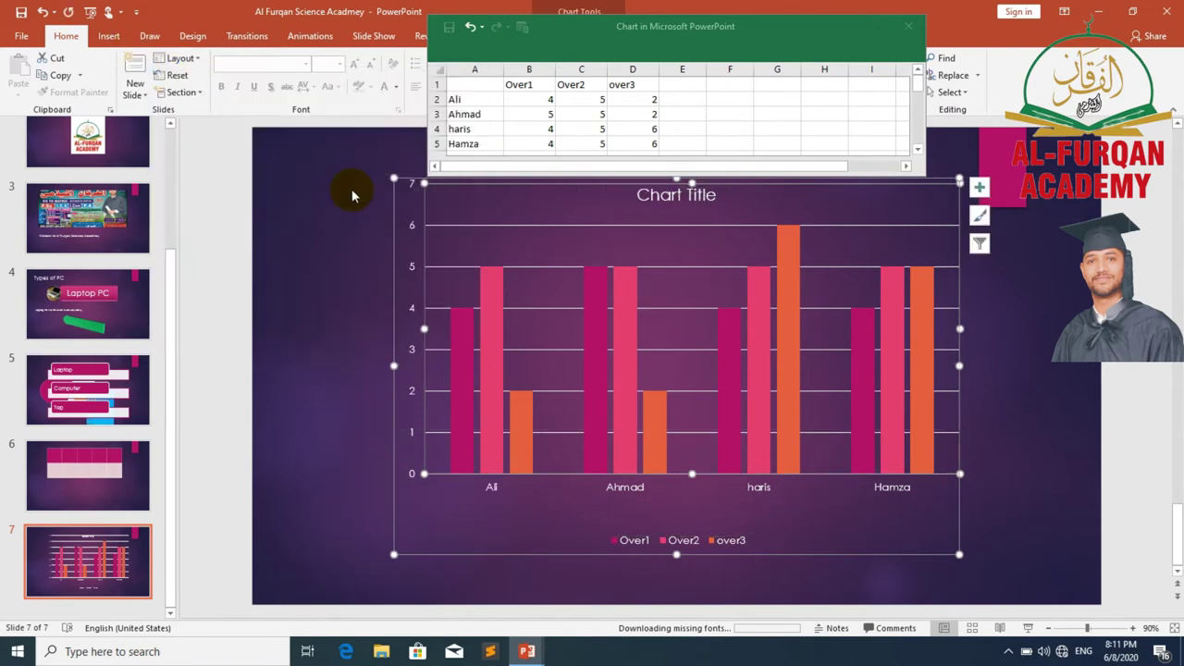
- Close the chart data sheet and move the plot area up to clear the legend
drag(501, 300, 515, 362)
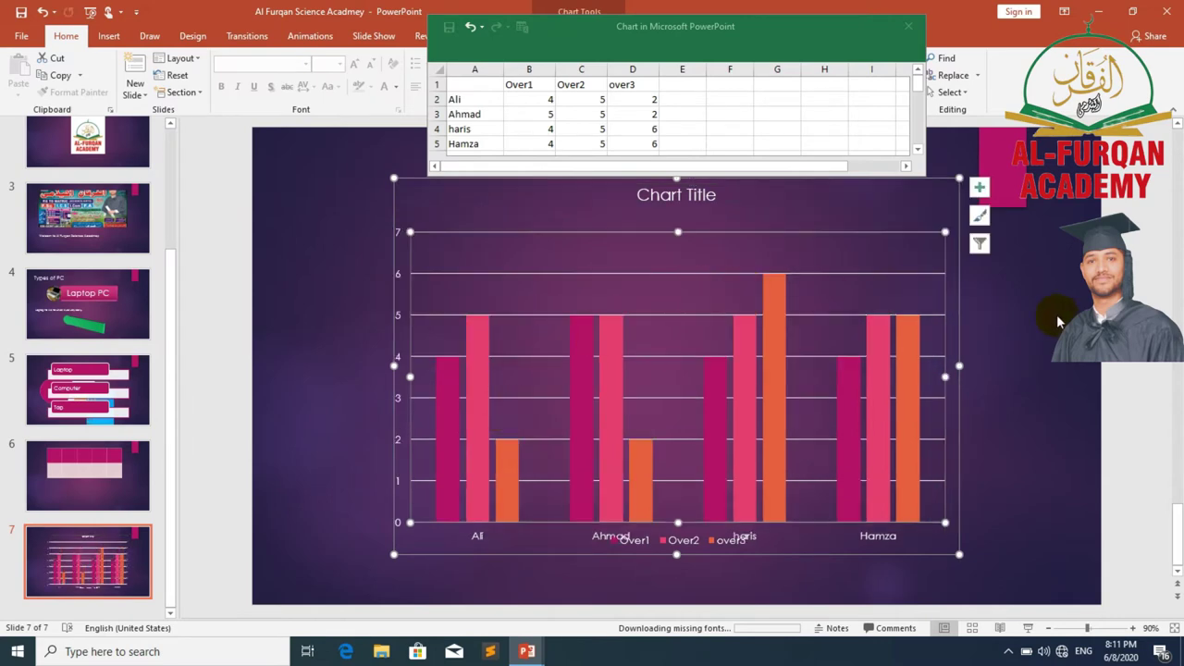
click(908, 35)
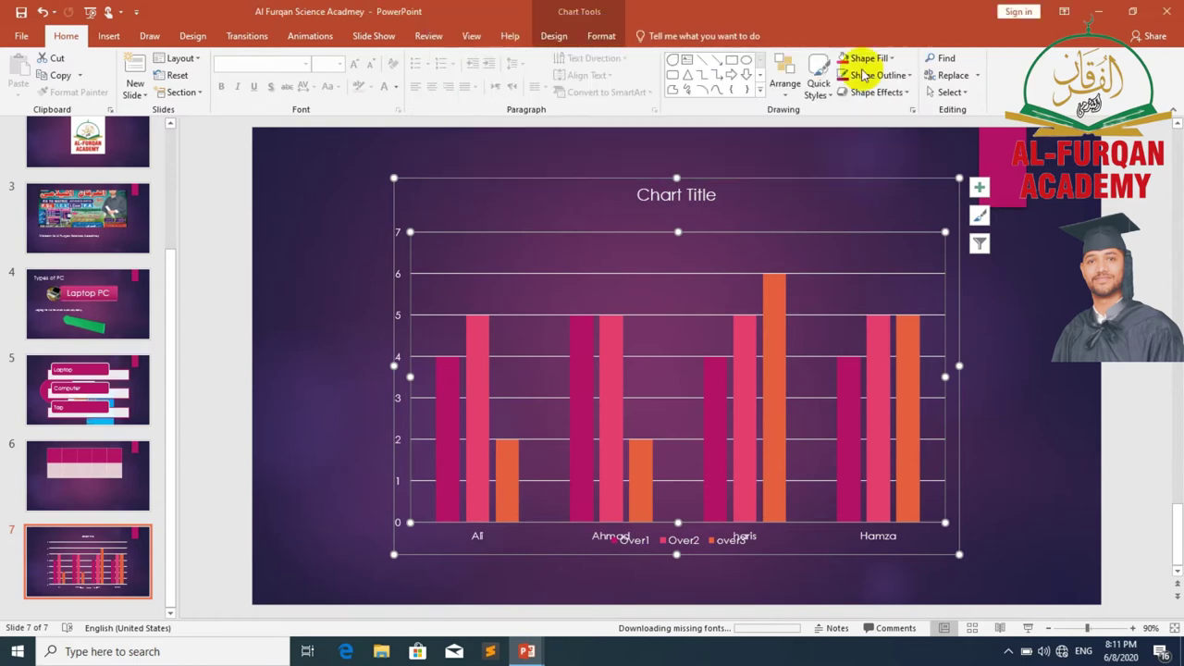
click(367, 264)
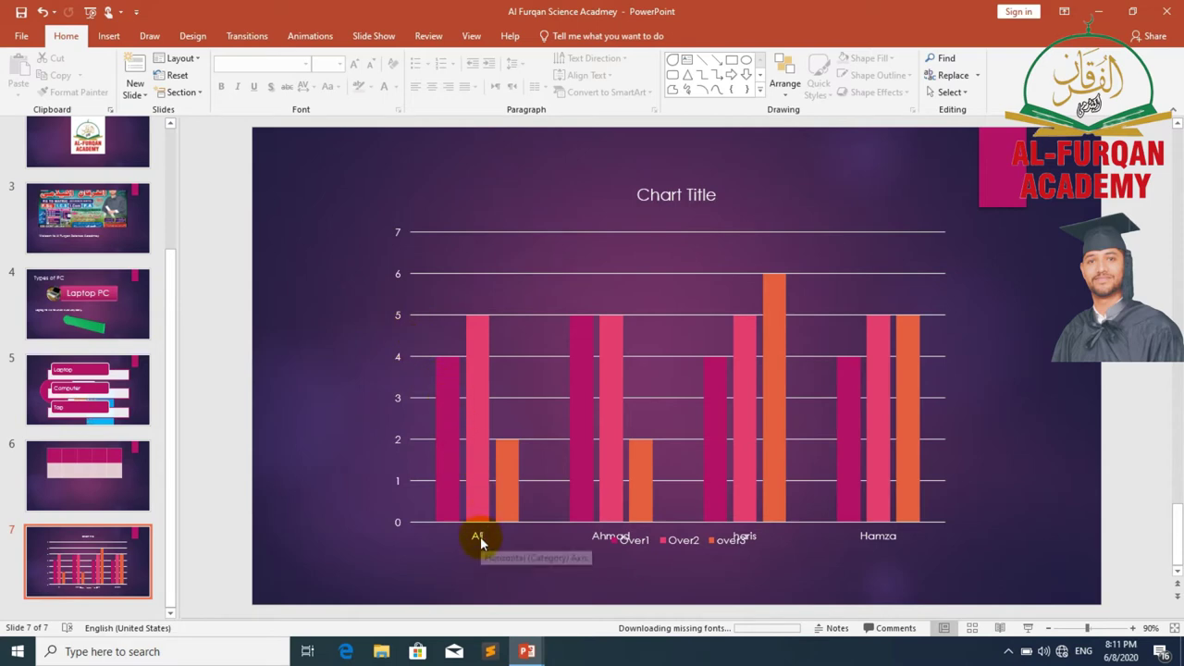
click(592, 449)
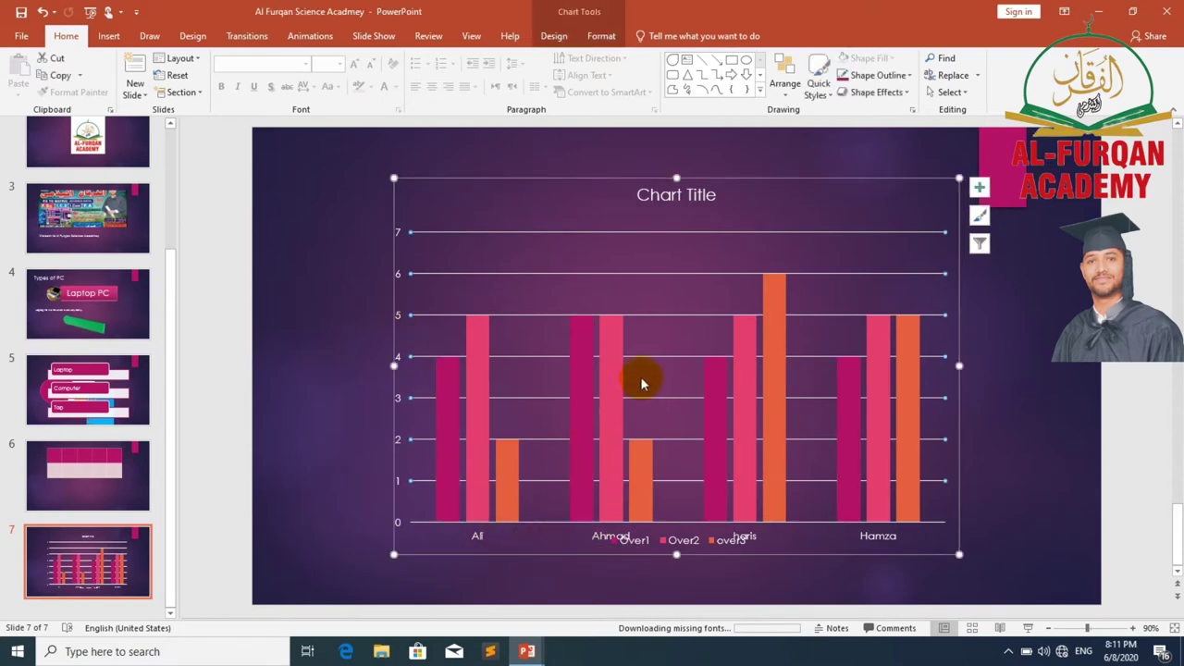
click(648, 347)
drag(652, 340, 650, 339)
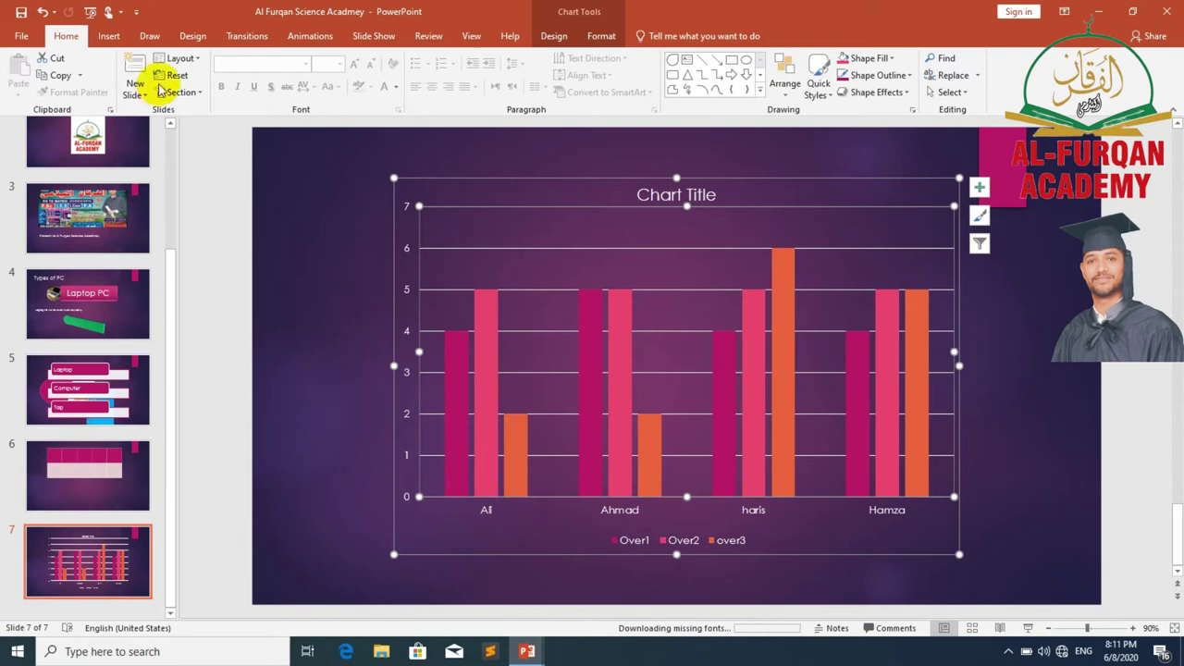
- Hyperlink the selected chart to a Facebook web address
click(108, 36)
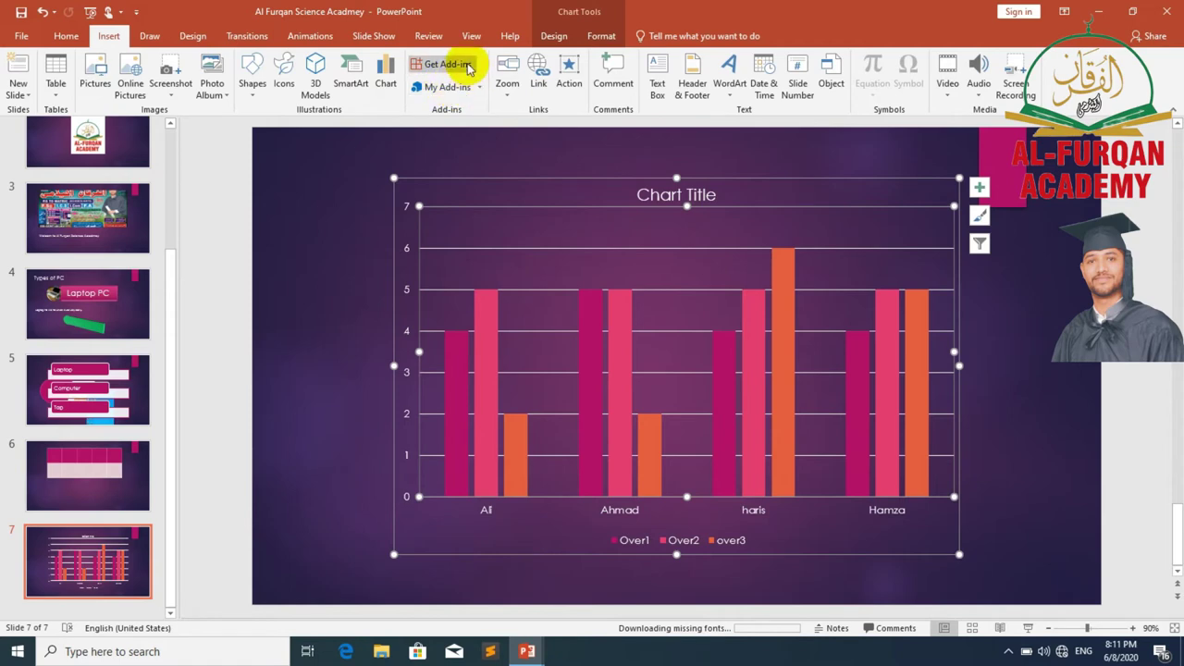
click(538, 83)
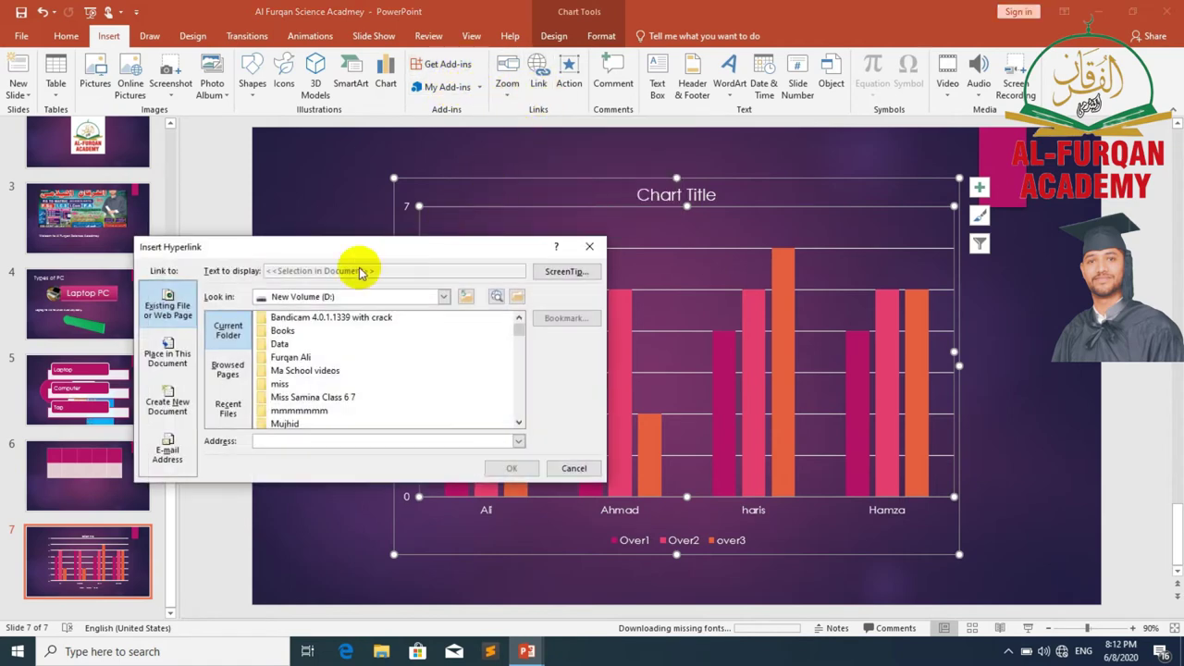
click(319, 440)
text(Ww)
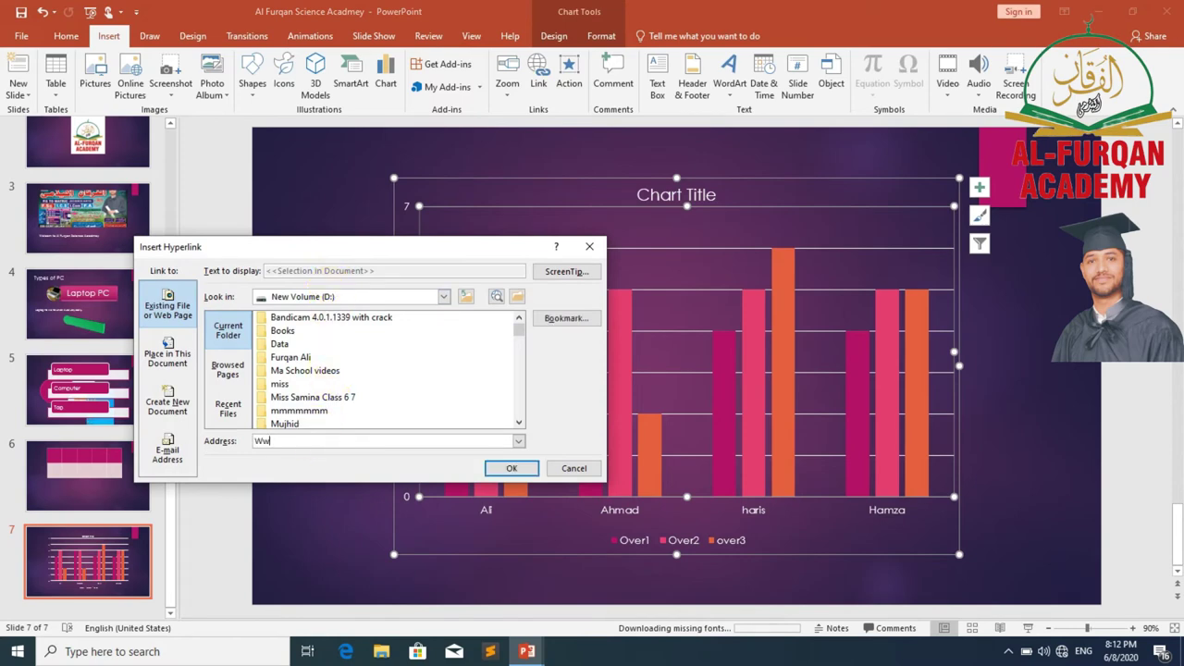
text(w)
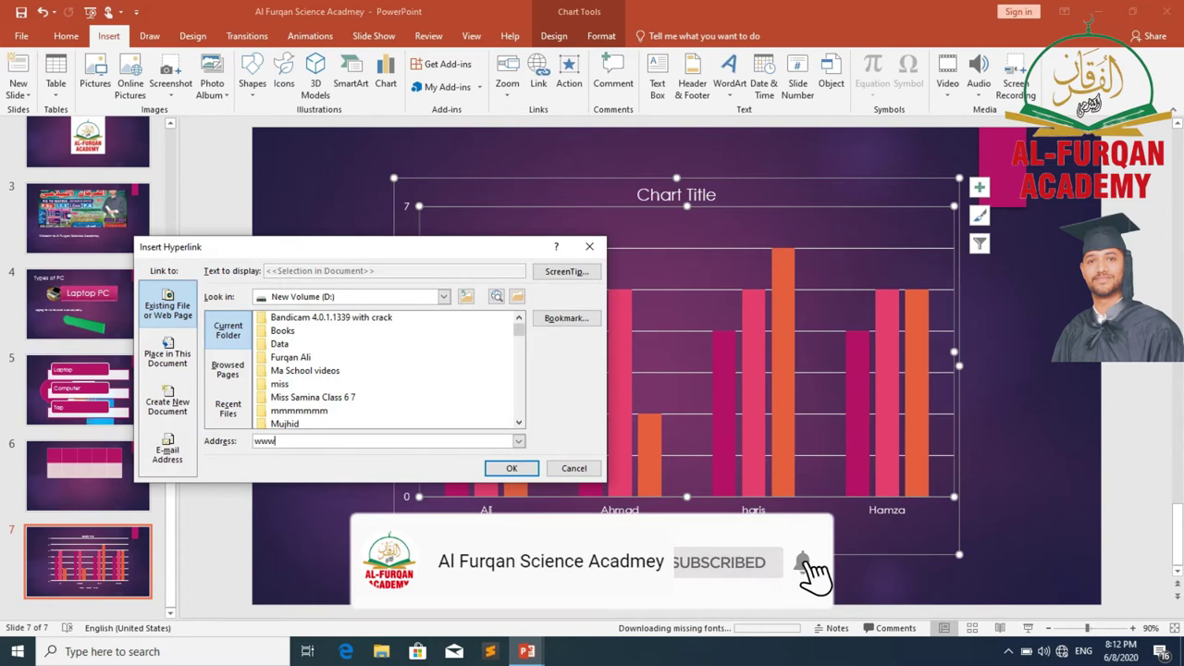
text(.fac)
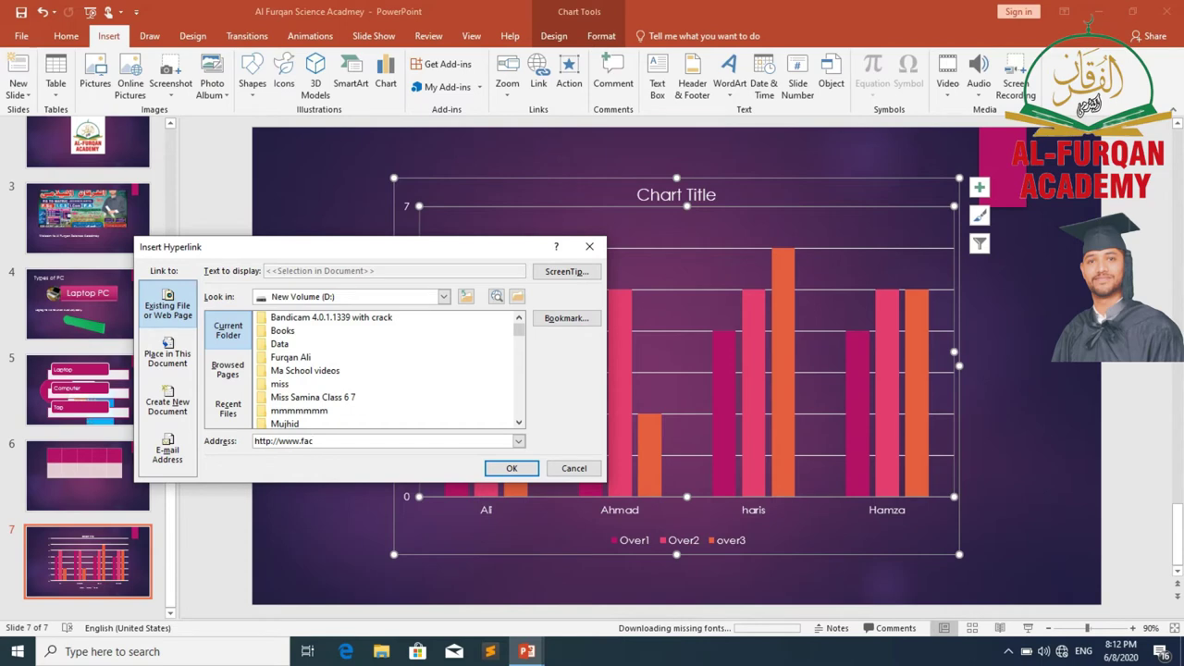
text(ebook.com/furqanali512)
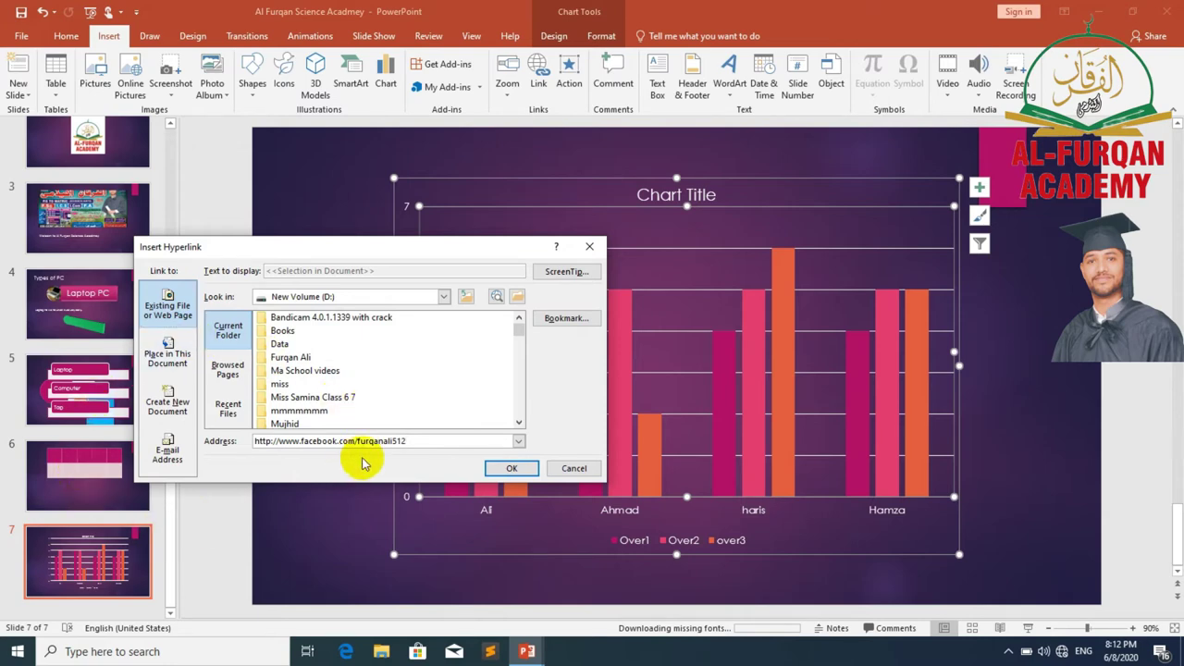
click(527, 468)
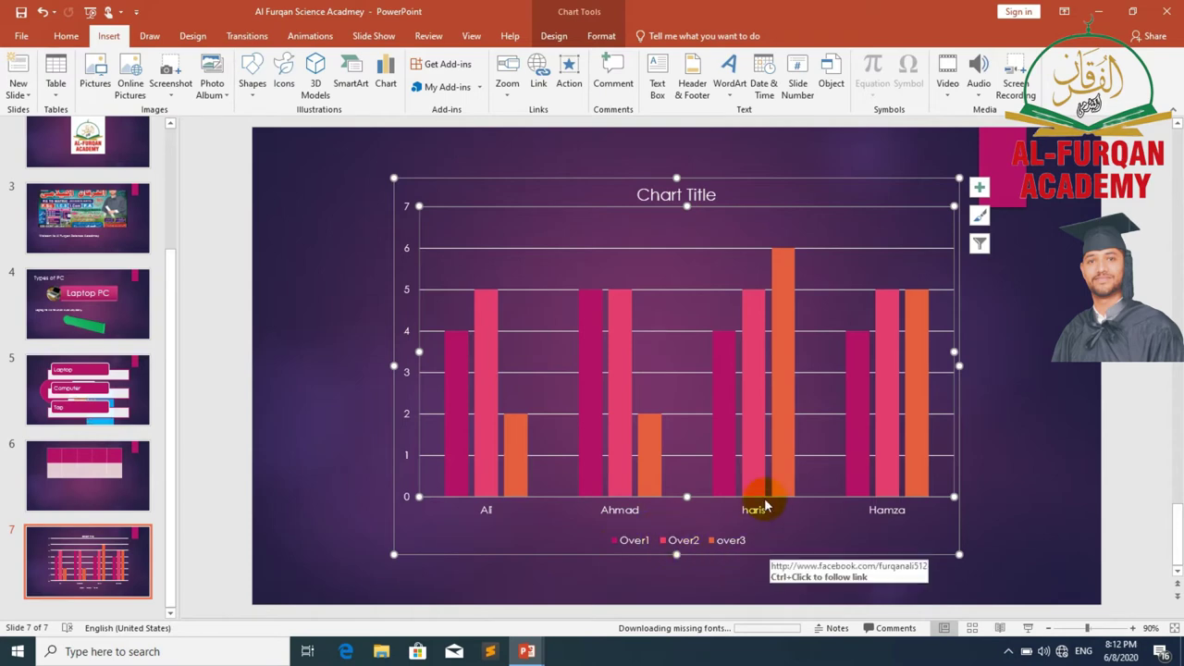
click(330, 408)
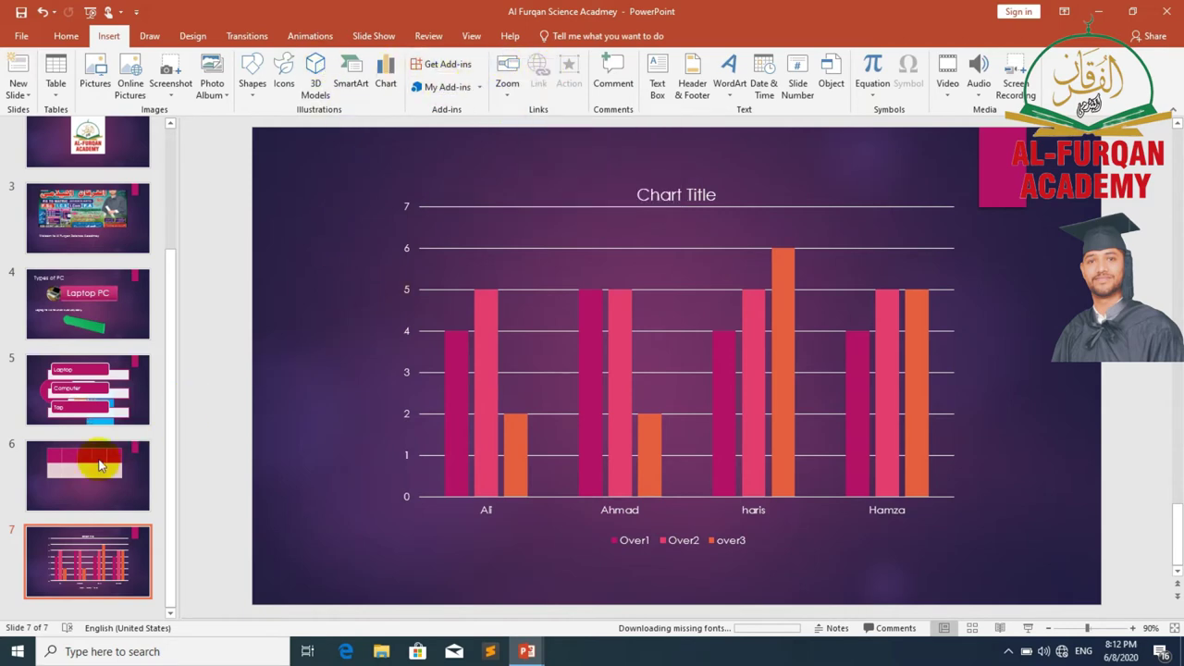
- On slide 6, type 'Link' in the text box
click(74, 492)
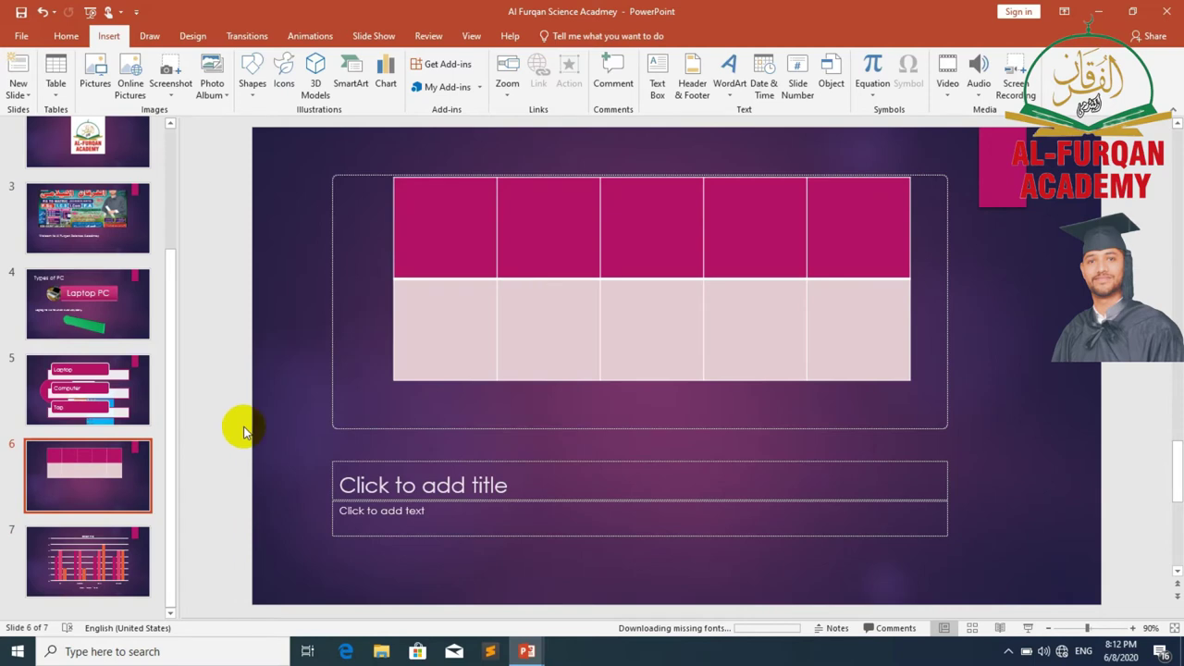
click(422, 479)
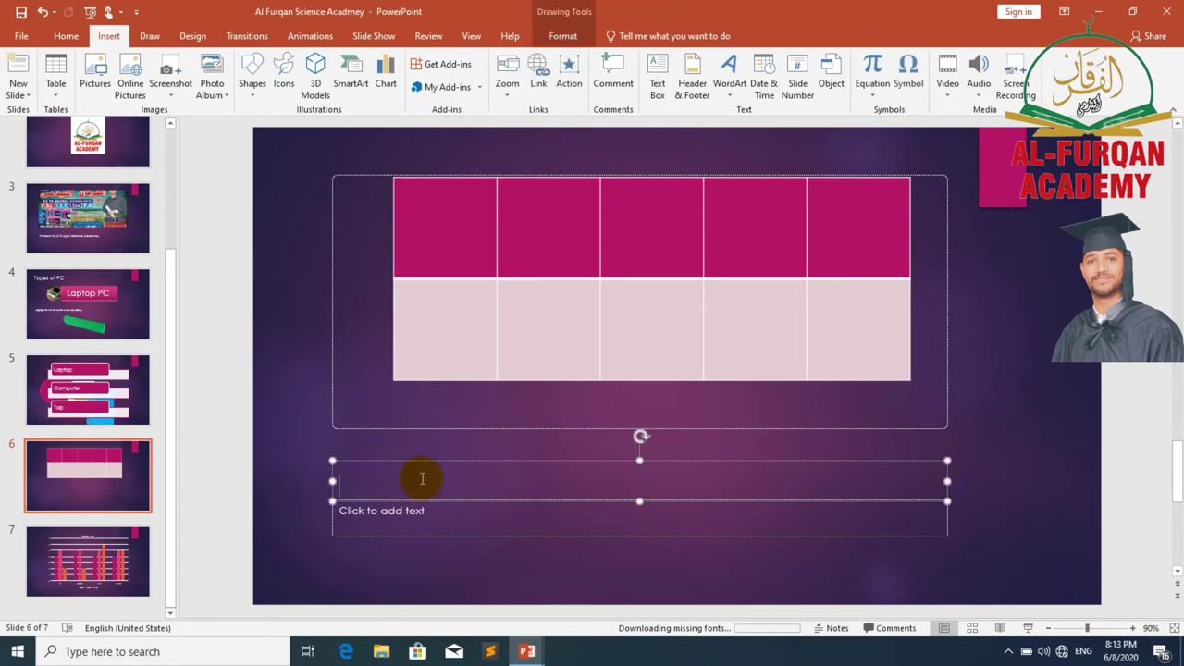
text(Link)
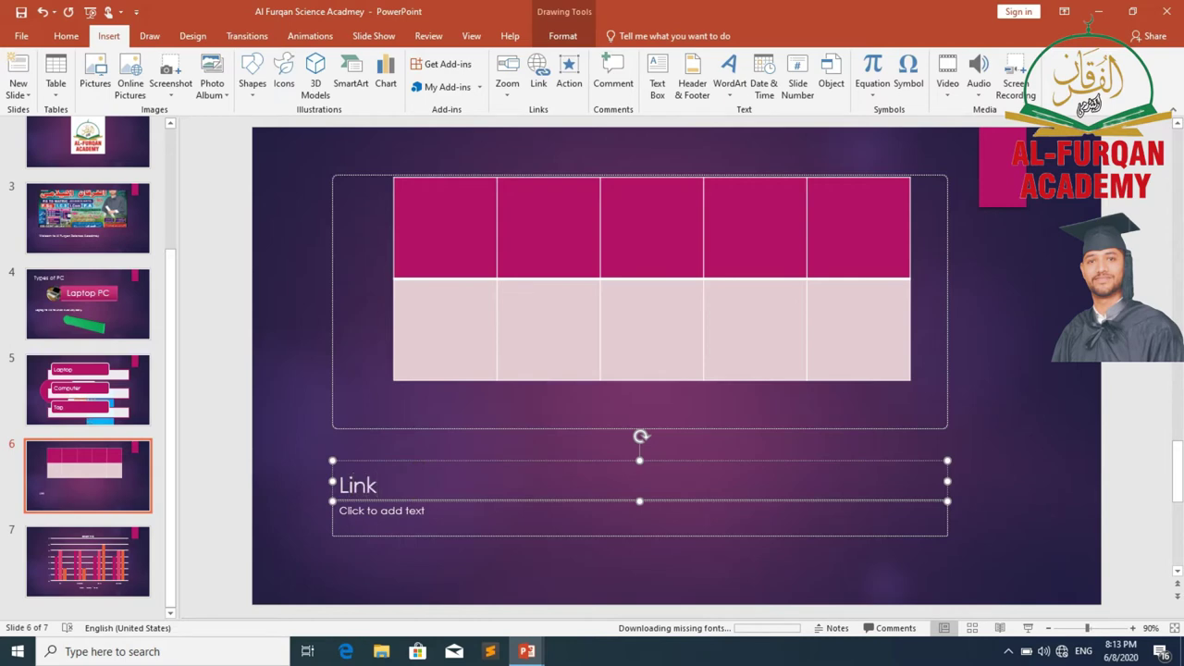
- Insert a hyperlink to the Facebook address after 'Link', with custom display text
click(537, 88)
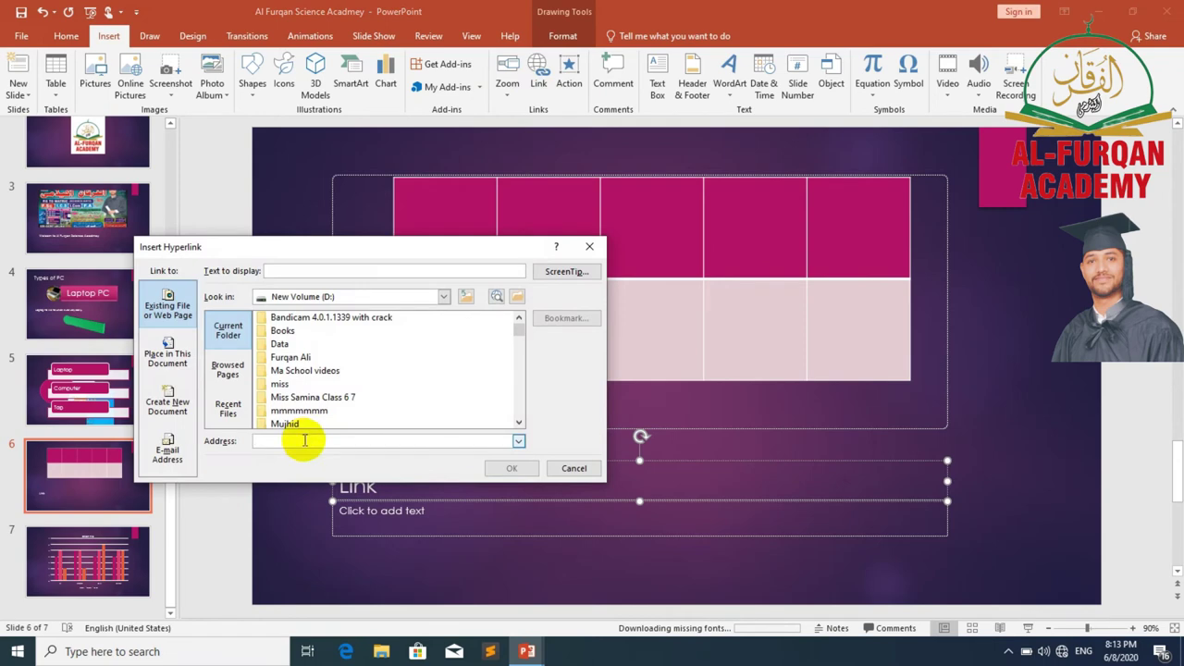
text(Www)
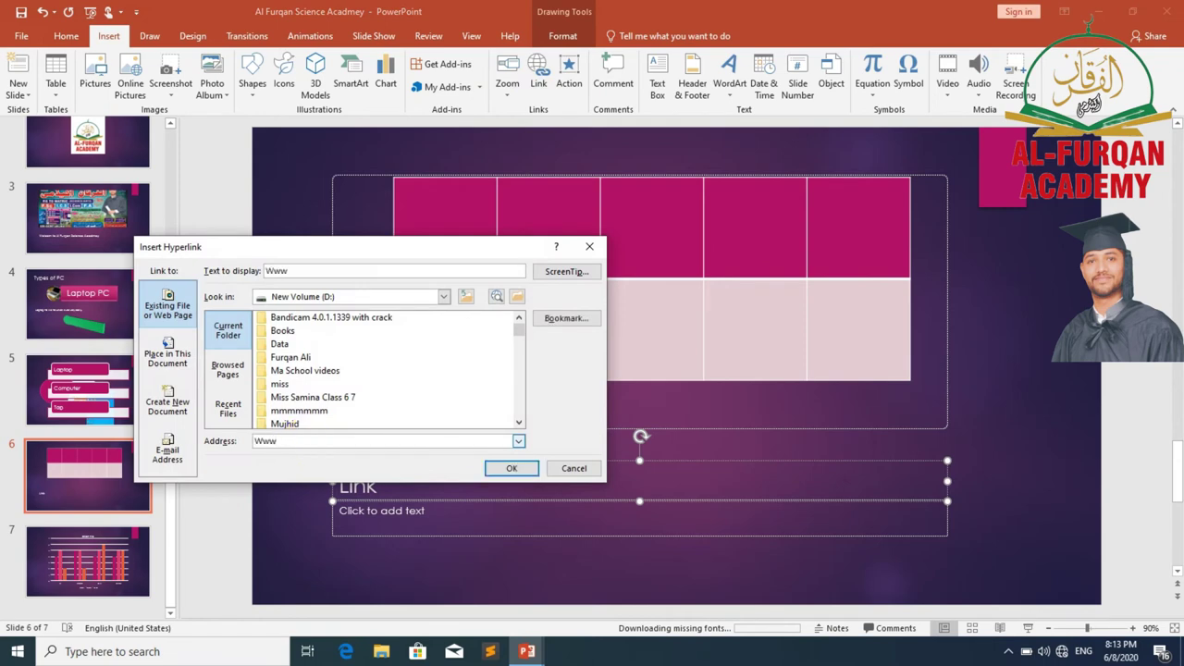
text(.facebook.com/fur)
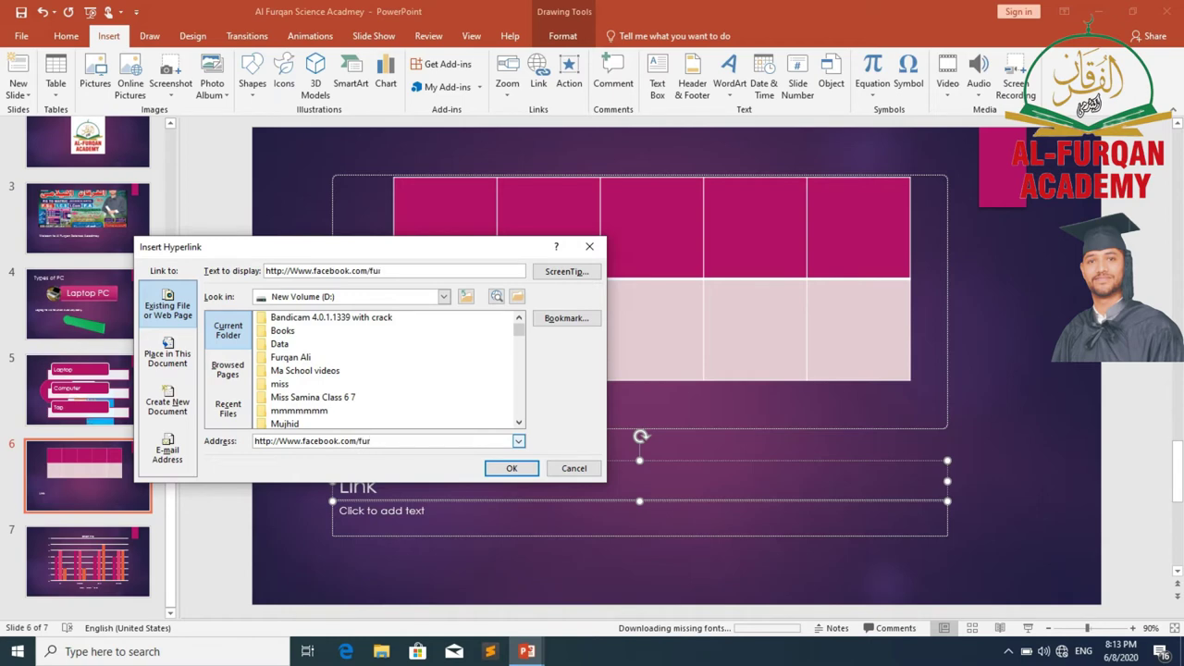
triple_click(394, 270)
text(qa)
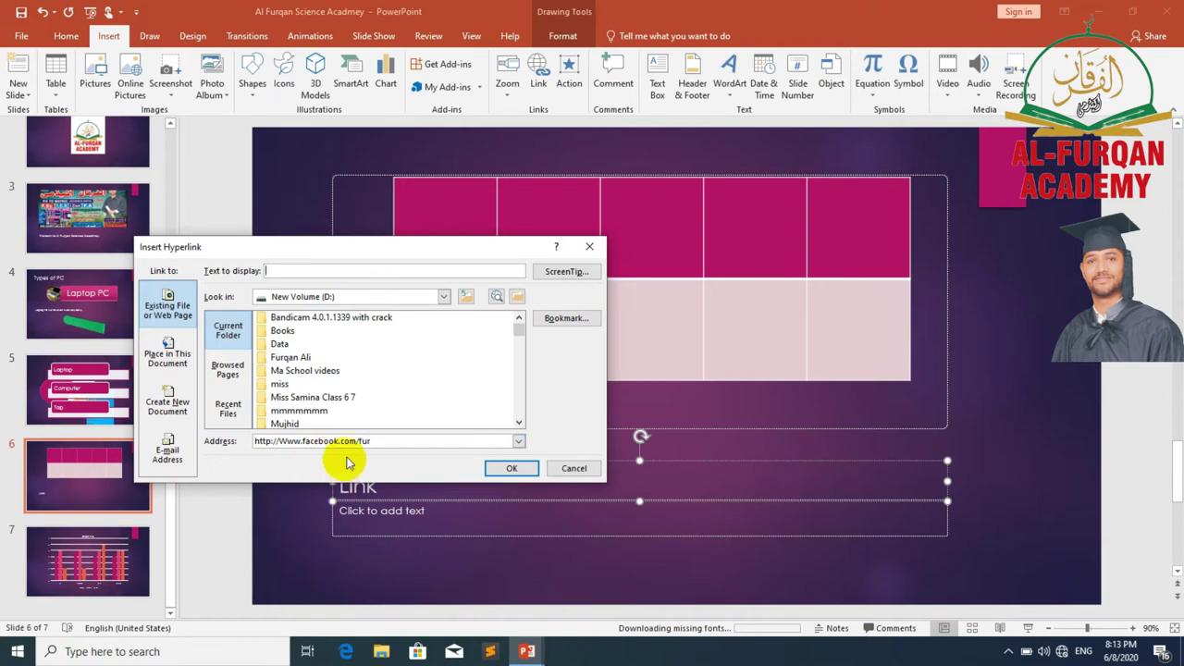
text(qanali512)
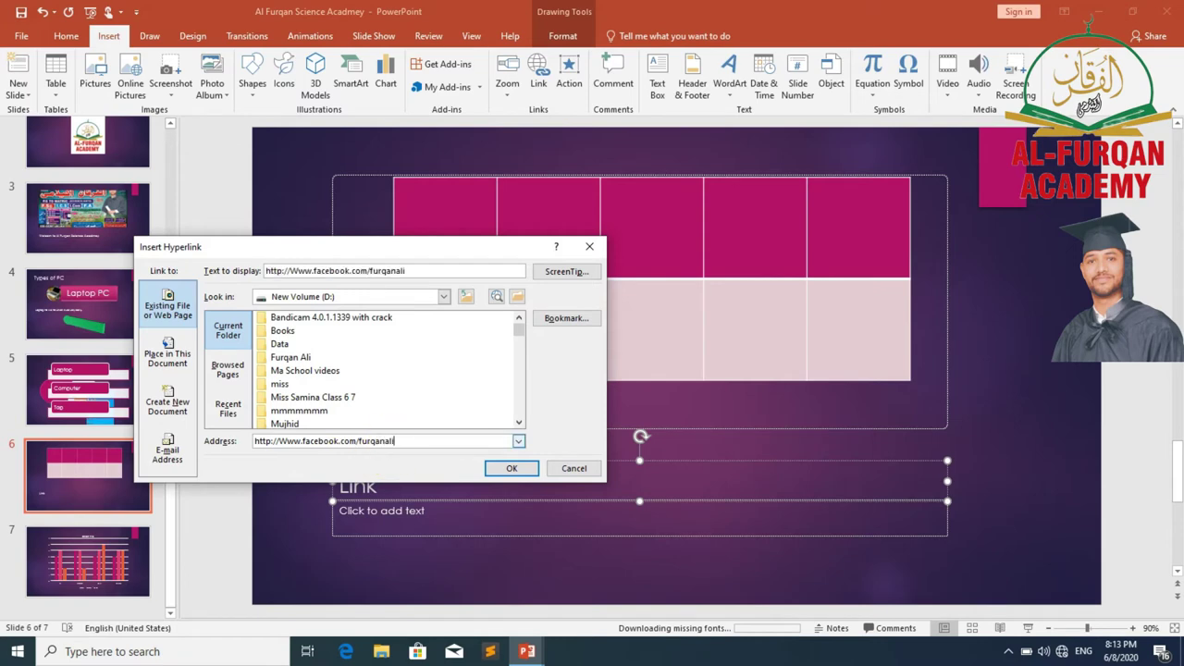
click(511, 468)
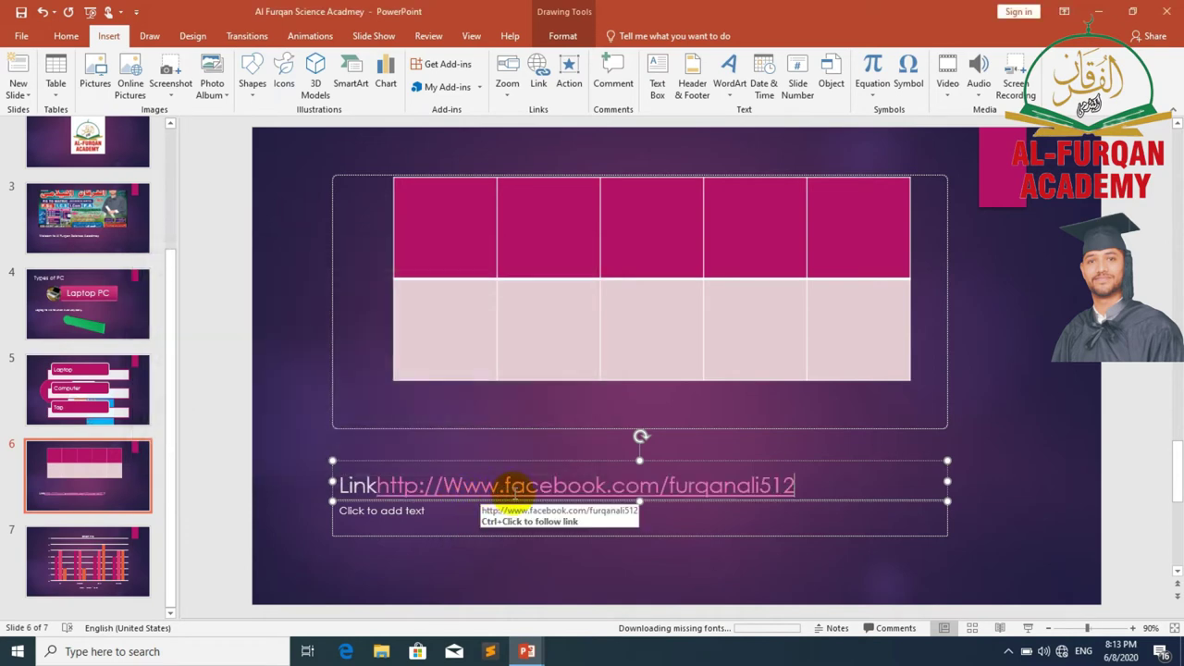
ctrl+click(454, 493)
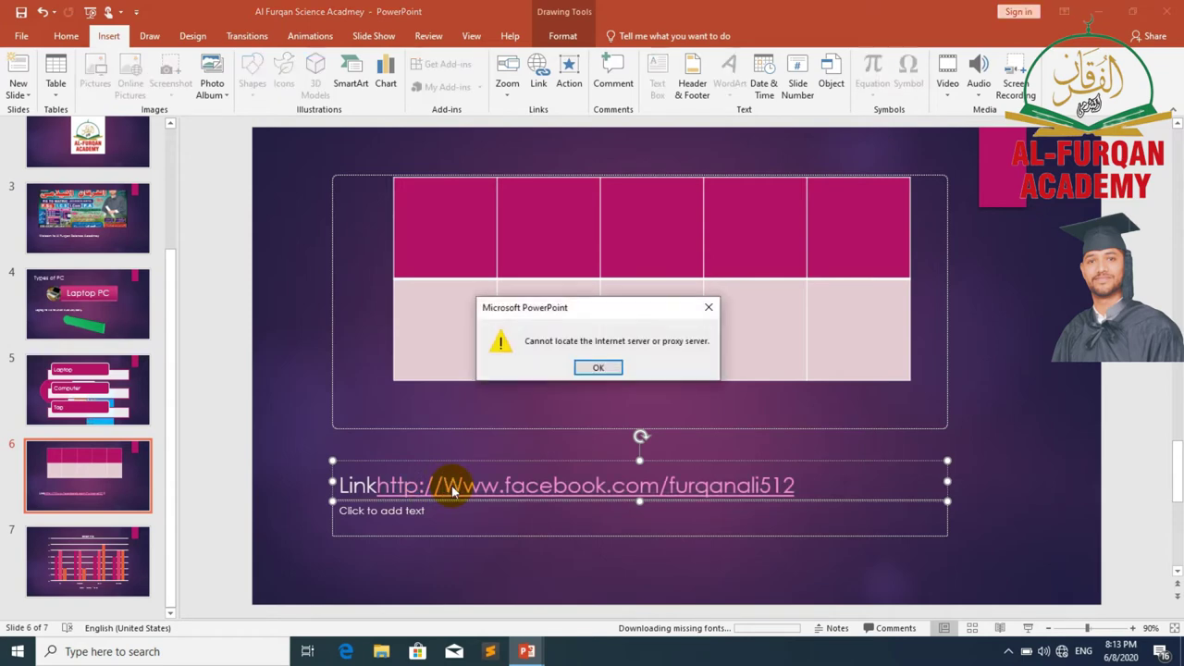
click(601, 367)
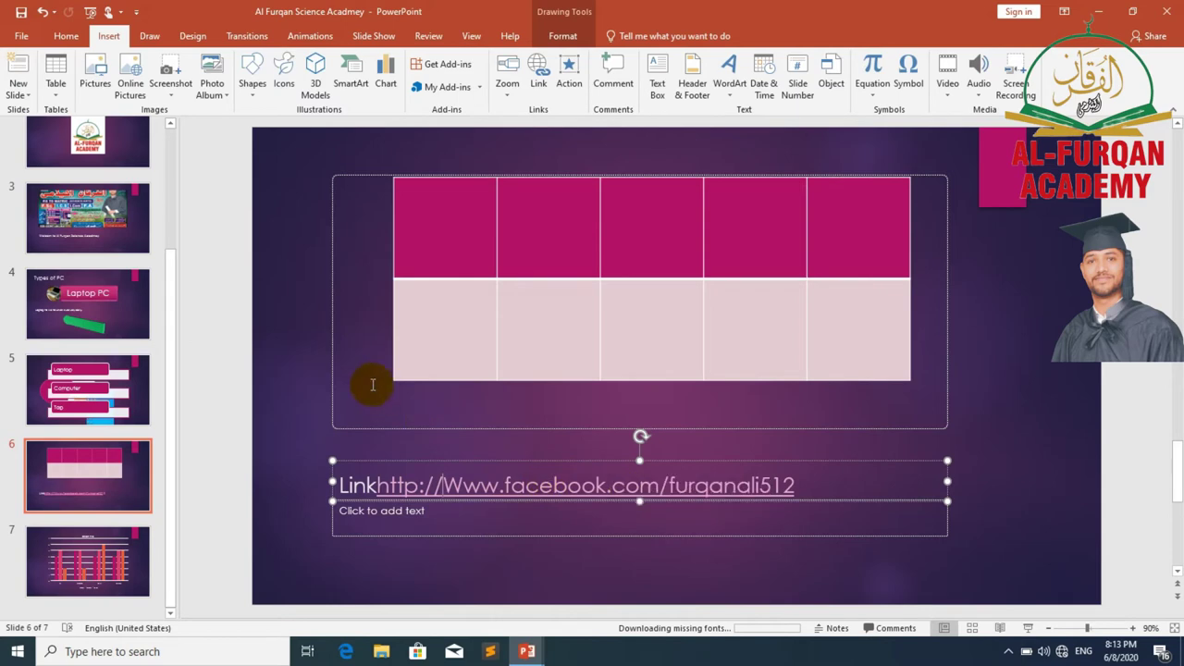
click(569, 85)
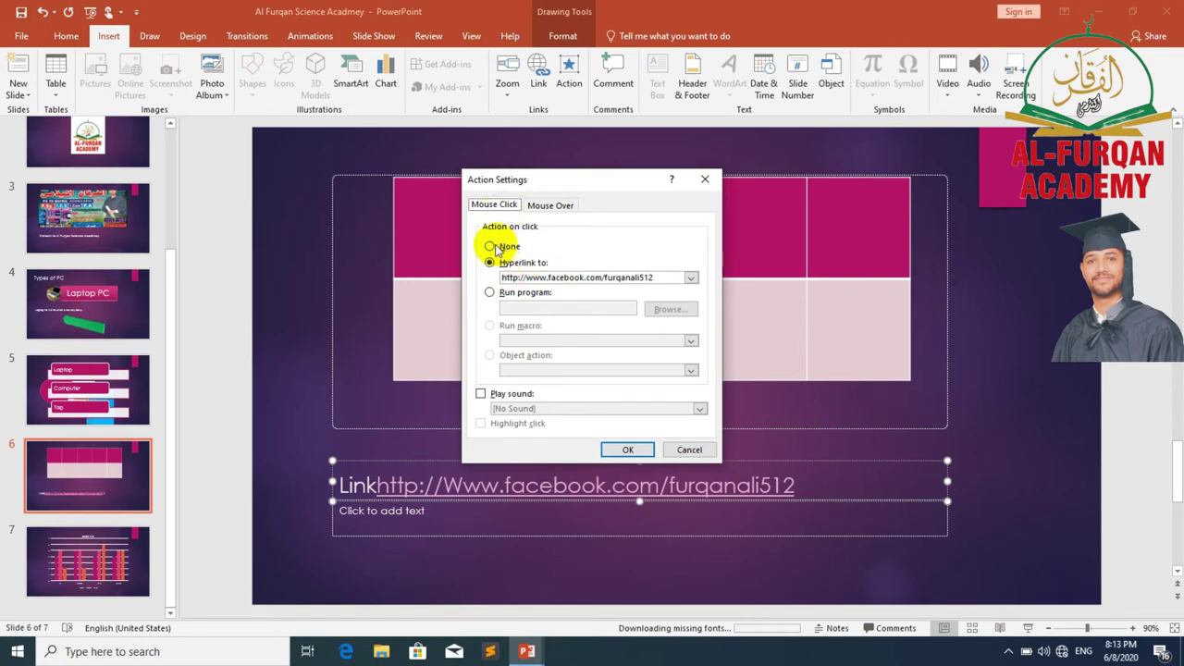
click(549, 205)
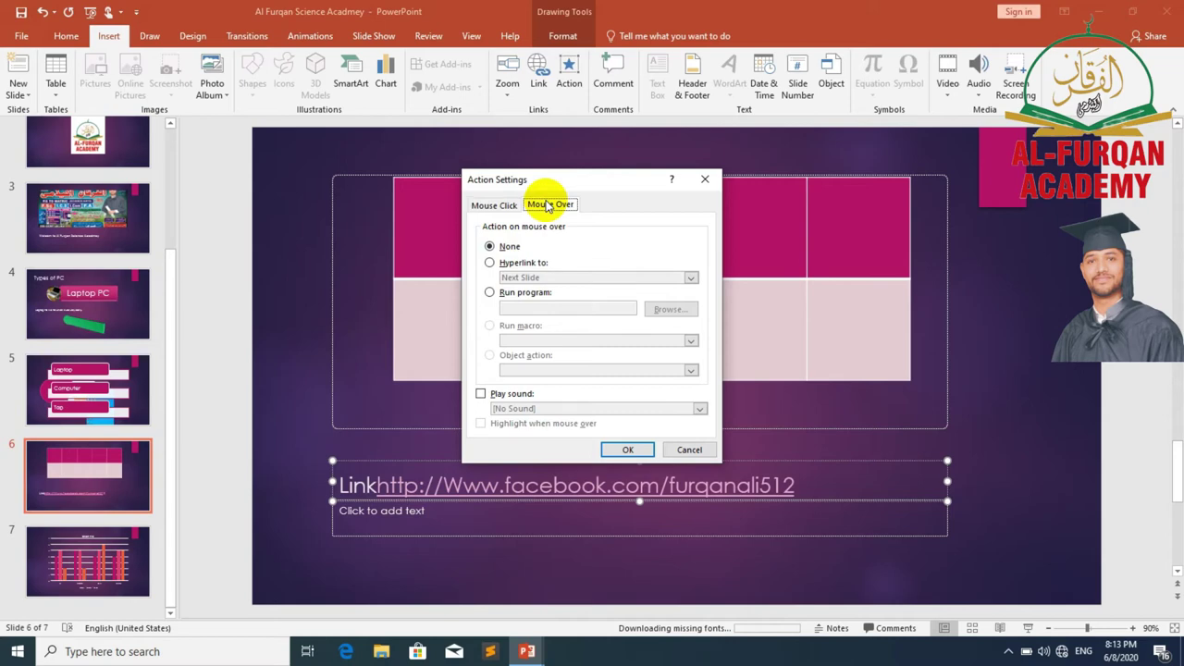
click(495, 263)
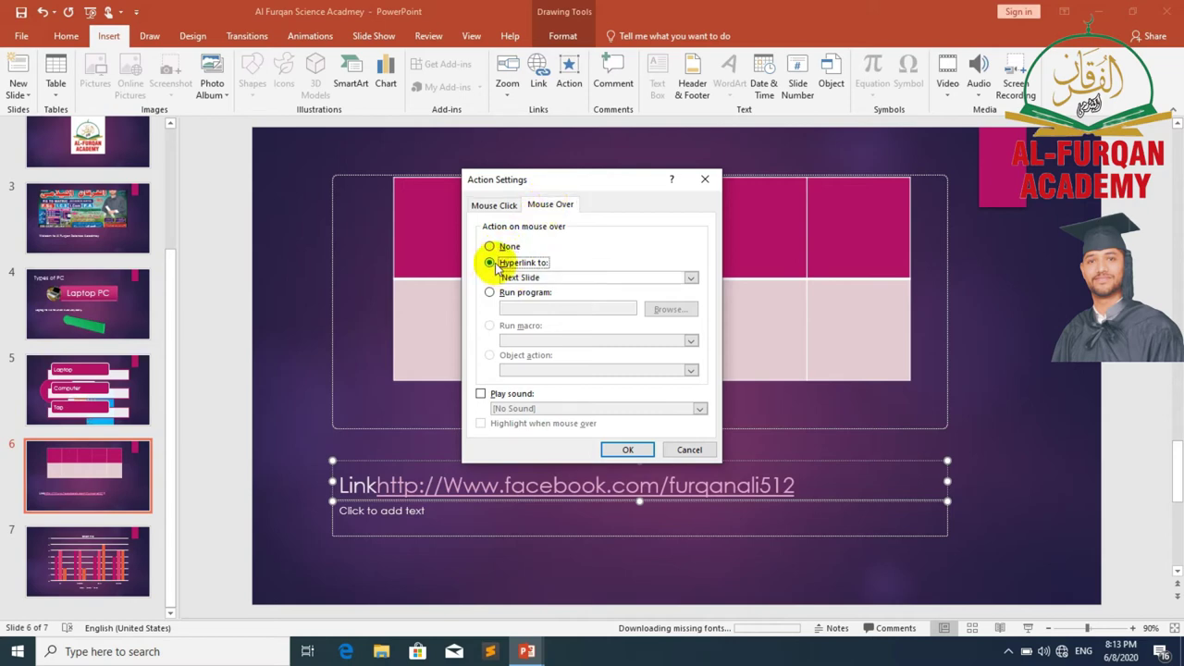
click(496, 206)
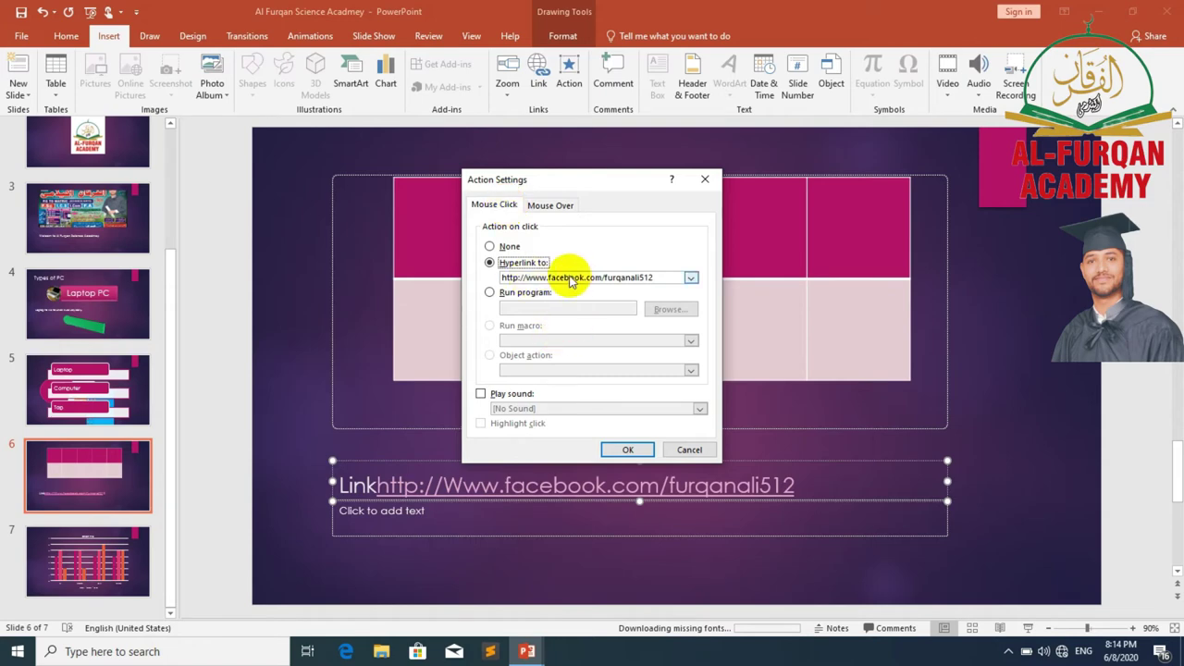
click(550, 204)
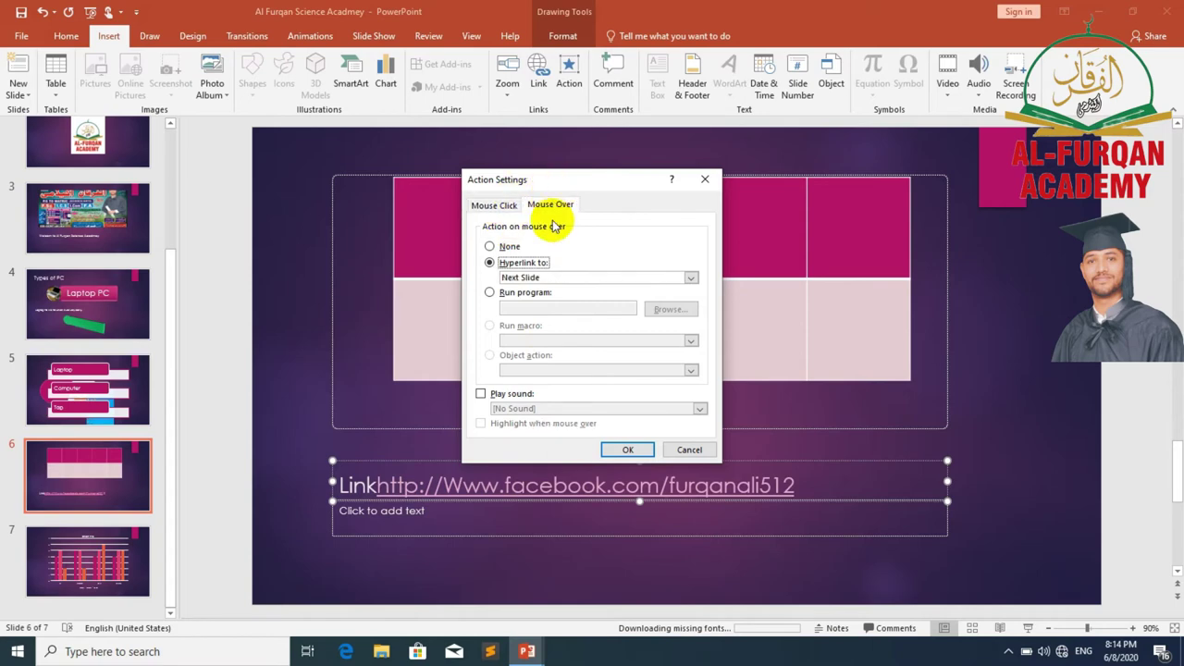
click(687, 453)
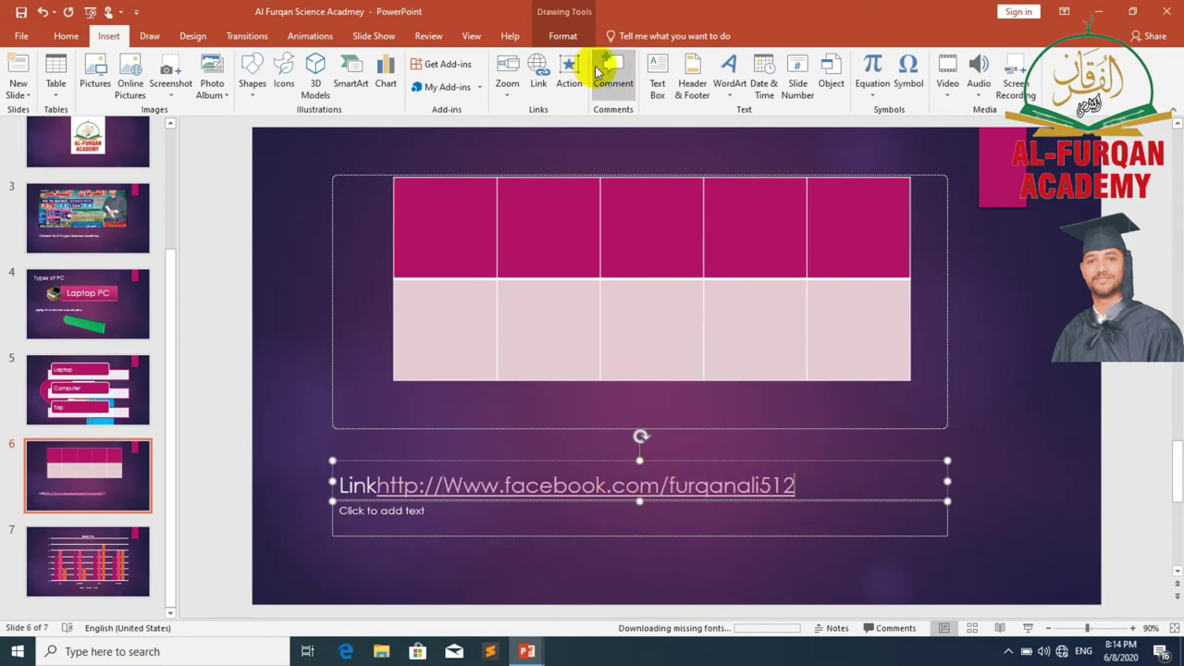
- Add a slide 6 comment reading 'It is my face book link'
click(618, 83)
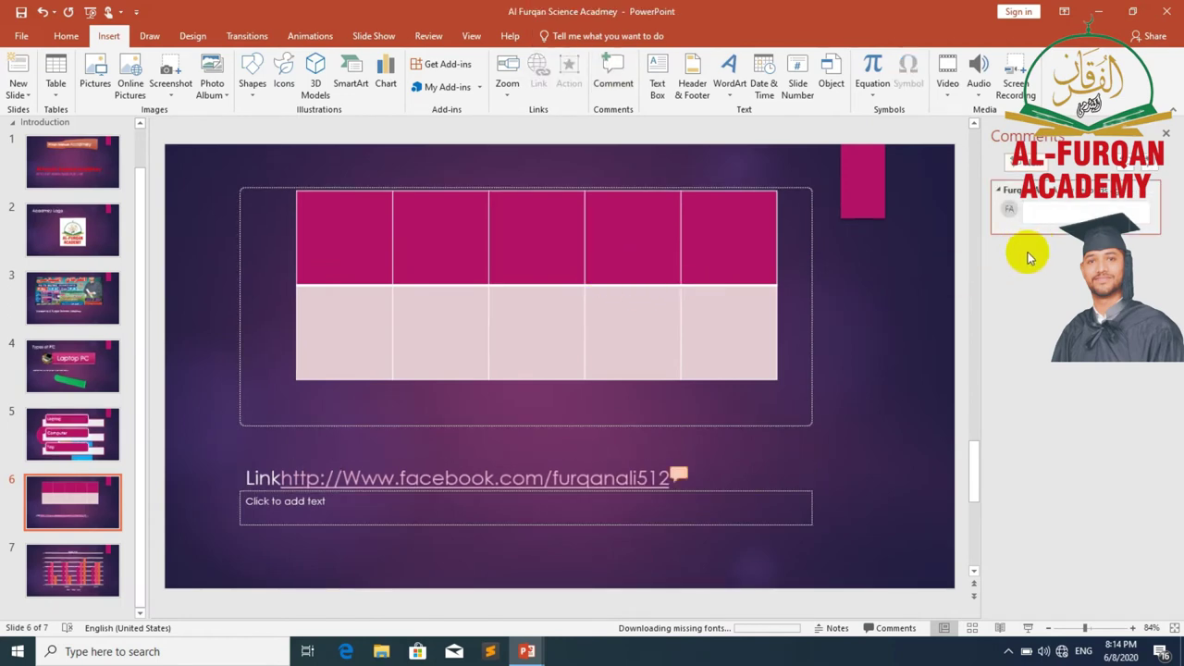
text(It is)
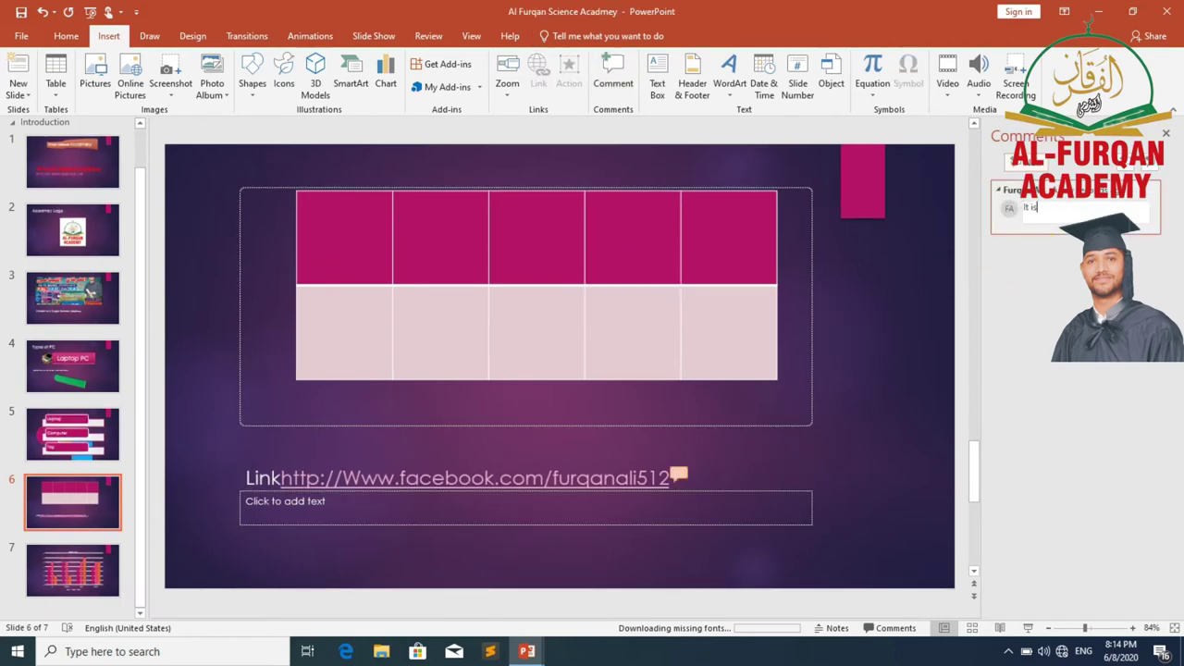
text( my face)
text(book link)
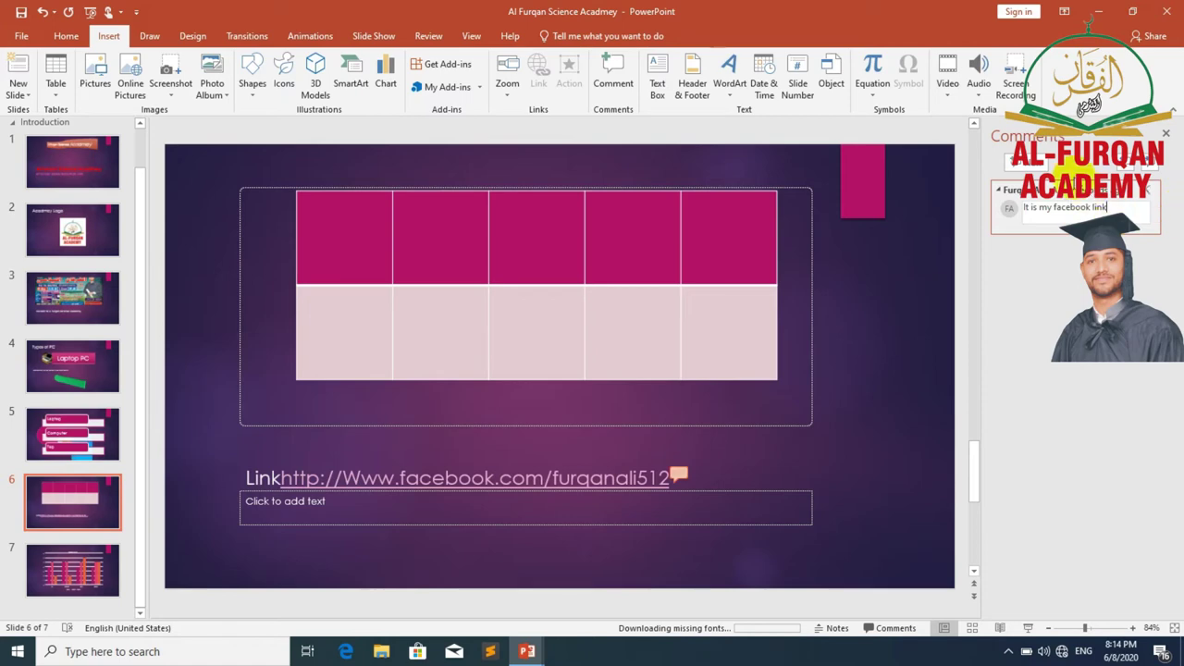
click(850, 387)
click(678, 475)
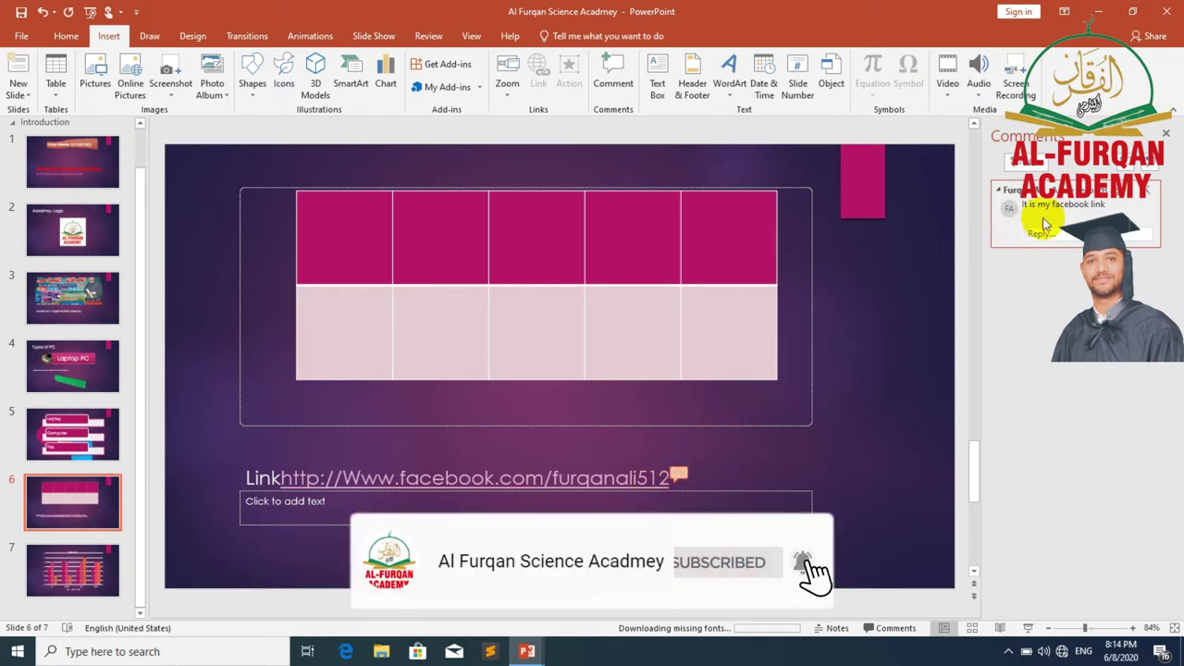
click(720, 186)
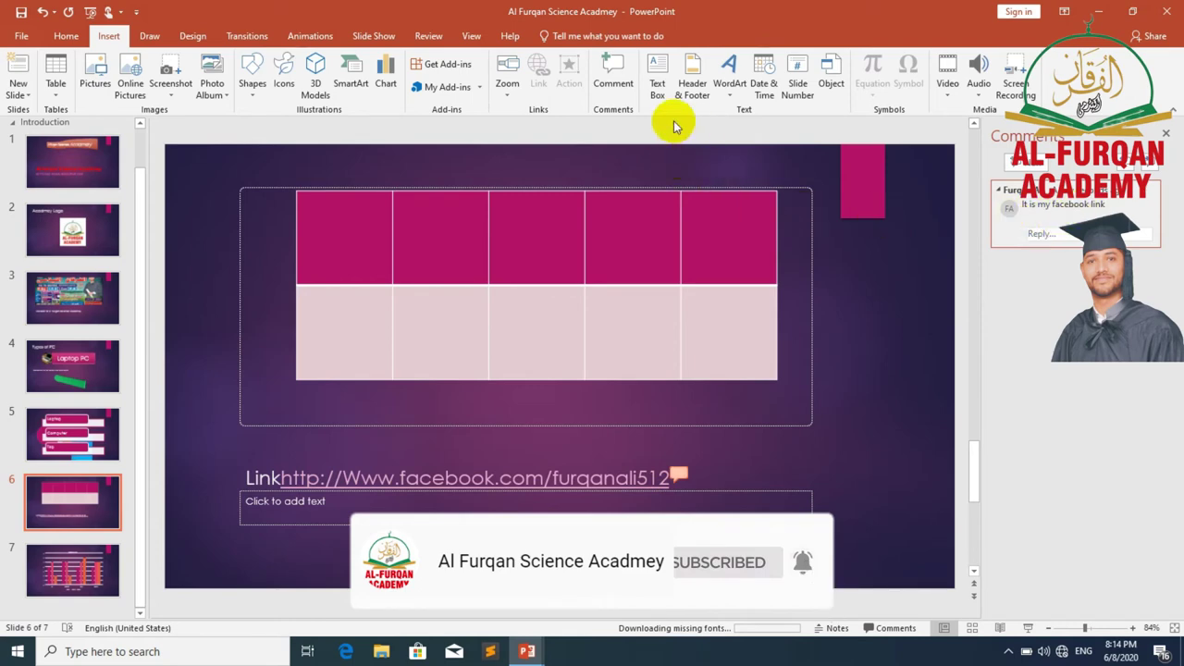
- Step through the comments, delete both, and start a fresh empty comment
click(632, 91)
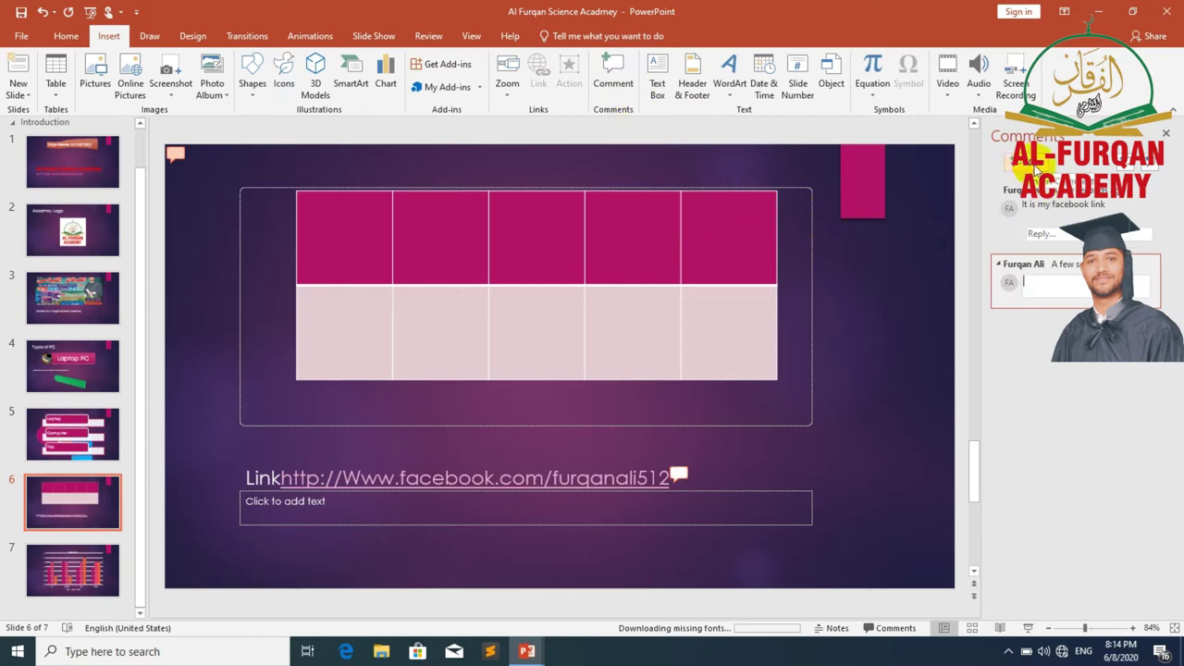
click(1150, 165)
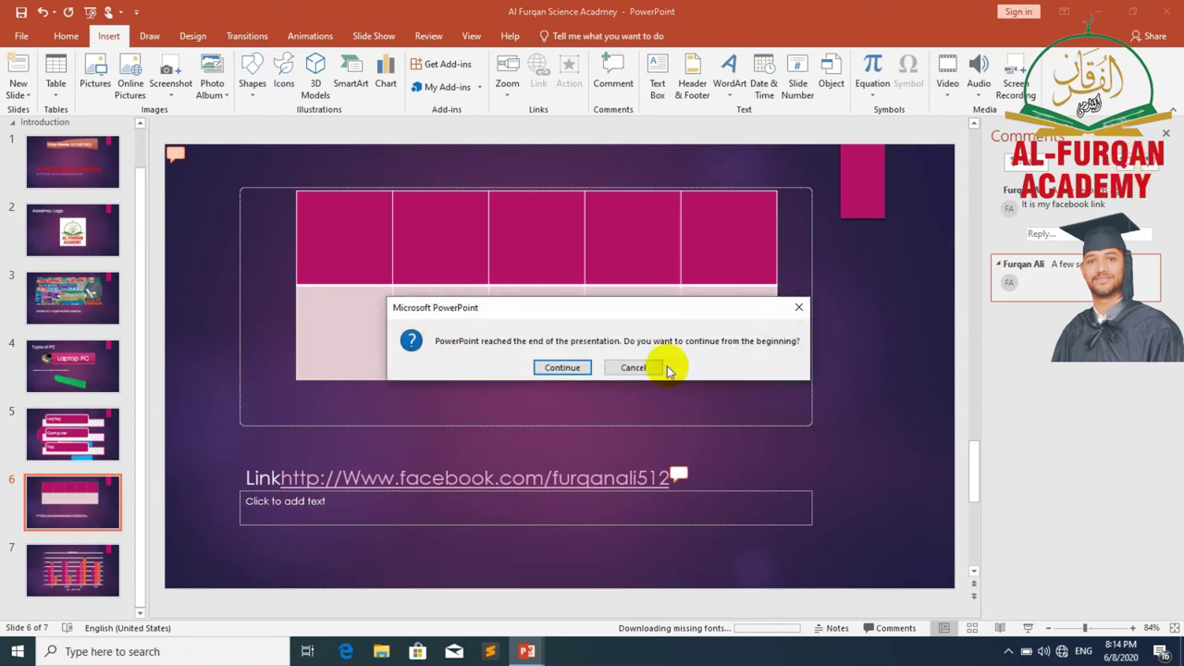
click(565, 367)
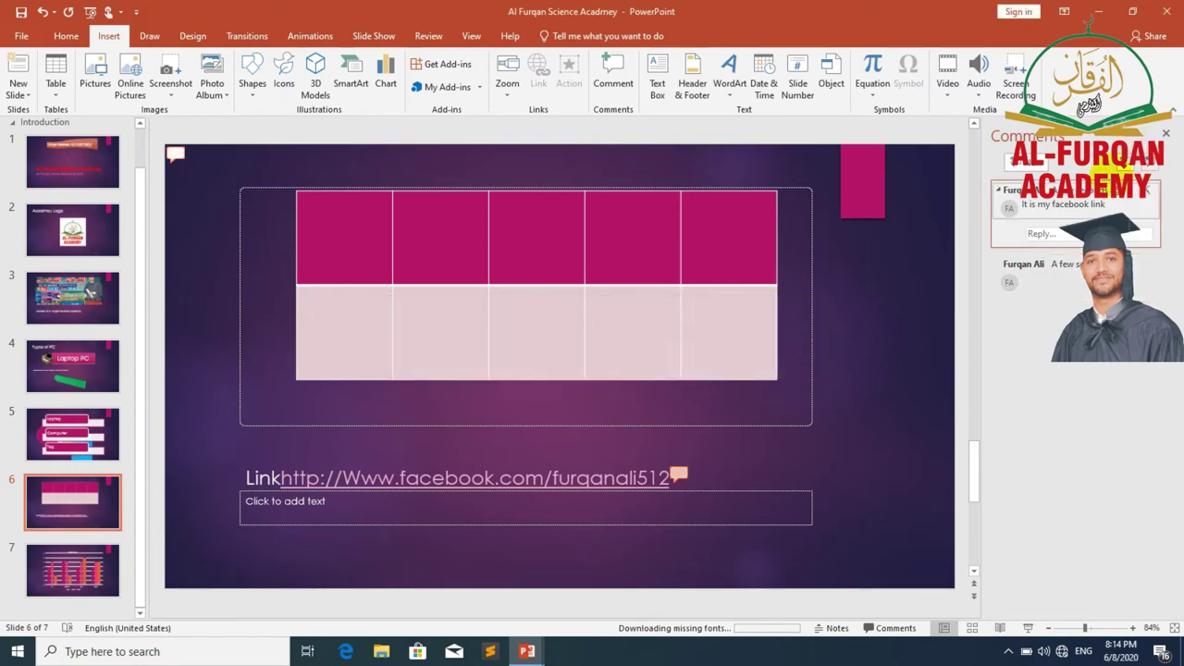
click(1129, 164)
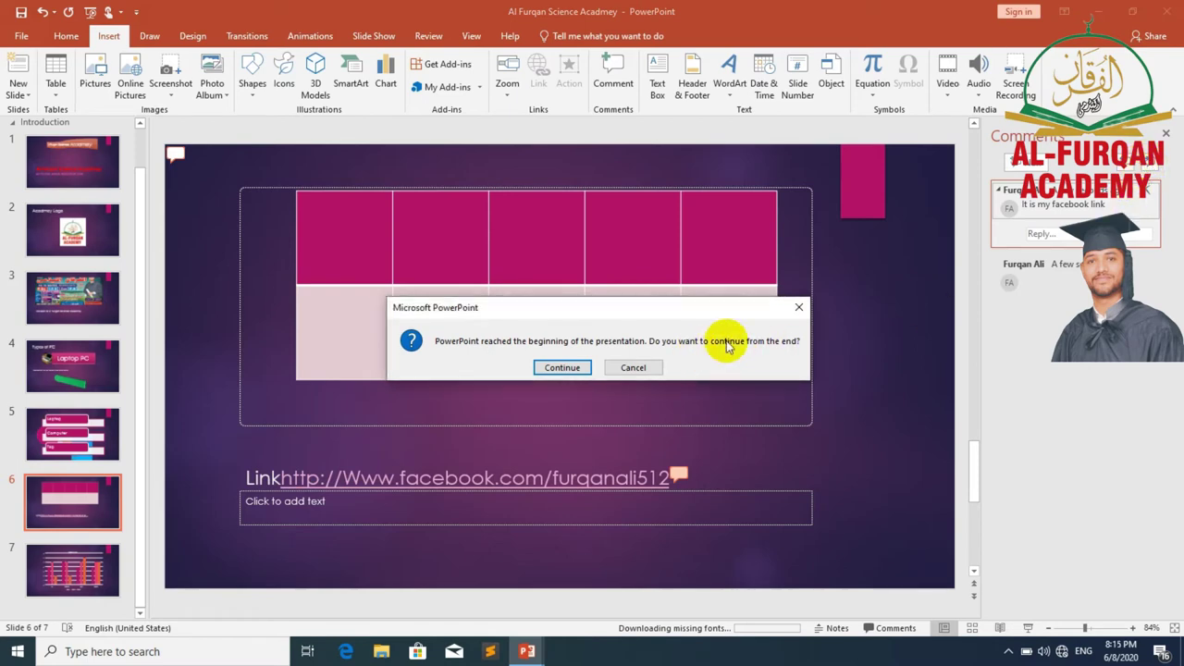
click(799, 310)
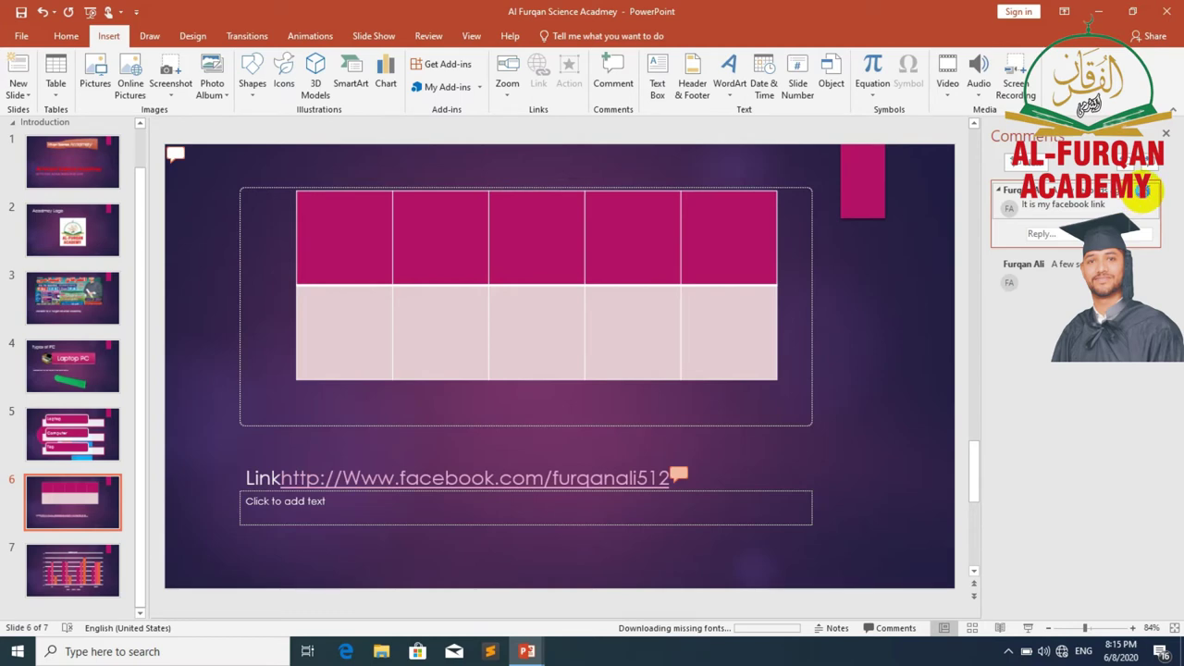
click(1146, 192)
click(1145, 193)
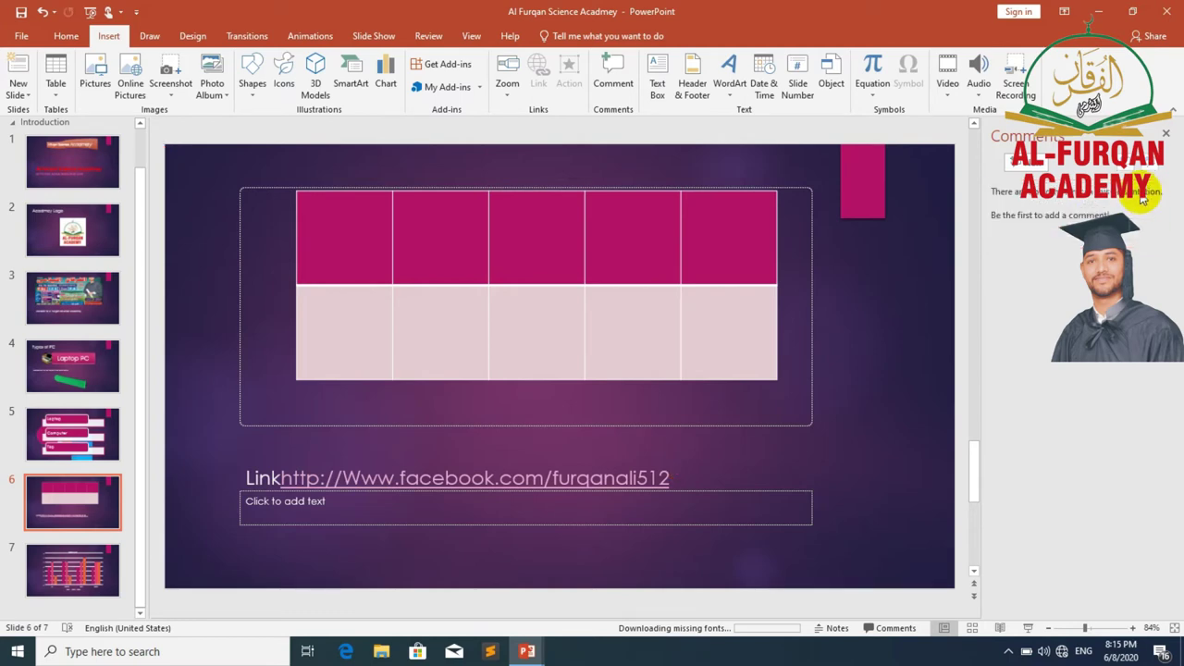
click(1015, 162)
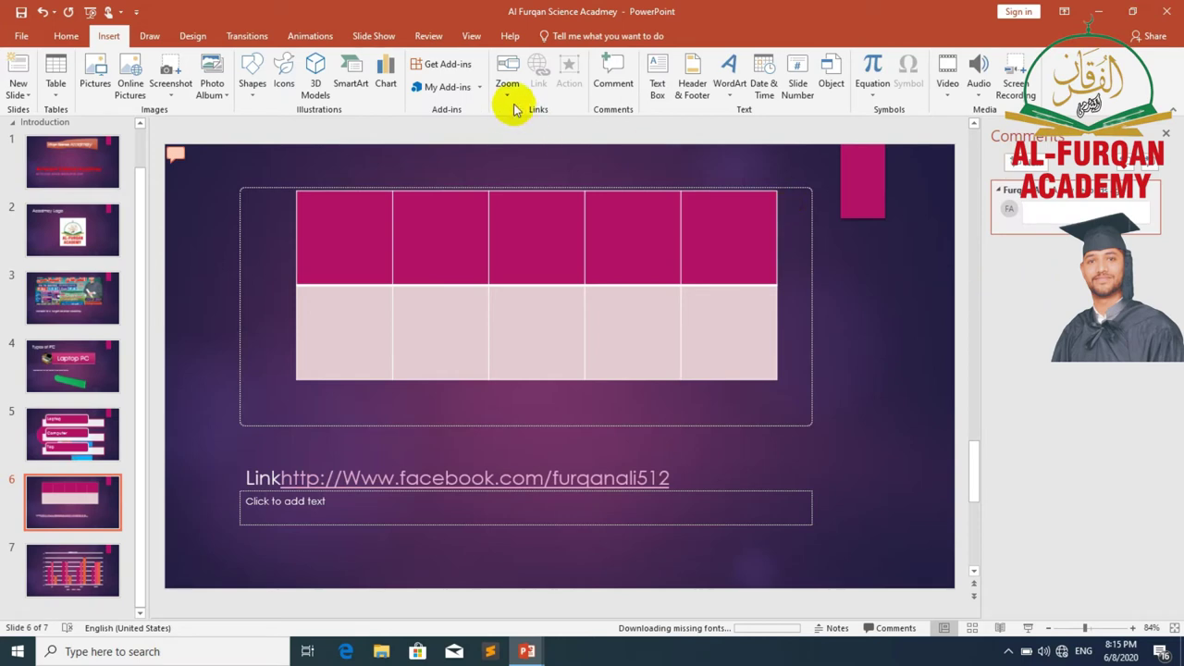
click(656, 89)
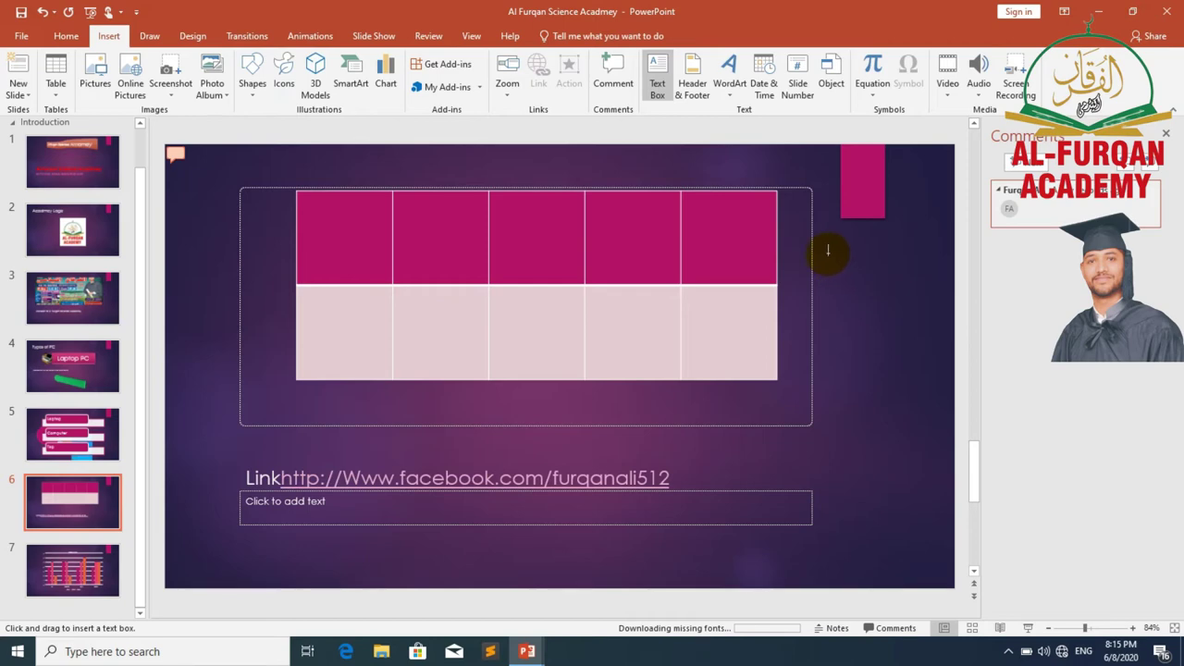
- Draw a text box right of the table reading 'This slide is about the link of social media.'
mouse_move(828, 252)
mouse_down()
mouse_move(883, 281)
mouse_move(984, 394)
mouse_move(925, 449)
mouse_move(926, 506)
mouse_up()
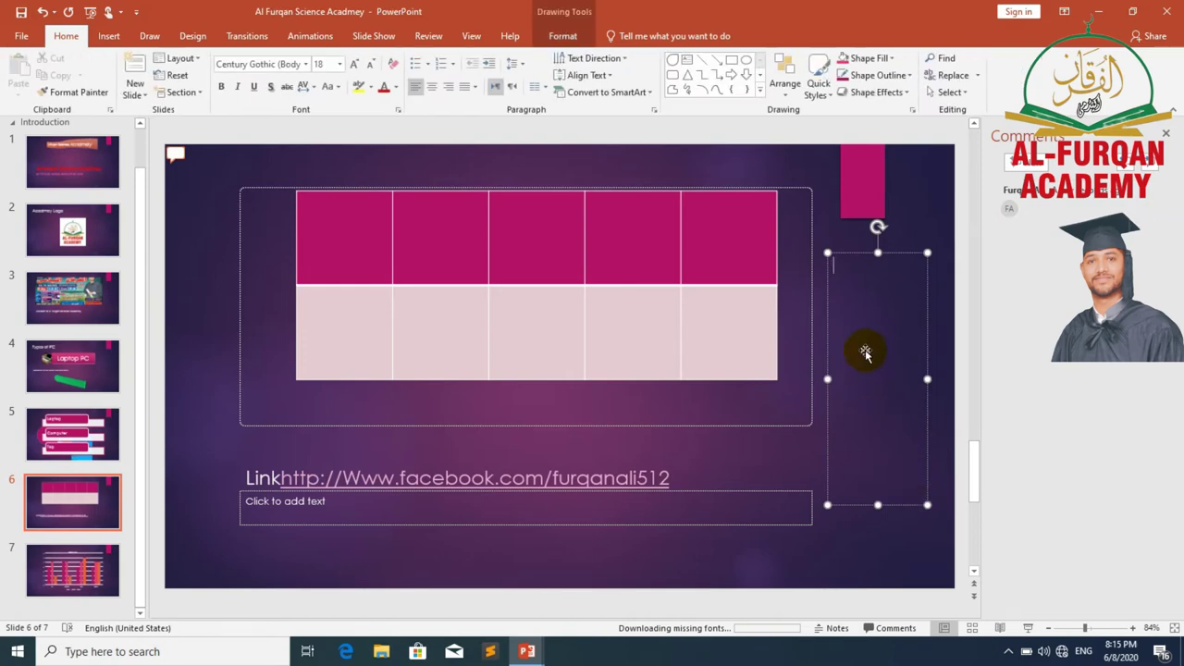
text(This)
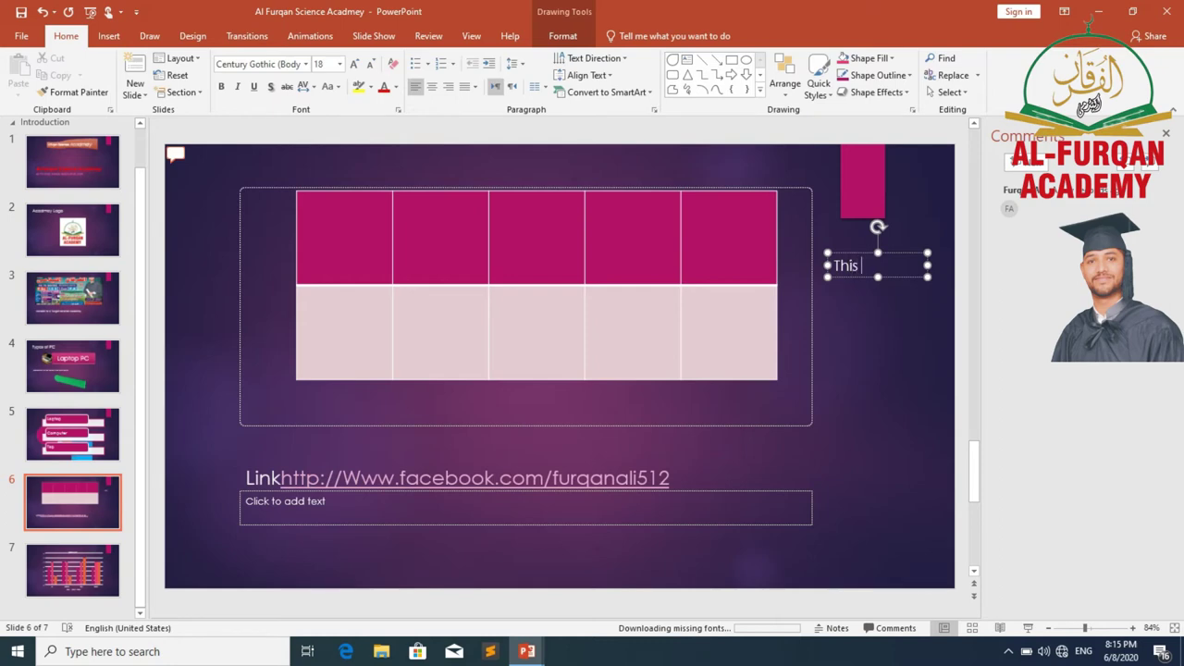
text( slide is about the link)
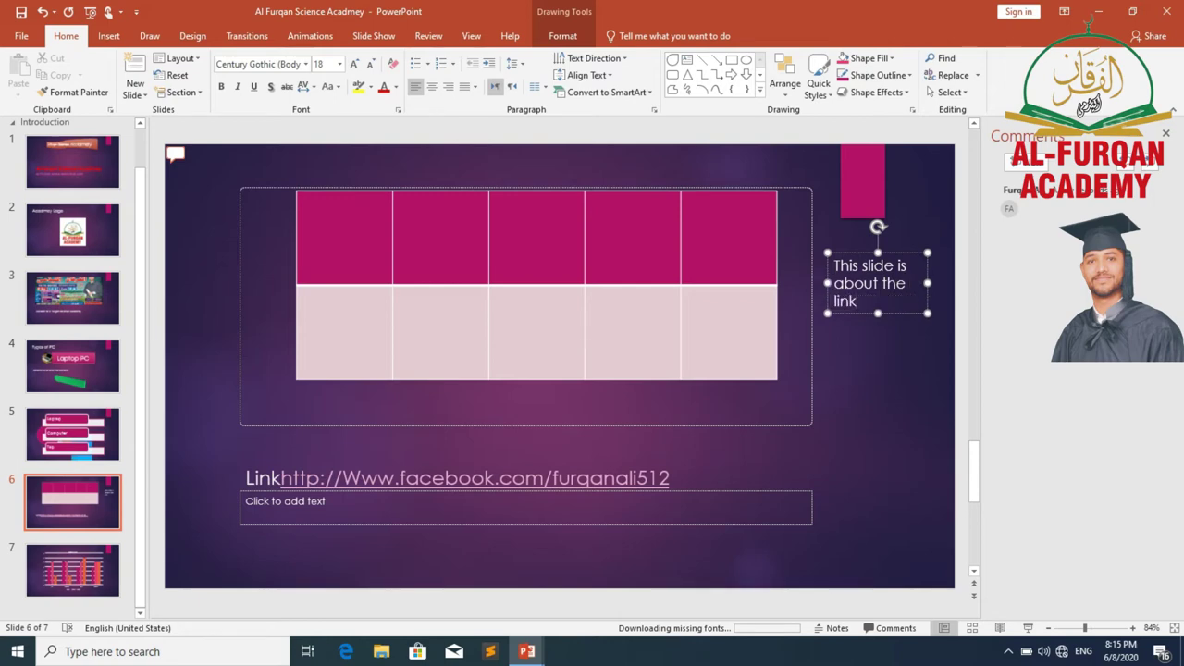
key(BackSpace)
text(about the link of social medi)
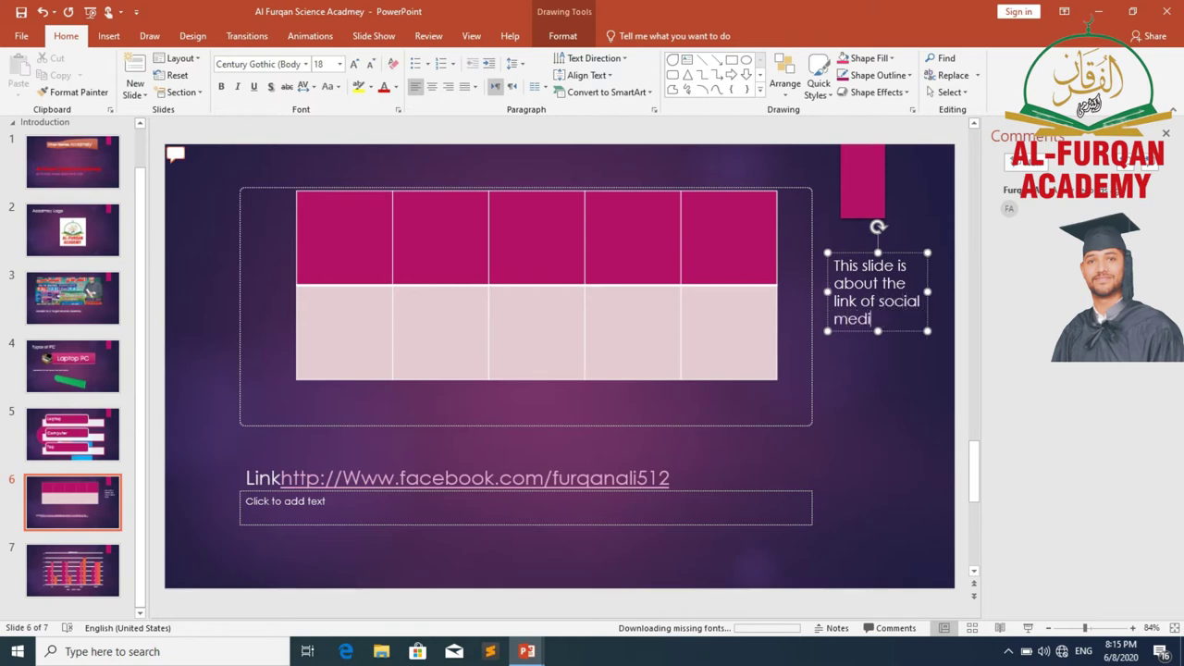
text(a.)
click(897, 435)
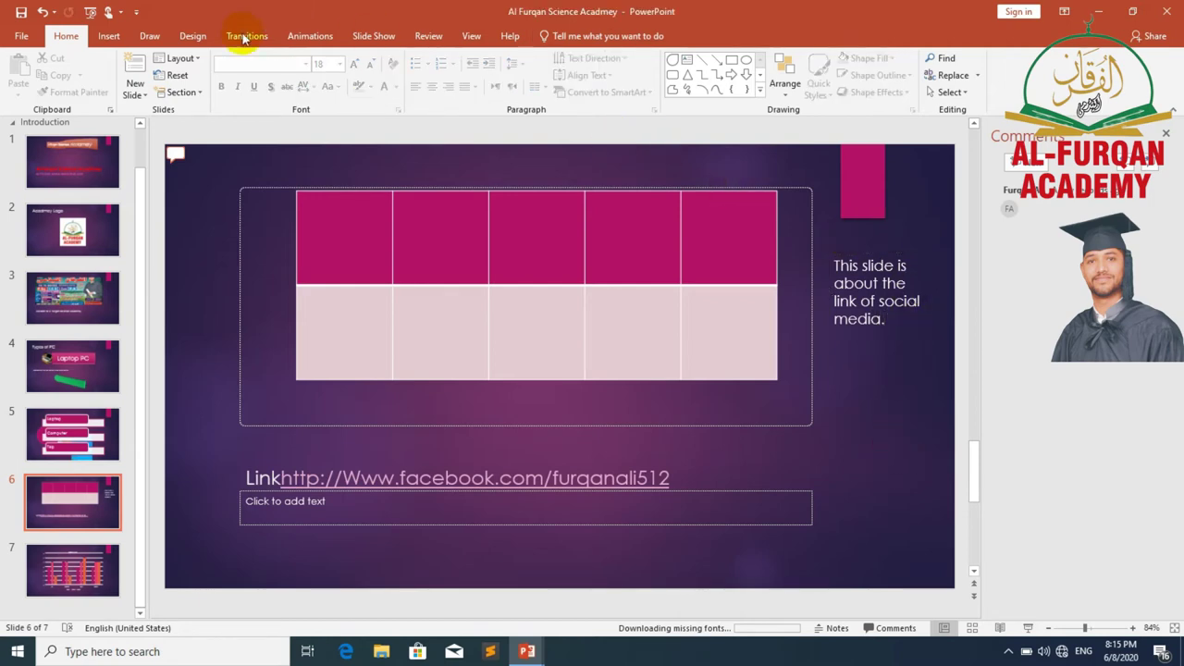
- Turn on date, slide number and the 'Al FurqanScience Acadmey' footer for all slides
click(113, 37)
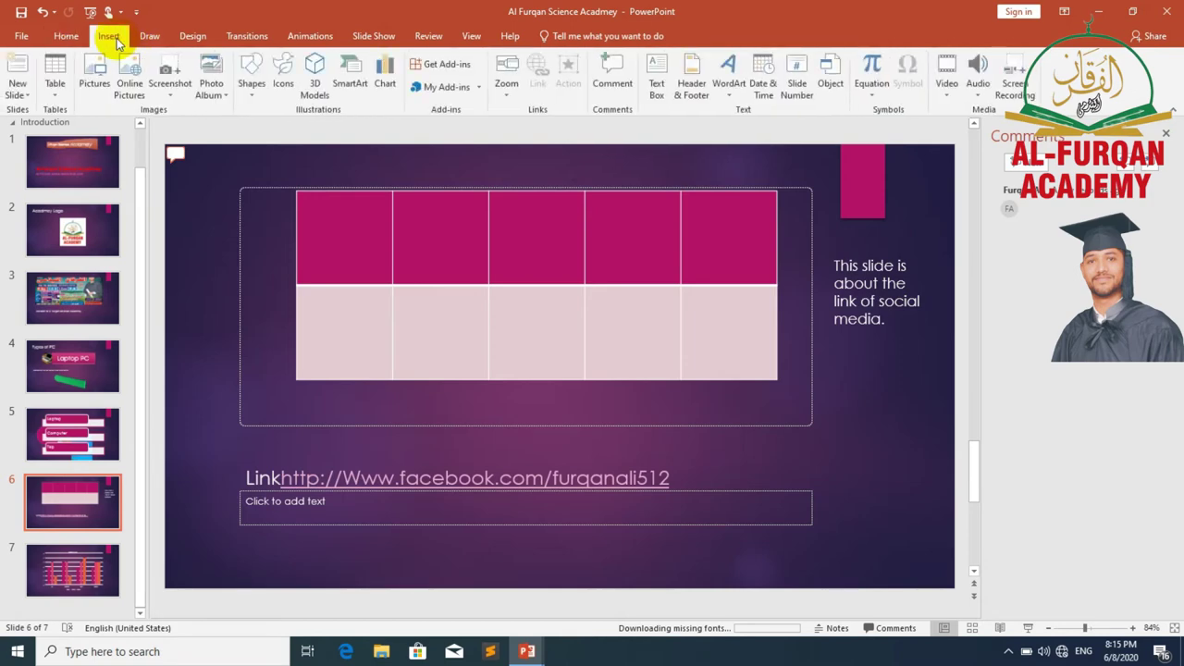
click(694, 90)
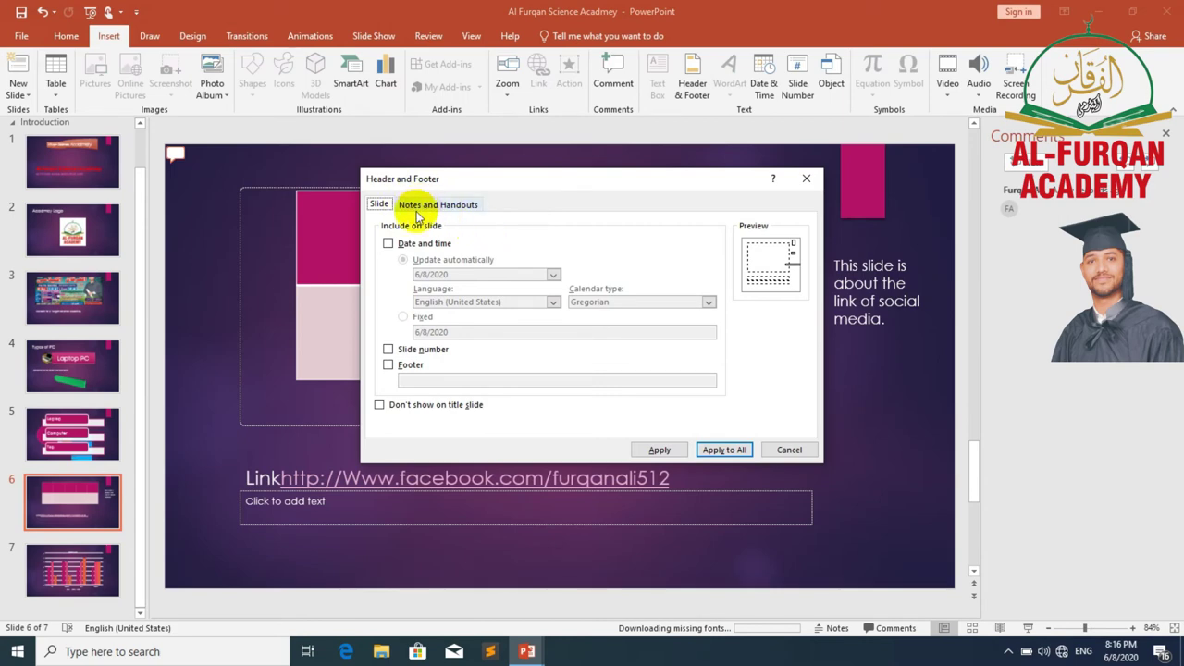
click(443, 246)
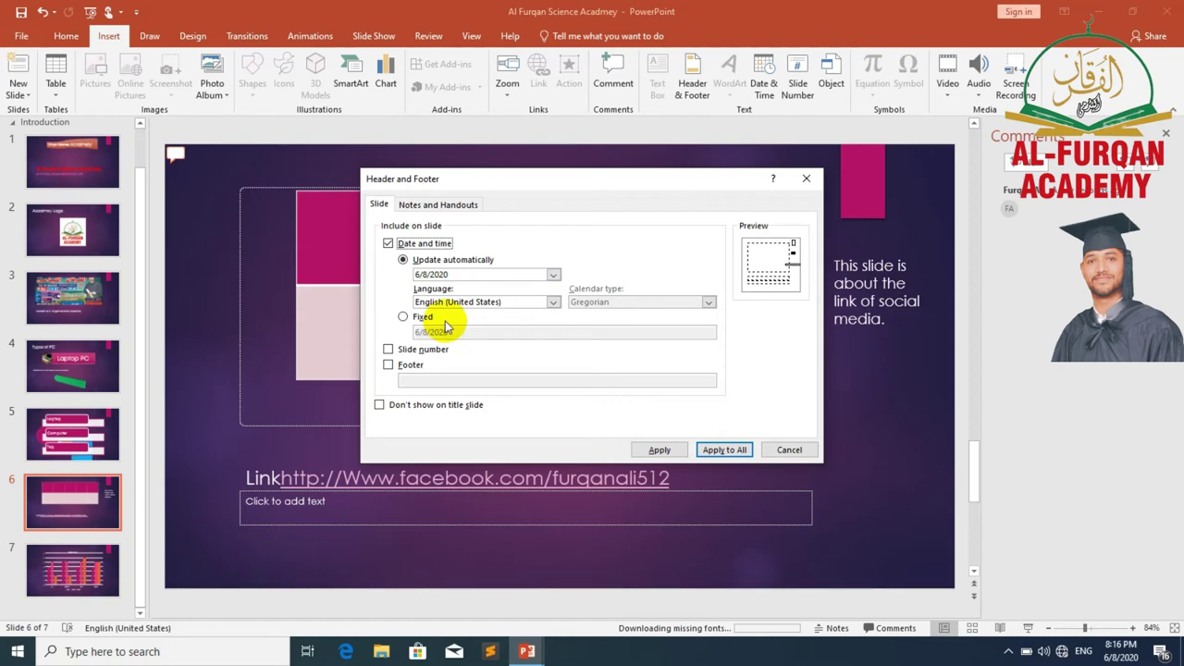
click(389, 352)
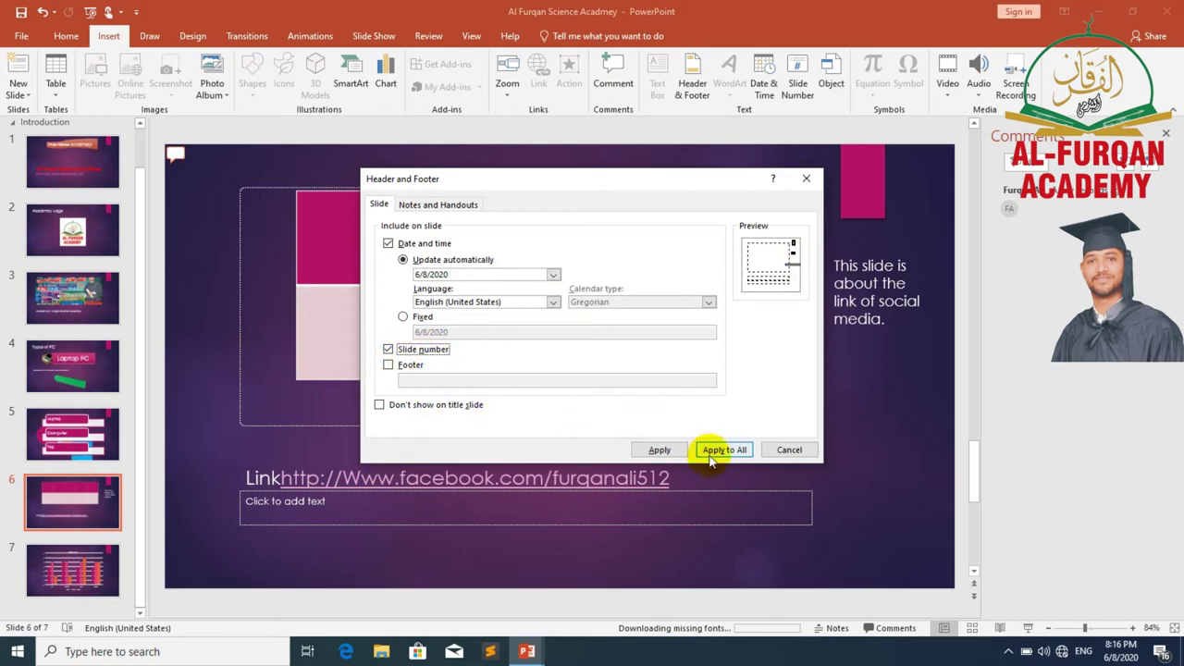
click(388, 365)
click(420, 380)
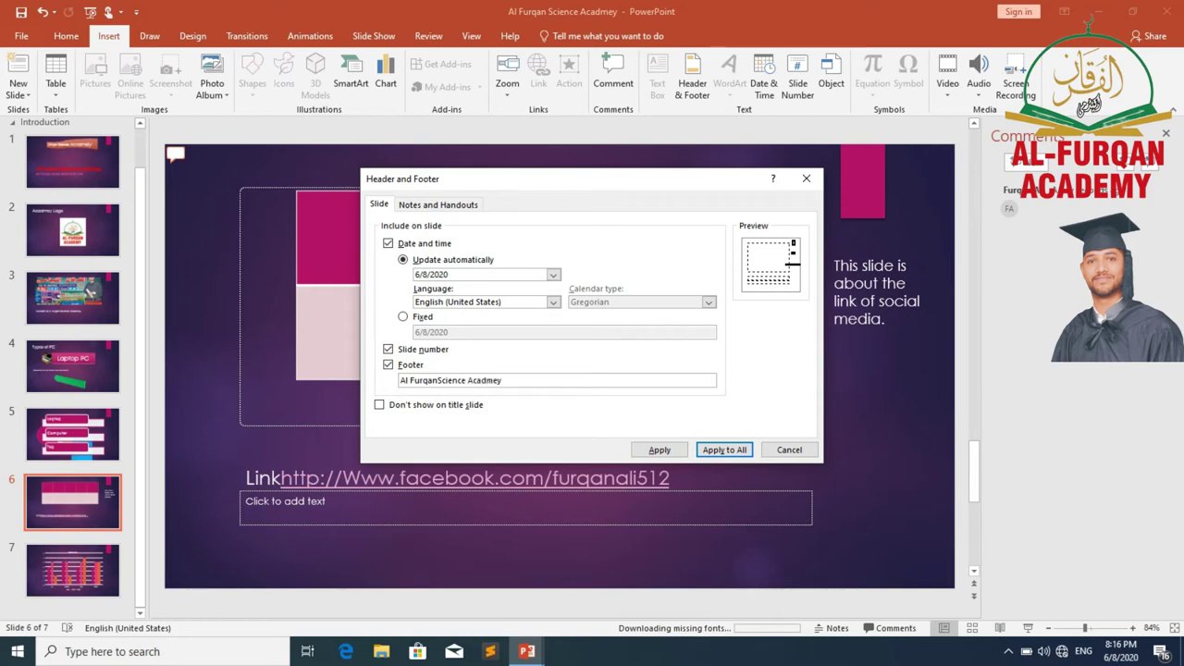
click(723, 451)
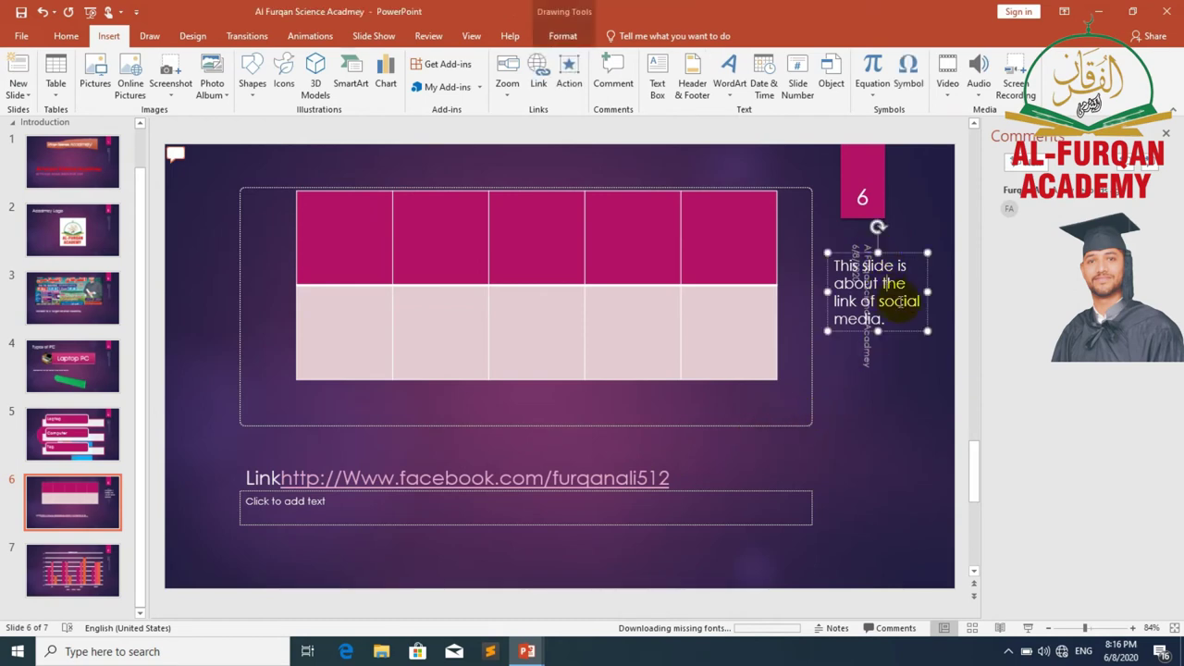
- Drag the social-media note below the footer and recheck the Header & Footer settings
drag(899, 329, 906, 472)
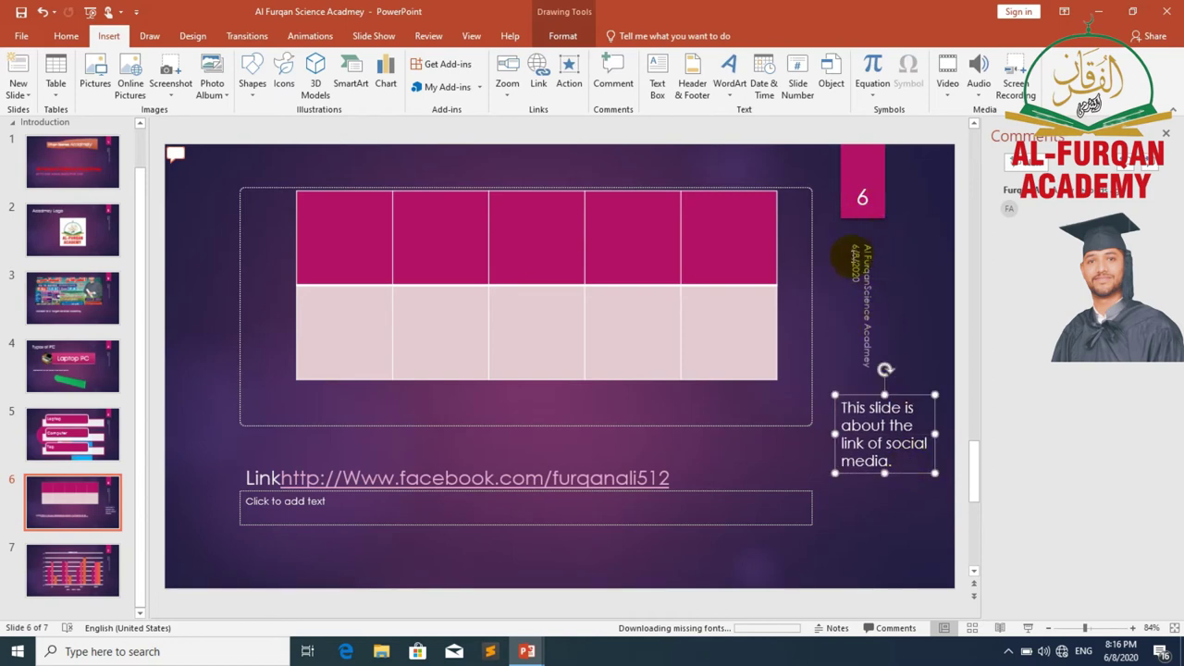
click(696, 89)
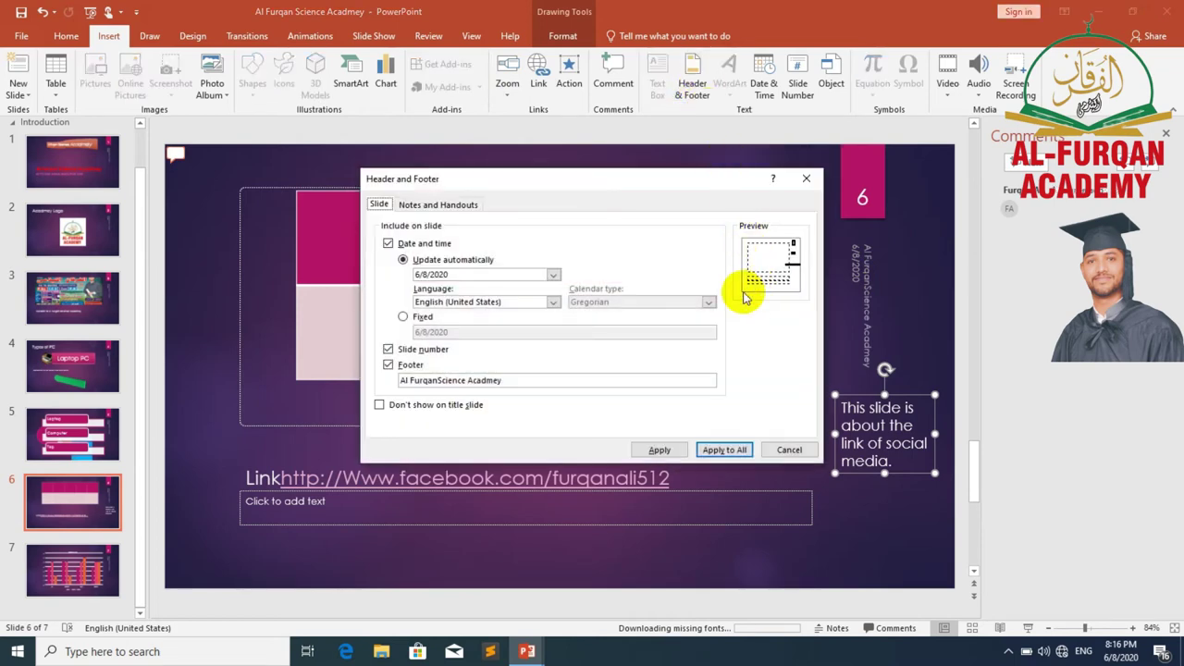
click(791, 450)
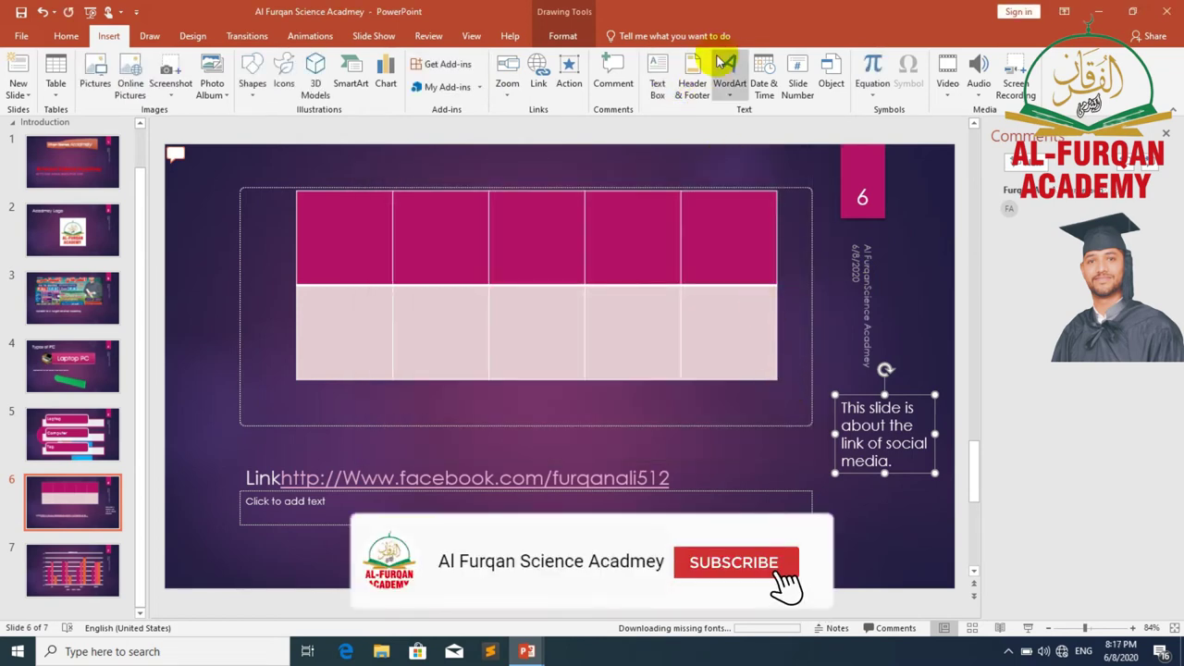
- Insert a WordArt title reading 'Al furqan Sceience Acadmey' across slide 6's table
click(728, 81)
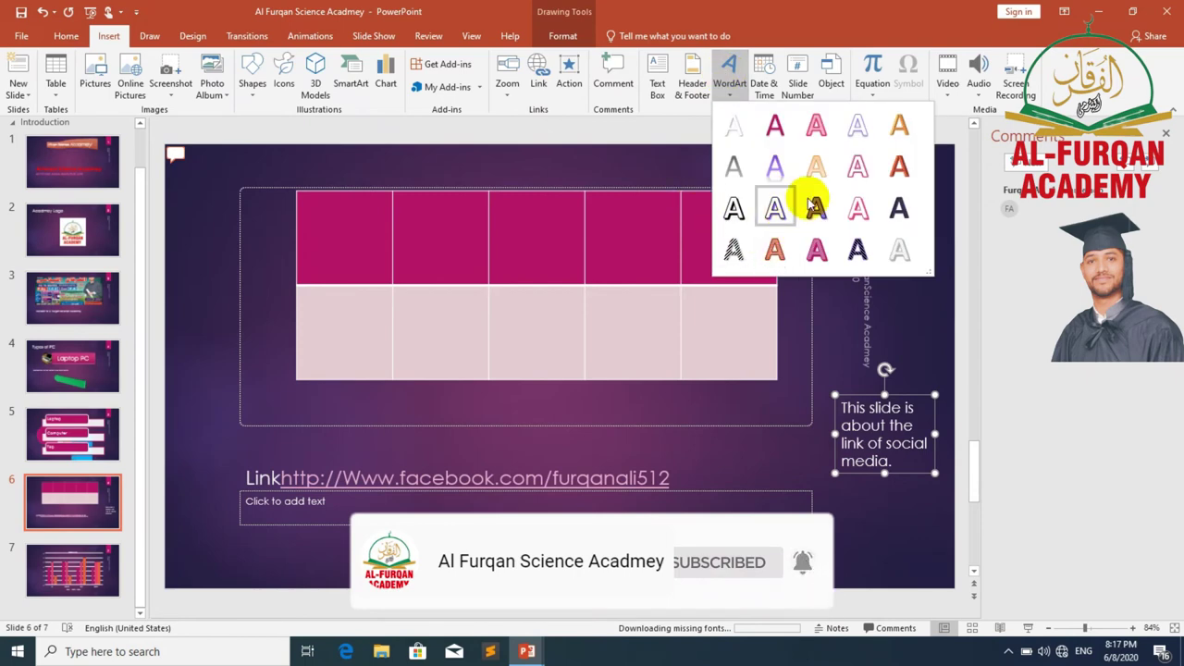
click(857, 208)
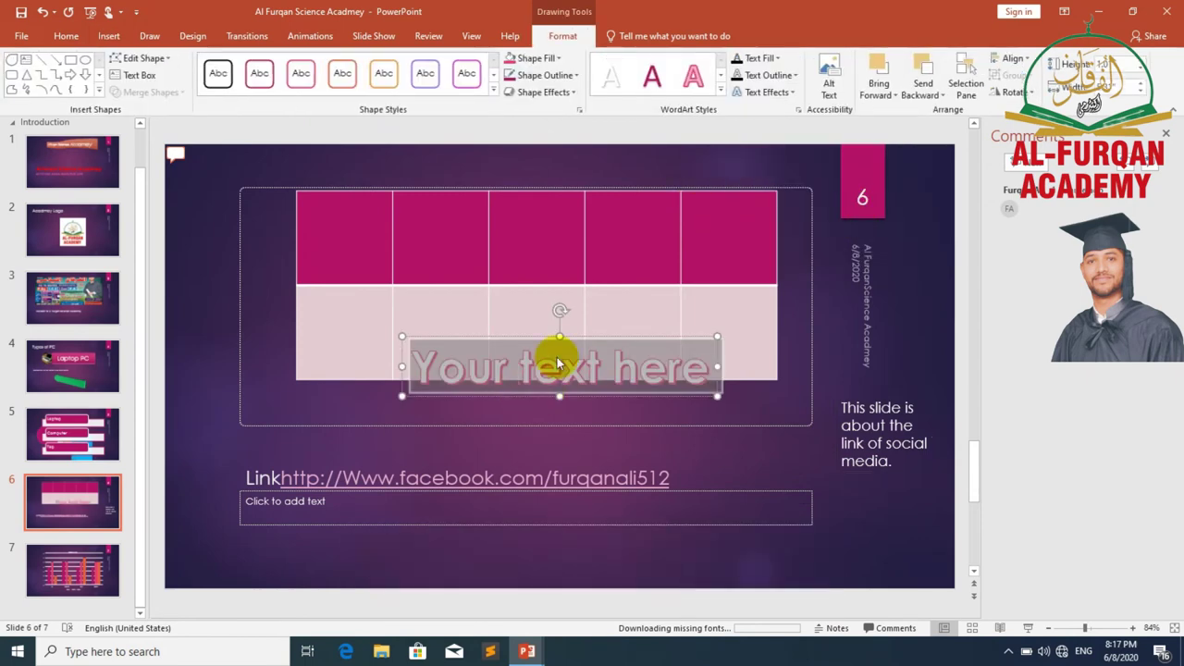
text(Al)
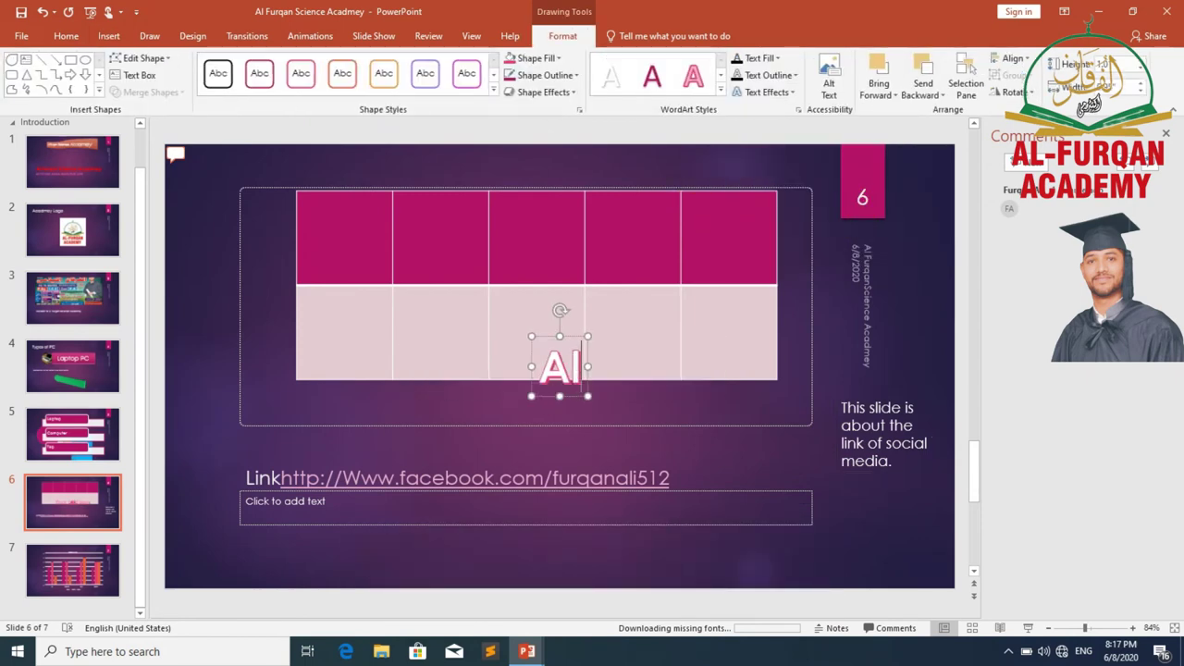
text( fur)
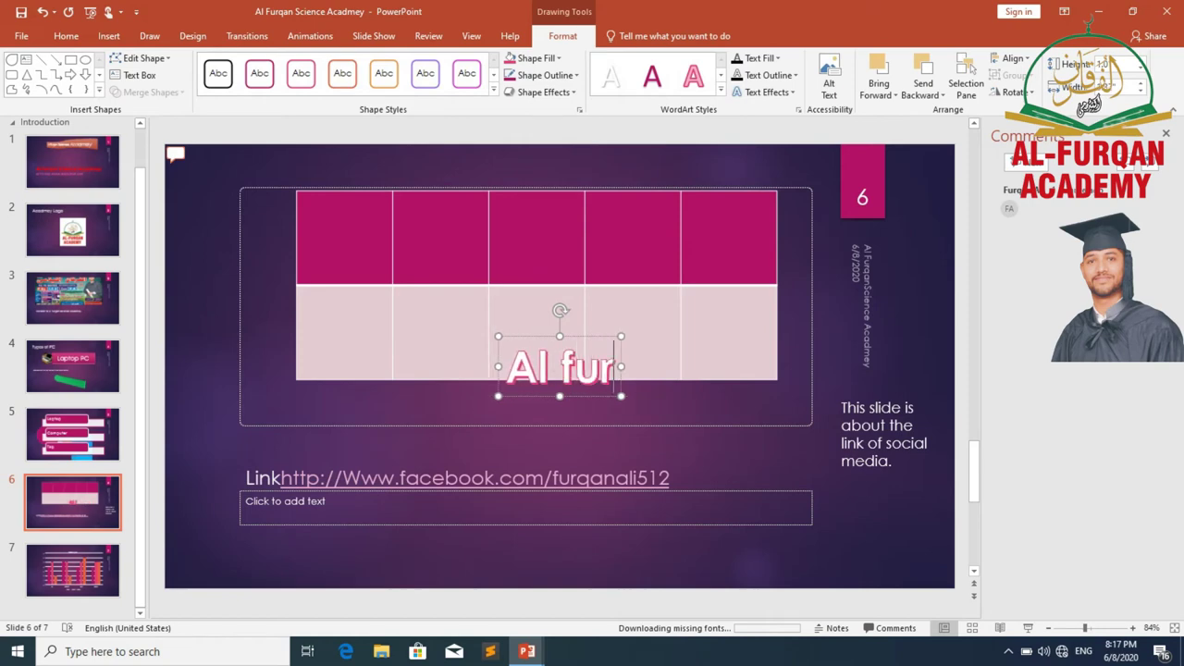
text(qan)
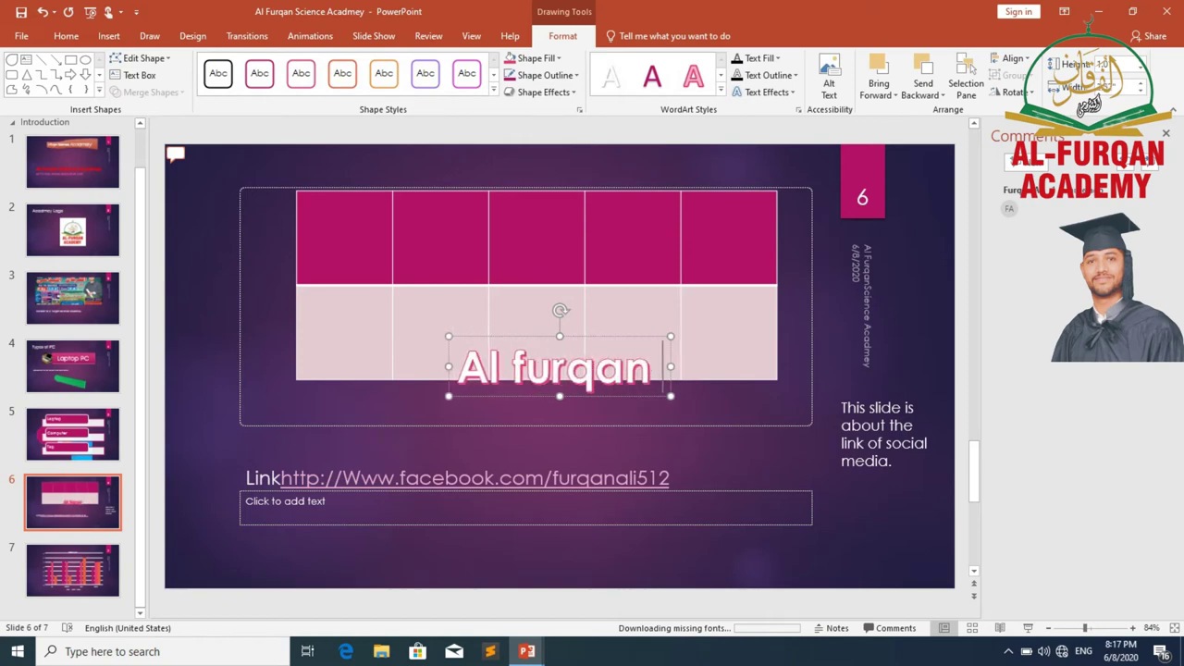
text( Sceie)
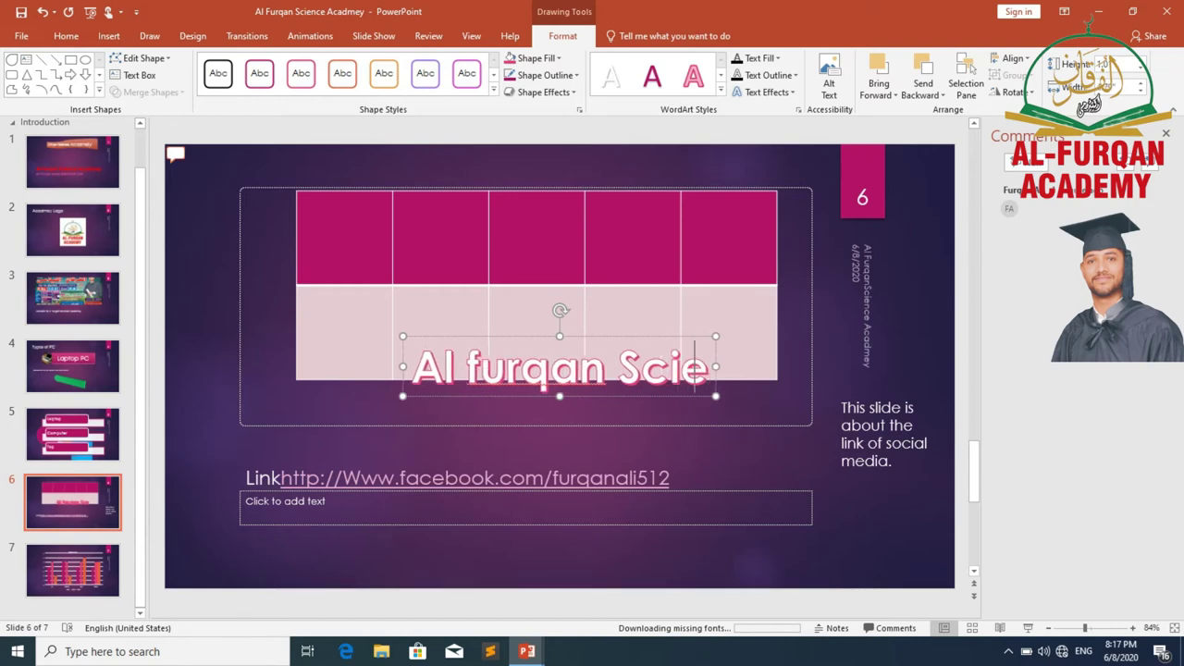
text(nce A)
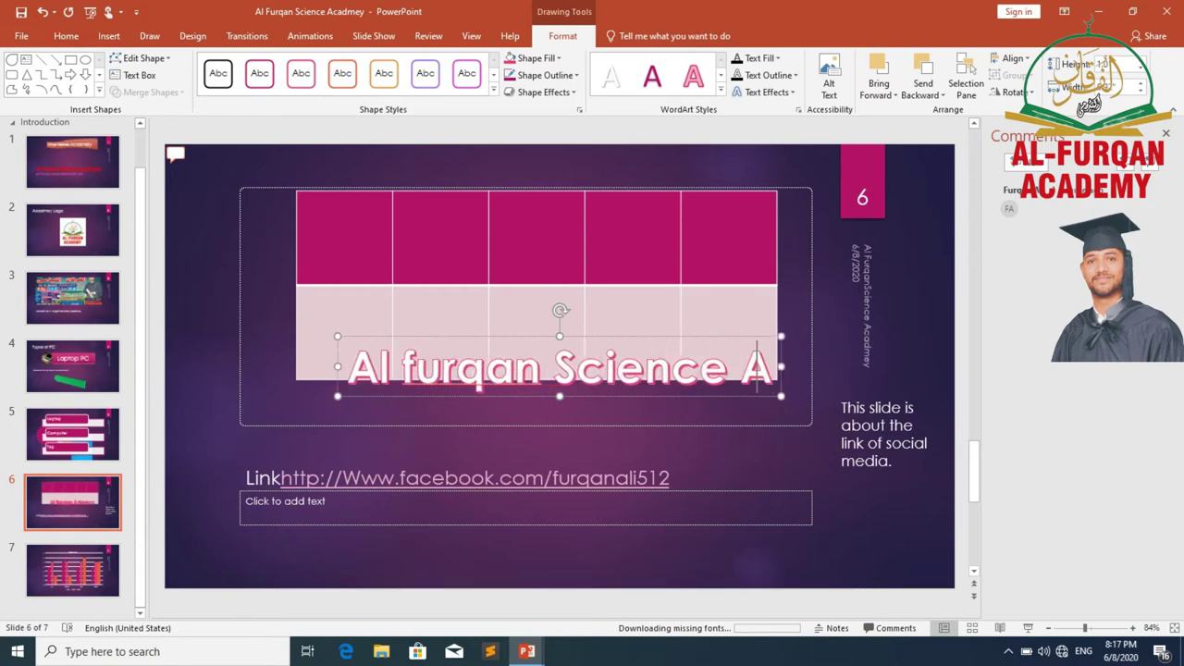
text(cadmey)
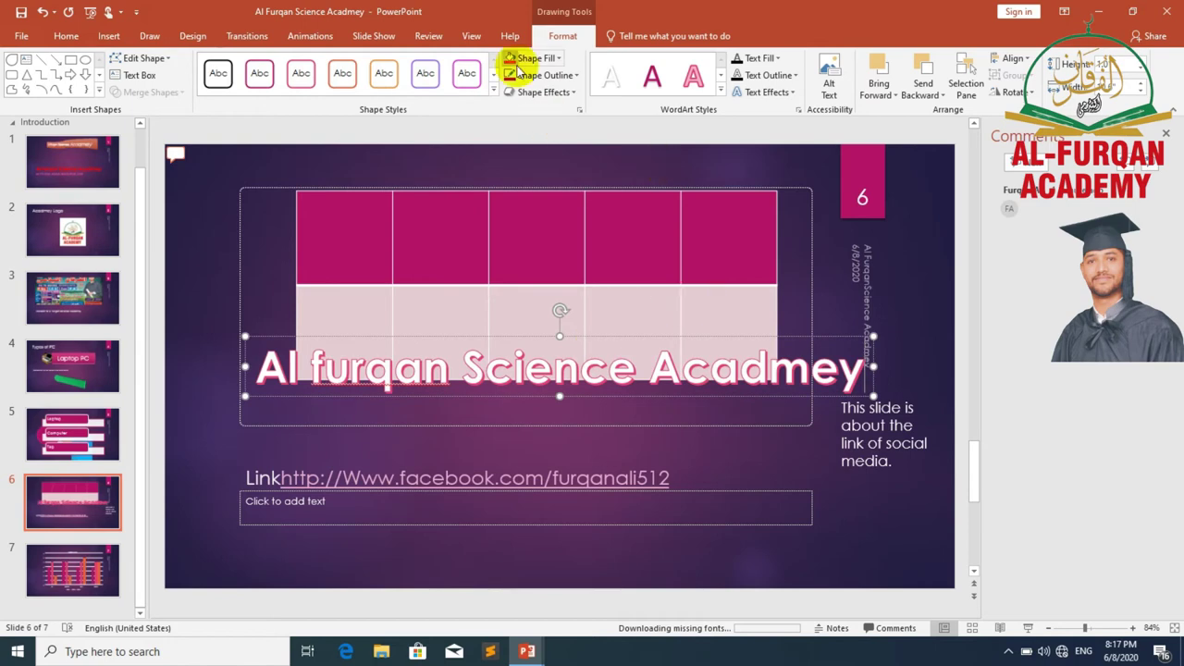
click(109, 37)
- Insert the date in Monday, June 8, 2020 format into the WordArt title
click(765, 89)
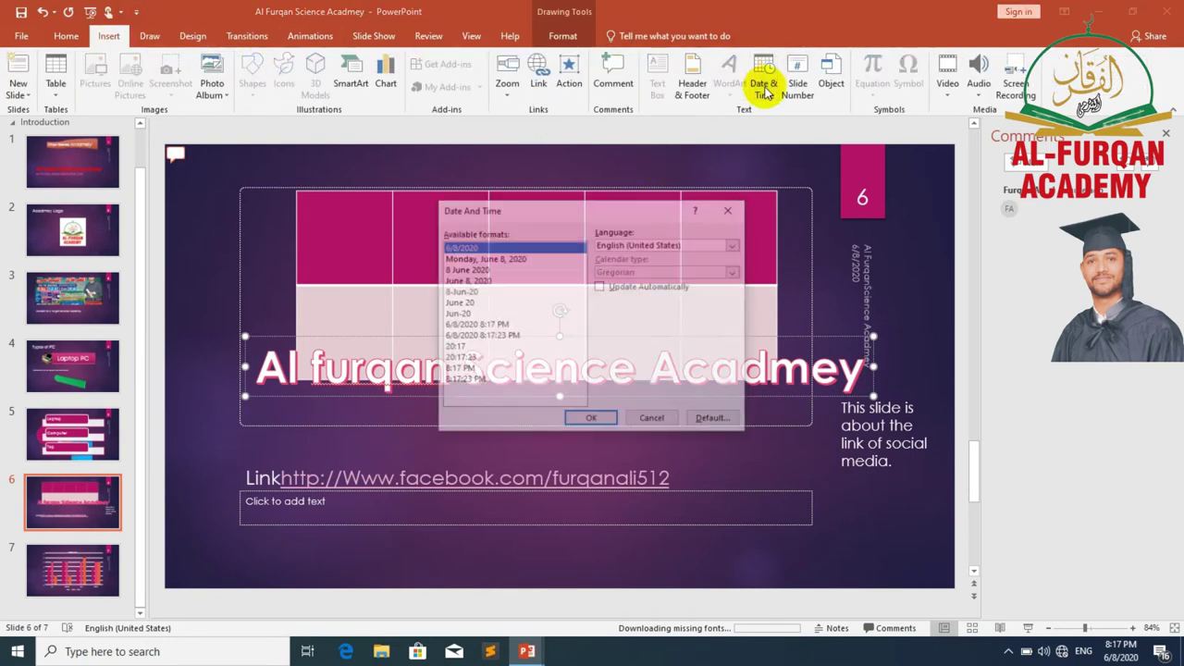
click(465, 259)
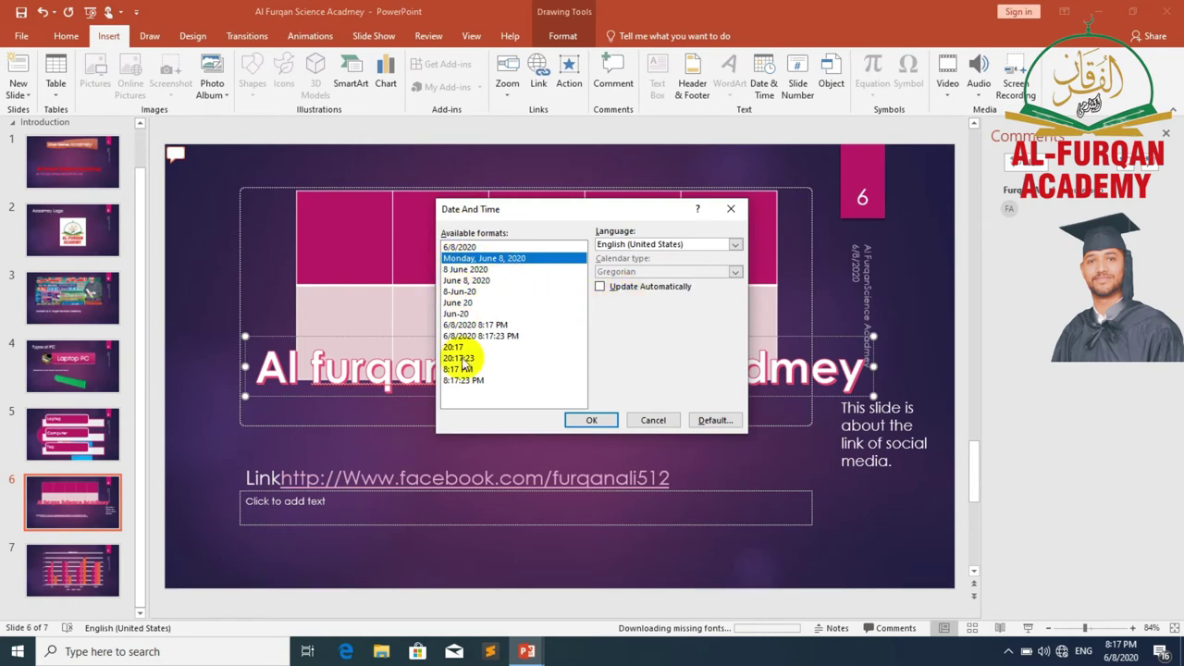
click(597, 422)
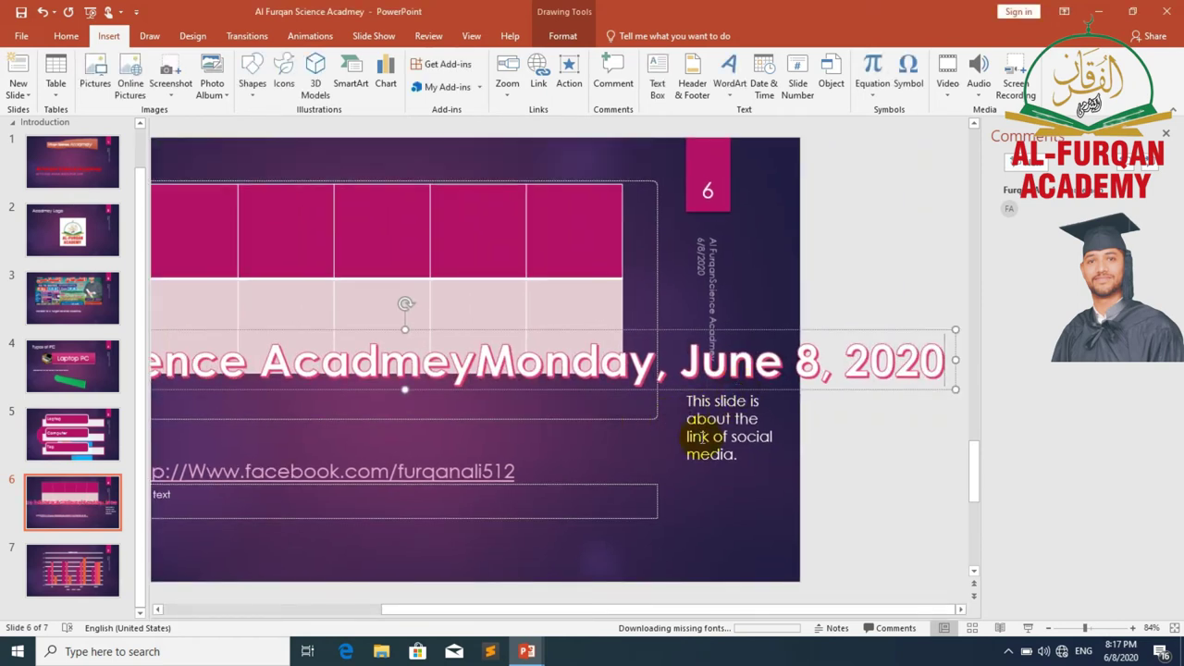
click(677, 453)
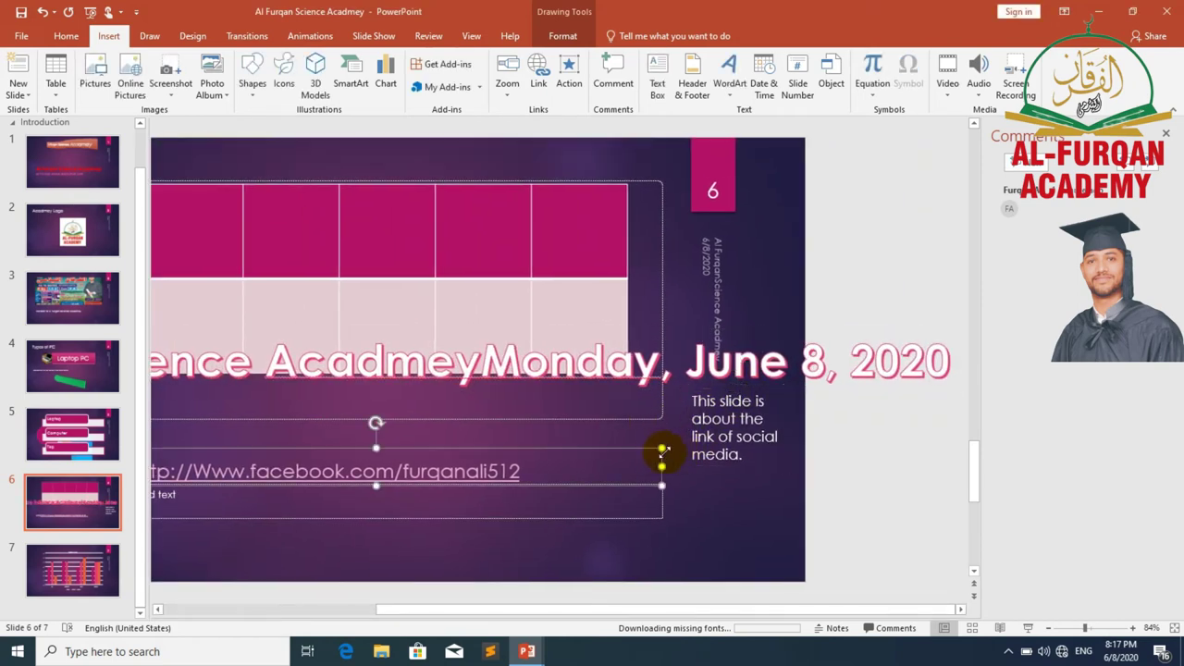
click(695, 496)
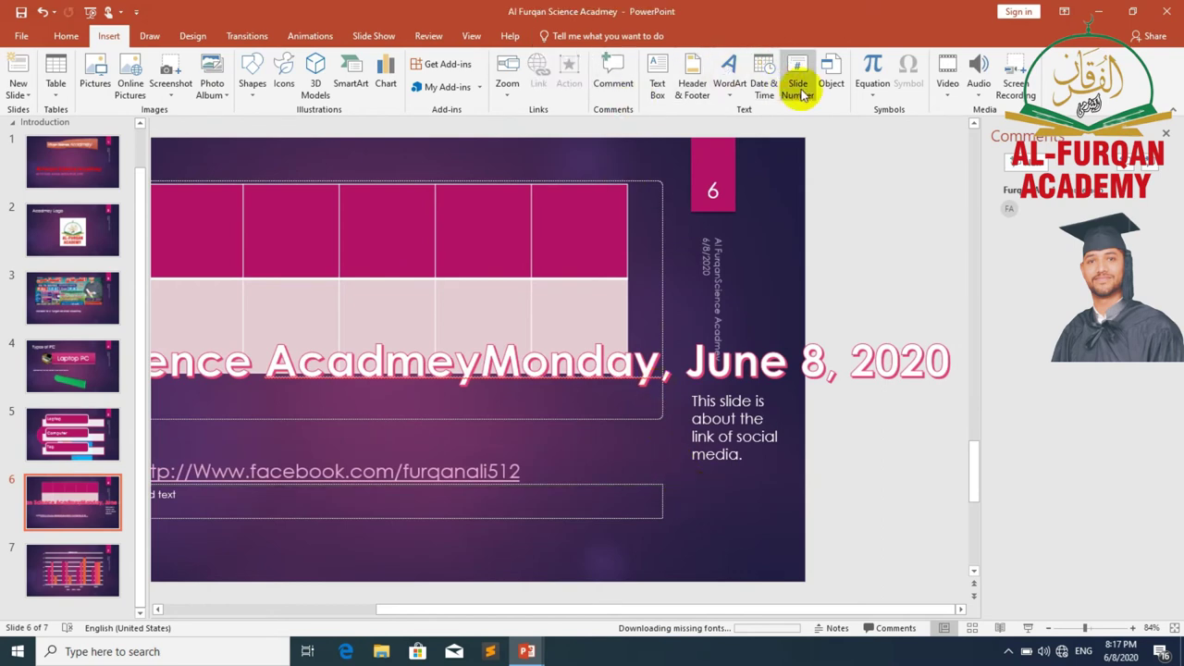
- Reapply the Header & Footer settings to all slides
click(766, 90)
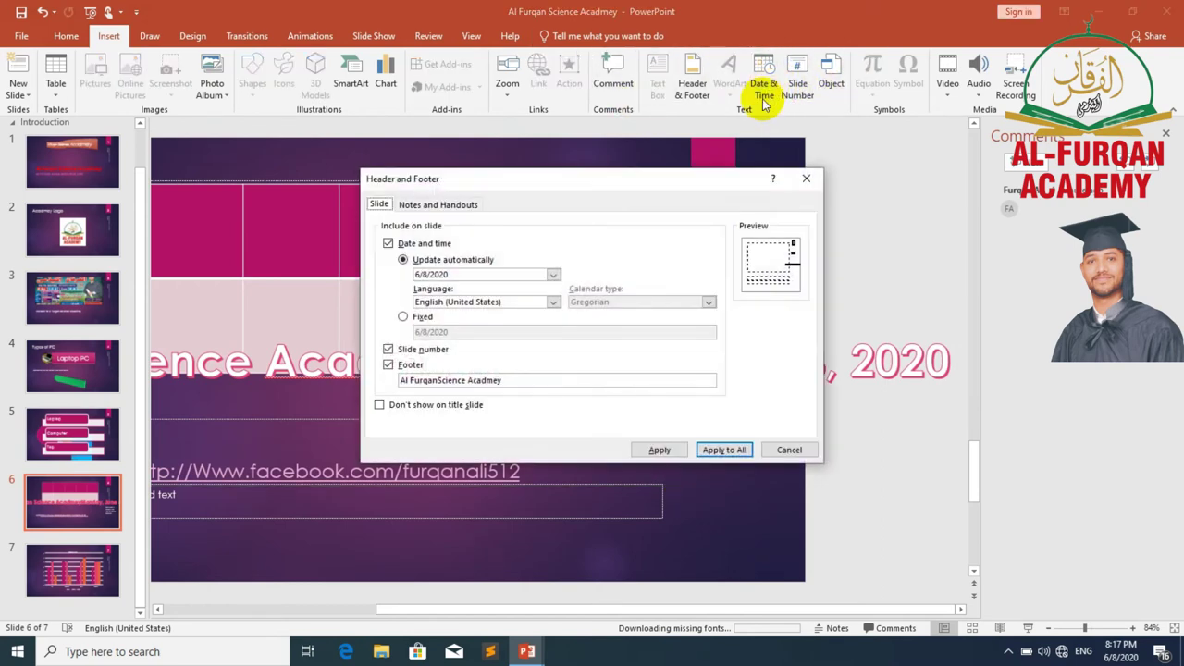
click(720, 450)
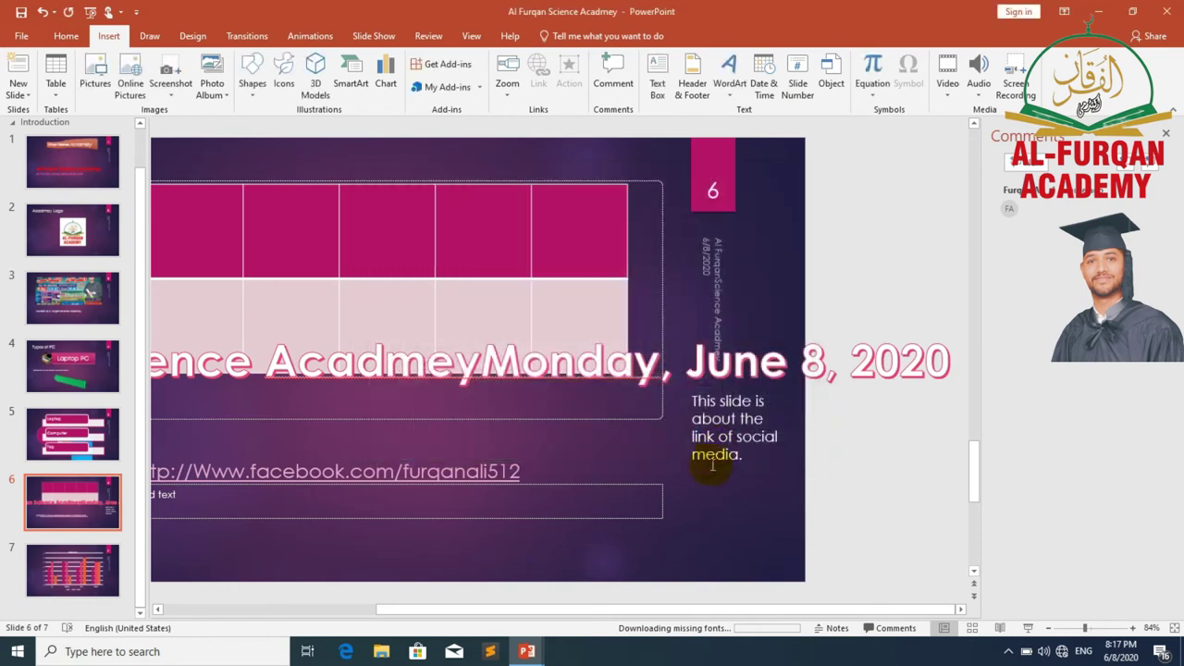
scroll(606, 418, left, 3)
scroll(606, 418, left, 1)
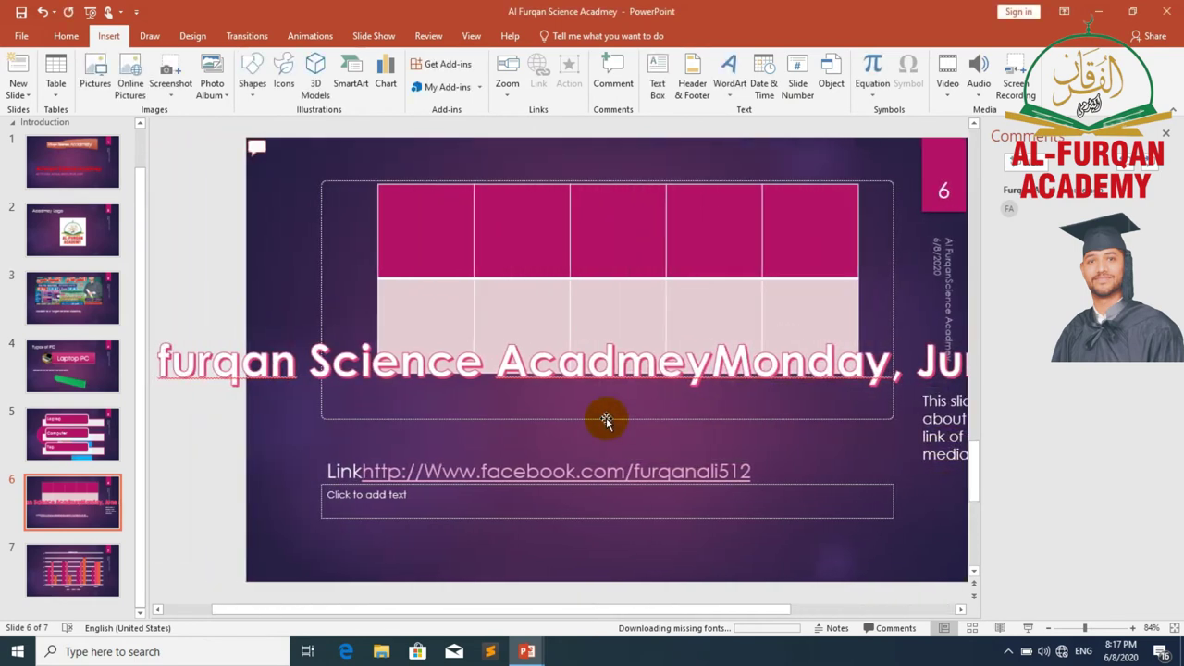
scroll(606, 419, right, 2)
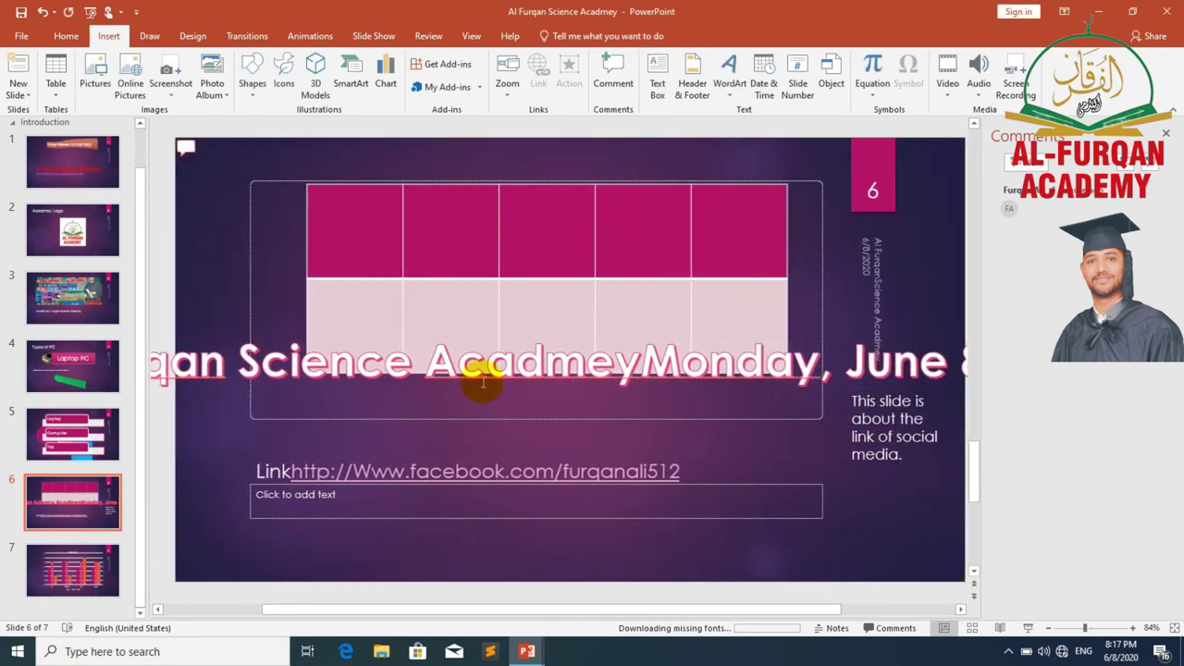
click(764, 88)
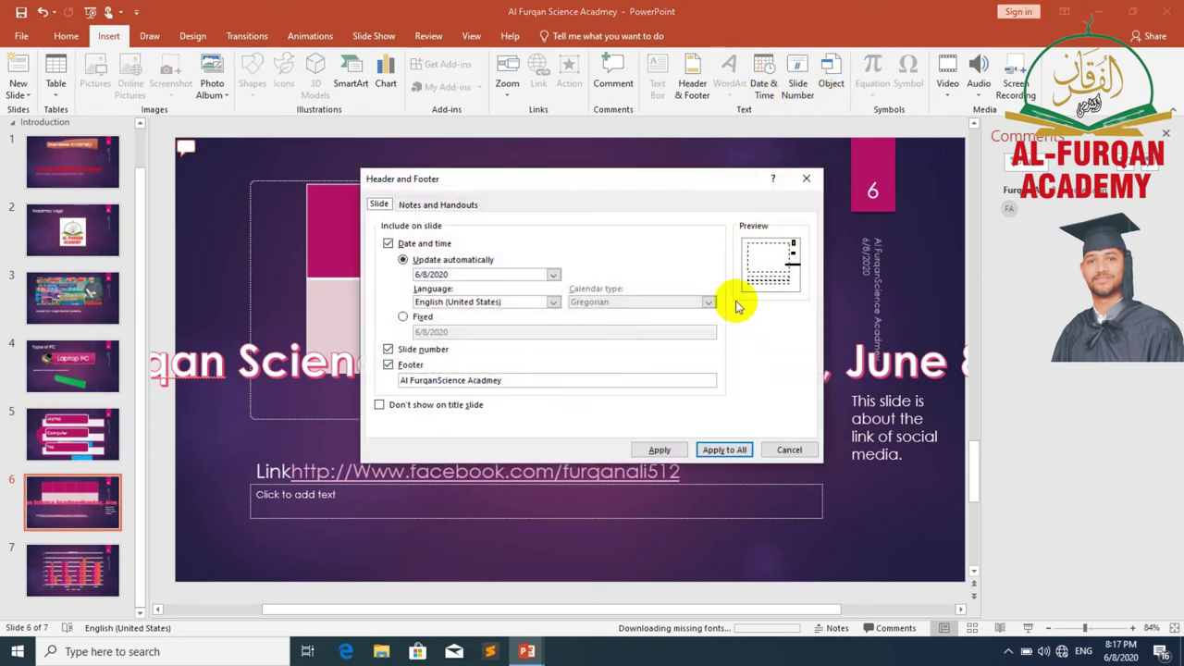
click(780, 453)
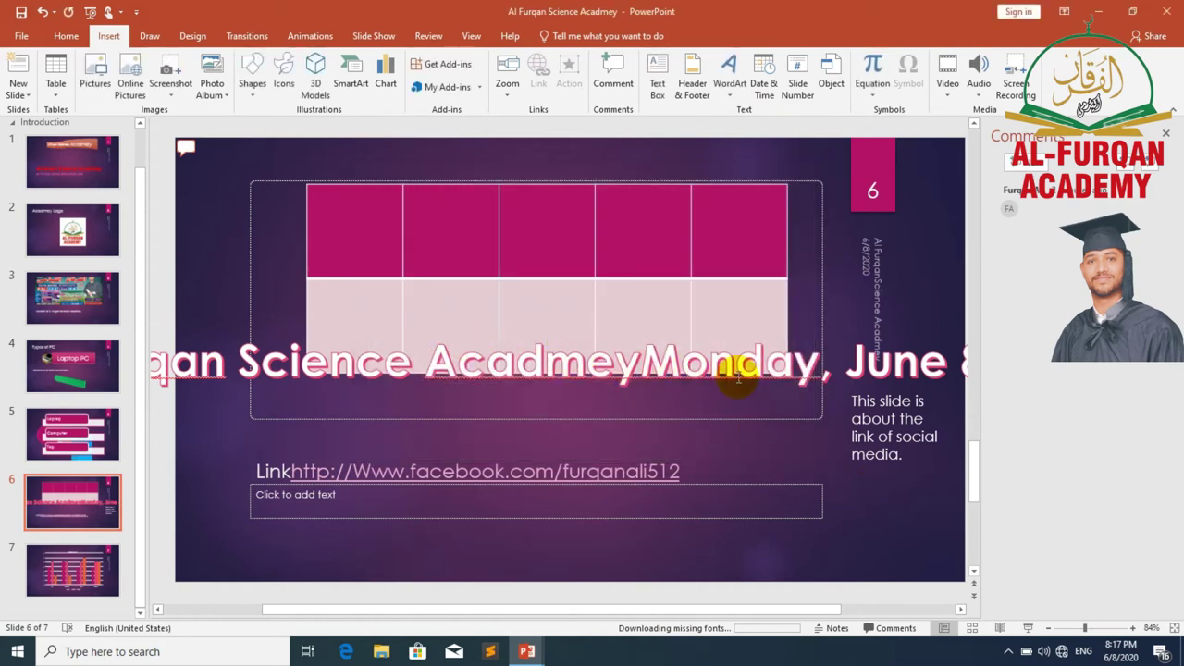
- Undo the date insertion, cutting the title back to 'Al furqan Sc'
scroll(754, 393, right, 3)
scroll(754, 393, right, 1)
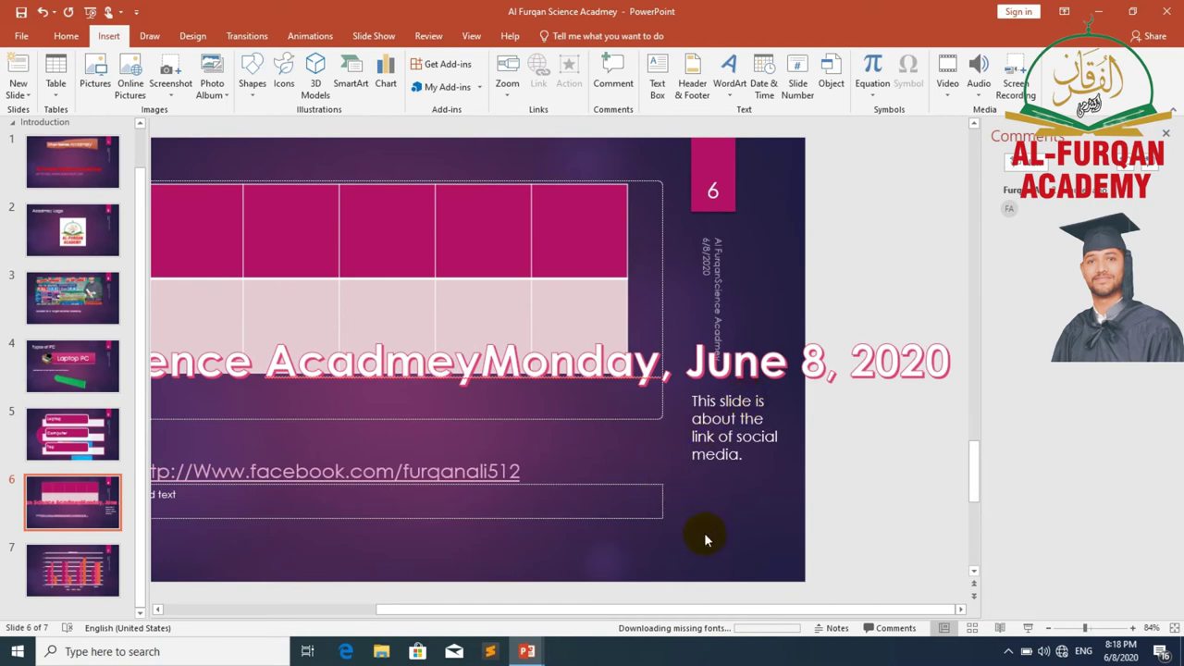
key(ctrl+z)
key(ctrl+z)
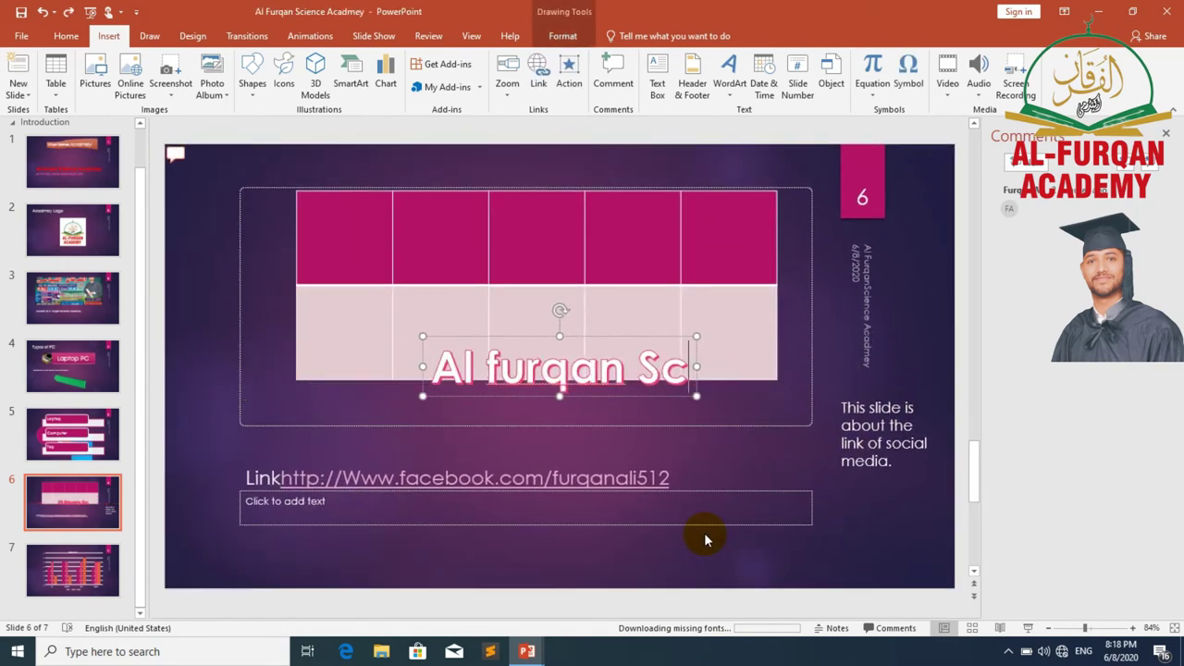
- Redo to restore the full 'Al furqan Science Acadmey' title, then reapply the footer to all slides
key(ctrl+y)
click(838, 520)
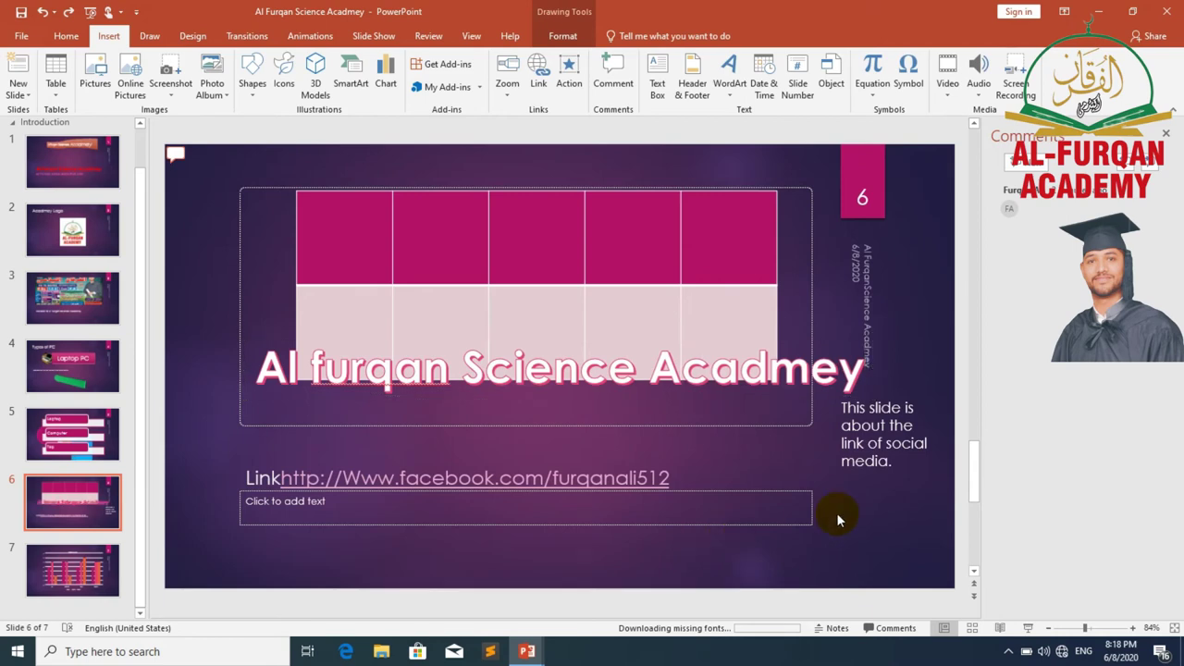
click(796, 93)
click(804, 183)
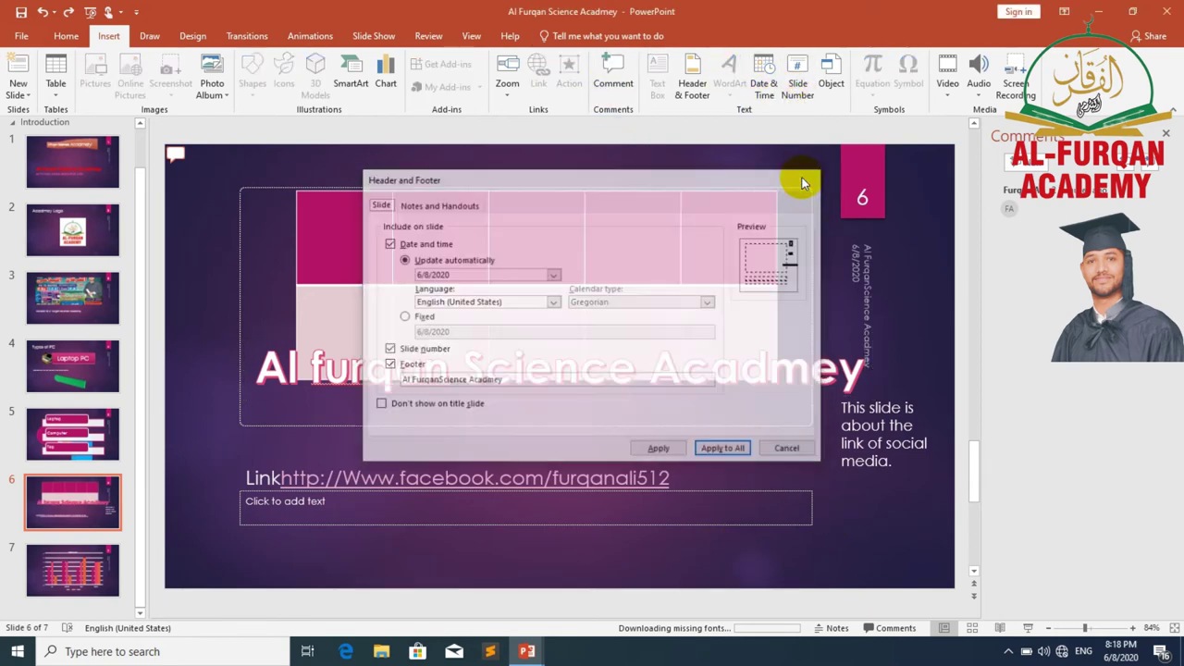
click(768, 93)
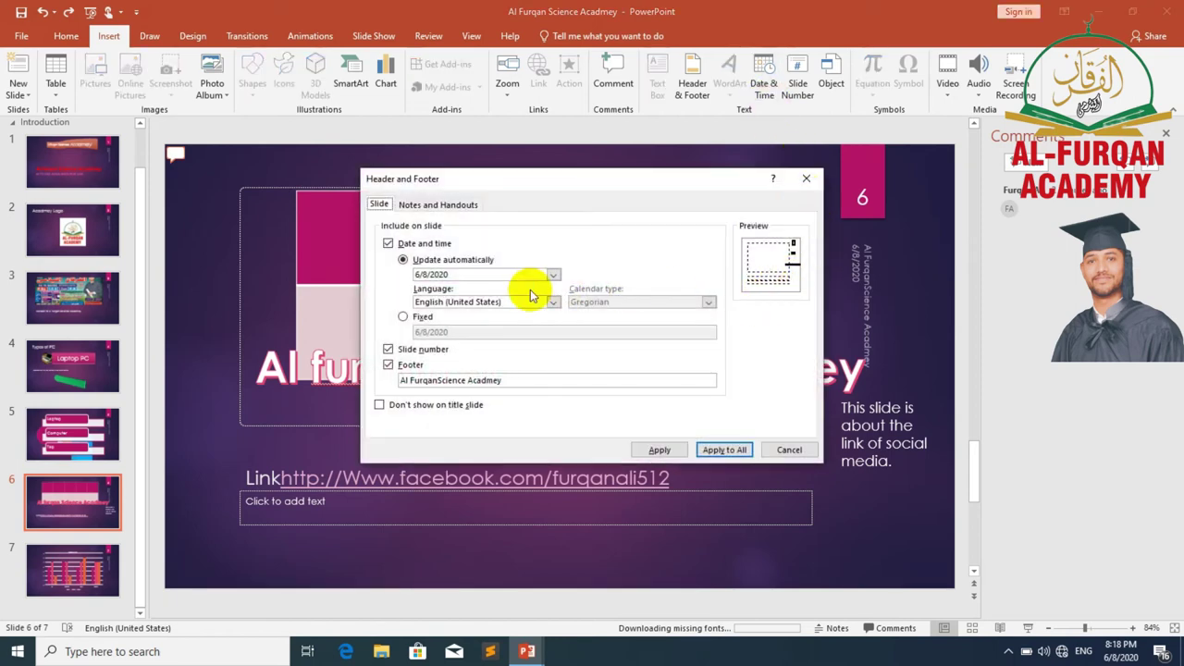
click(729, 450)
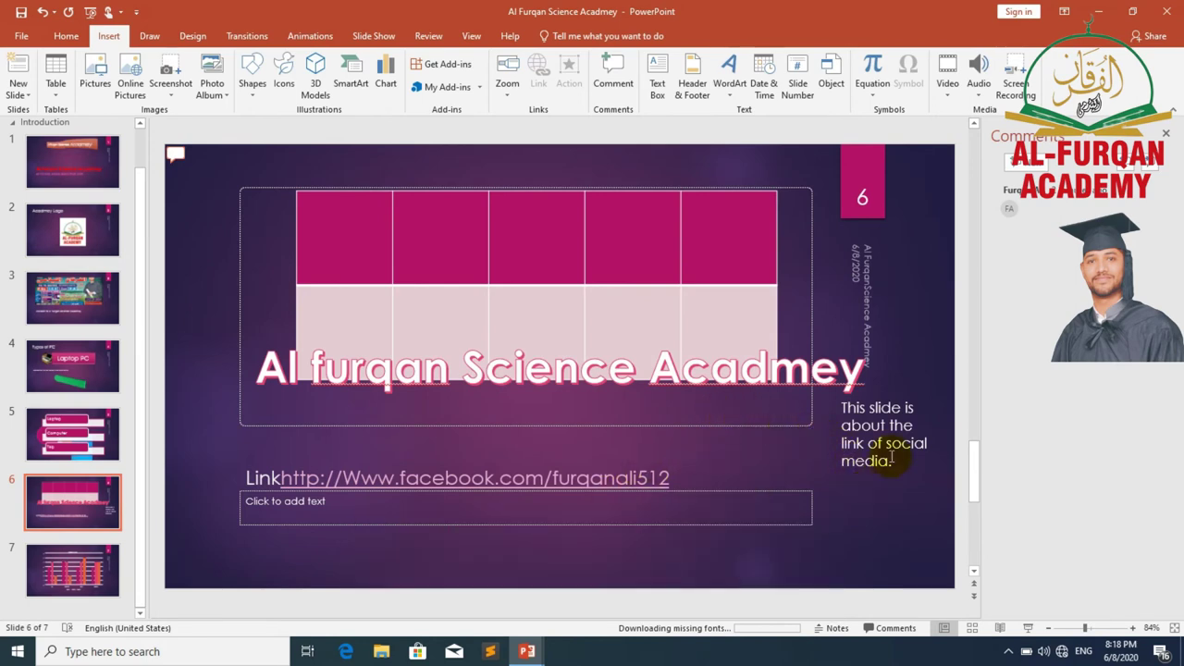
scroll(830, 365, down, 1)
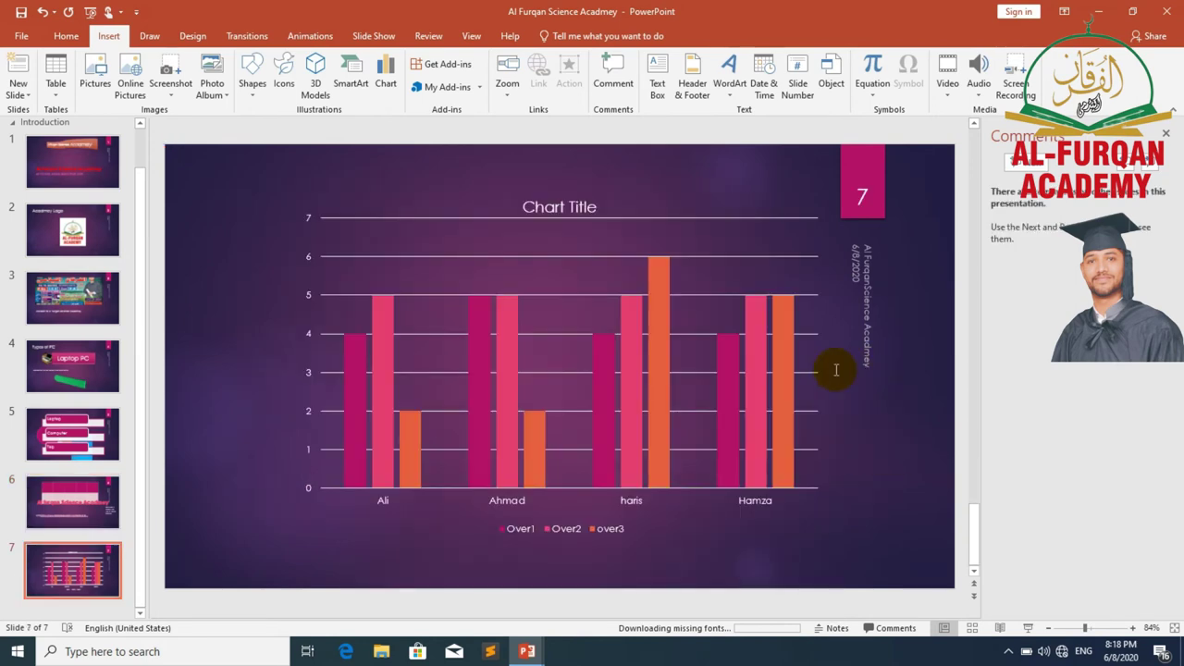
- Close the Comments pane
scroll(835, 370, up, 6)
scroll(805, 370, down, 6)
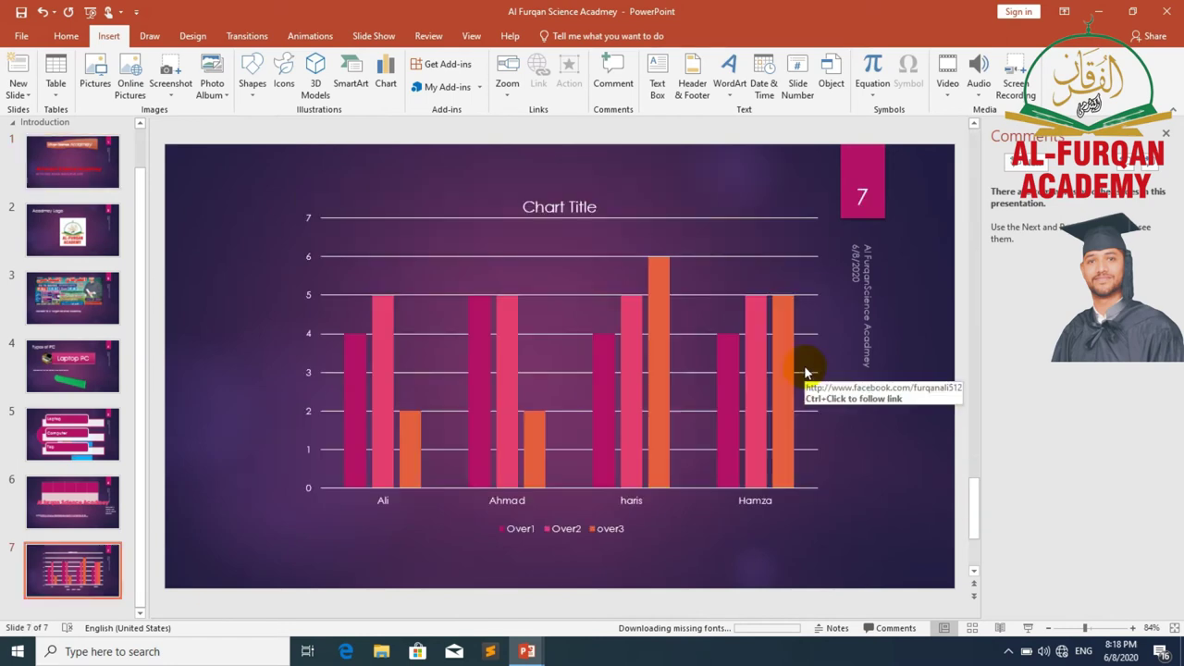
click(1168, 136)
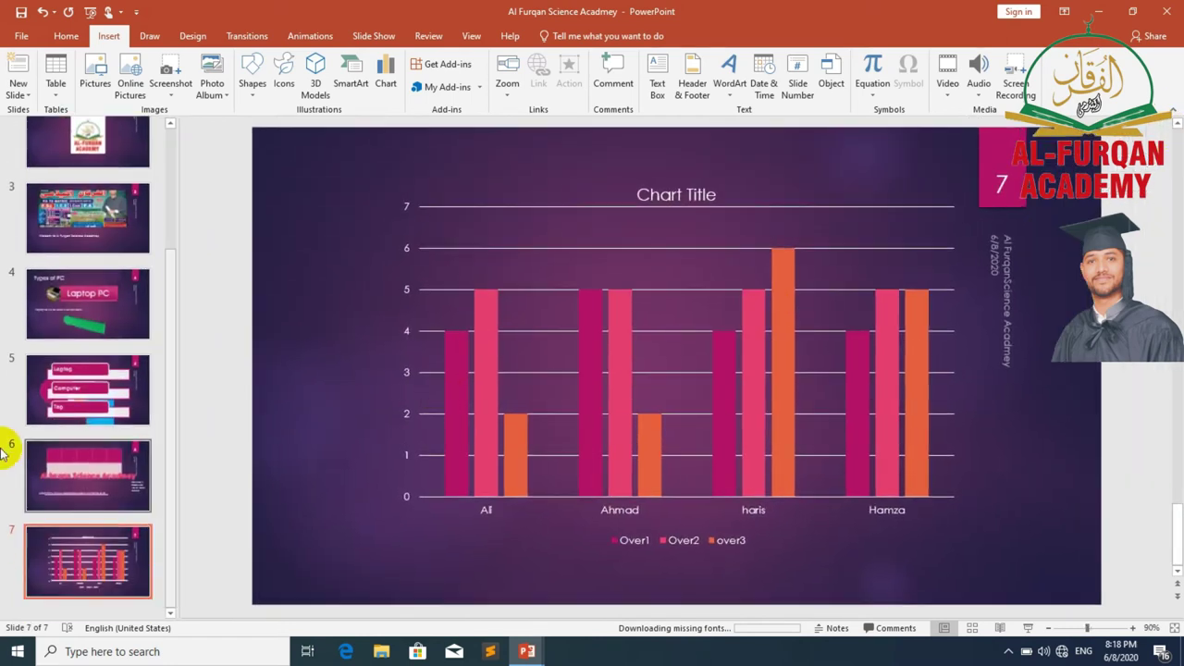
- Add a new blank slide 8 after the bar-chart slide 7
click(74, 502)
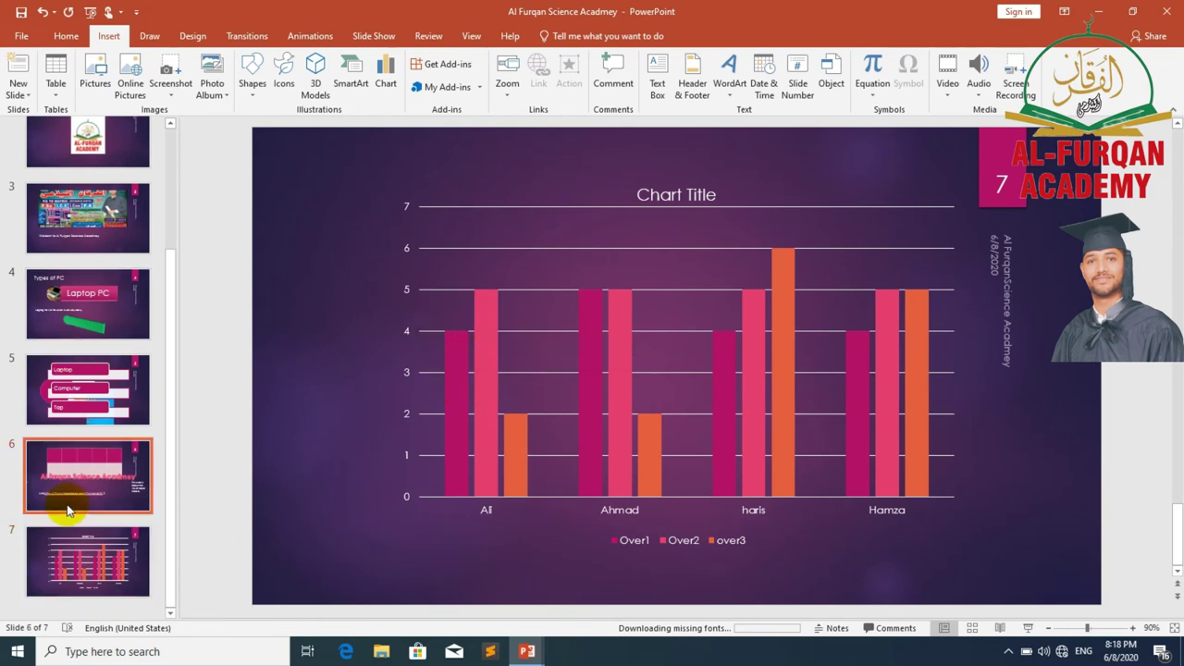
click(74, 528)
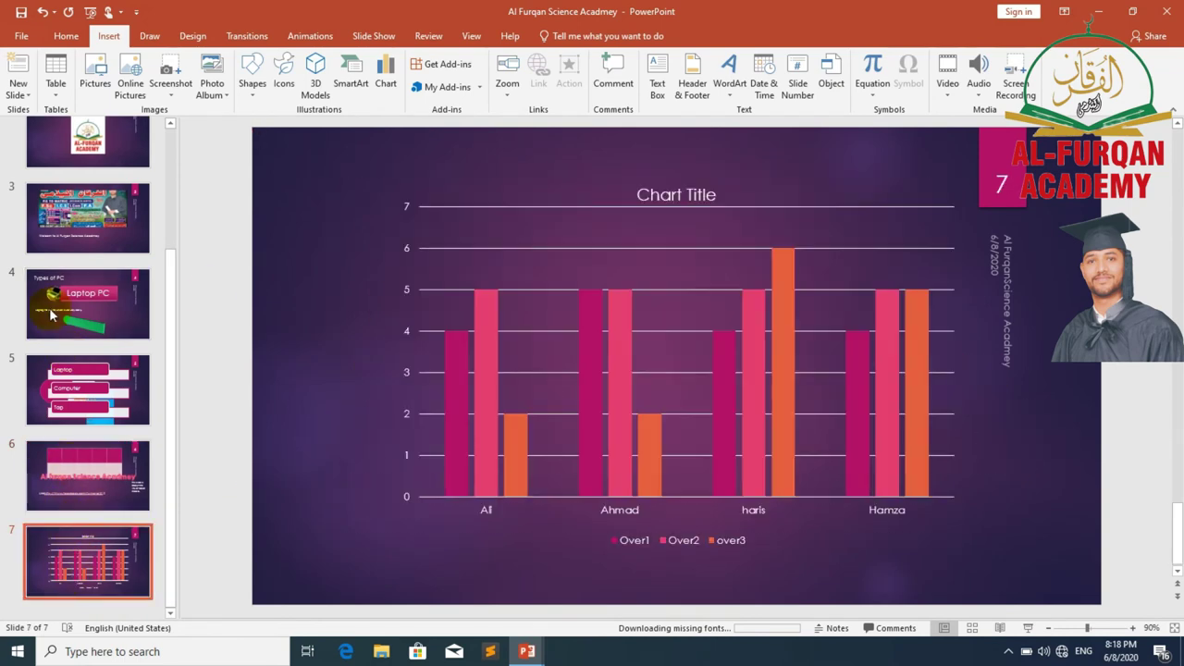
click(19, 65)
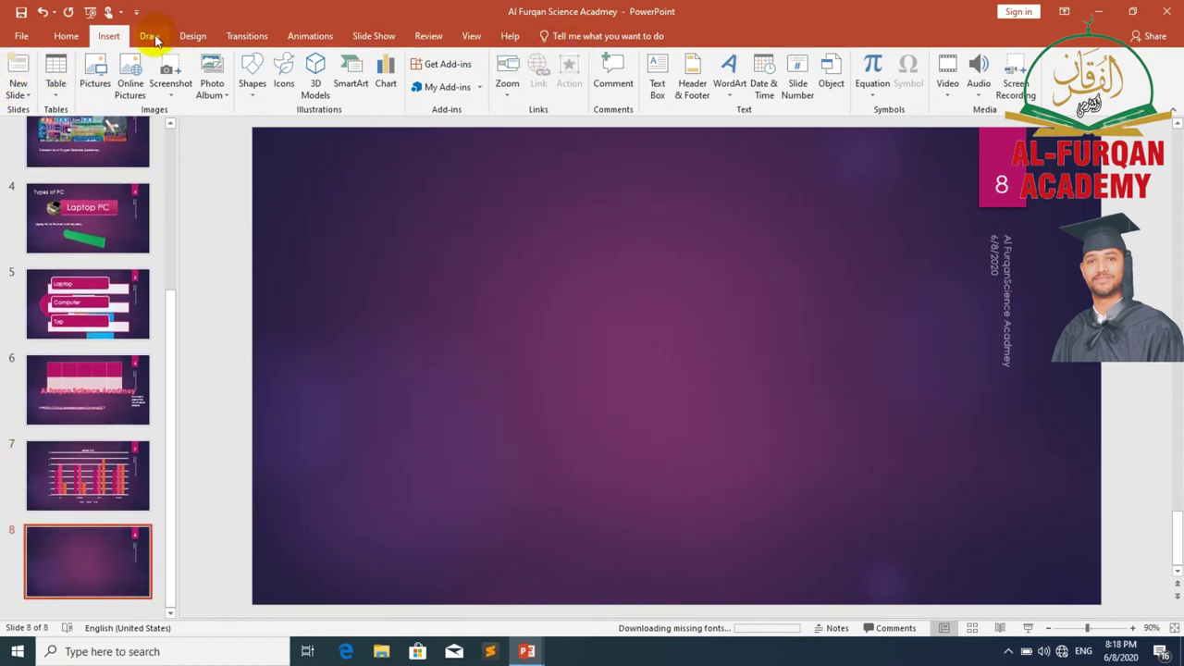
click(798, 84)
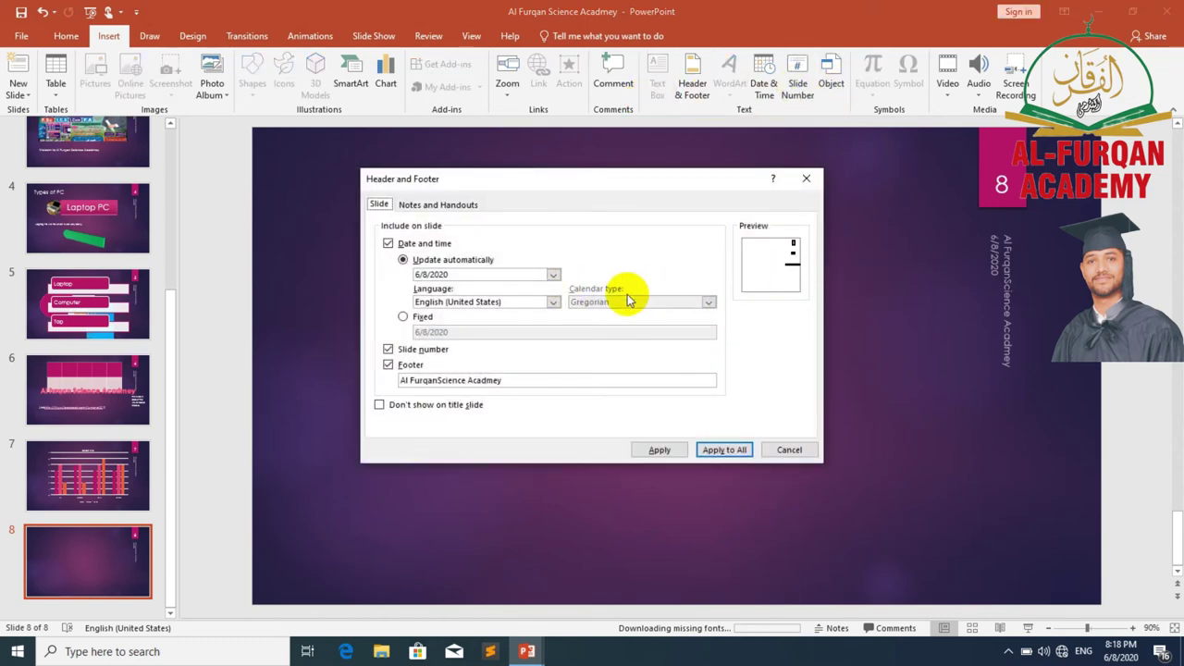
click(791, 449)
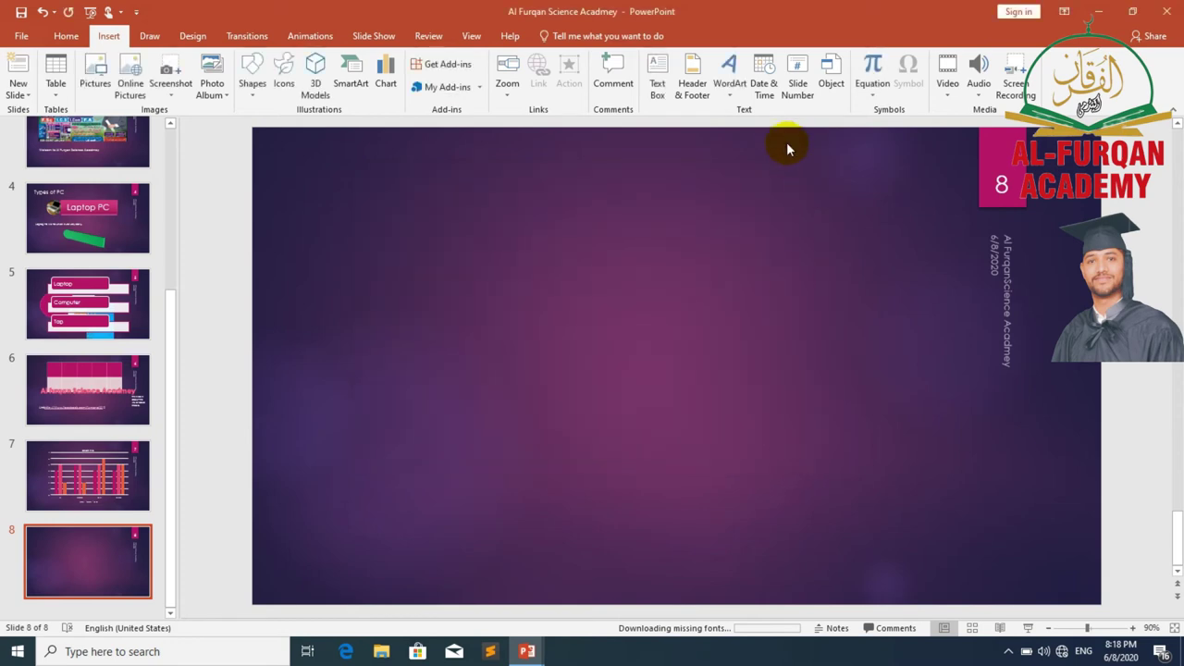
click(838, 91)
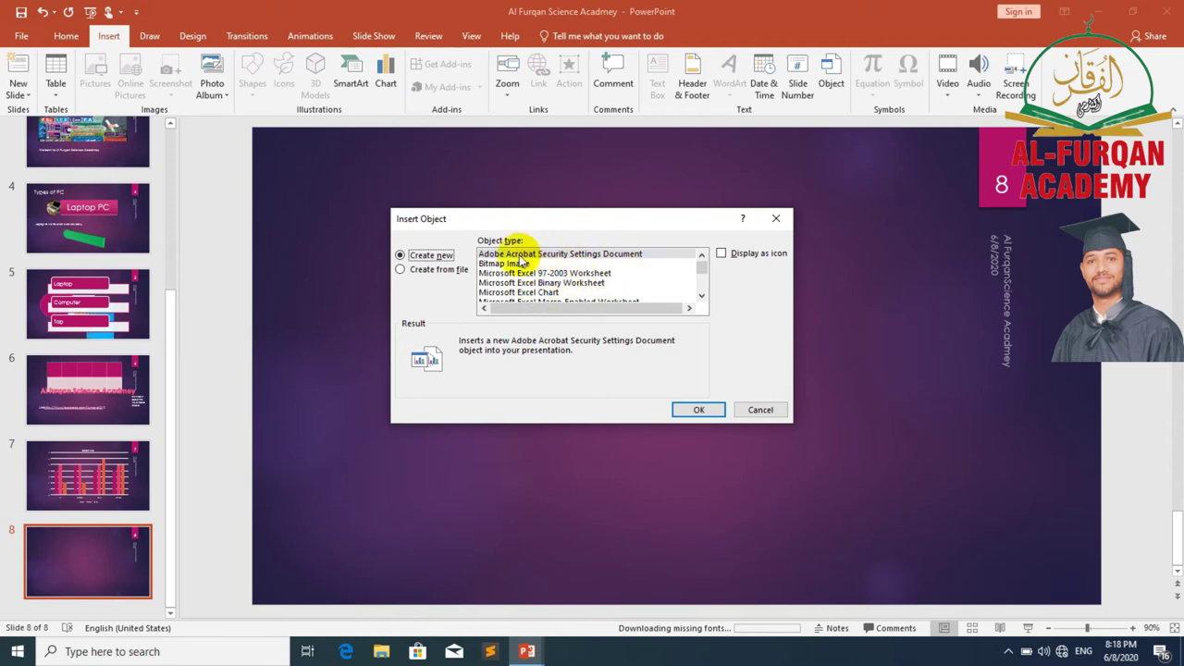
scroll(547, 285, down, 1)
scroll(550, 284, down, 2)
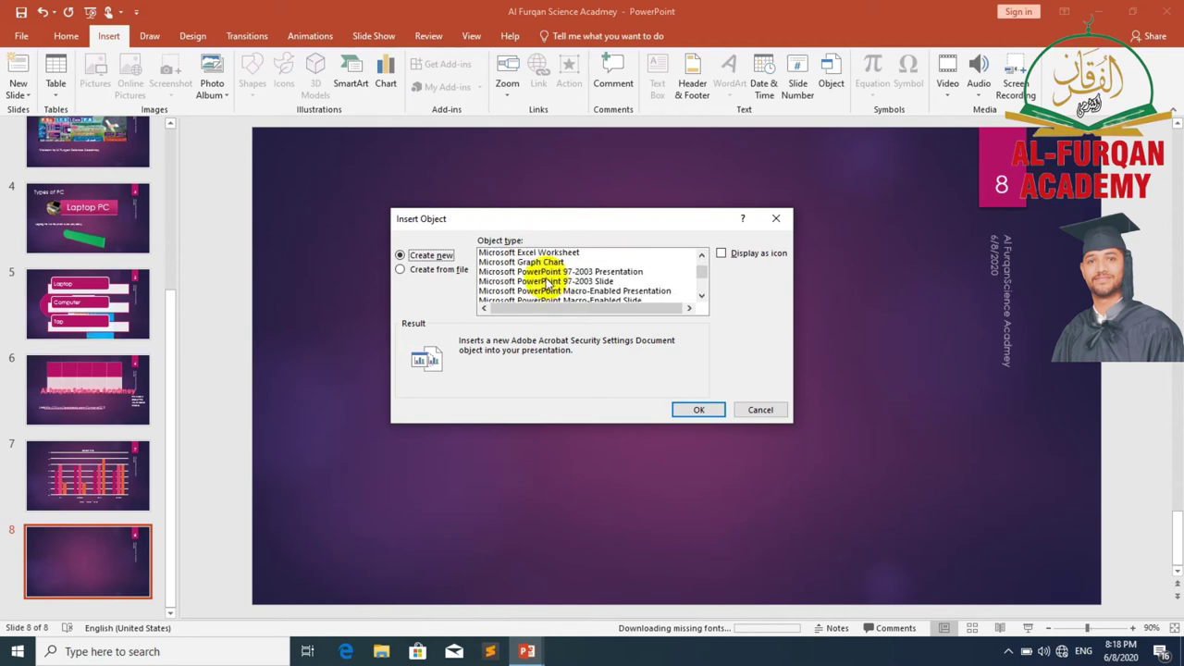
scroll(535, 294, down, 4)
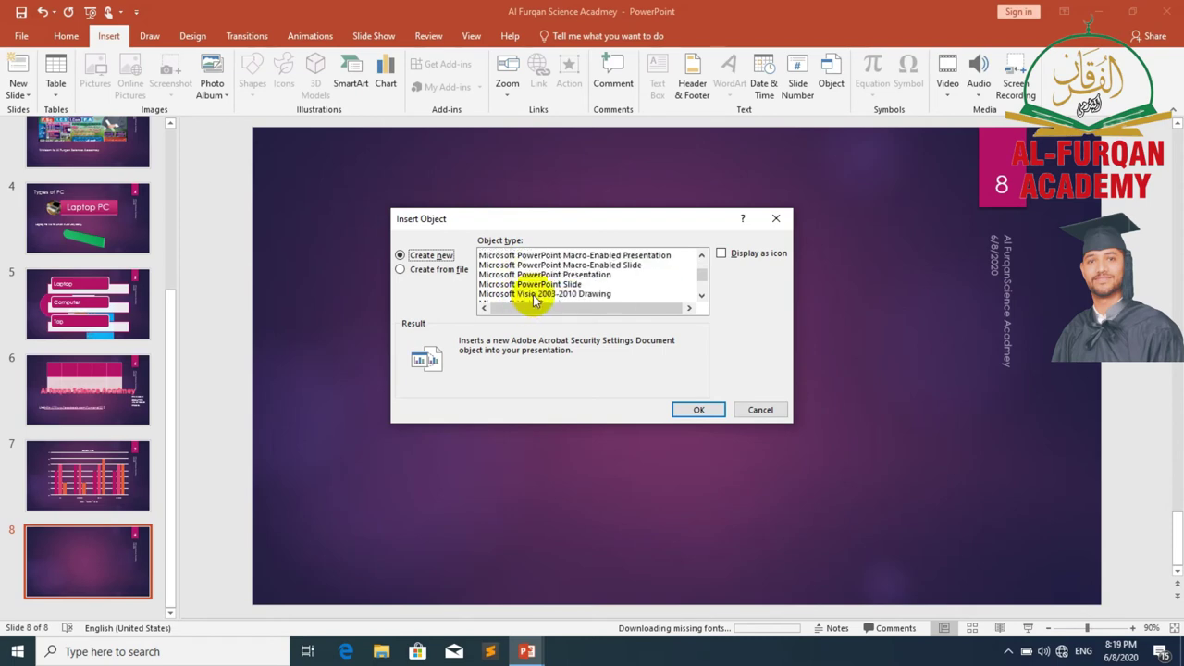
click(541, 285)
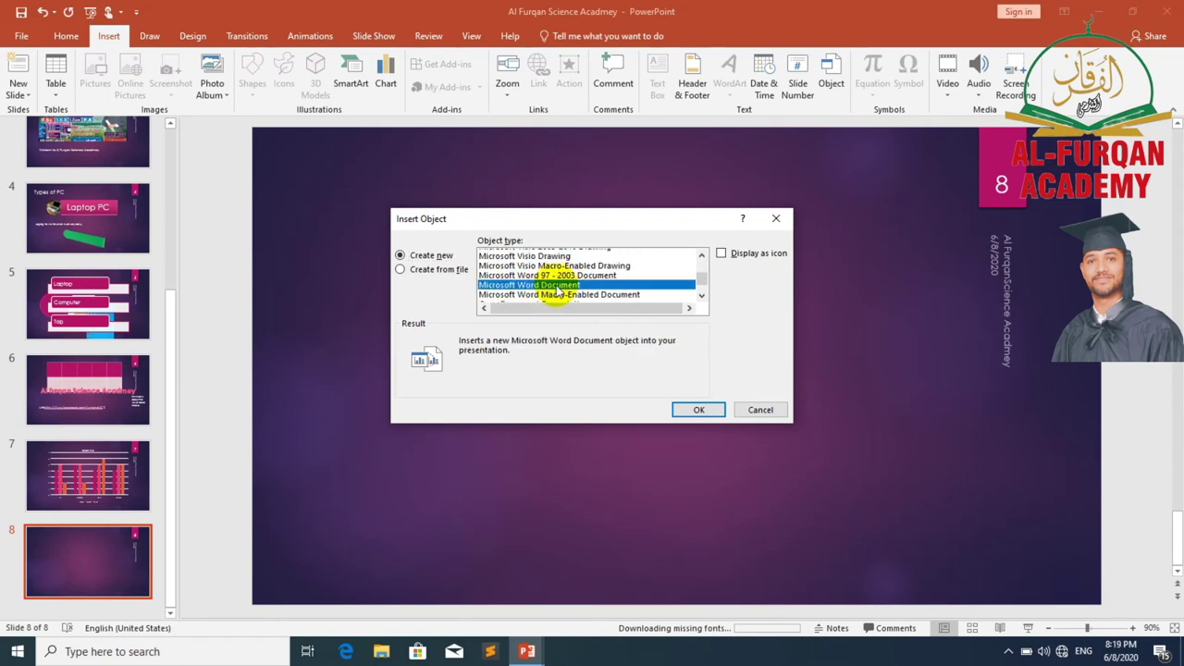
click(694, 407)
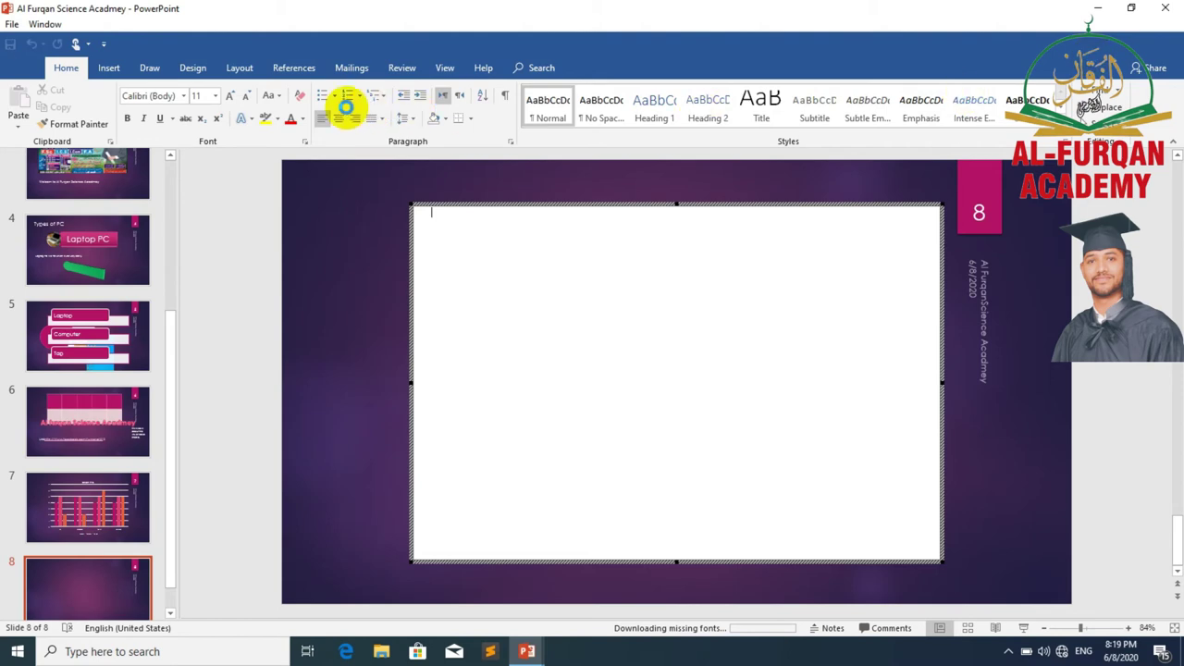
click(840, 154)
key(alt+F4)
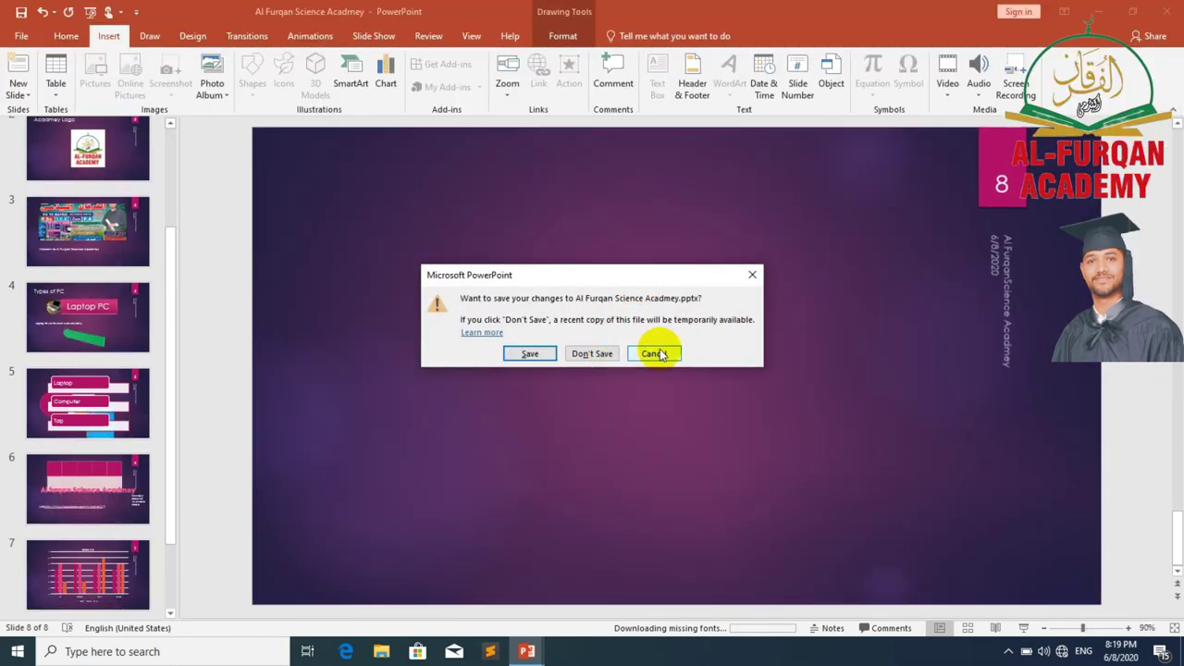
click(657, 354)
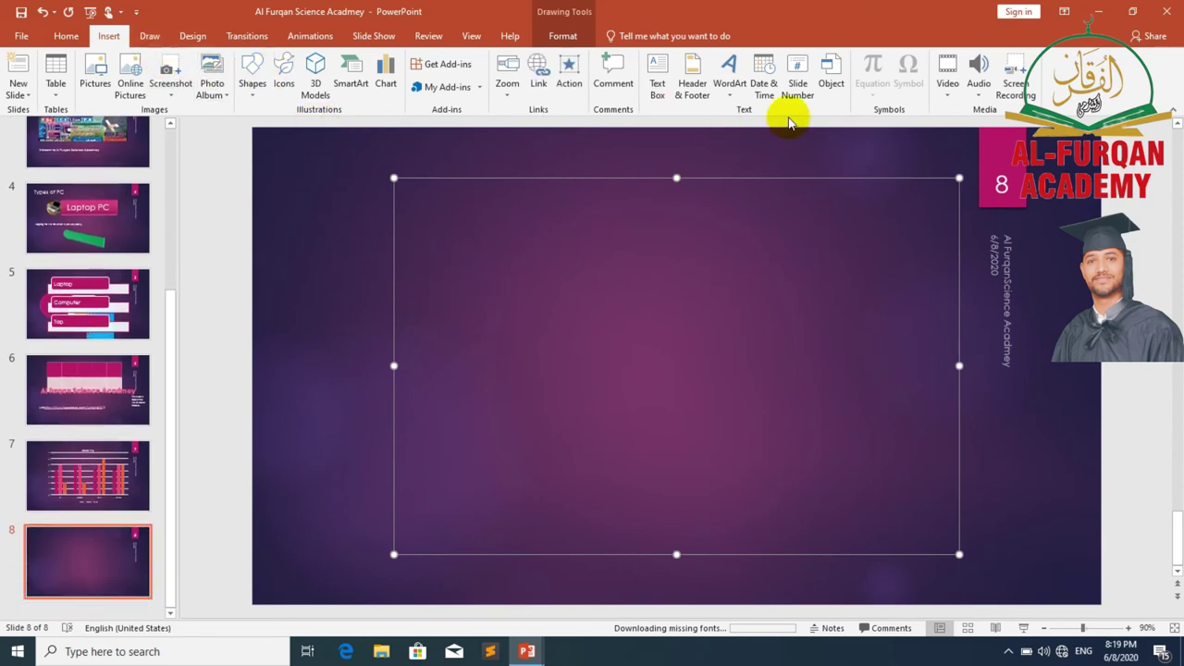
click(830, 83)
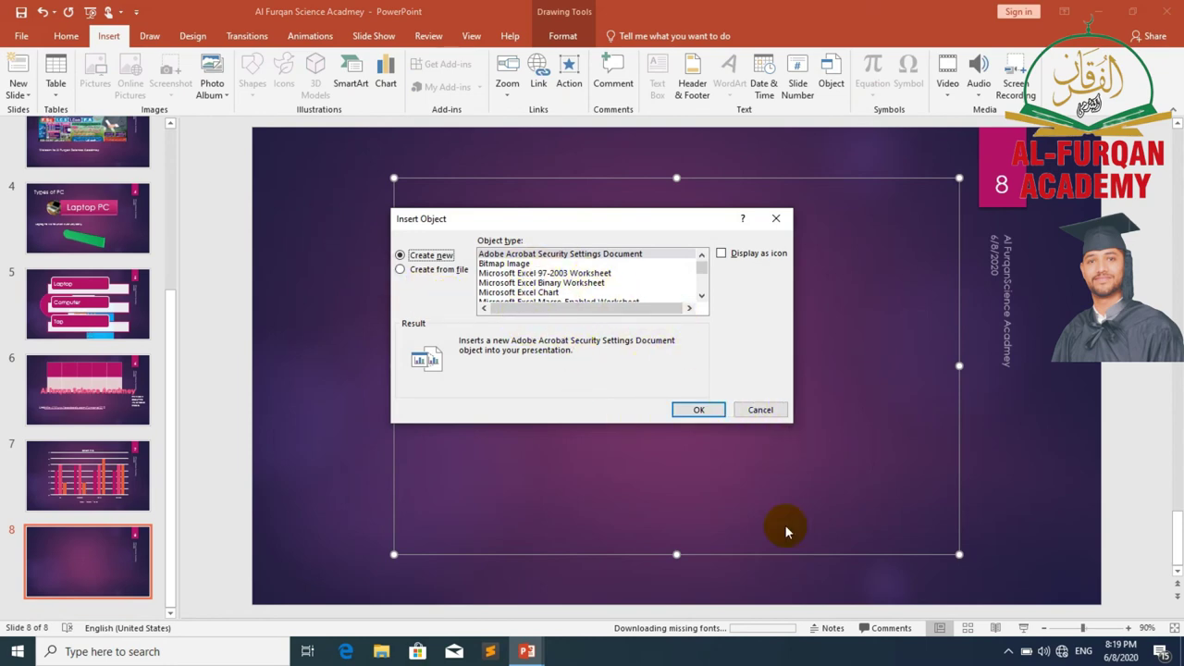
click(759, 412)
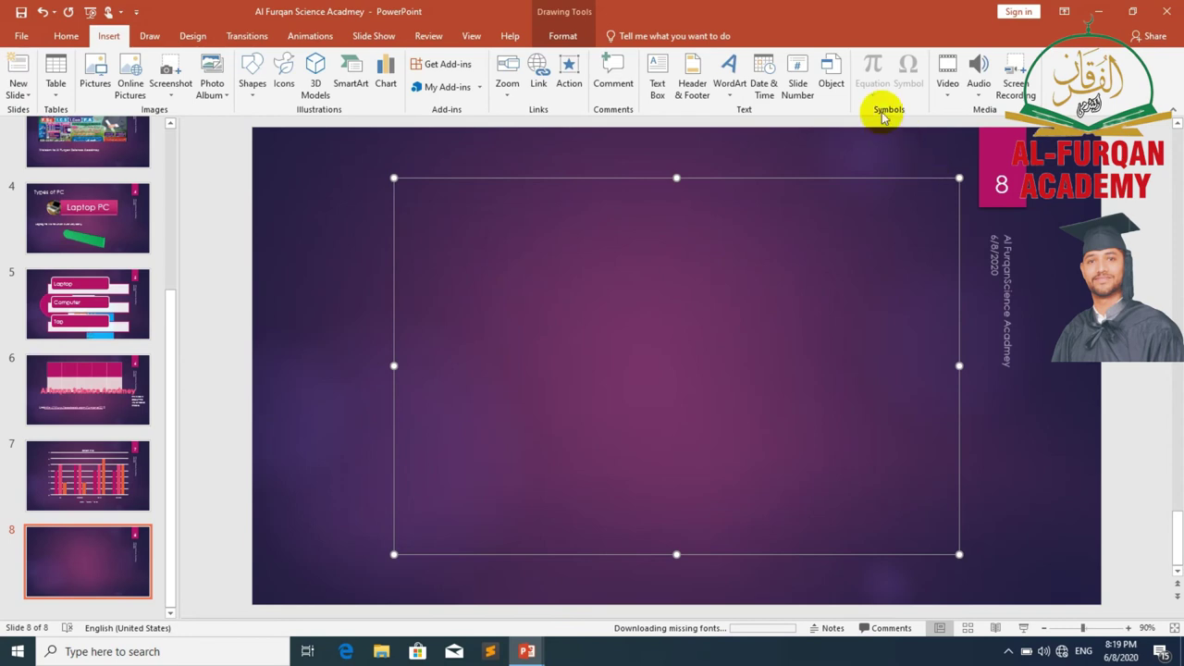
click(358, 298)
- Insert the built-in Quadratic Formula equation on slide 8, discarding an empty blank equation
click(873, 88)
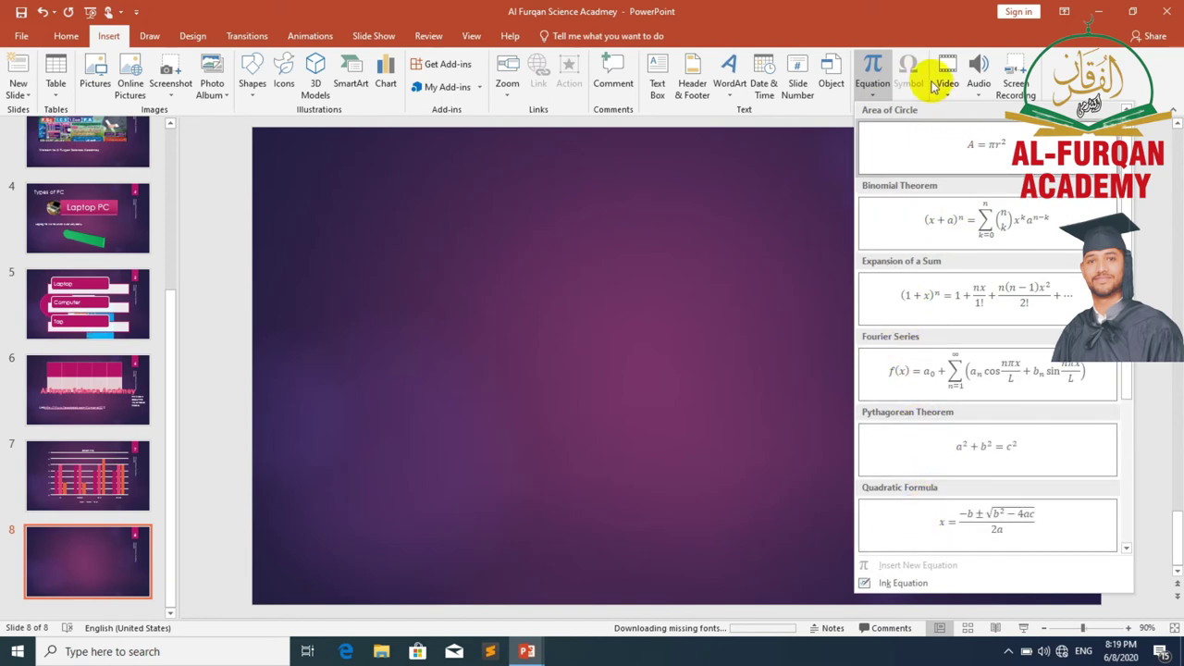
click(874, 74)
click(874, 69)
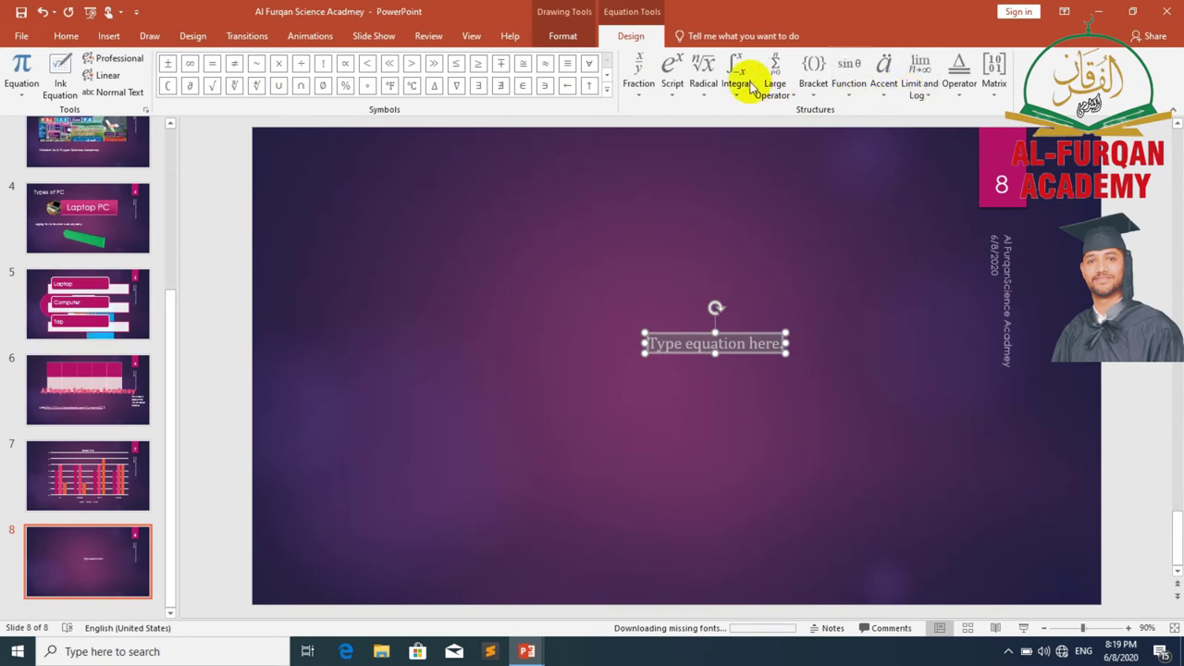
click(114, 41)
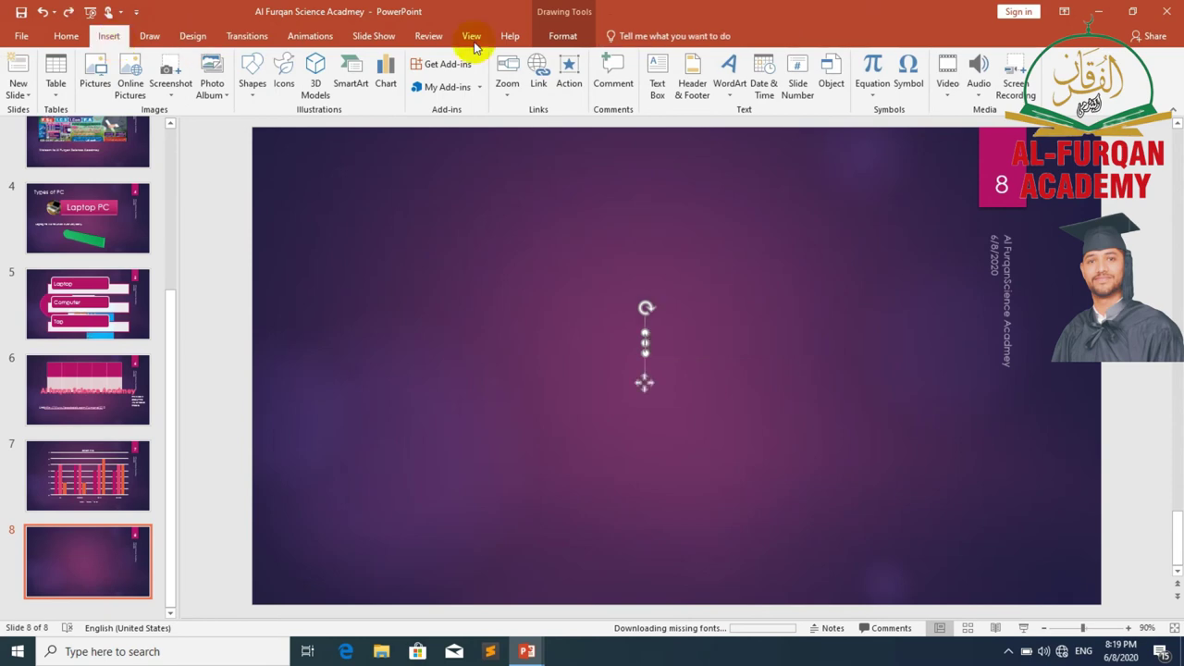
click(868, 94)
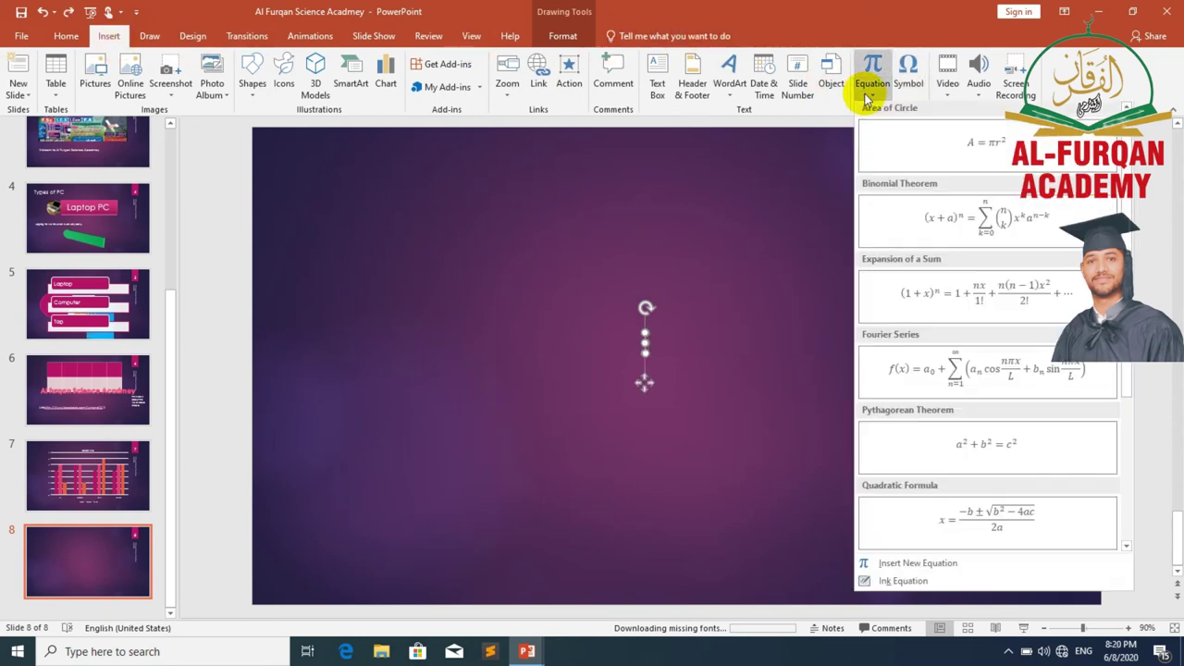
click(994, 541)
click(631, 402)
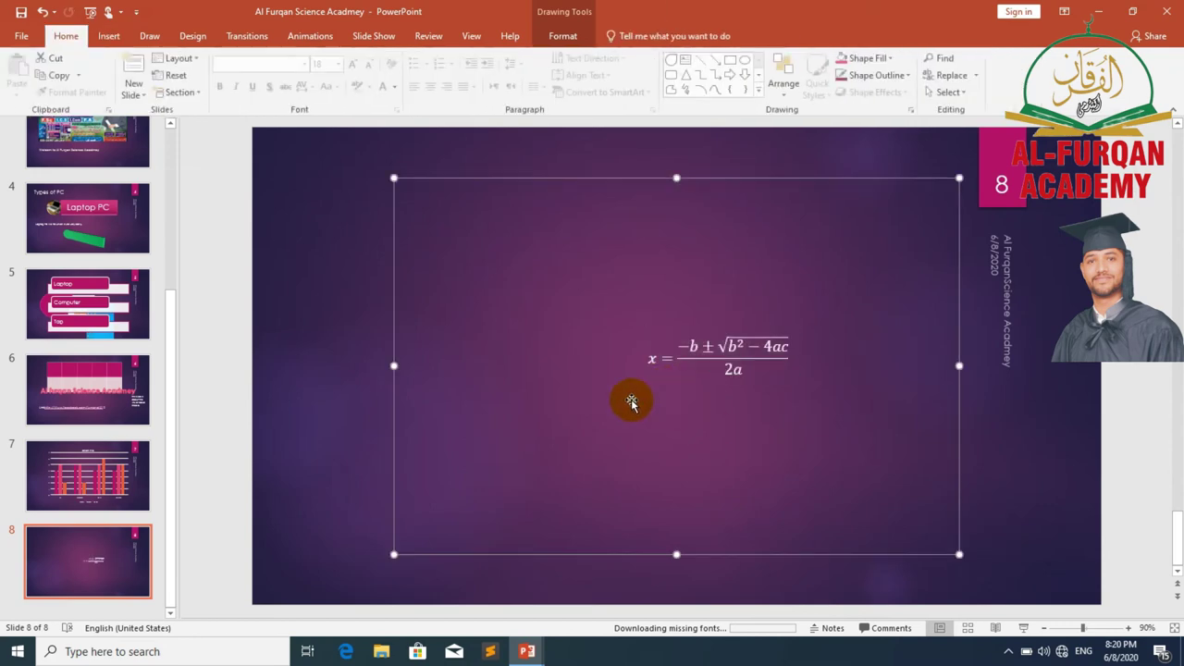
click(350, 181)
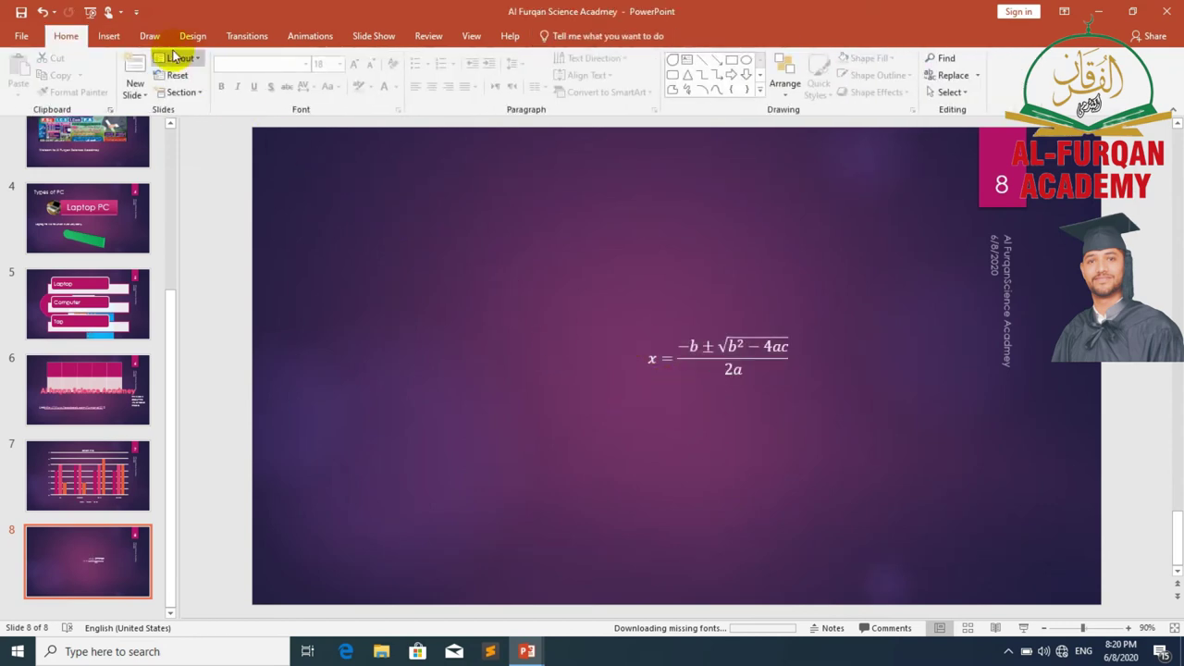
- Select the quadratic formula's fraction for editing
click(105, 37)
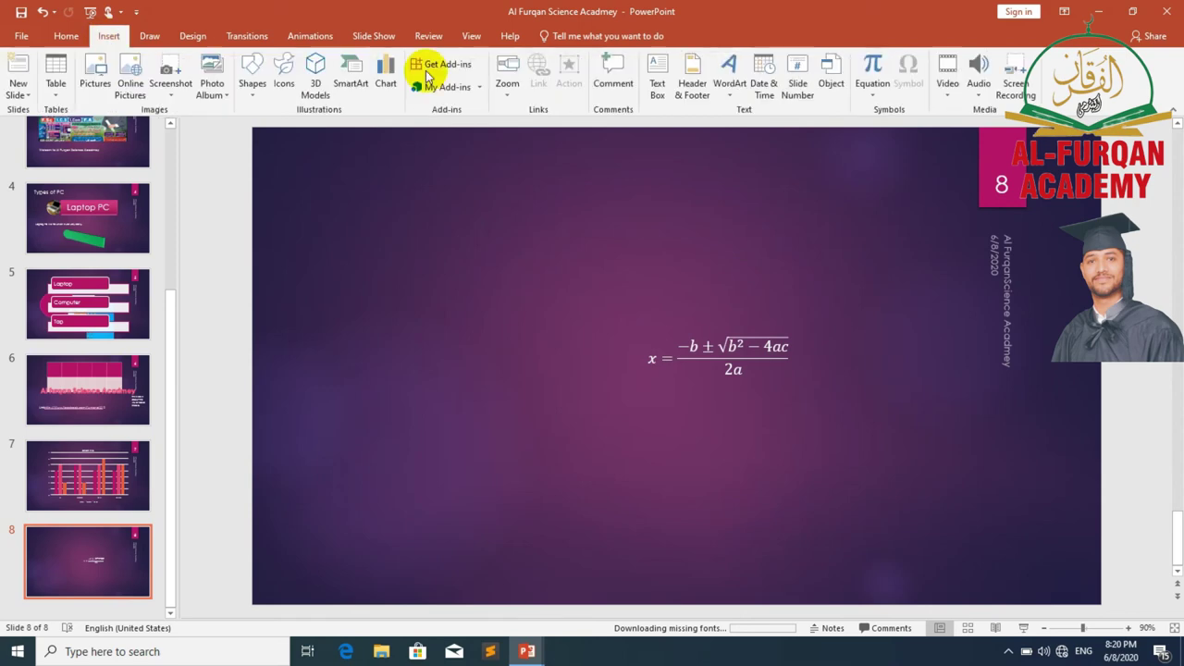
click(877, 254)
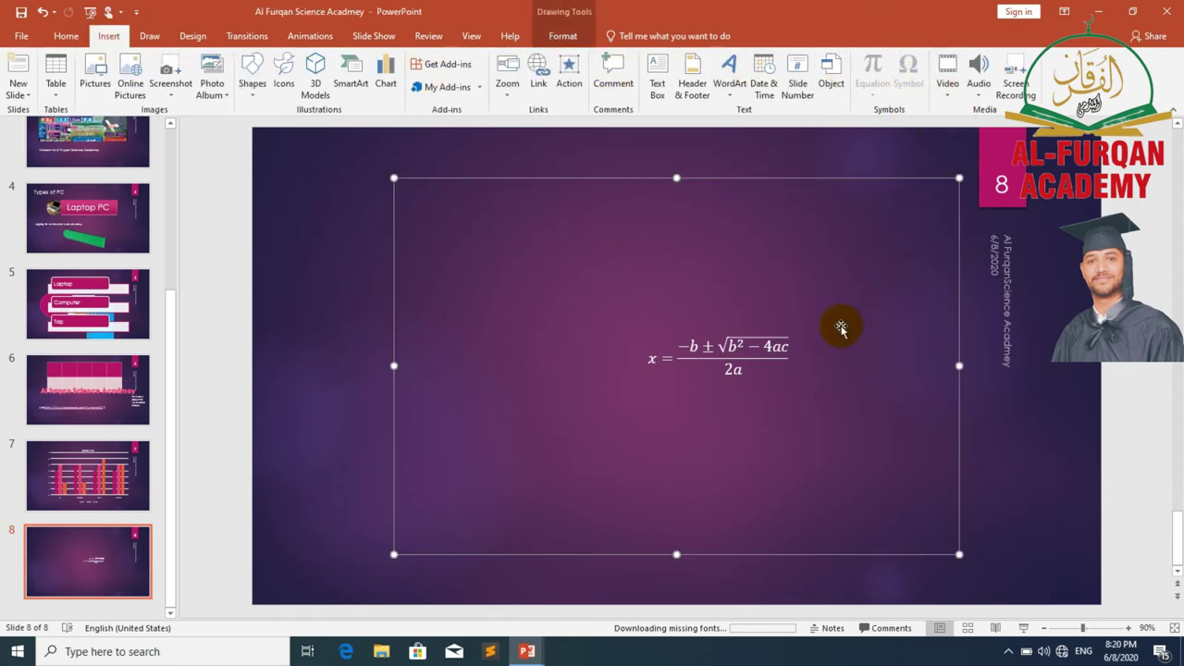
click(797, 352)
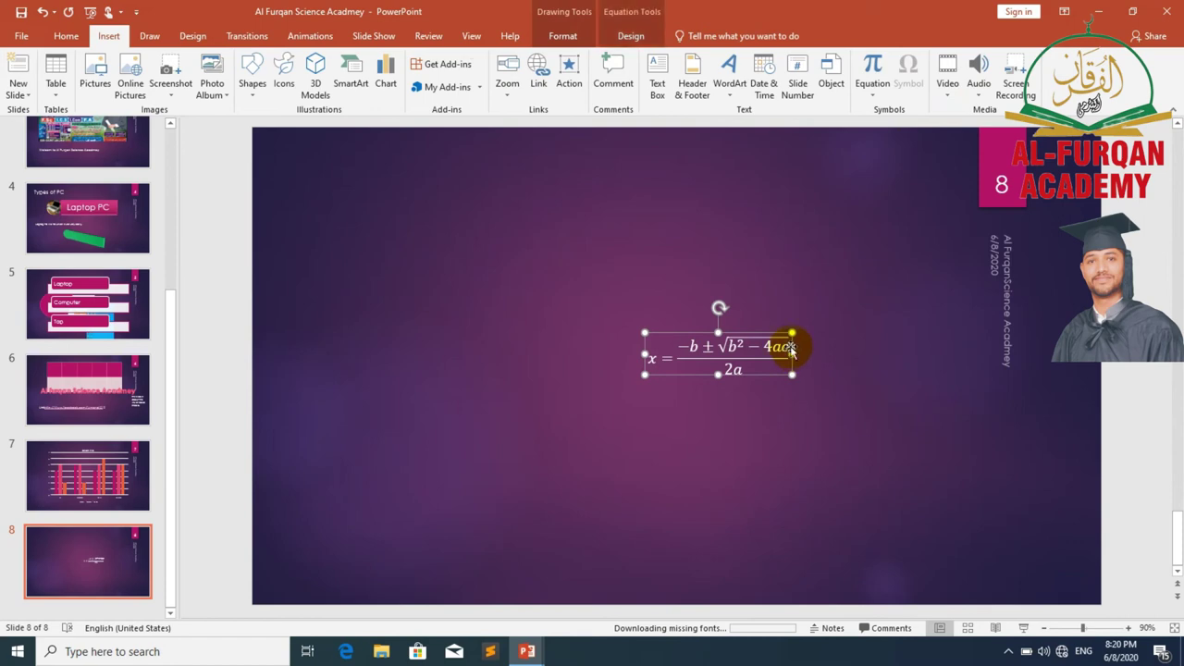
double_click(792, 353)
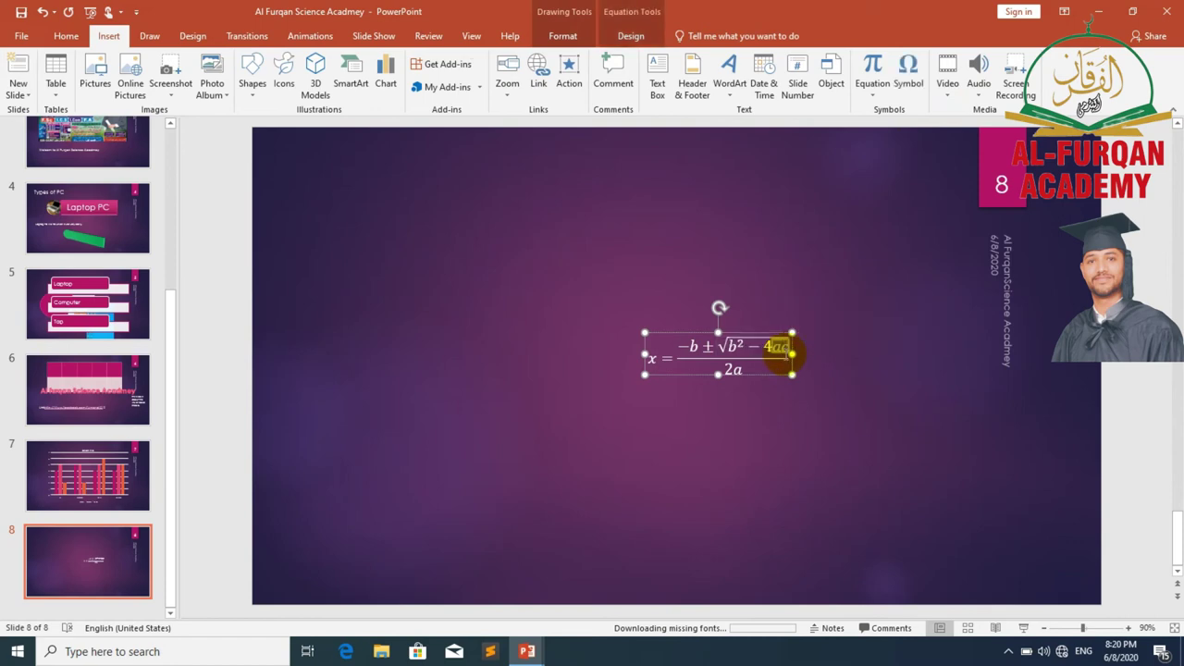
double_click(792, 354)
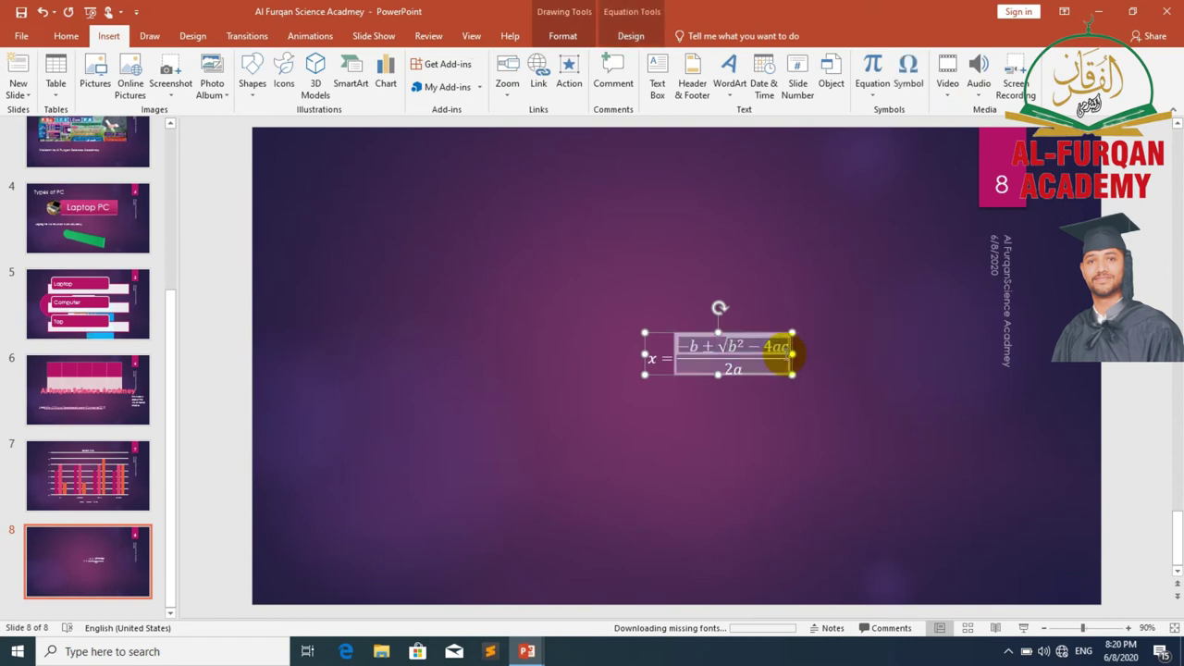
- Insert the © copyright sign into the equation from the Symbol picker
click(909, 74)
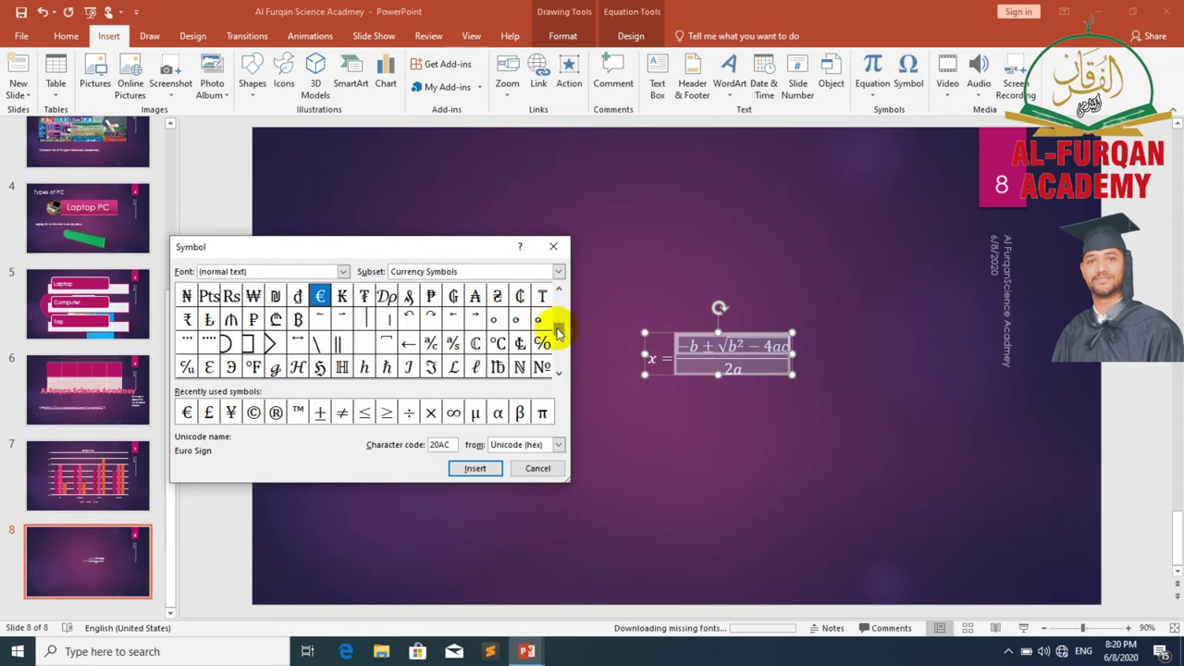
drag(559, 331, 551, 309)
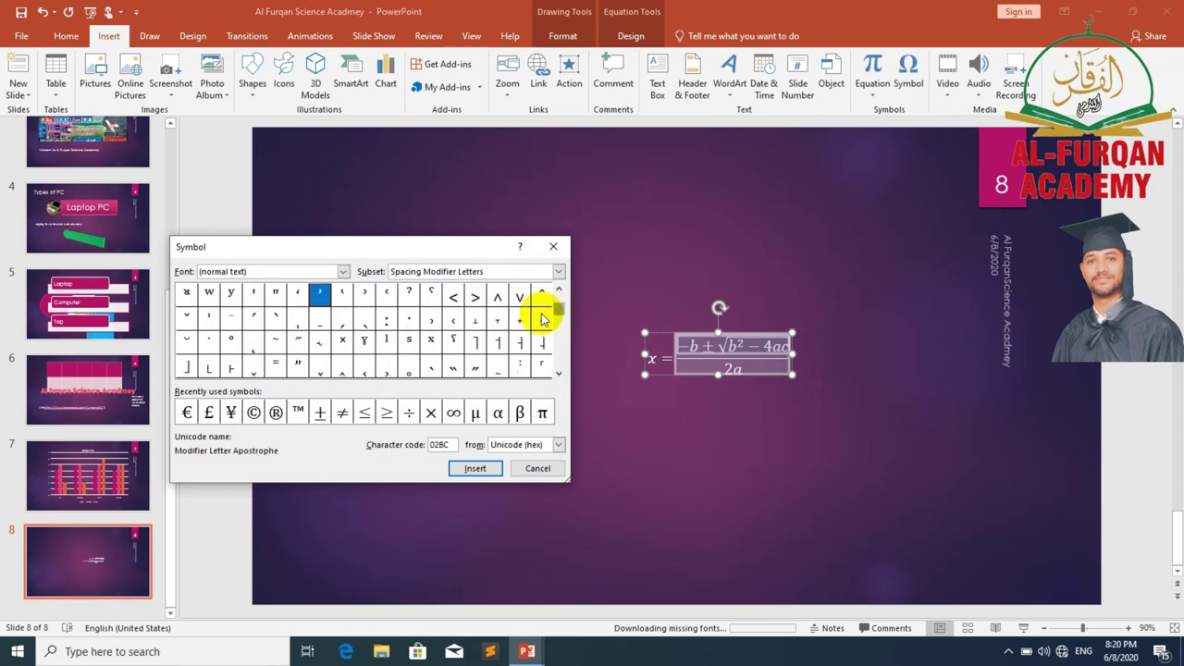
click(365, 340)
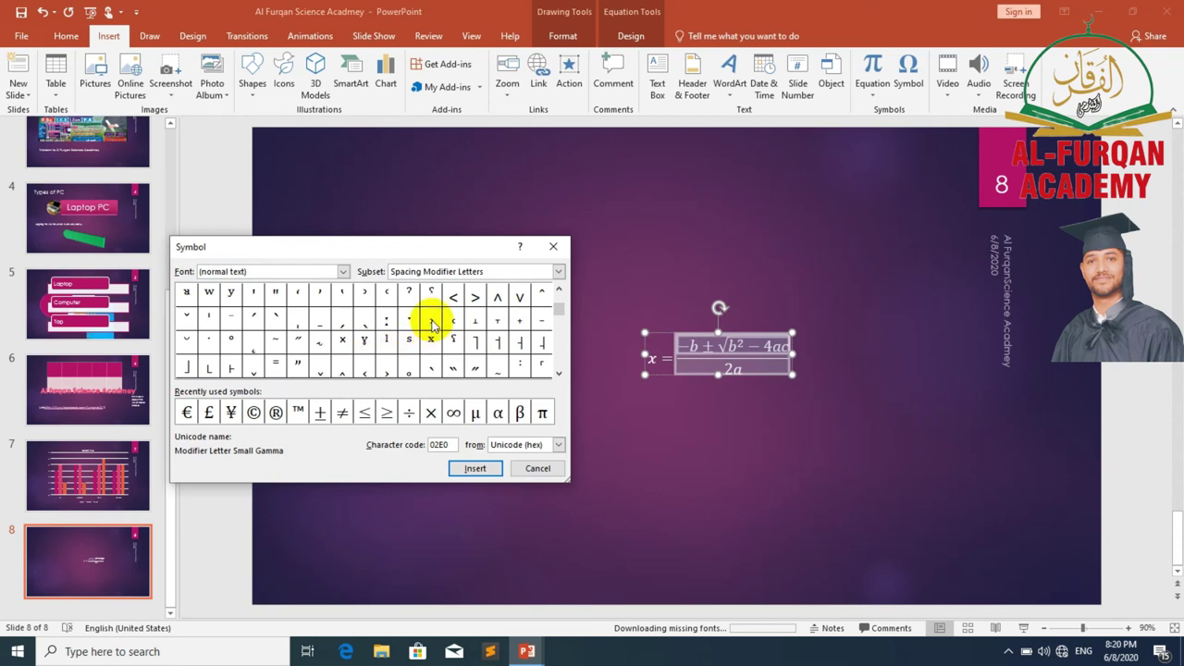
click(431, 321)
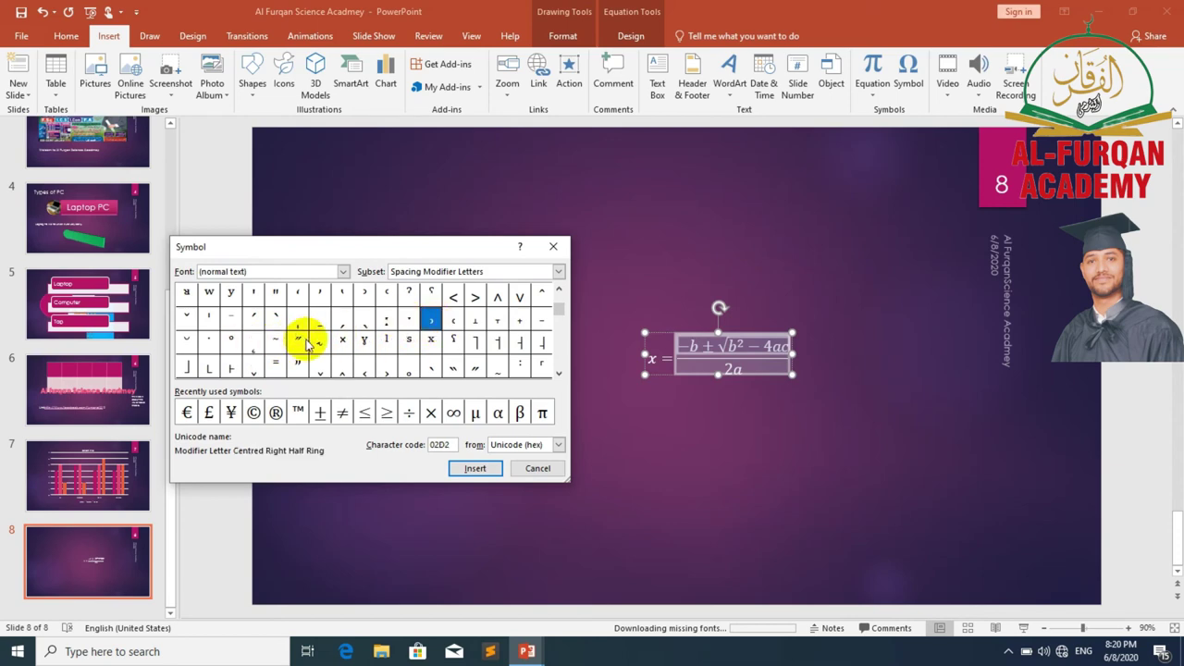
click(254, 412)
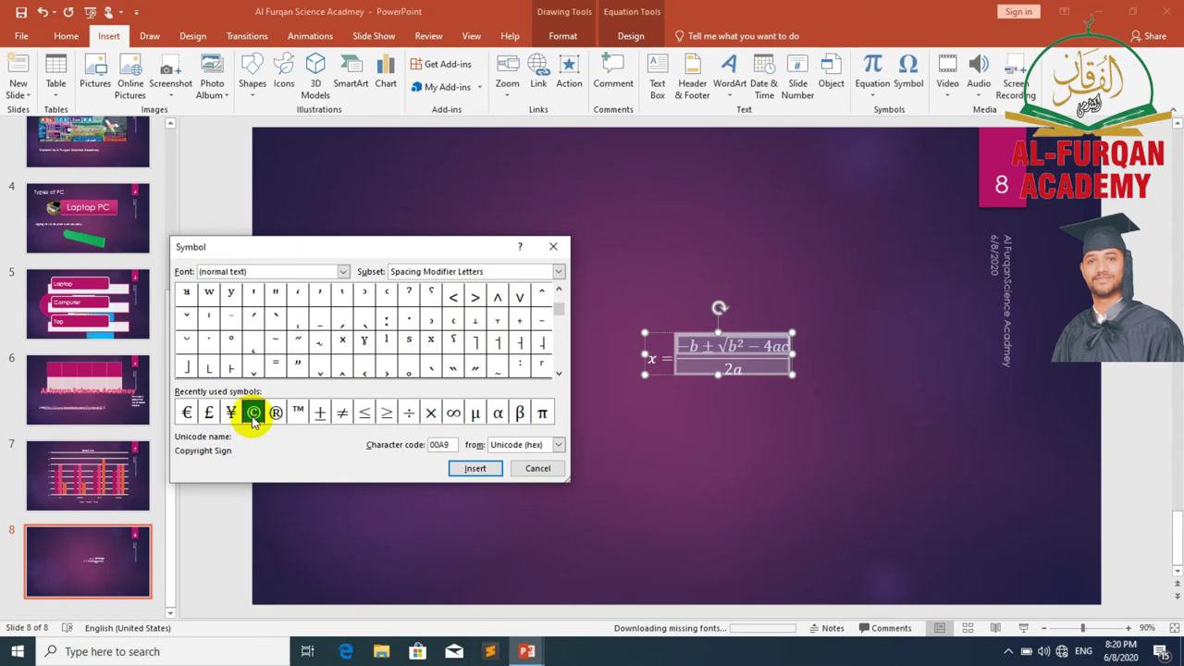
click(474, 469)
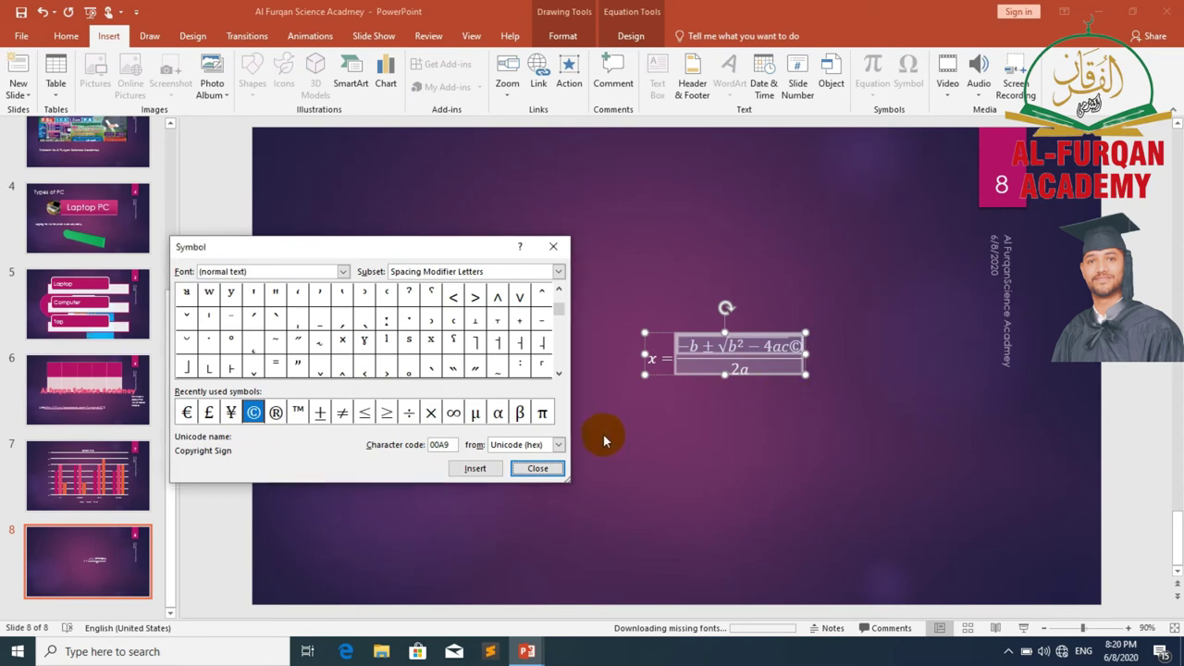
click(561, 471)
click(561, 469)
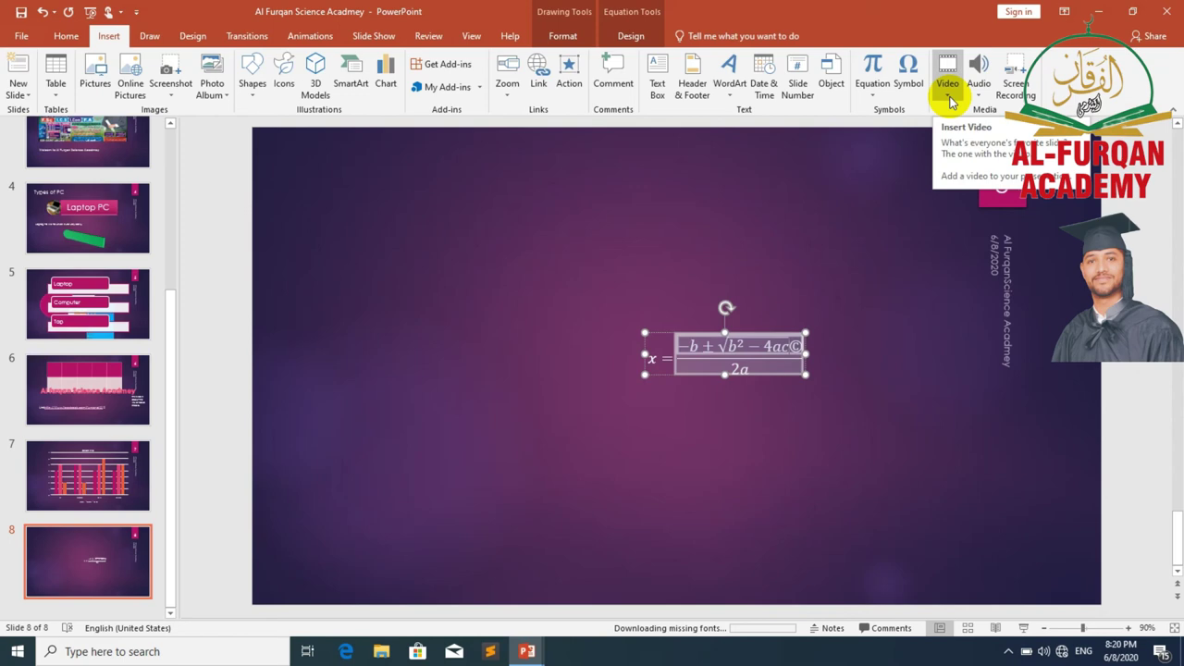
- Insert the SAM_2585 video from New Volume (D:) onto slide 8
click(950, 100)
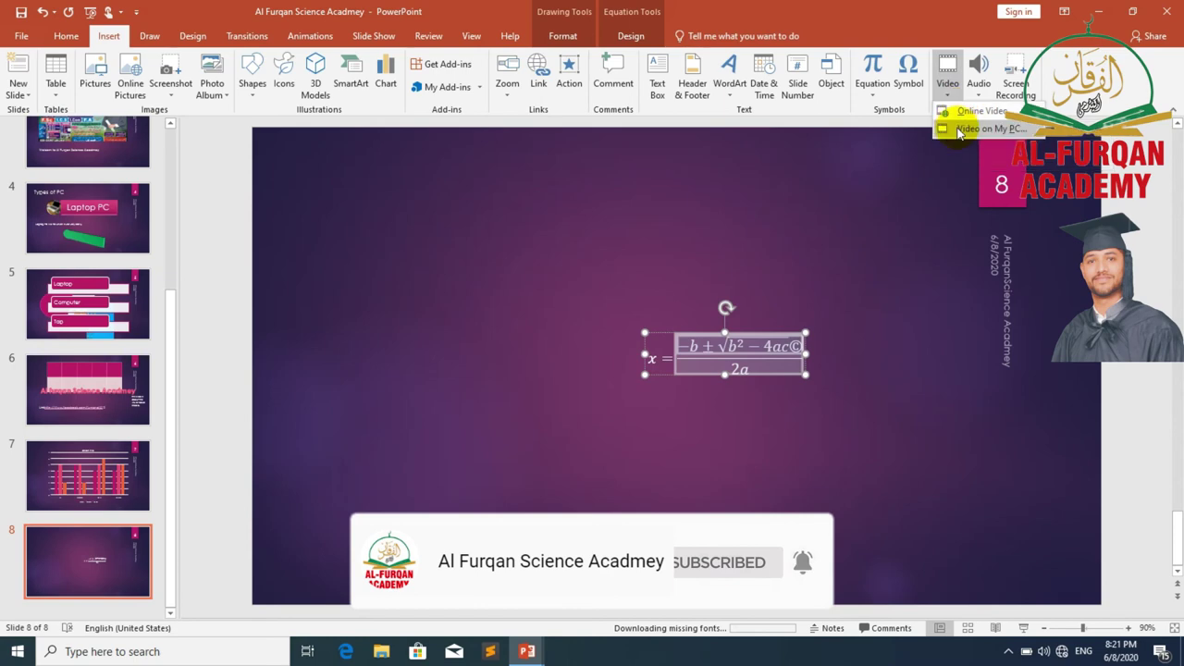
click(959, 131)
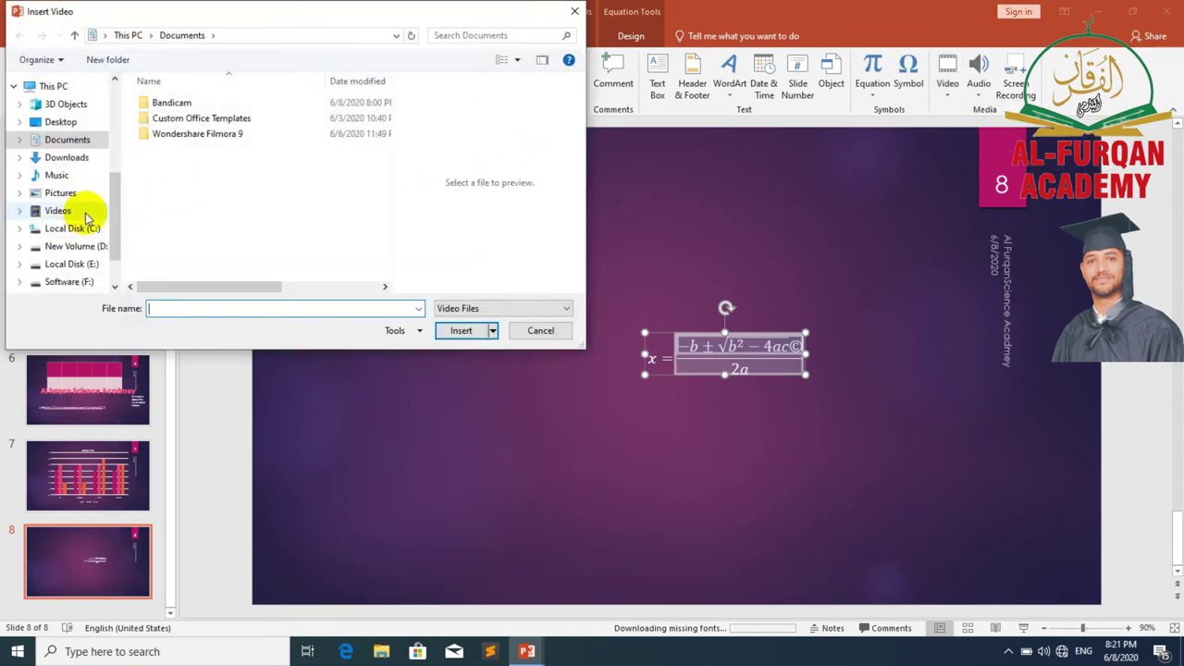
click(84, 247)
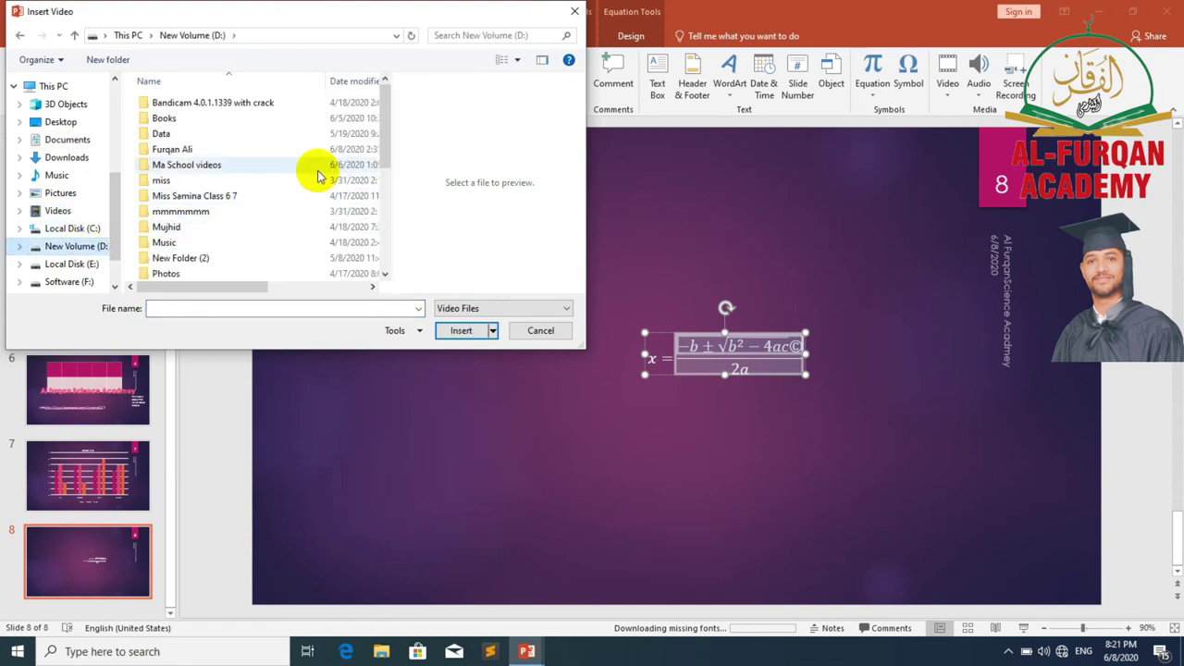
scroll(317, 173, down, 5)
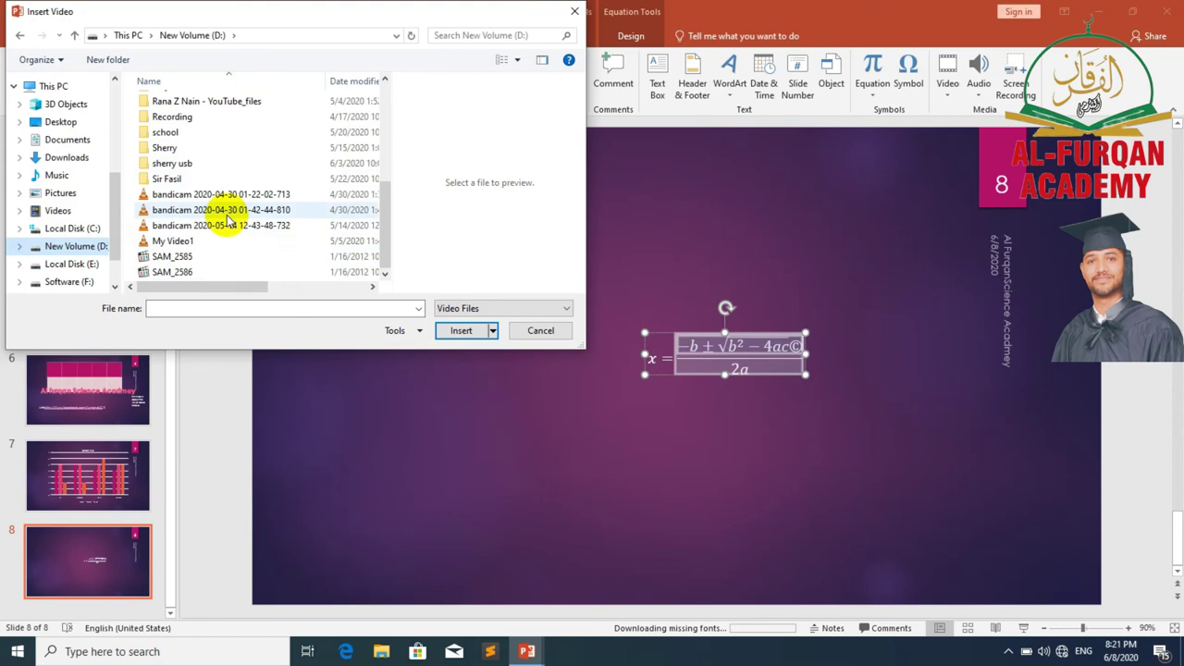
click(196, 257)
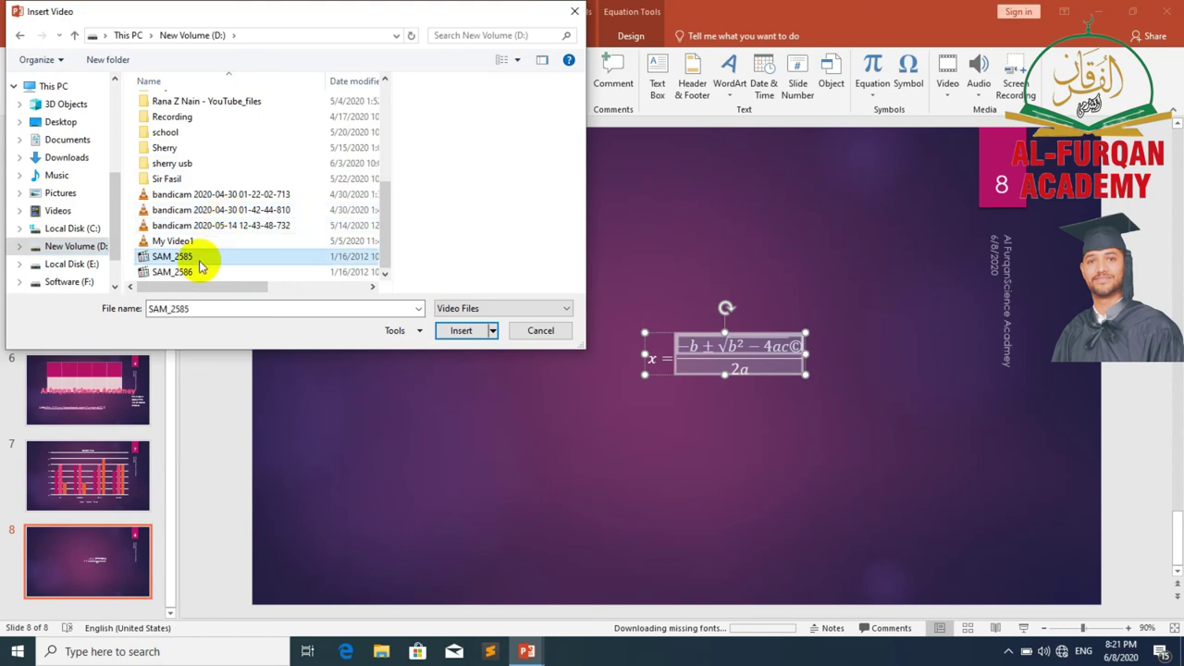
click(468, 335)
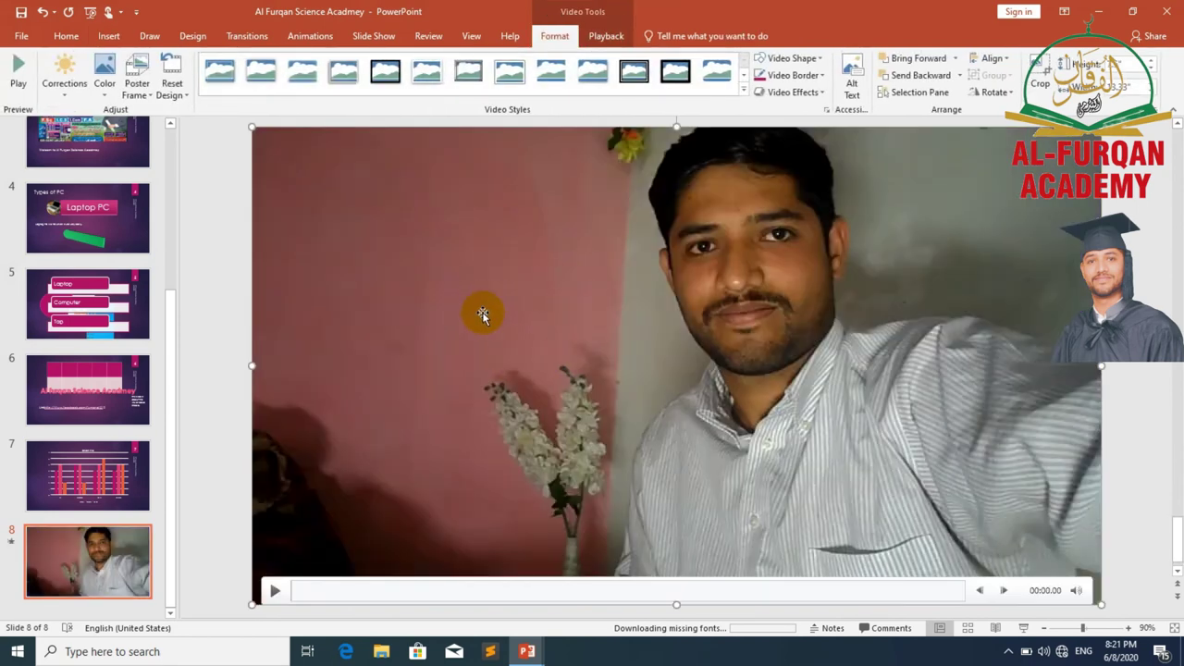
- Pause, resume and pause again the video preview
click(275, 597)
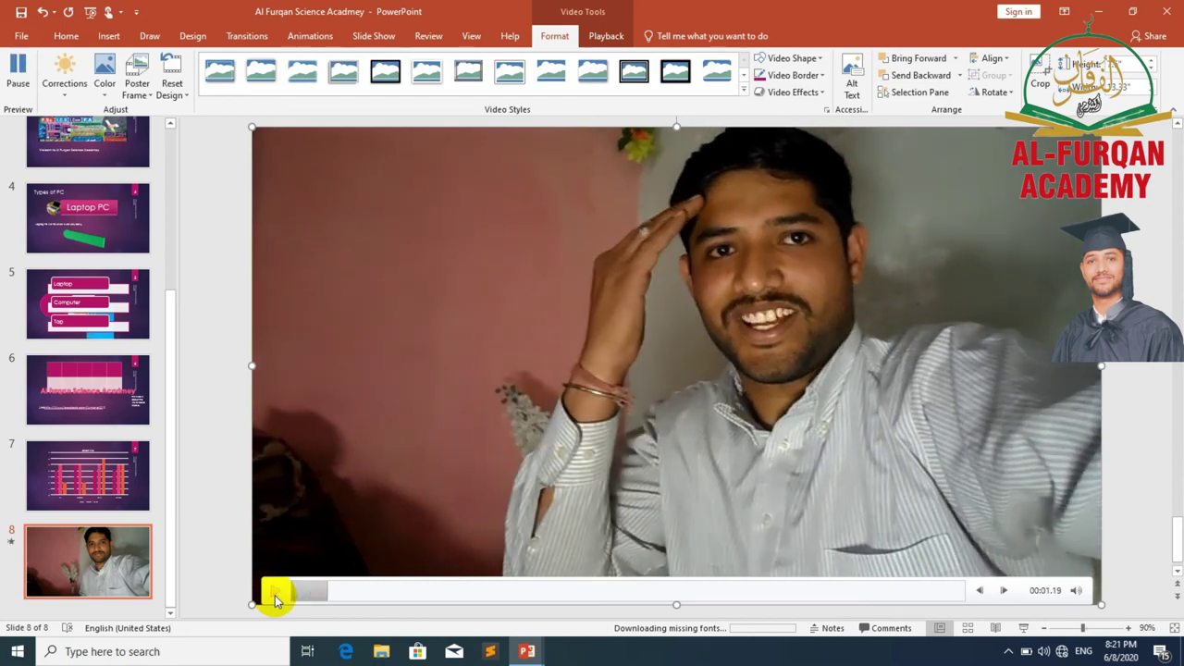
click(275, 597)
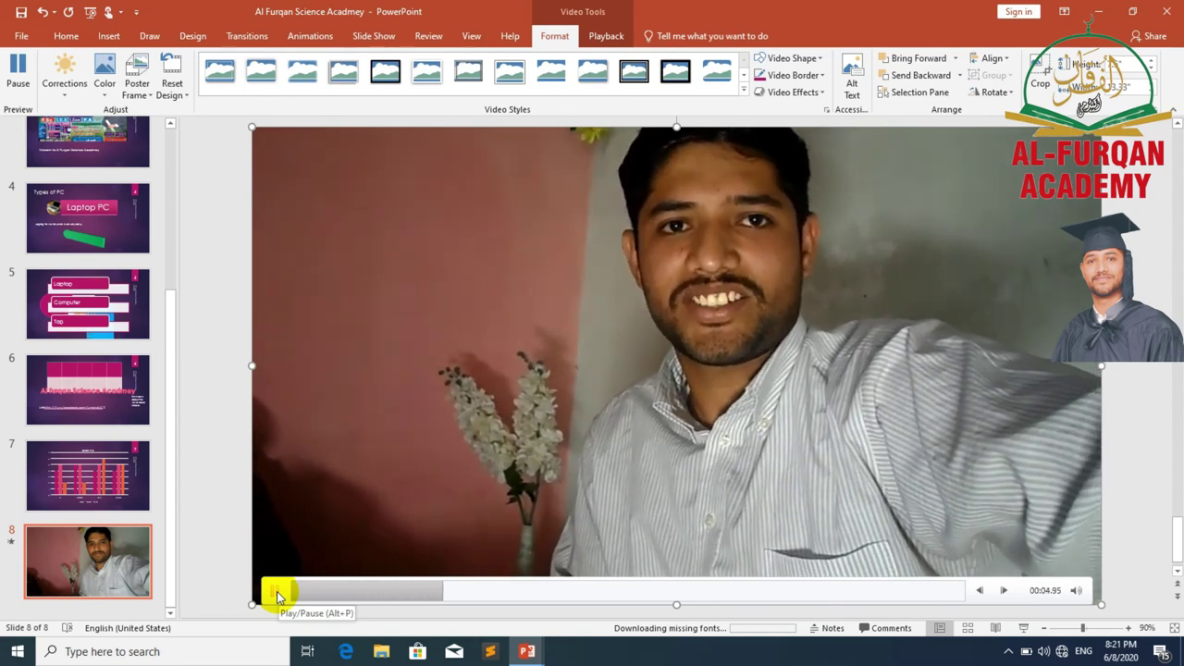
click(275, 596)
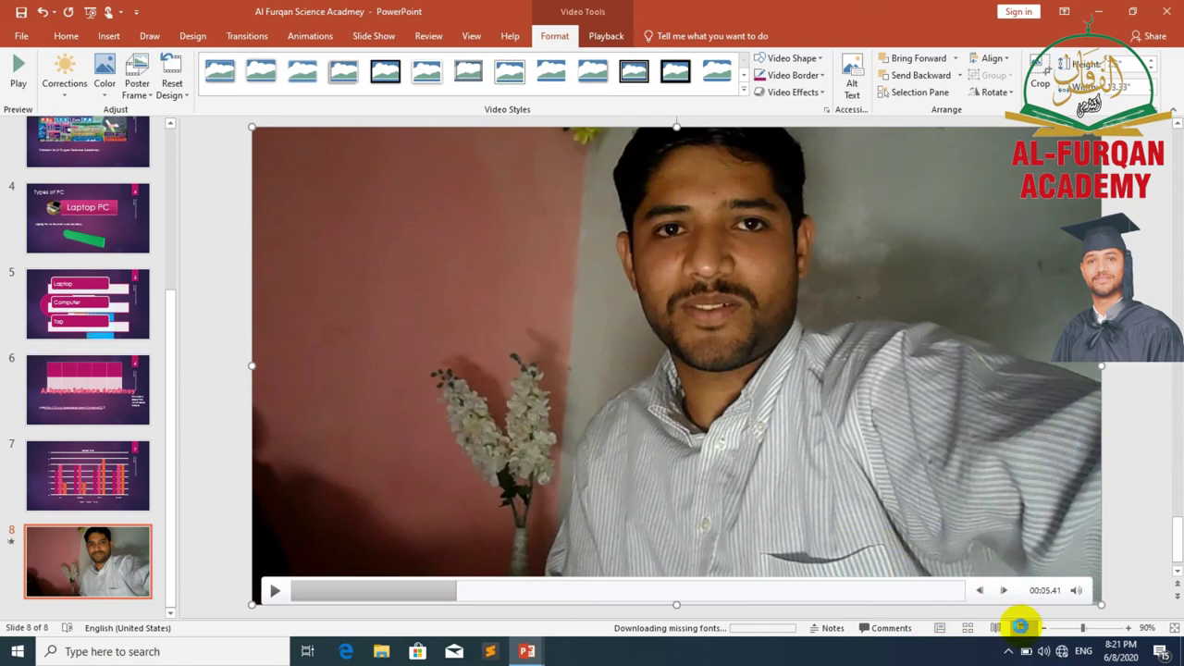
- Play slide 8's video as a slide show, then go to slide 4, Types of PC
click(1020, 627)
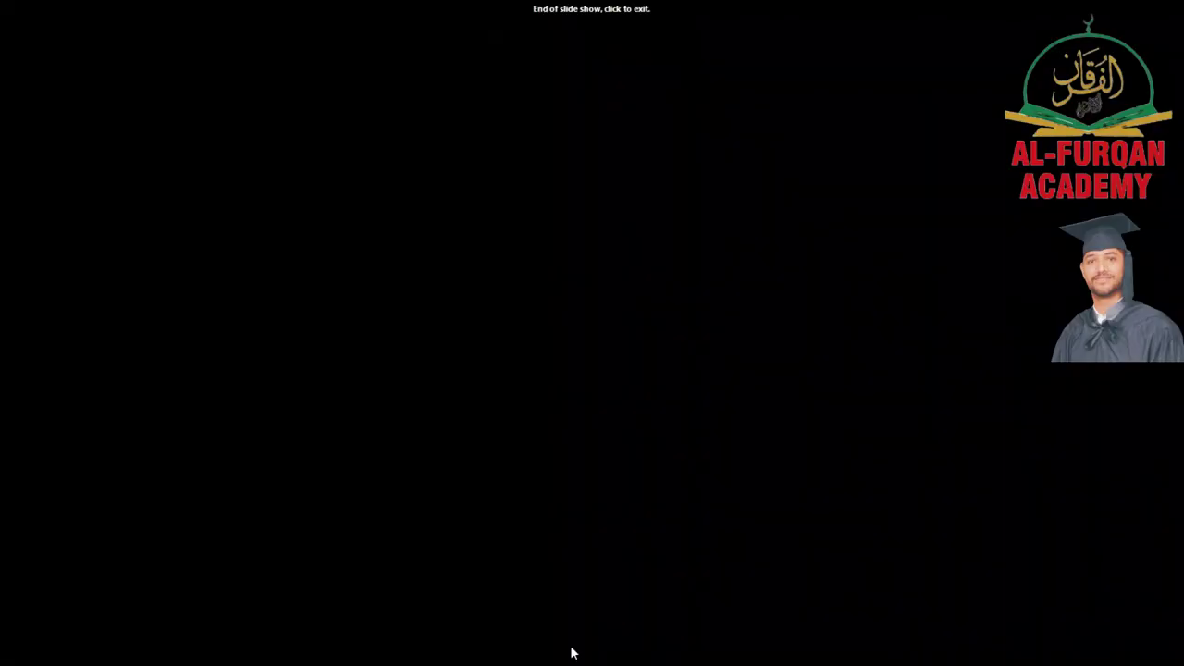
click(572, 653)
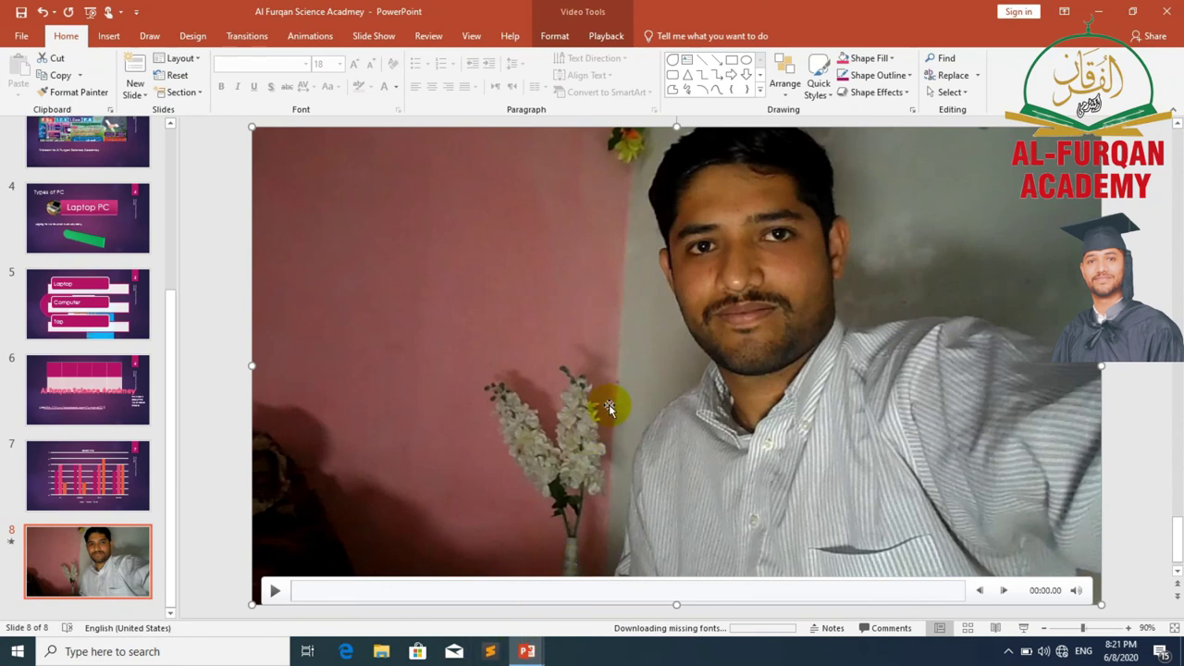
click(110, 36)
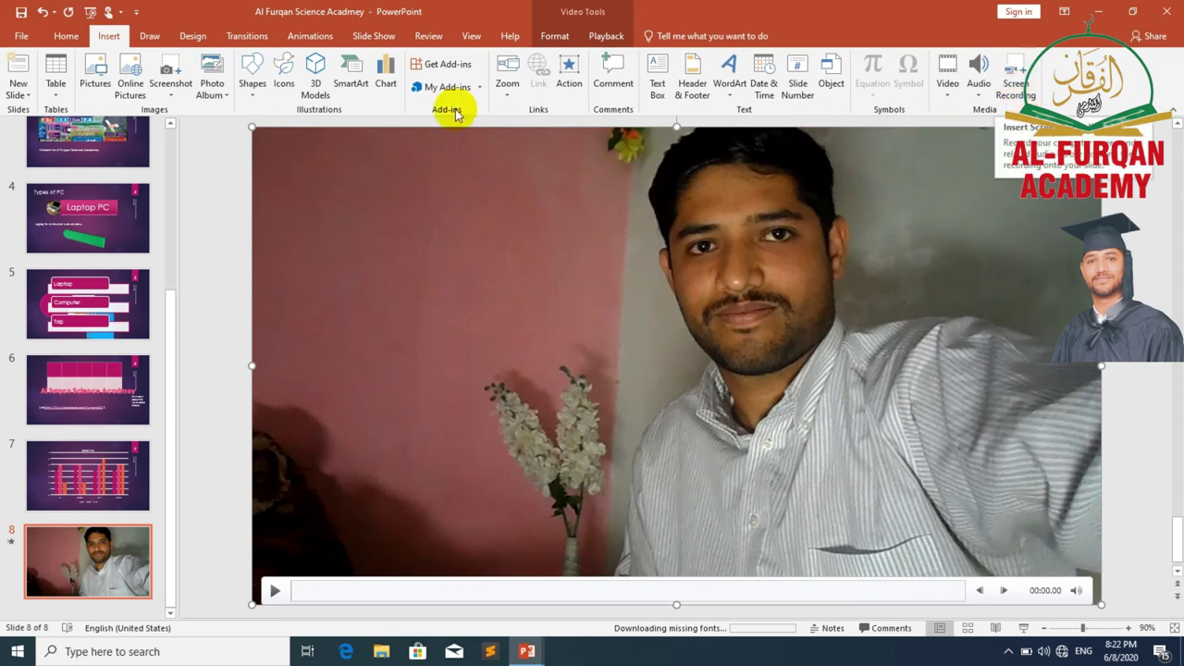
click(100, 215)
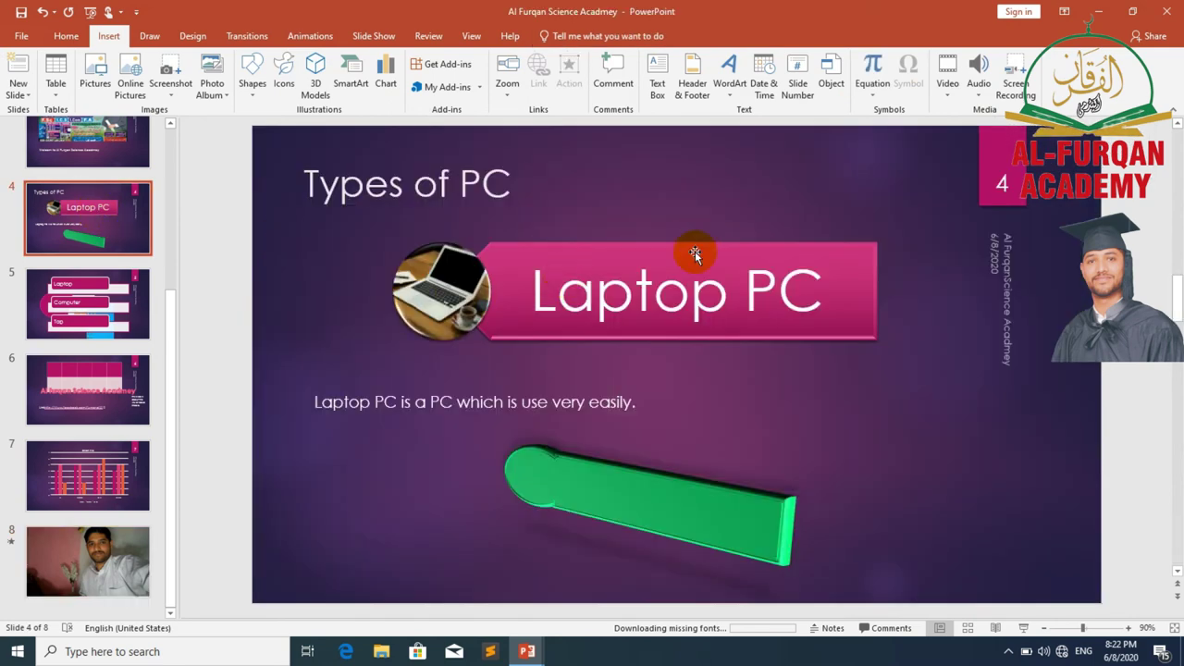
- From slide 3, start a screen recording with audio on, ready to select the area
click(85, 153)
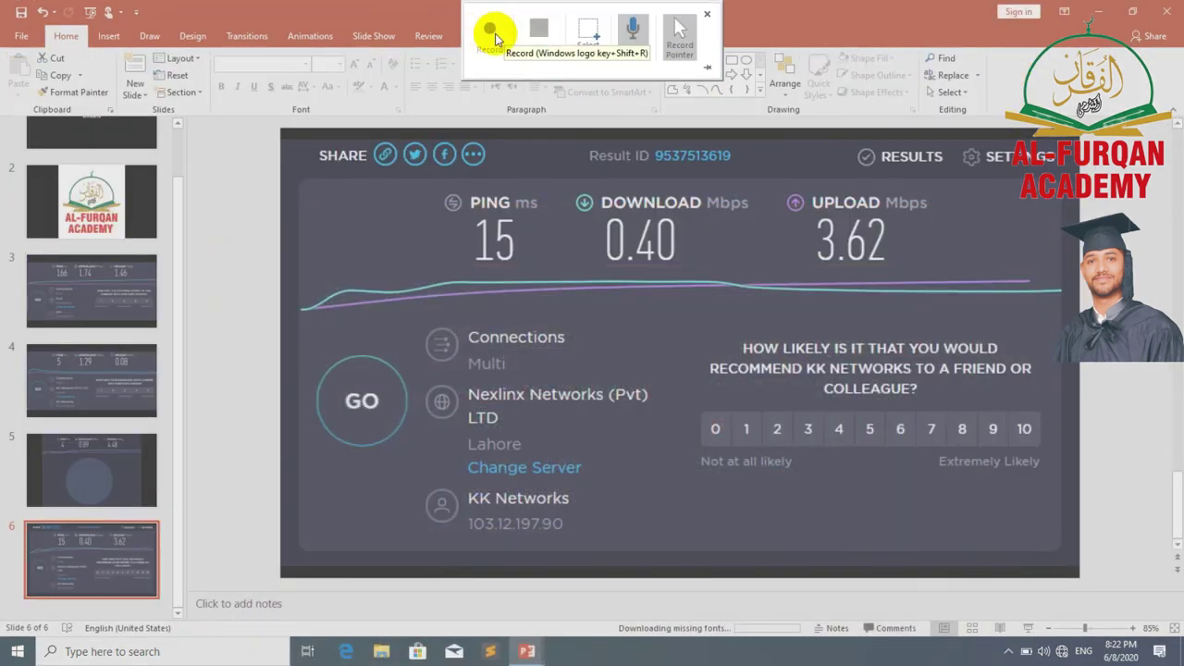
click(495, 37)
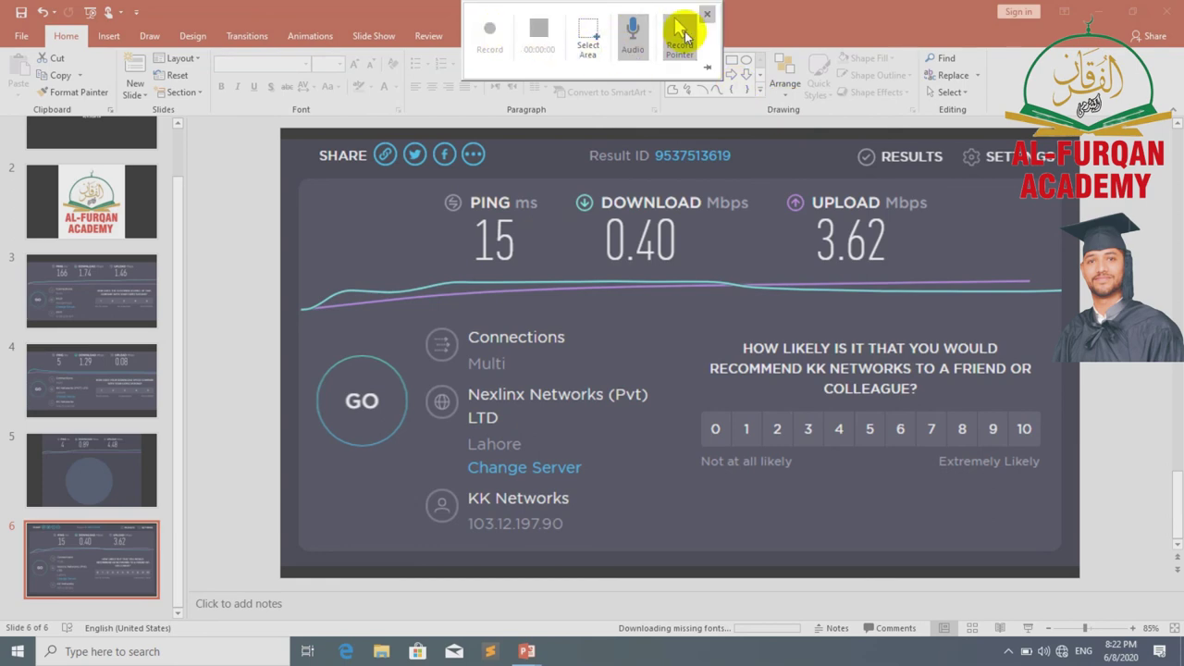
click(637, 37)
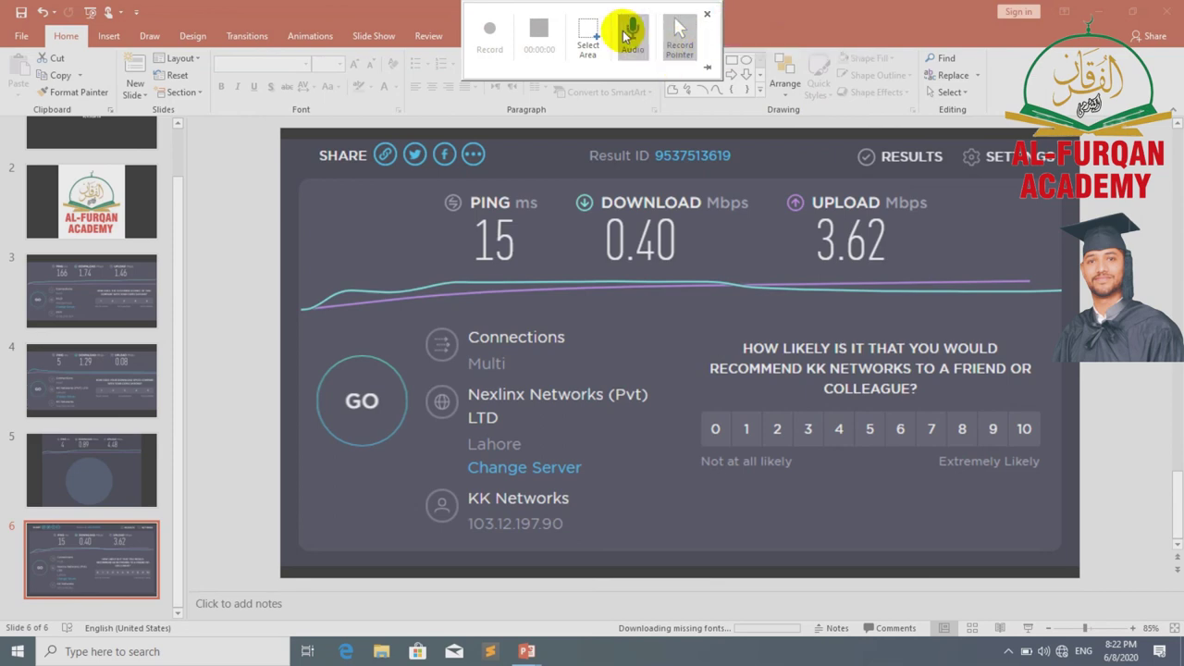
click(633, 37)
click(587, 39)
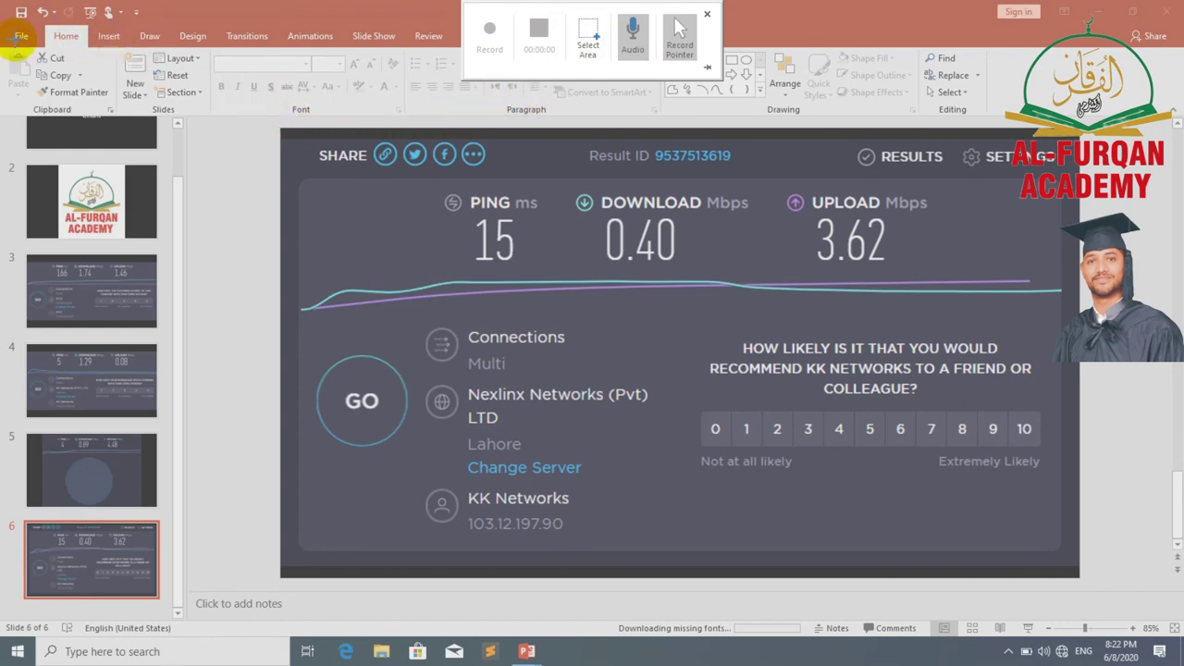
- Record the whole presentation window while scrolling the speed-test slide, then stop to insert the clip
drag(14, 20, 1171, 567)
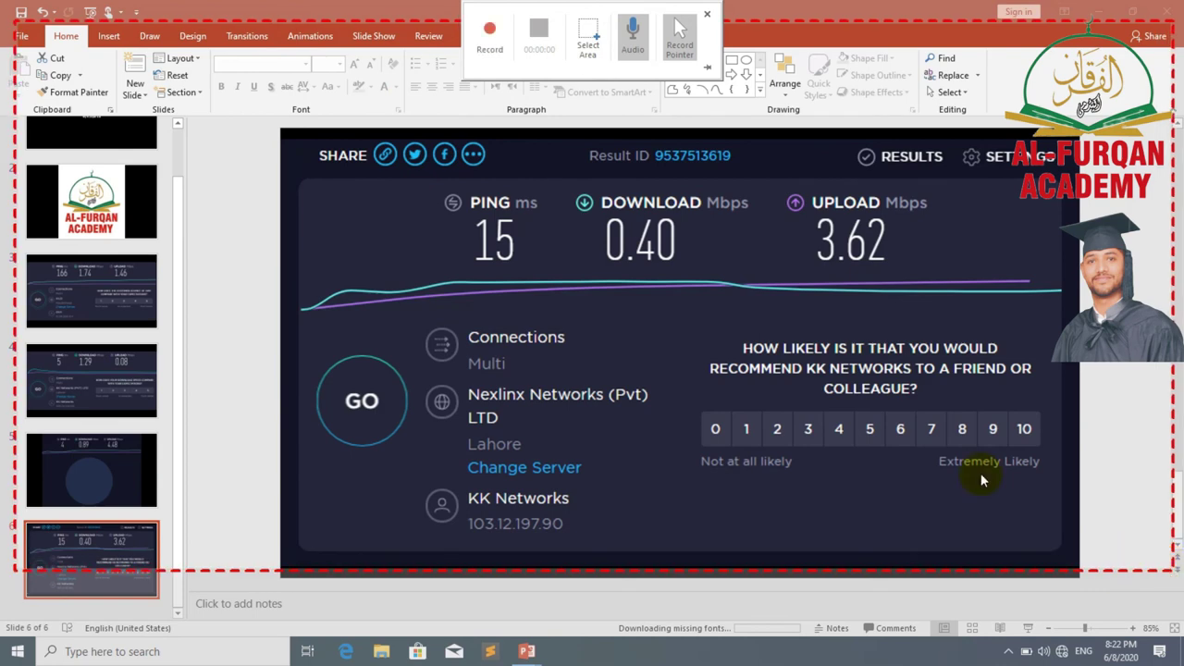
click(487, 51)
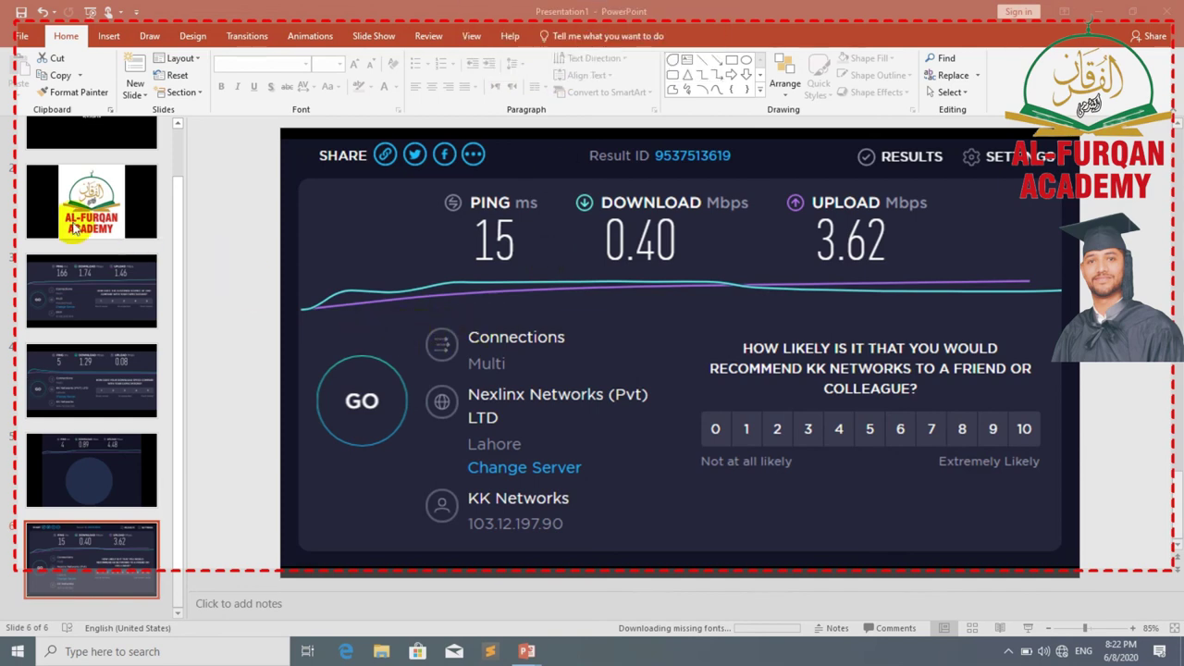
scroll(83, 222, up, 2)
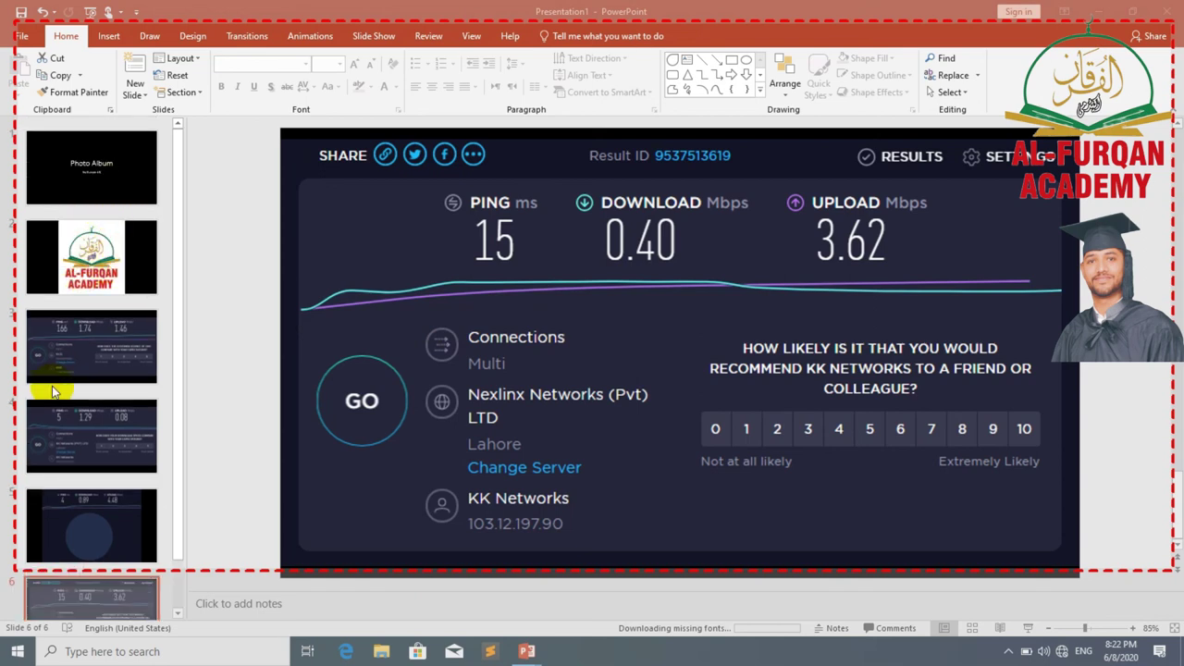
scroll(62, 345, down, 2)
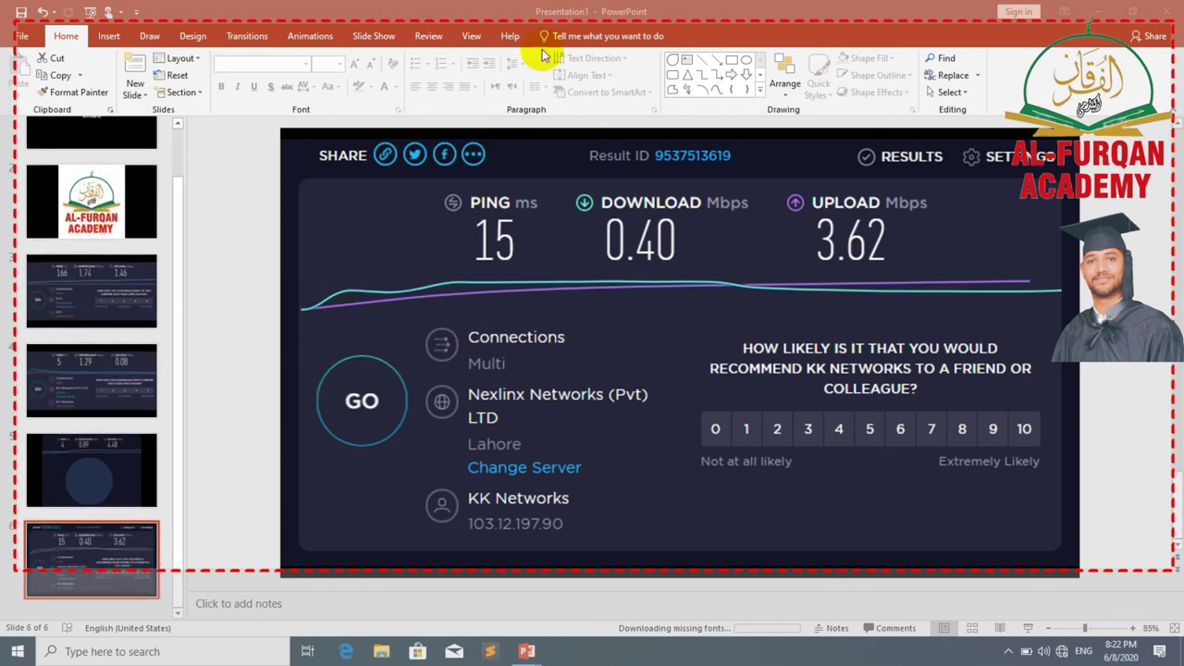
mouse_move(568, 7)
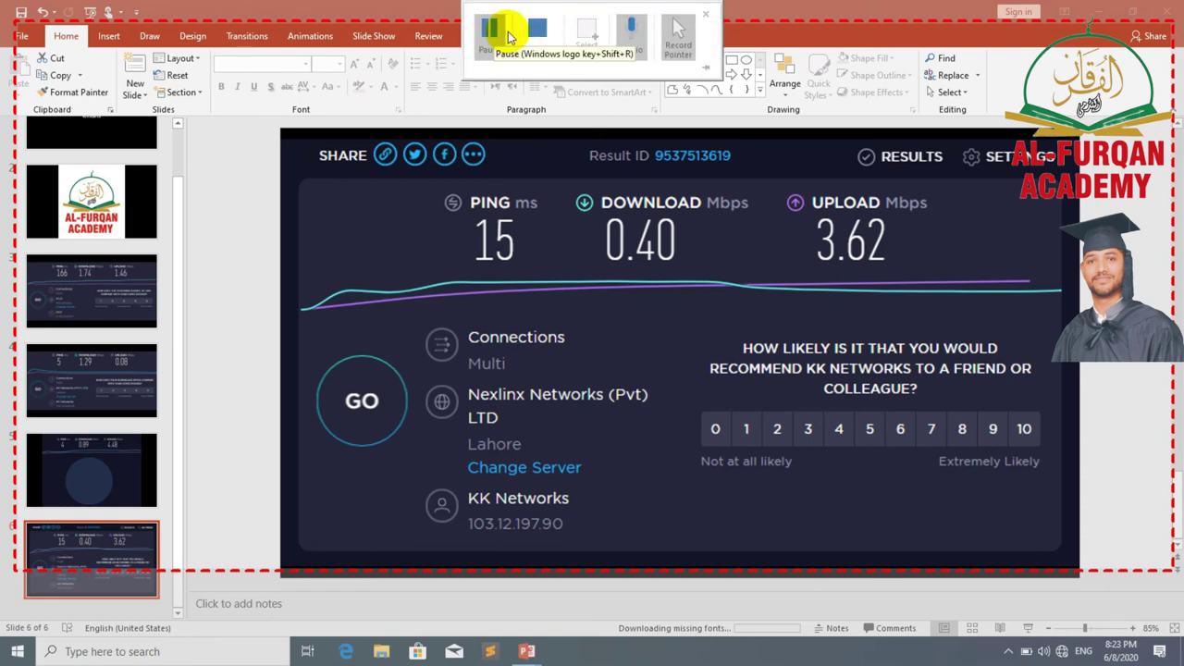
click(540, 36)
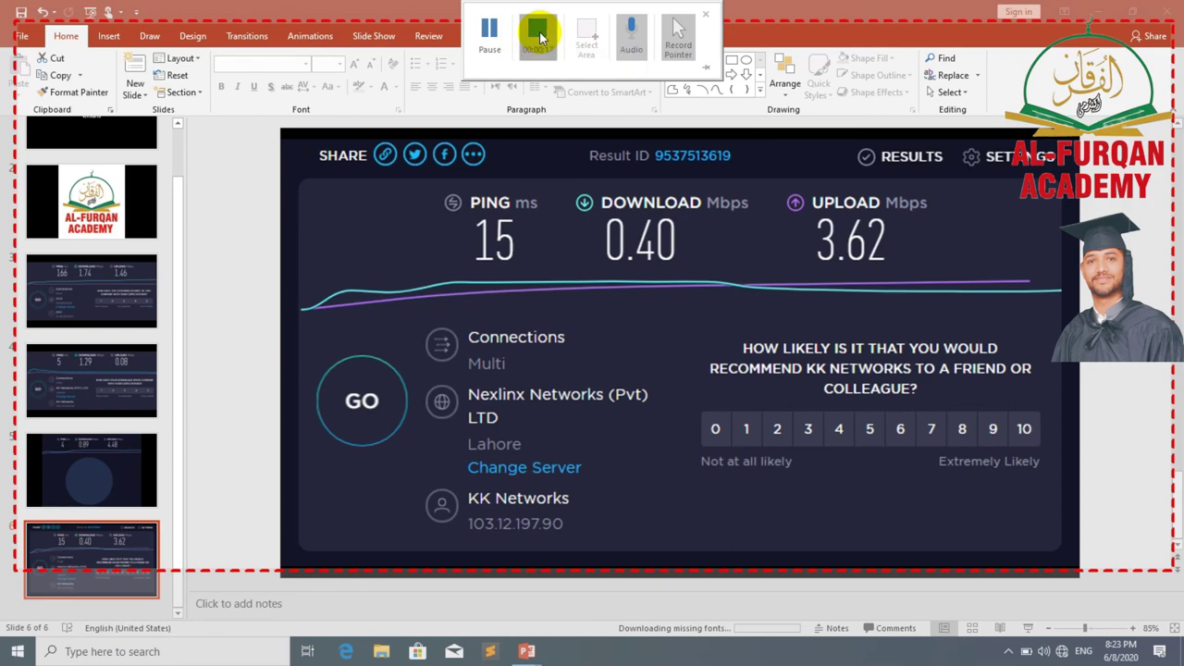
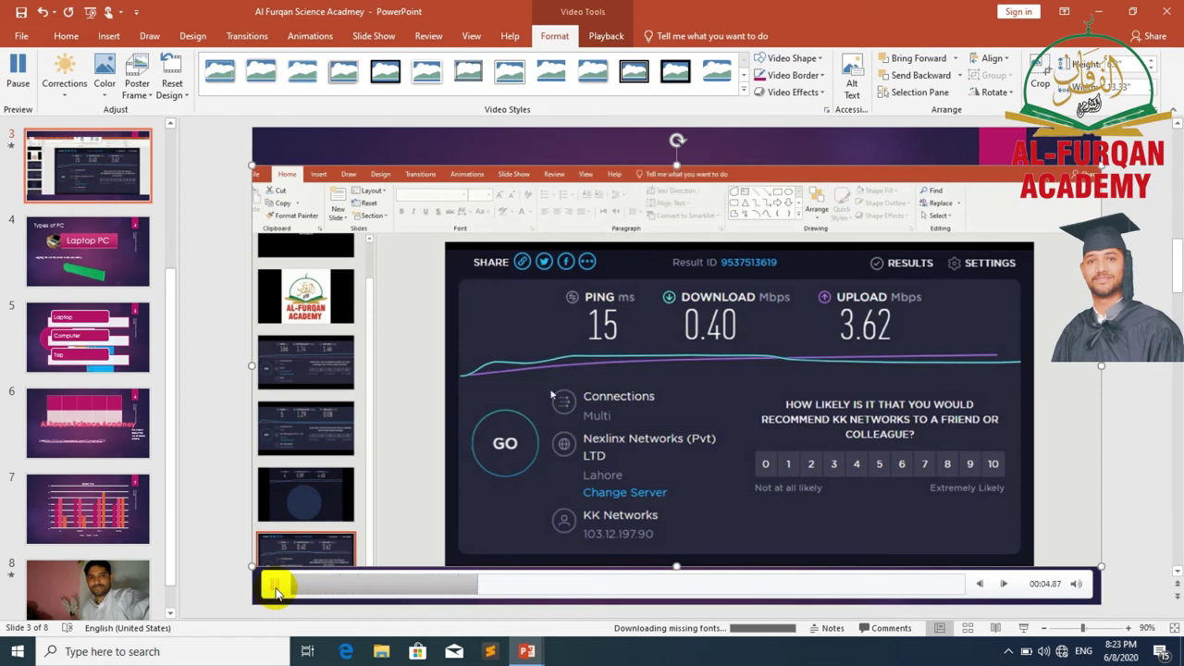
- Pause the speed-test video and insert AmbientSpacePiano from D:\Data onto slide 3
click(275, 586)
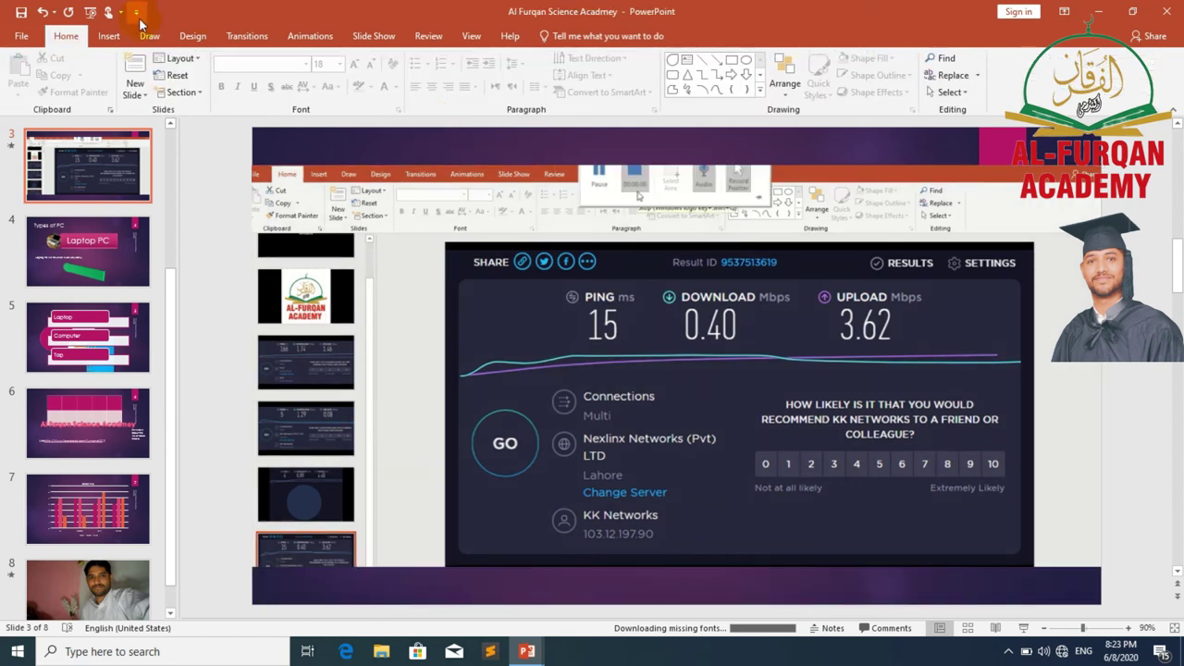
click(109, 35)
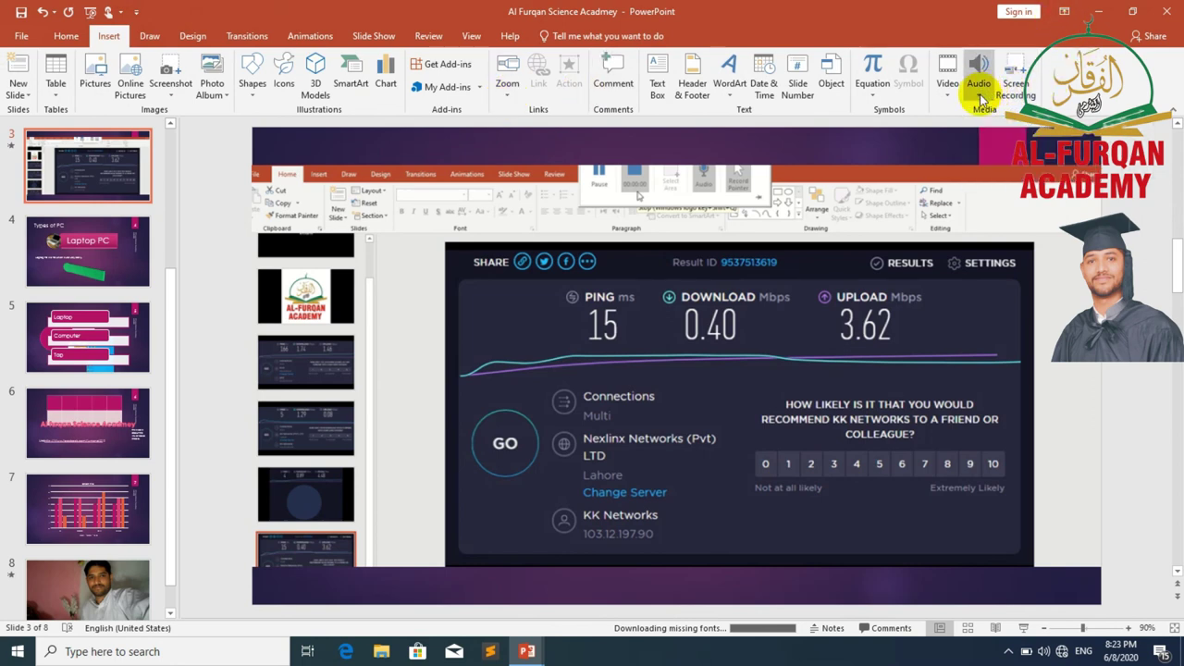
click(980, 102)
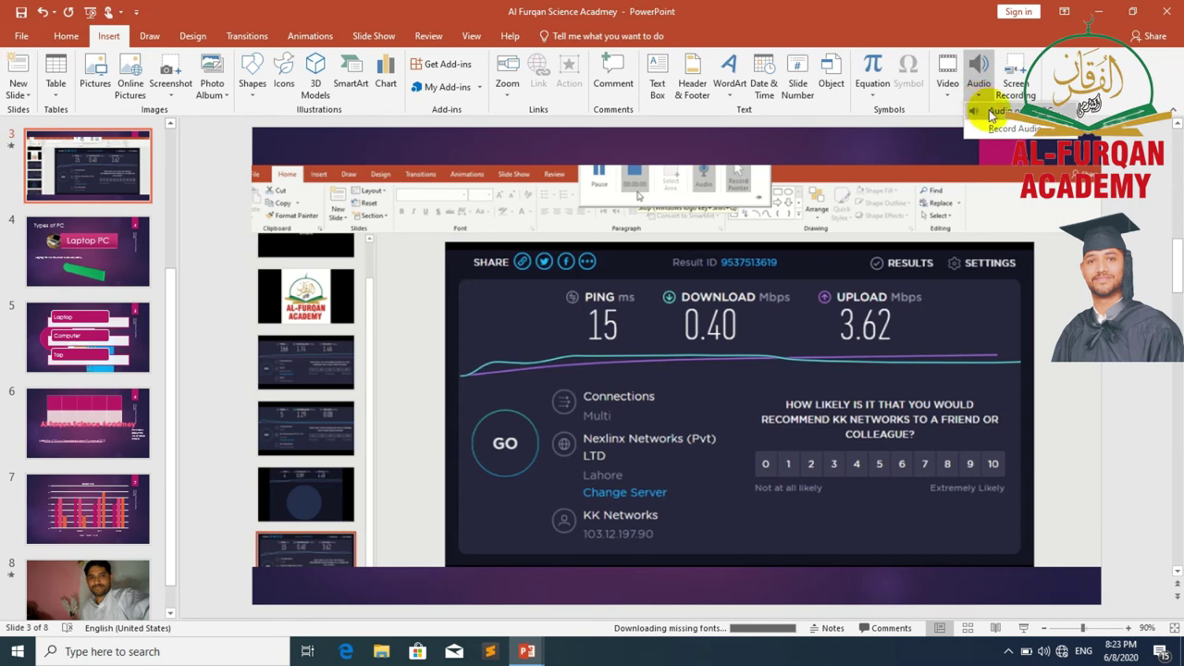
click(992, 112)
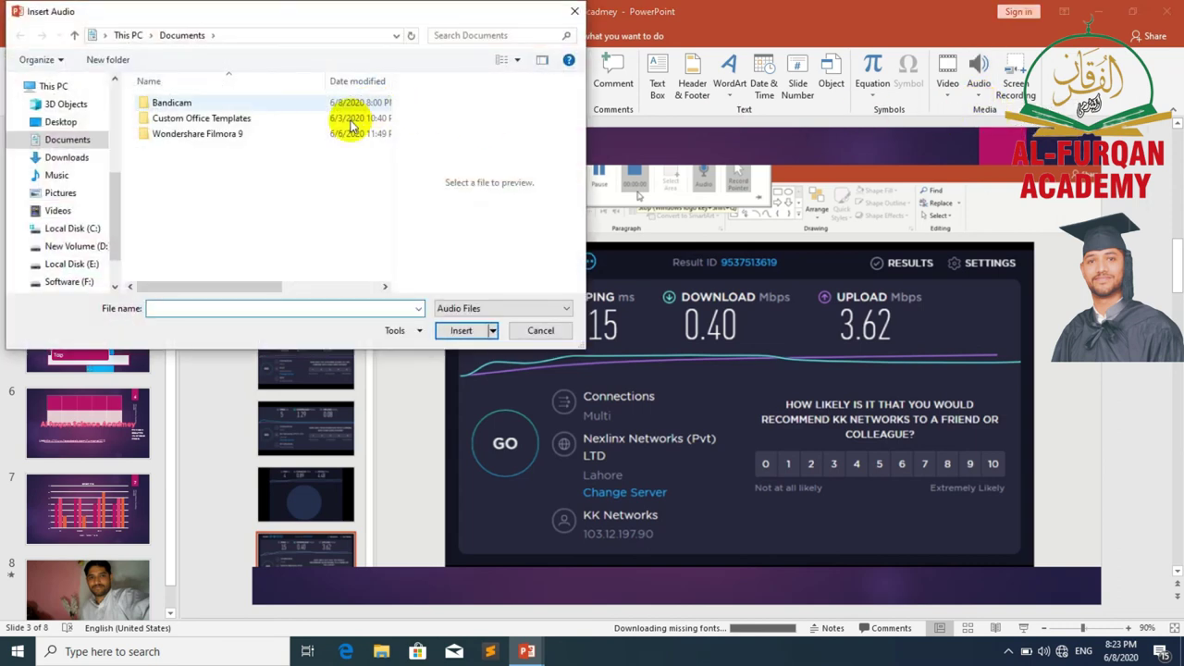
click(74, 246)
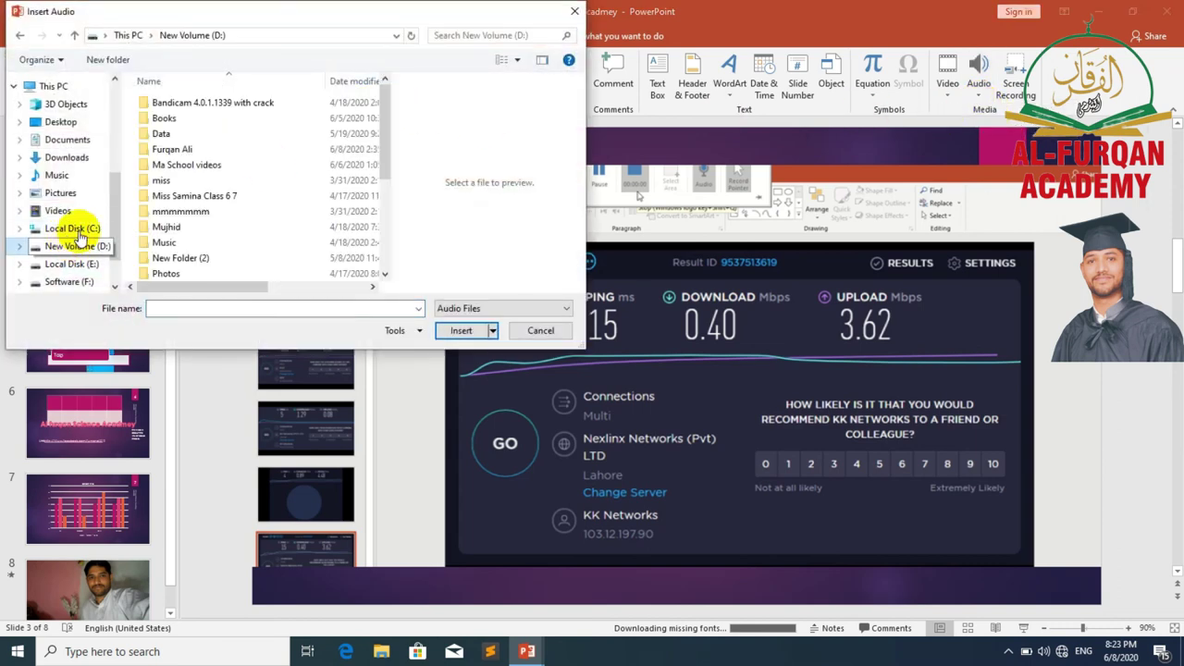
double_click(184, 133)
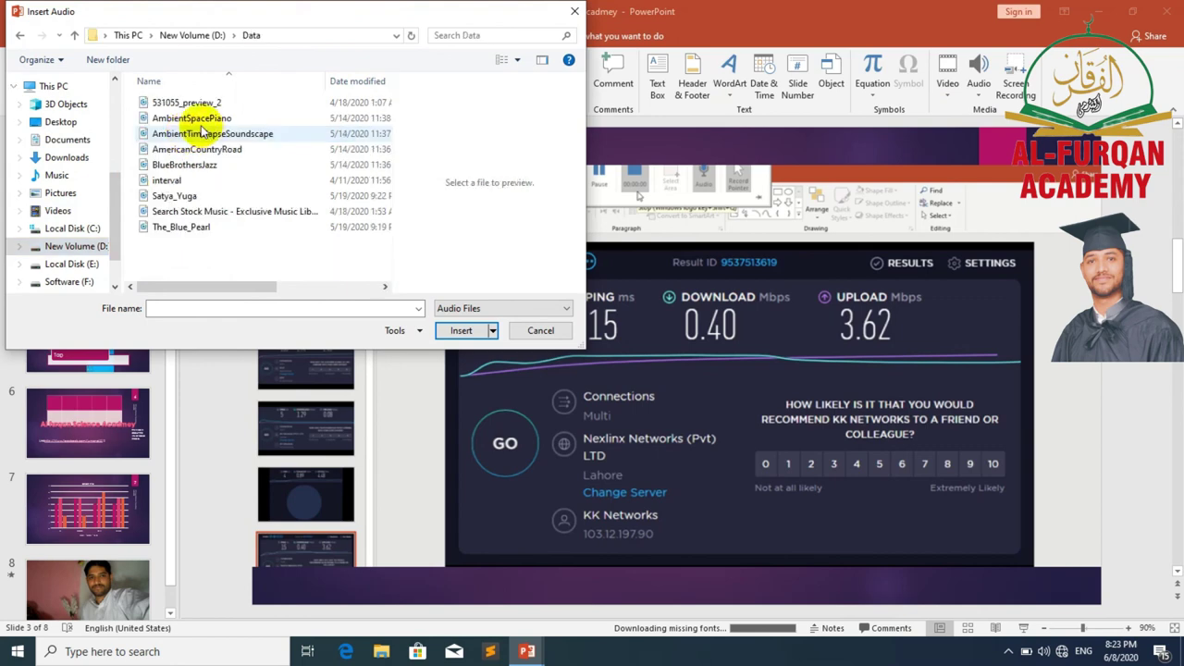
double_click(202, 122)
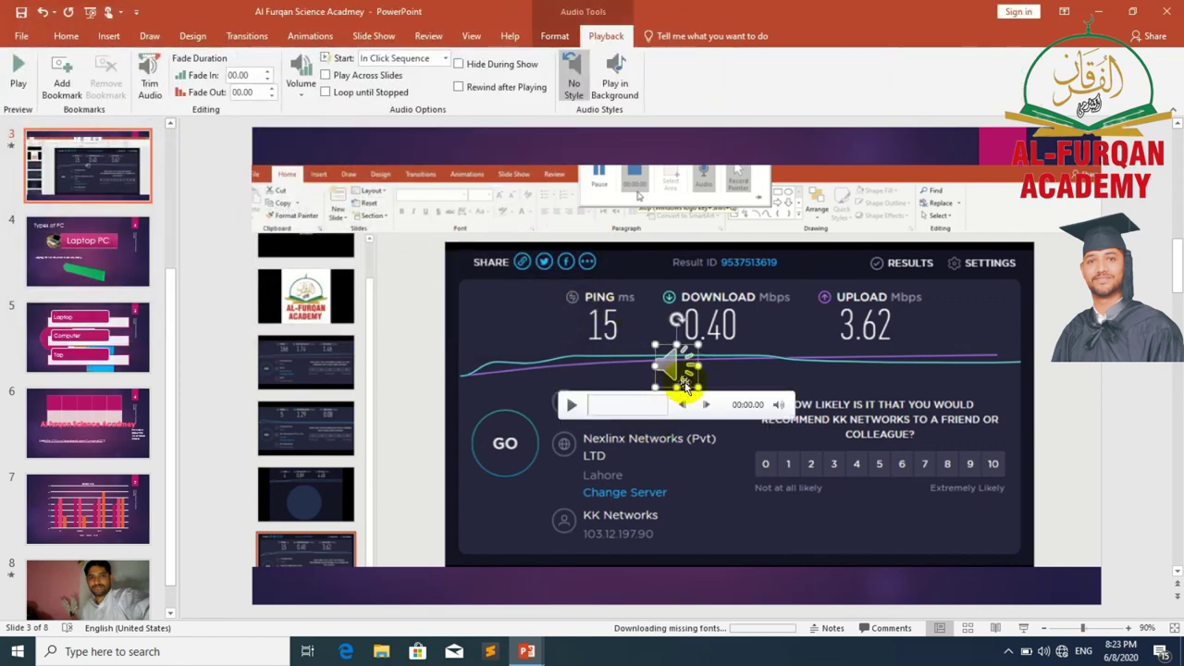
- Delete the speed-test screenshot and the academy banner picture from slide 3
click(821, 347)
key(Delete)
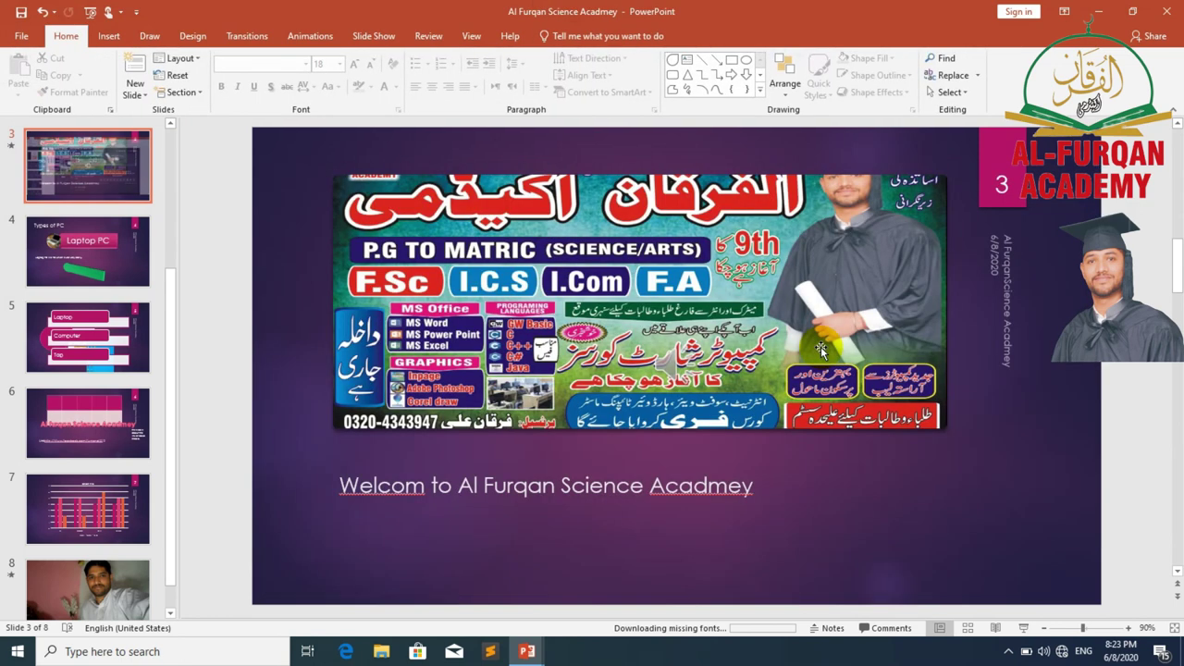
click(854, 266)
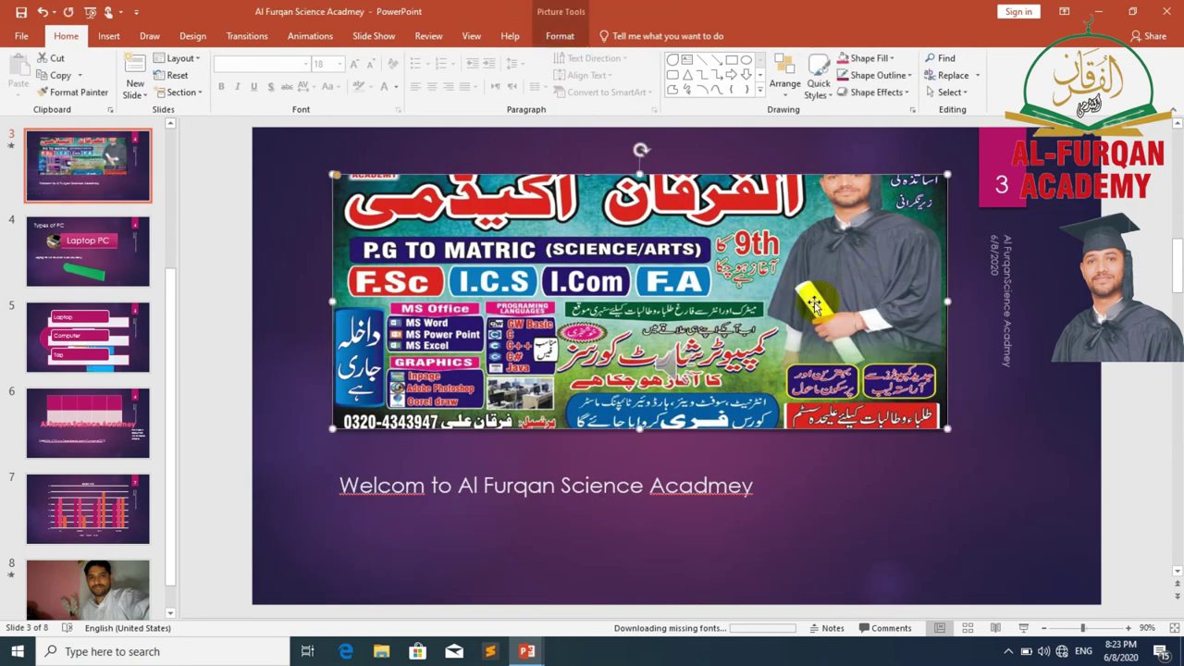
key(Delete)
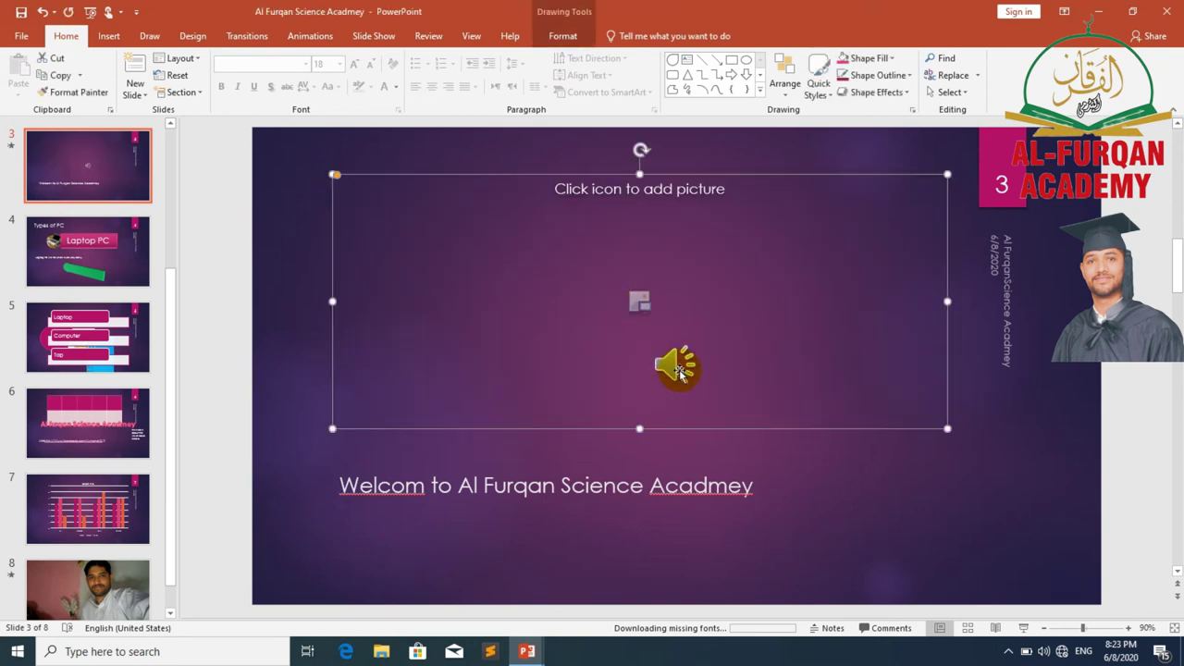
- Remove the empty picture placeholder from slide 3
drag(677, 373, 431, 209)
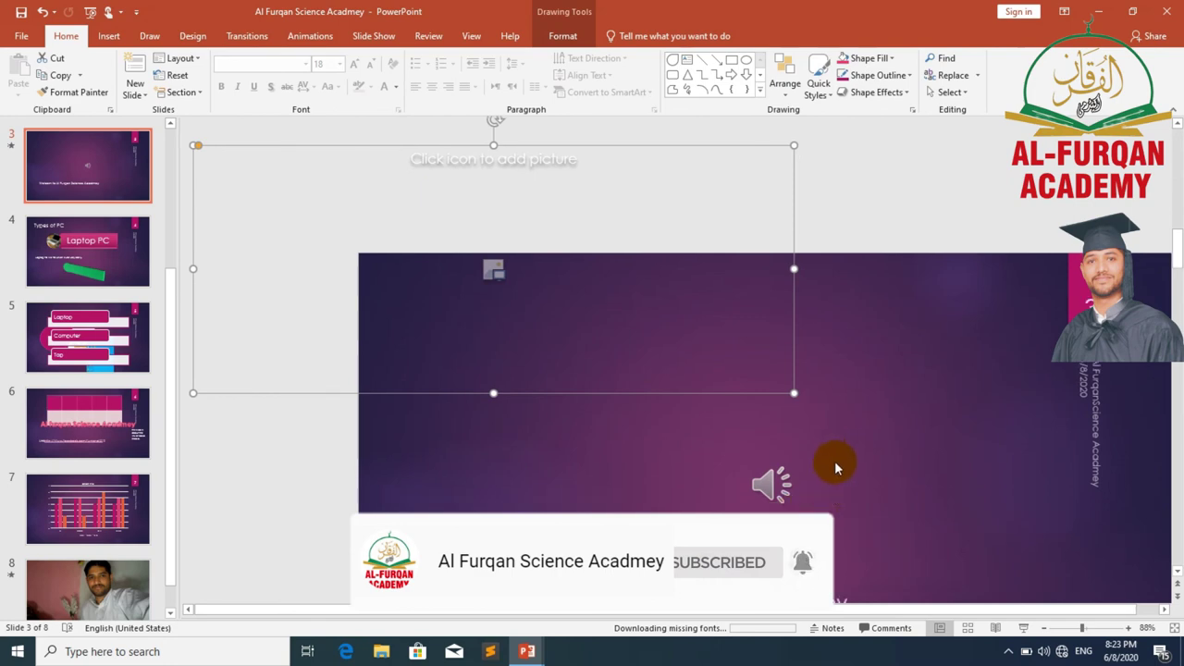
click(835, 460)
click(560, 284)
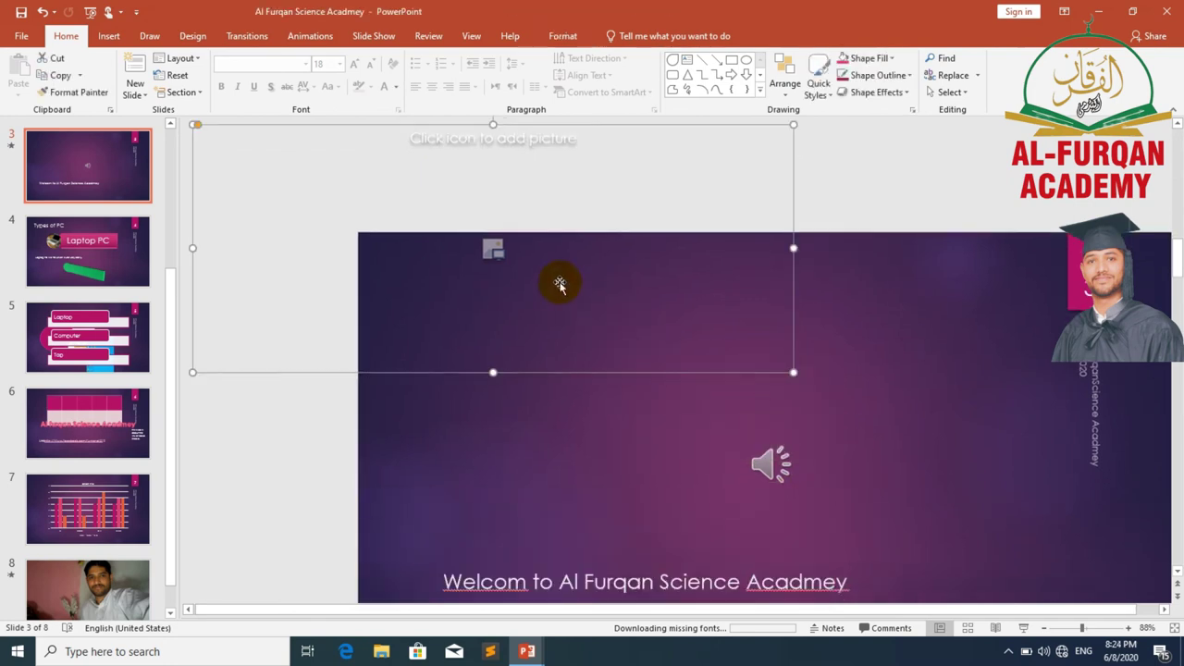
key(Delete)
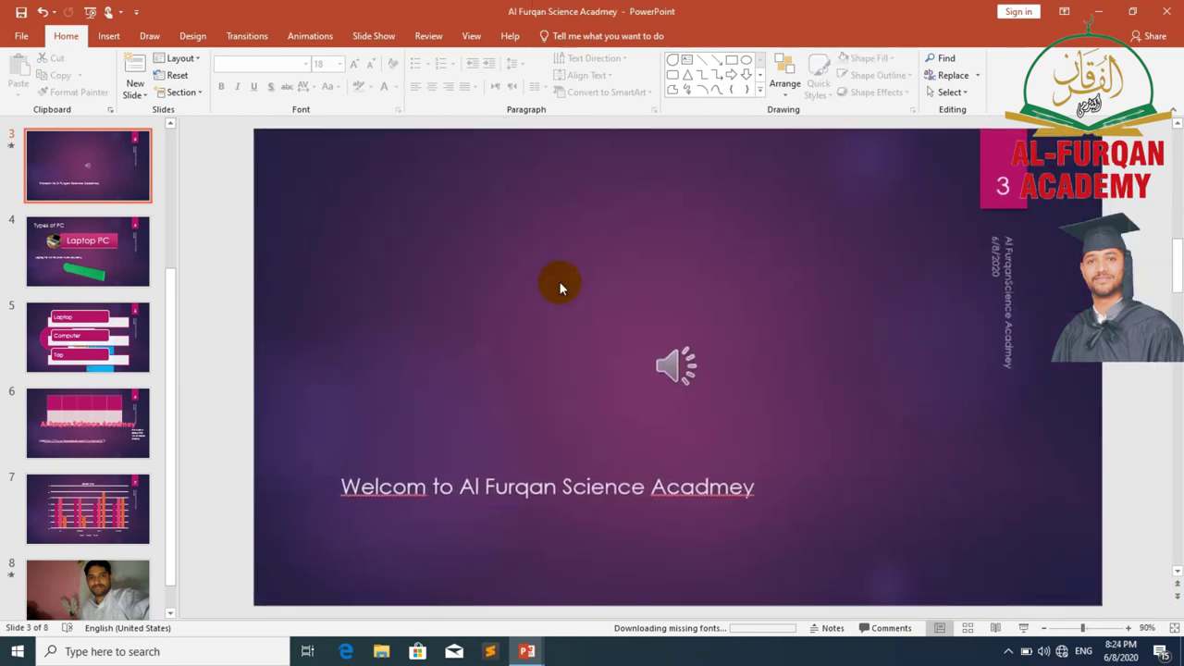
- Lower the AmbientSpacePiano clip's volume, skip ahead, and pause it at 00:26.88
click(670, 365)
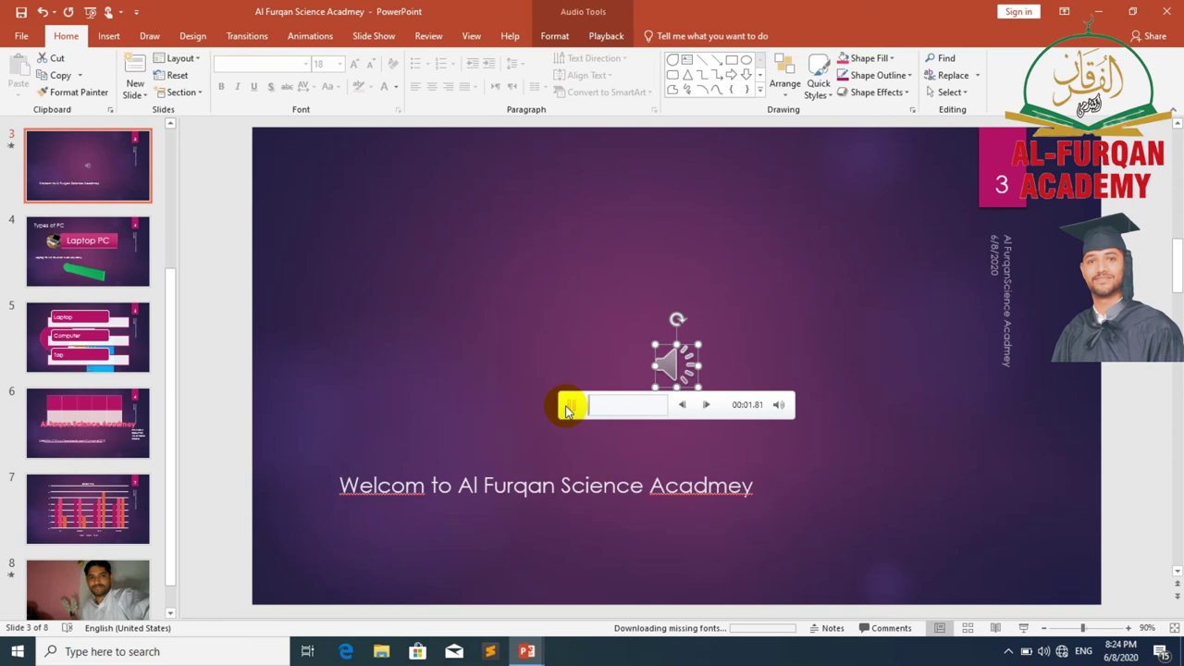
mouse_move(778, 404)
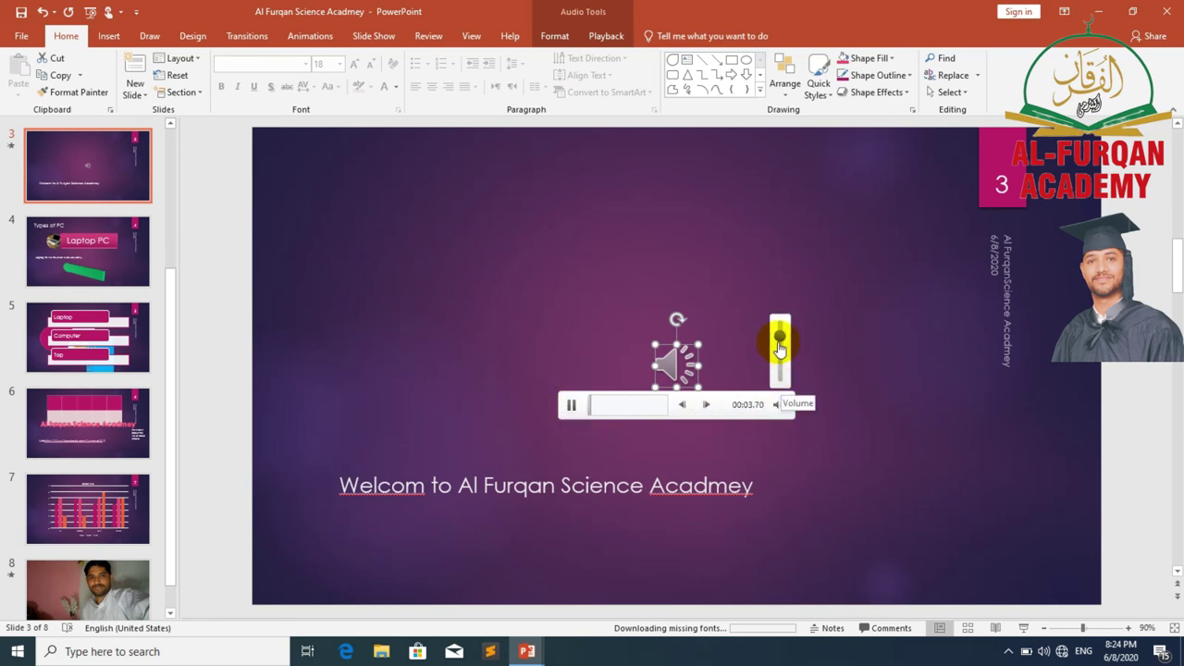
mouse_move(780, 336)
mouse_down()
mouse_move(780, 370)
mouse_move(786, 357)
mouse_up()
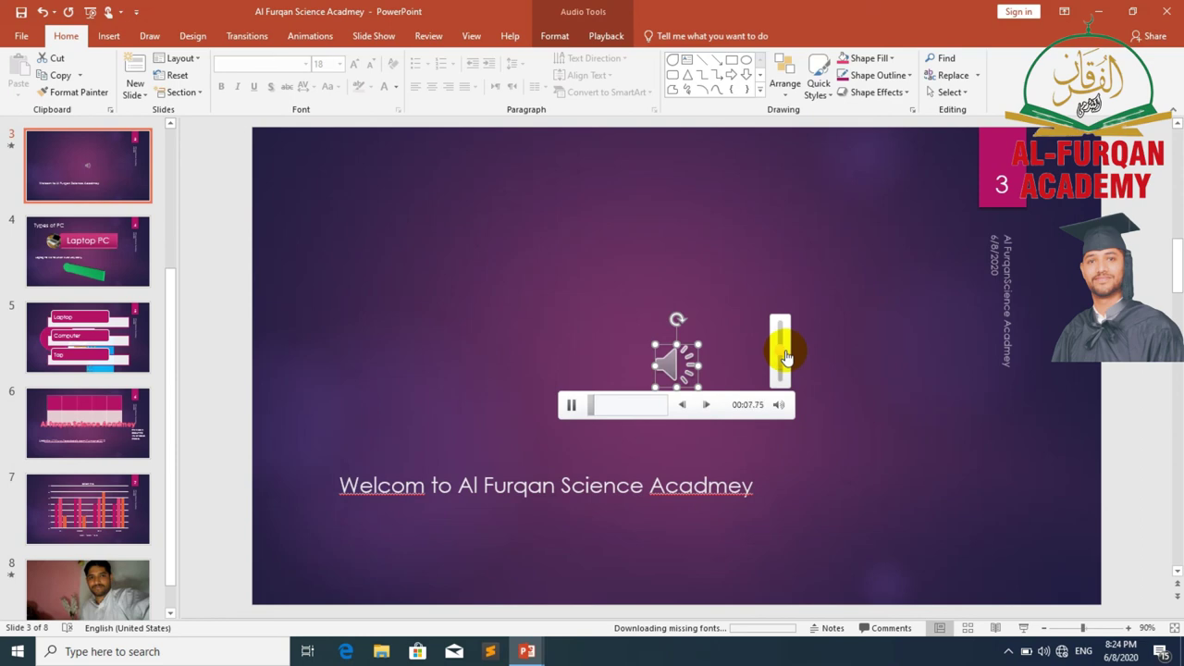
click(607, 404)
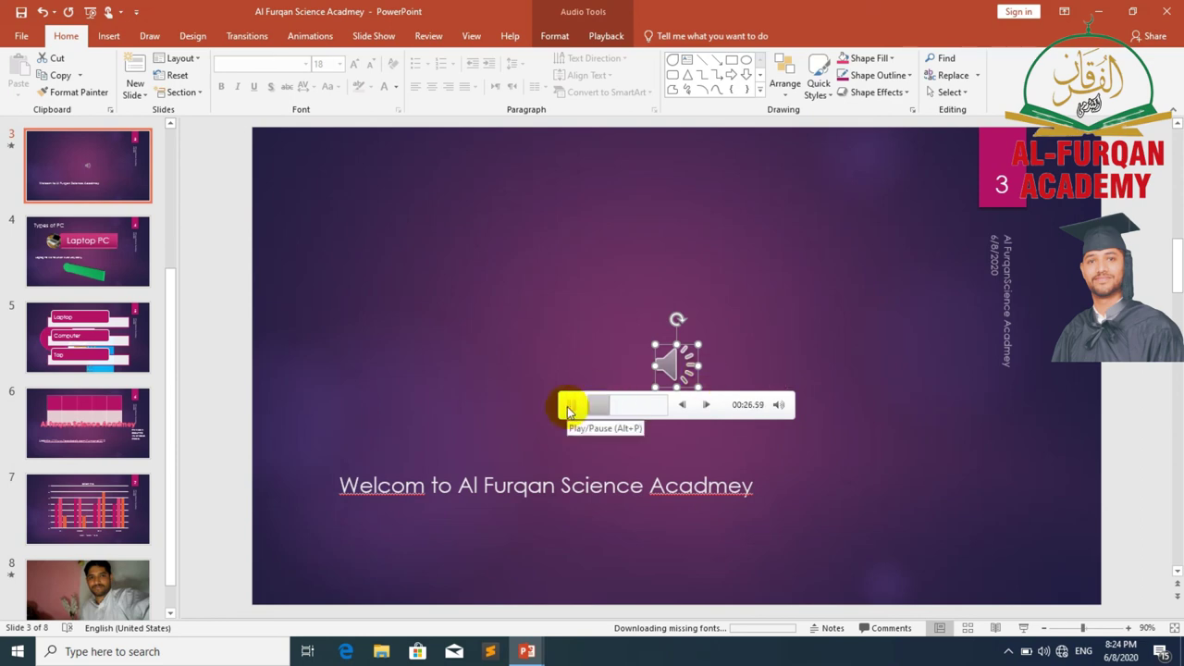
click(569, 407)
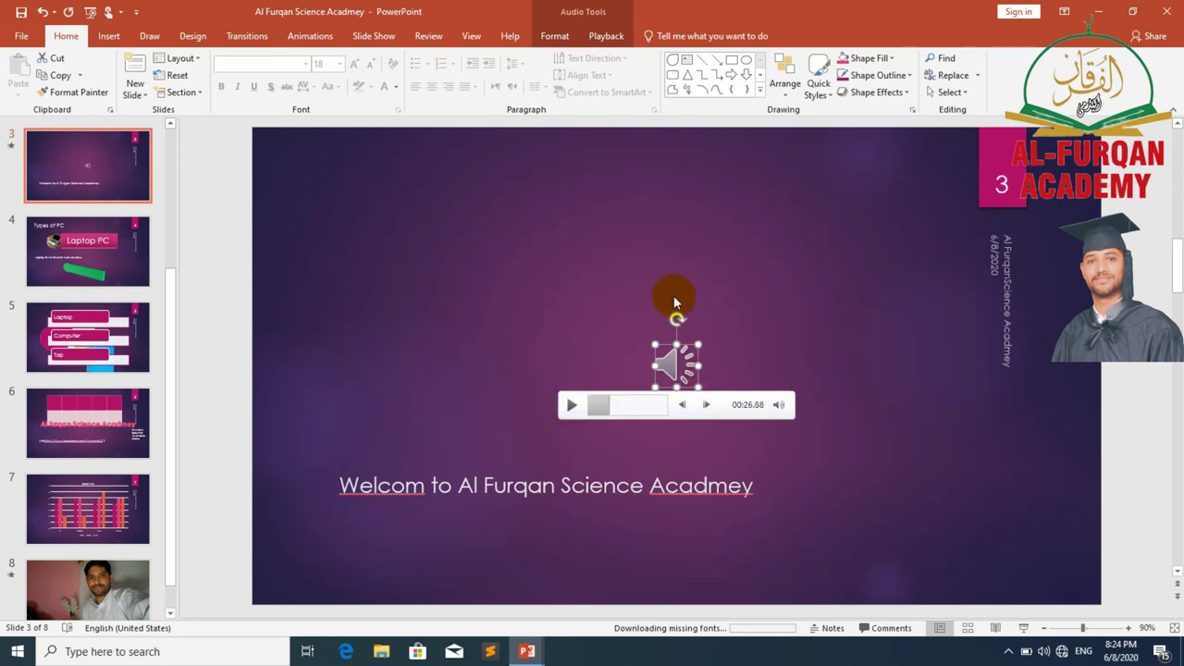